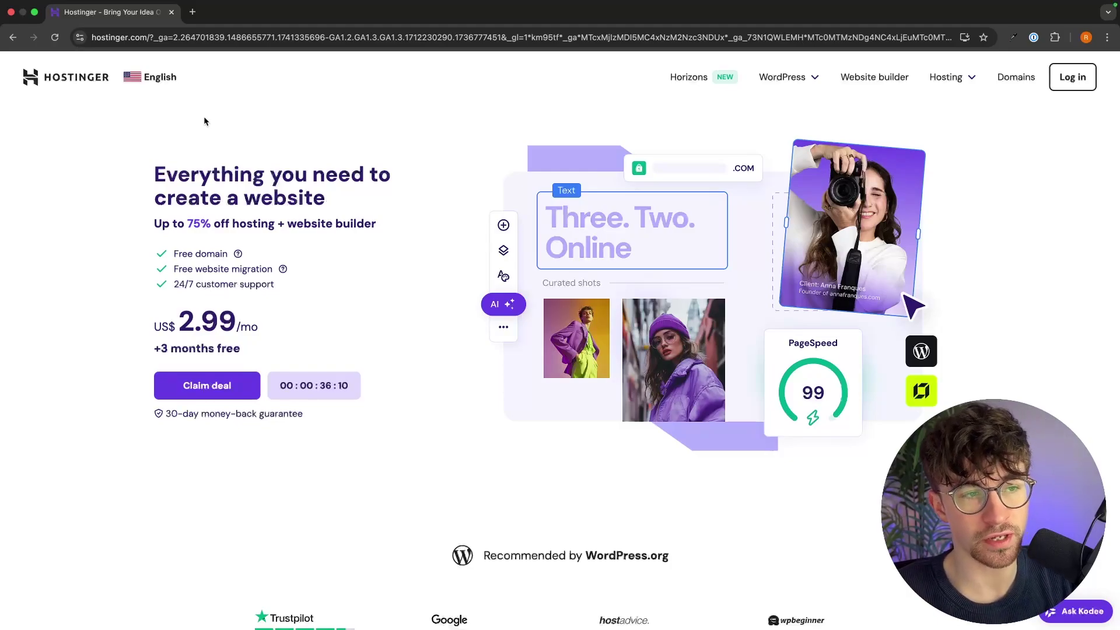
Read the hosting and website builder discount and the included free domain in the home page's main offer
{"action": "left_click_drag", "start_coordinate": [148, 227], "coordinate": [394, 236]}
{"action": "left_click", "coordinate": [190, 220]}
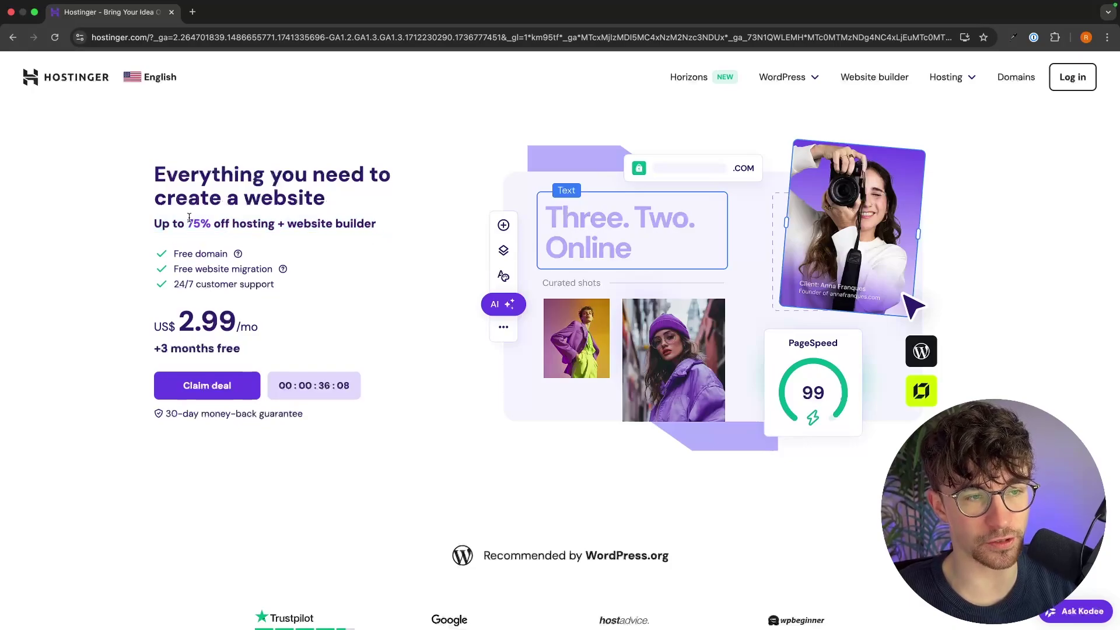
{"action": "left_click_drag", "start_coordinate": [150, 227], "coordinate": [387, 226]}
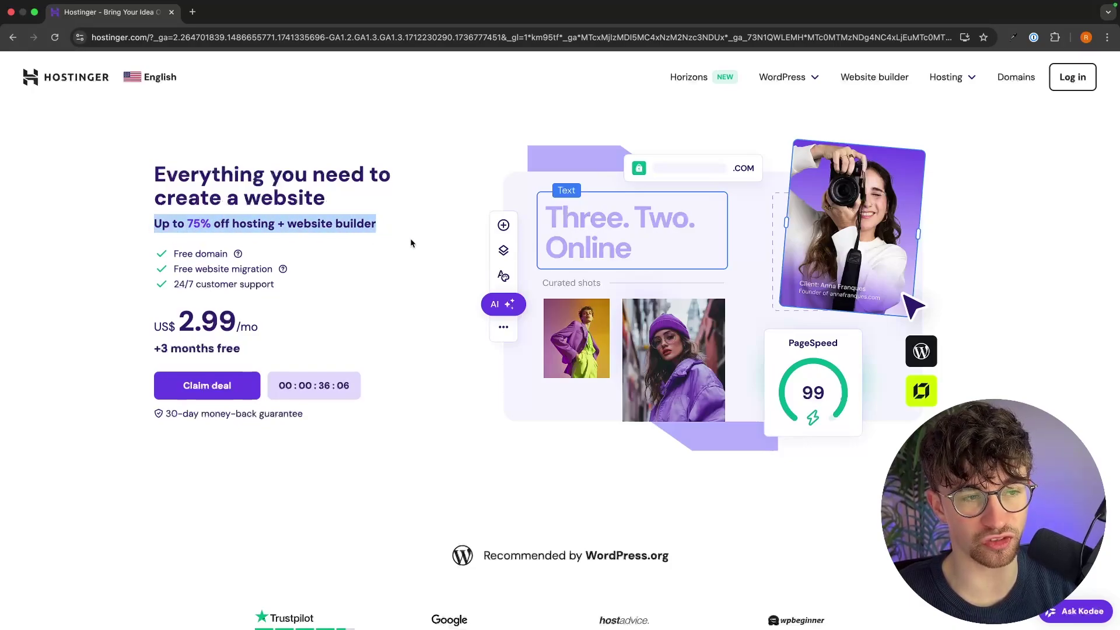
{"action": "left_click", "coordinate": [410, 238]}
{"action": "scroll", "coordinate": [496, 373], "scroll_direction": "down", "scroll_amount": 10}
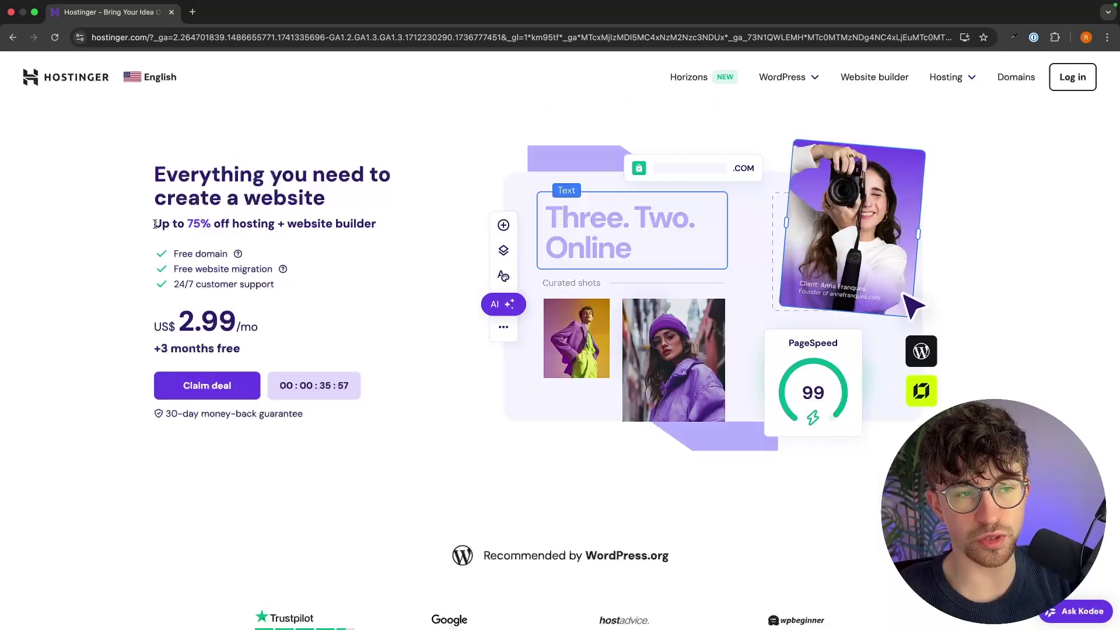
{"action": "left_click_drag", "start_coordinate": [155, 224], "coordinate": [411, 253]}
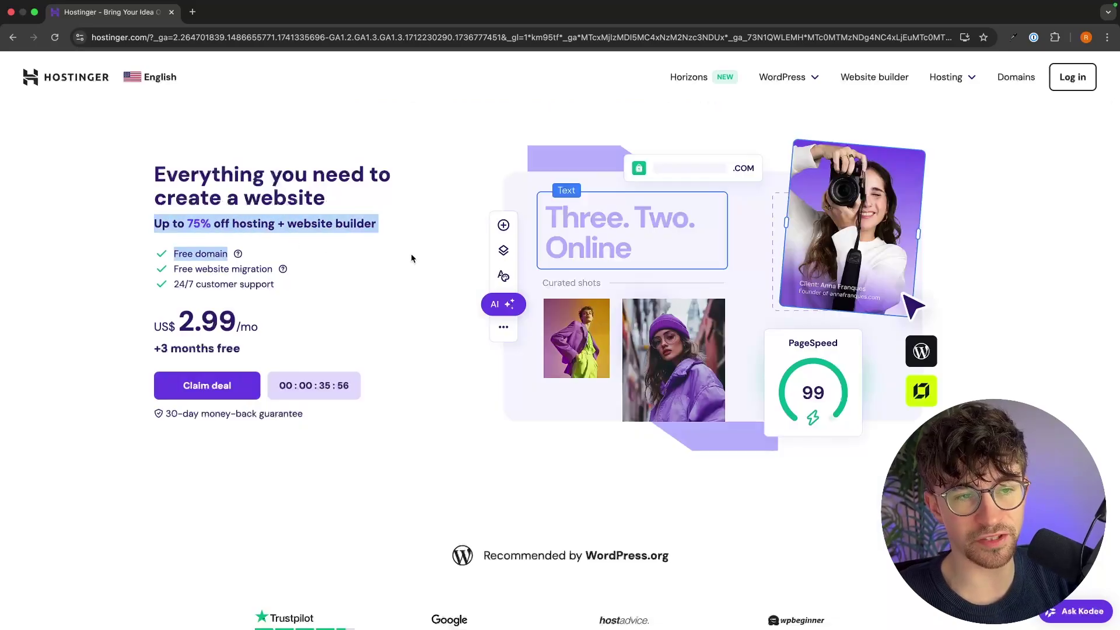
{"action": "left_click", "coordinate": [408, 253]}
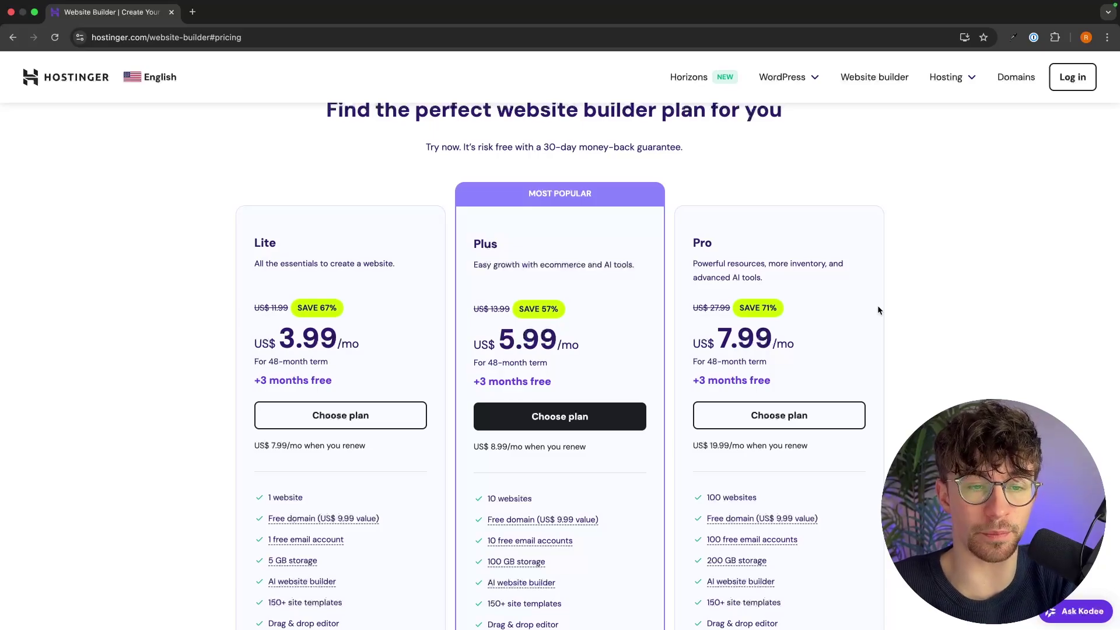
Compare the prices, features and ecommerce product limits of the Lite, Plus and Pro website builder plans
{"action": "scroll", "coordinate": [877, 307], "scroll_direction": "down", "scroll_amount": 2}
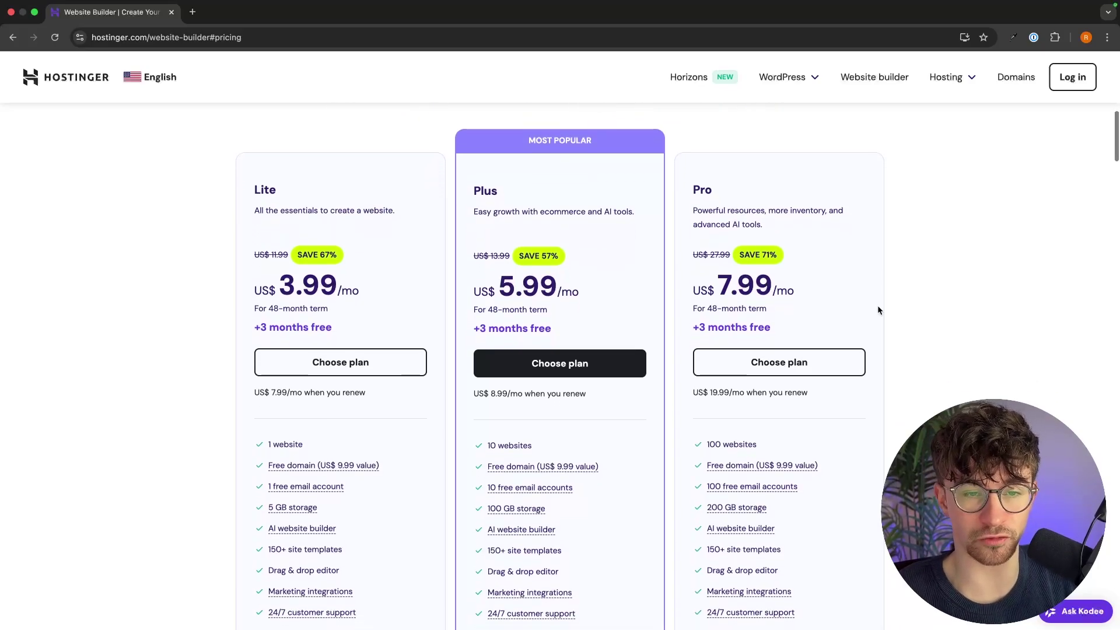
{"action": "scroll", "coordinate": [878, 310], "scroll_direction": "down", "scroll_amount": 1}
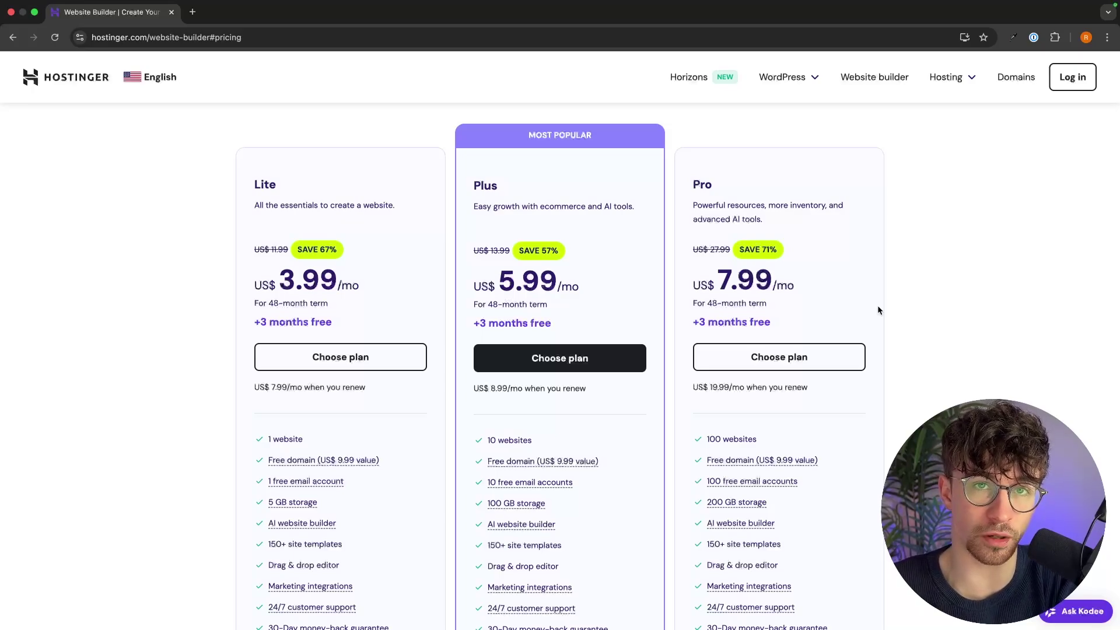
{"action": "scroll", "coordinate": [878, 309], "scroll_direction": "down", "scroll_amount": 1}
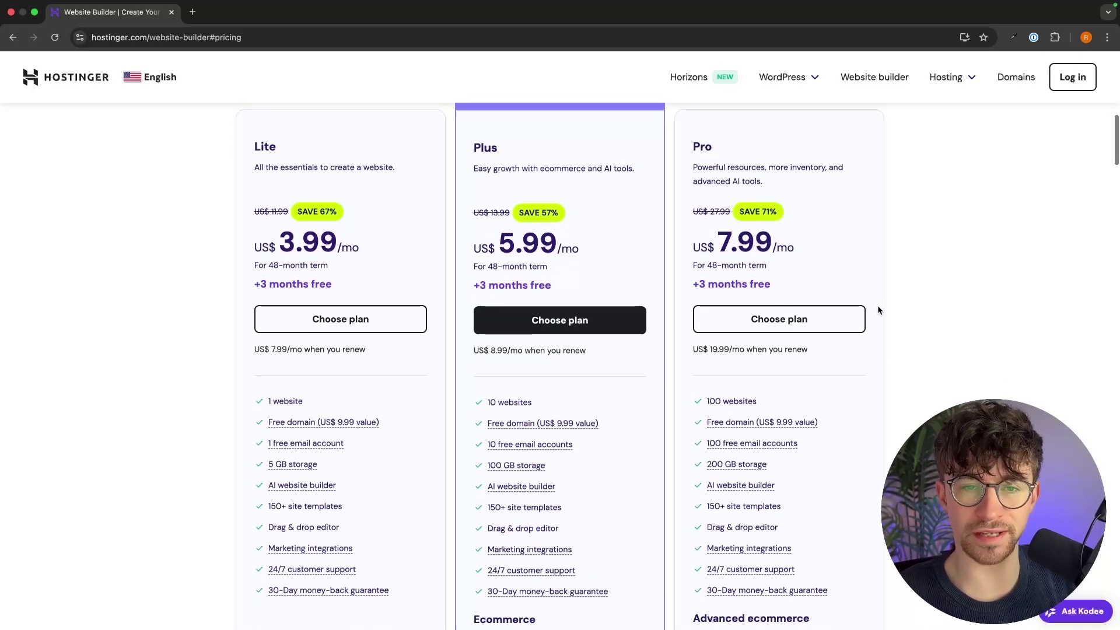
{"action": "scroll", "coordinate": [607, 186], "scroll_direction": "up", "scroll_amount": 1}
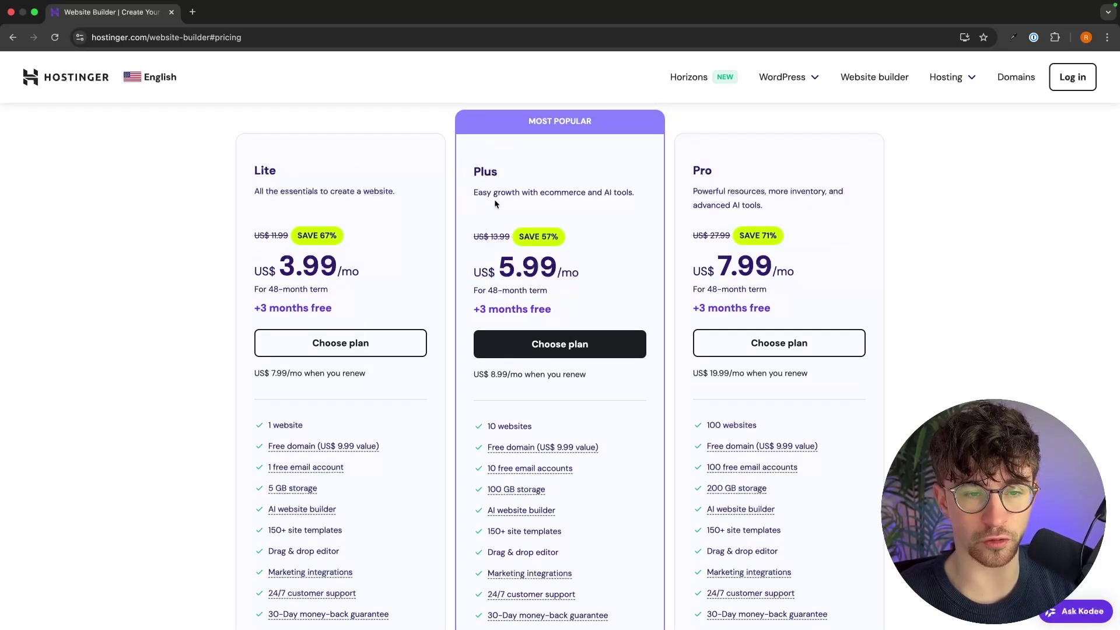
{"action": "scroll", "coordinate": [495, 202], "scroll_direction": "down", "scroll_amount": 7}
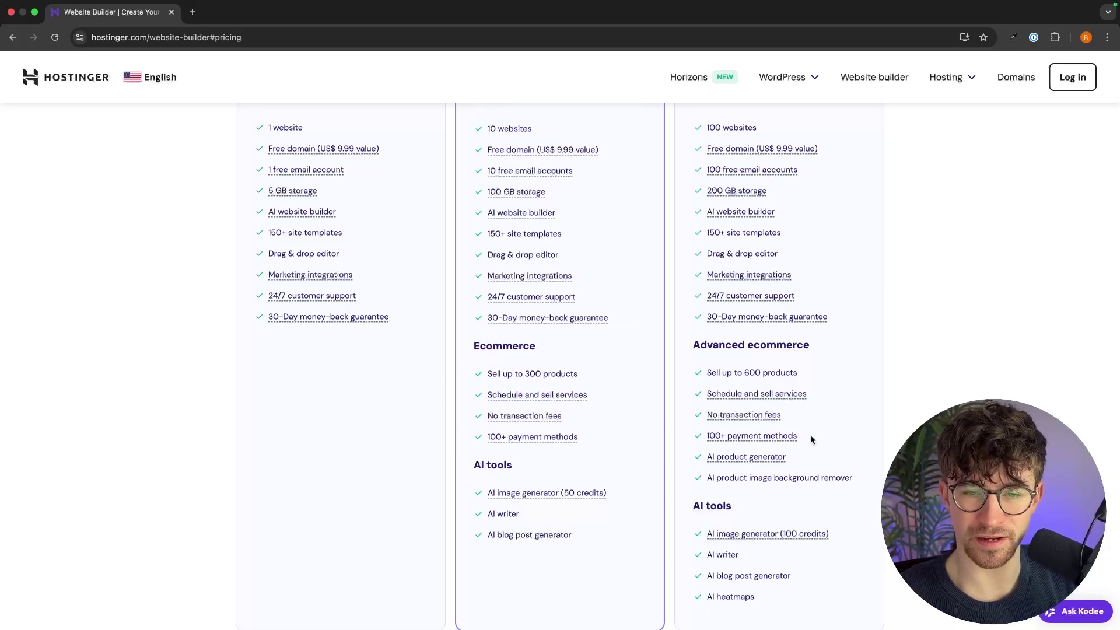
{"action": "left_click_drag", "start_coordinate": [692, 344], "coordinate": [783, 343]}
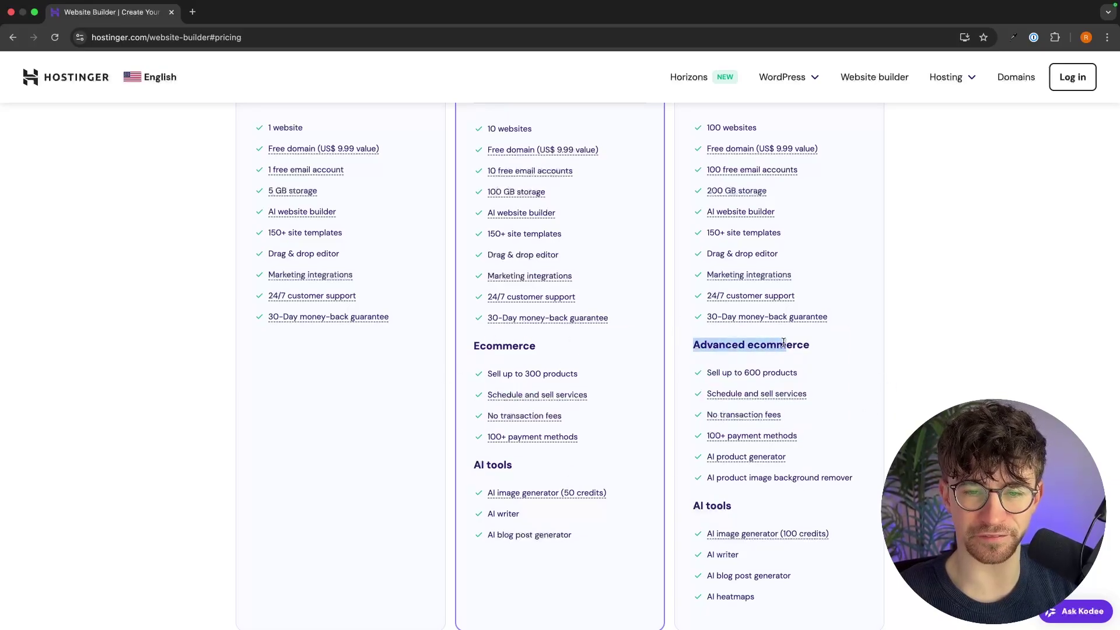
{"action": "left_click", "coordinate": [821, 344]}
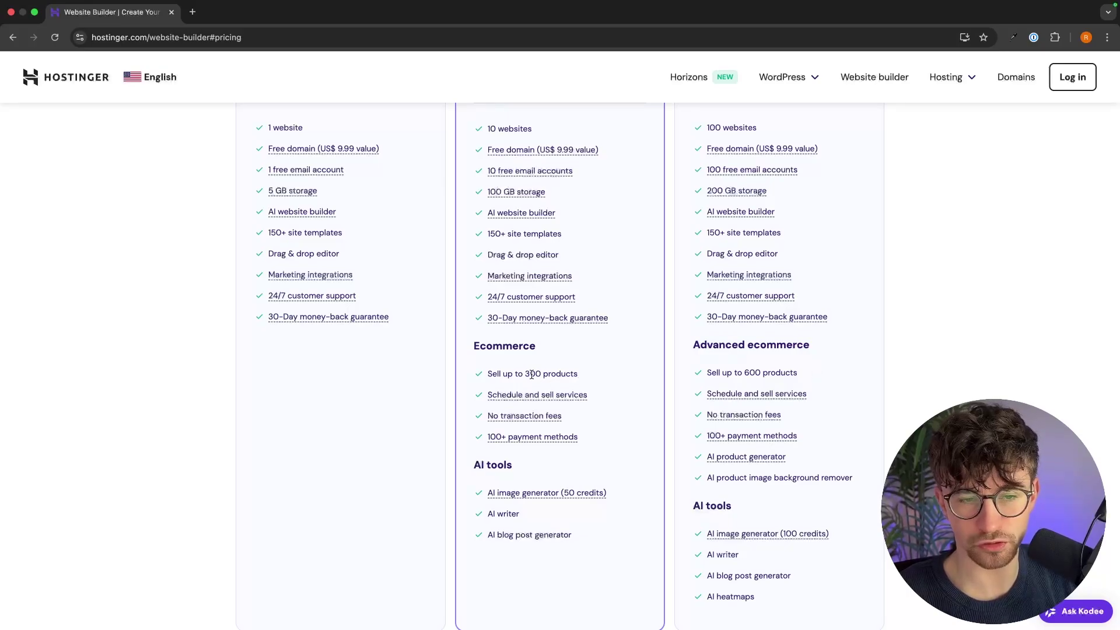
{"action": "left_click_drag", "start_coordinate": [524, 373], "coordinate": [574, 373]}
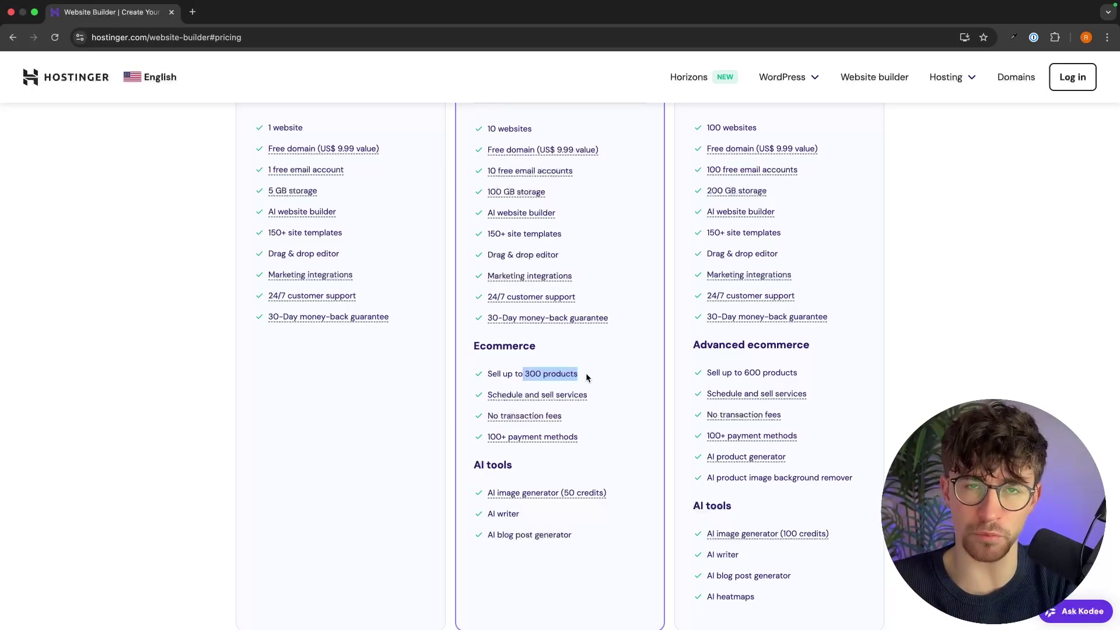
{"action": "scroll", "coordinate": [586, 376], "scroll_direction": "up", "scroll_amount": 9}
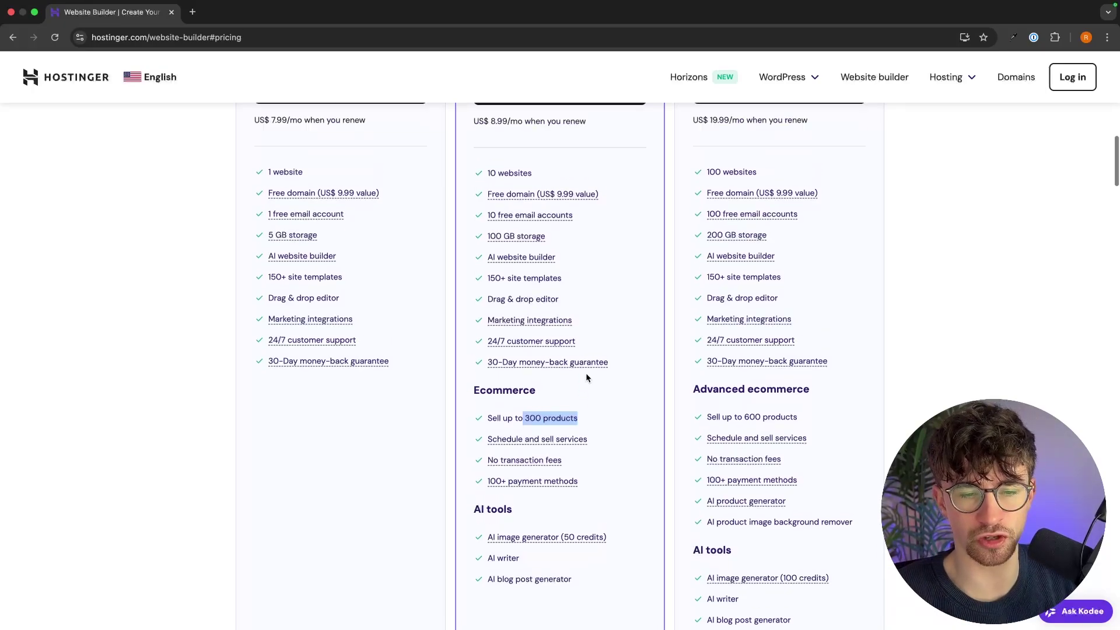
Examine the Plus plan's included features, such as the free domain, customer support and money-back guarantee
{"action": "scroll", "coordinate": [575, 311], "scroll_direction": "down", "scroll_amount": 2}
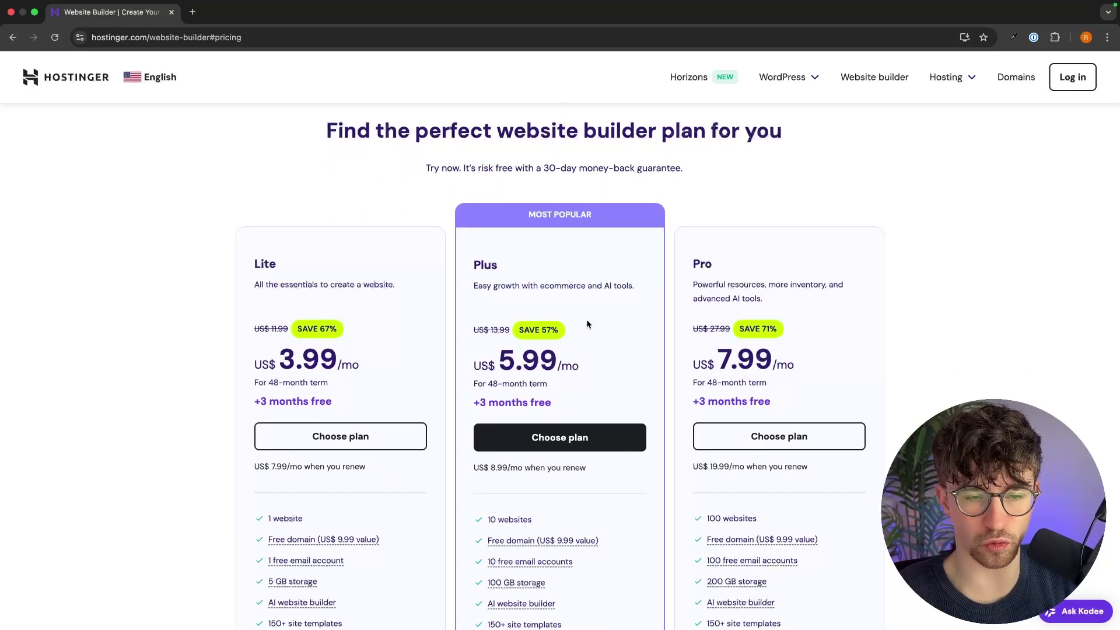
{"action": "scroll", "coordinate": [586, 319], "scroll_direction": "down", "scroll_amount": 4}
{"action": "left_click_drag", "start_coordinate": [484, 301], "coordinate": [645, 536]}
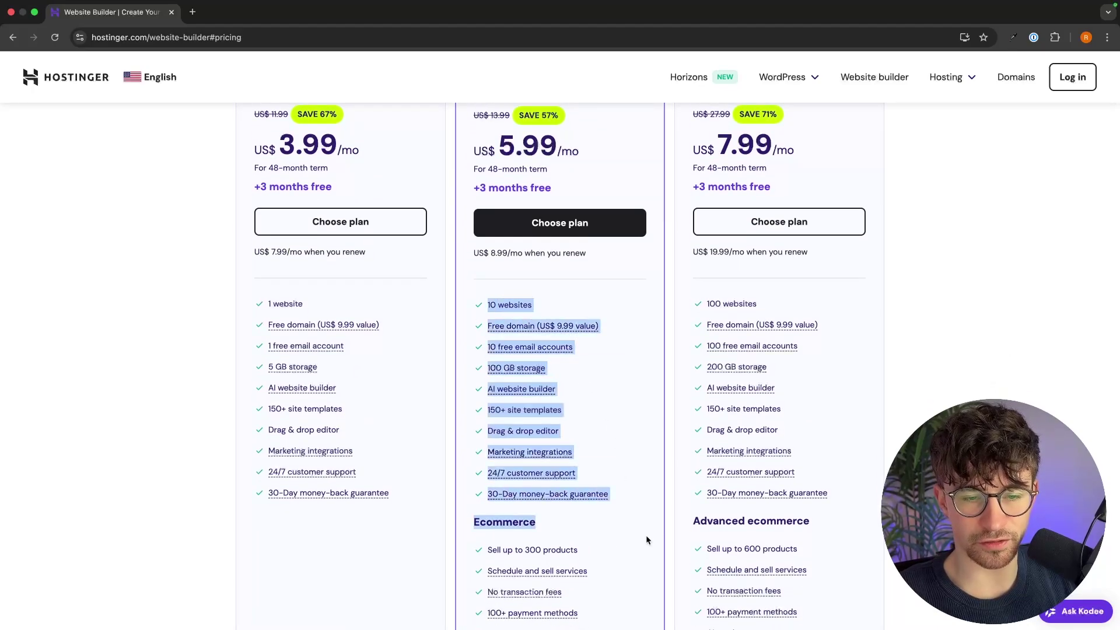
{"action": "left_click", "coordinate": [641, 341]}
{"action": "left_click_drag", "start_coordinate": [617, 327], "coordinate": [486, 332]}
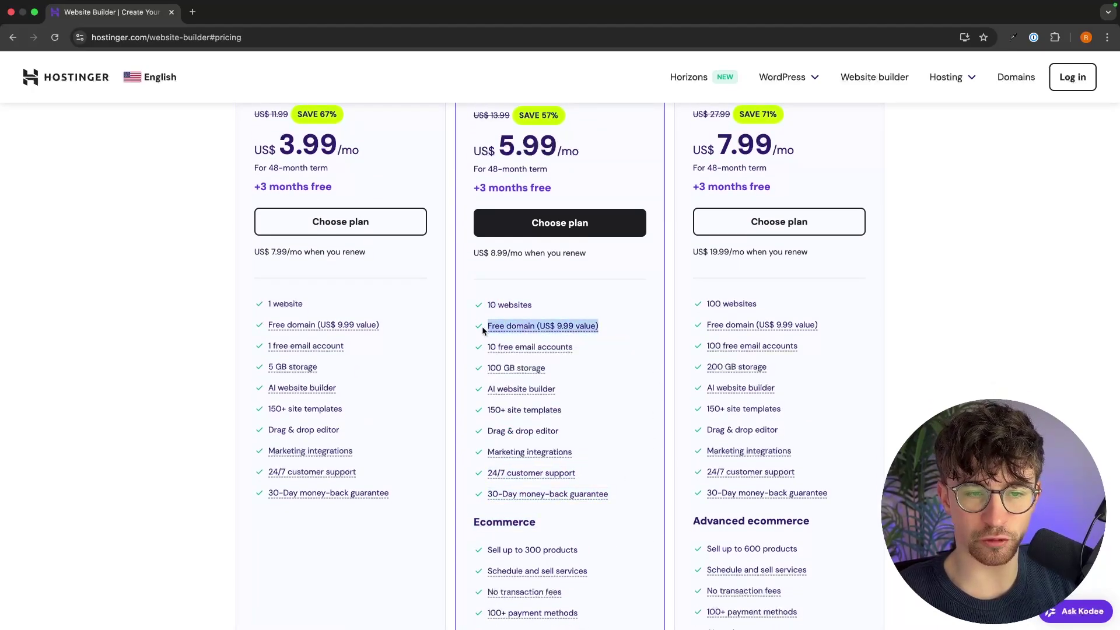
{"action": "left_click", "coordinate": [478, 338]}
{"action": "mouse_move", "coordinate": [542, 330]}
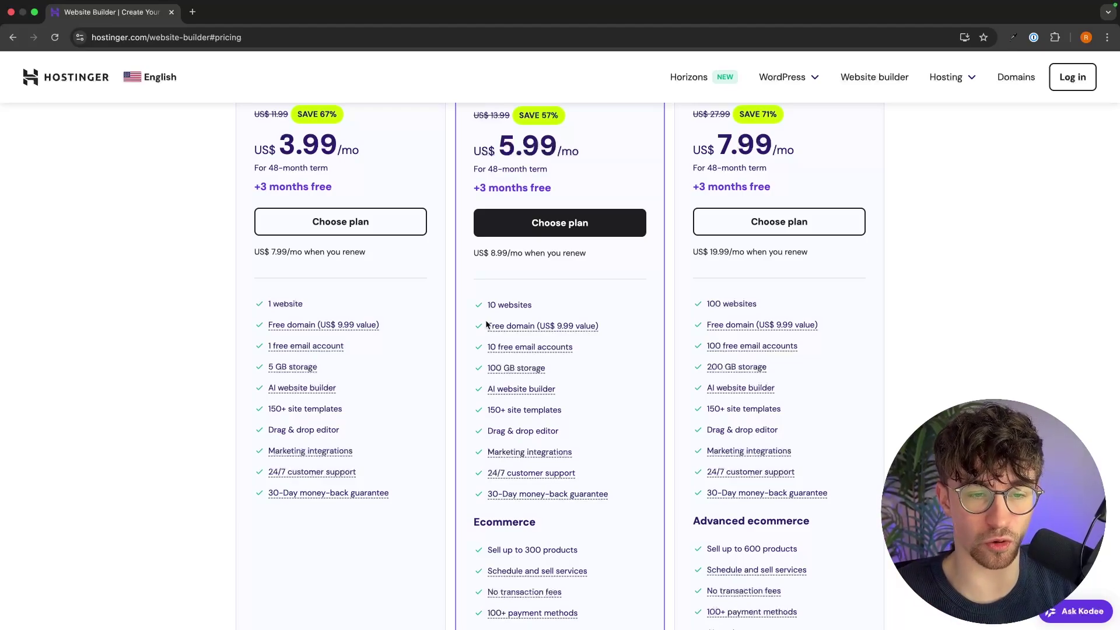
{"action": "scroll", "coordinate": [486, 325], "scroll_direction": "down", "scroll_amount": 3}
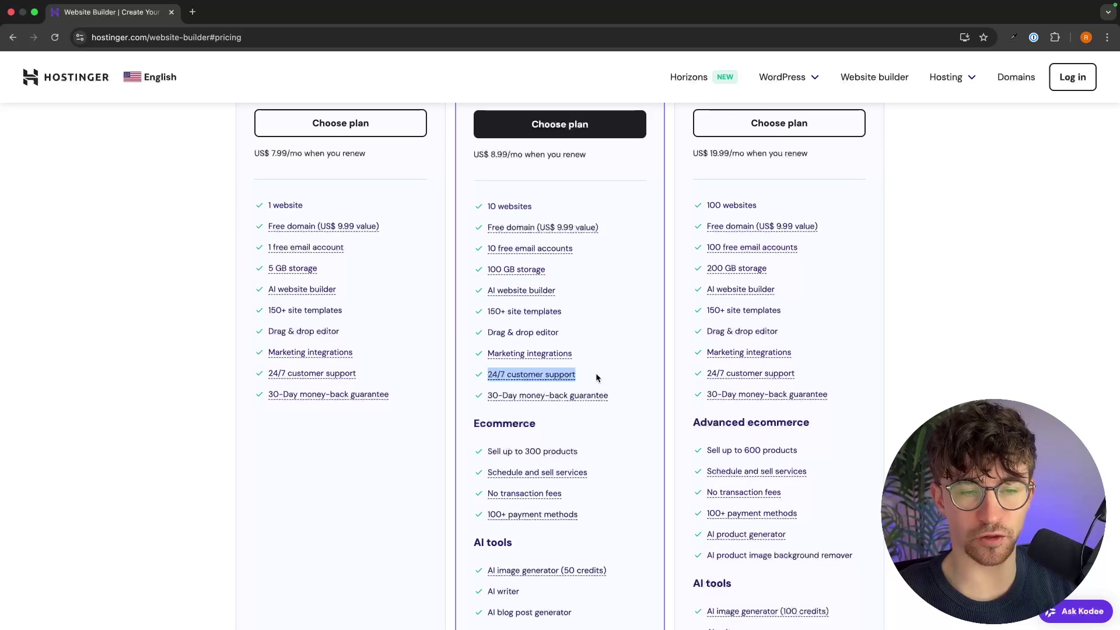
{"action": "left_click_drag", "start_coordinate": [476, 397], "coordinate": [610, 400]}
{"action": "left_click", "coordinate": [615, 397]}
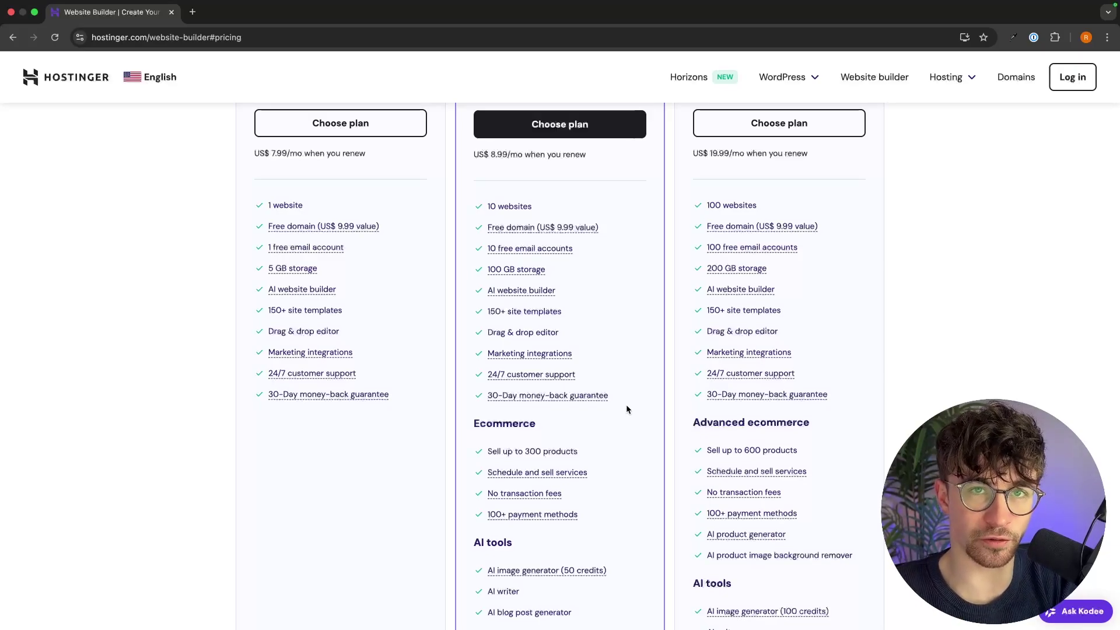
Choose the Plus website builder plan
{"action": "scroll", "coordinate": [627, 406], "scroll_direction": "up", "scroll_amount": 3}
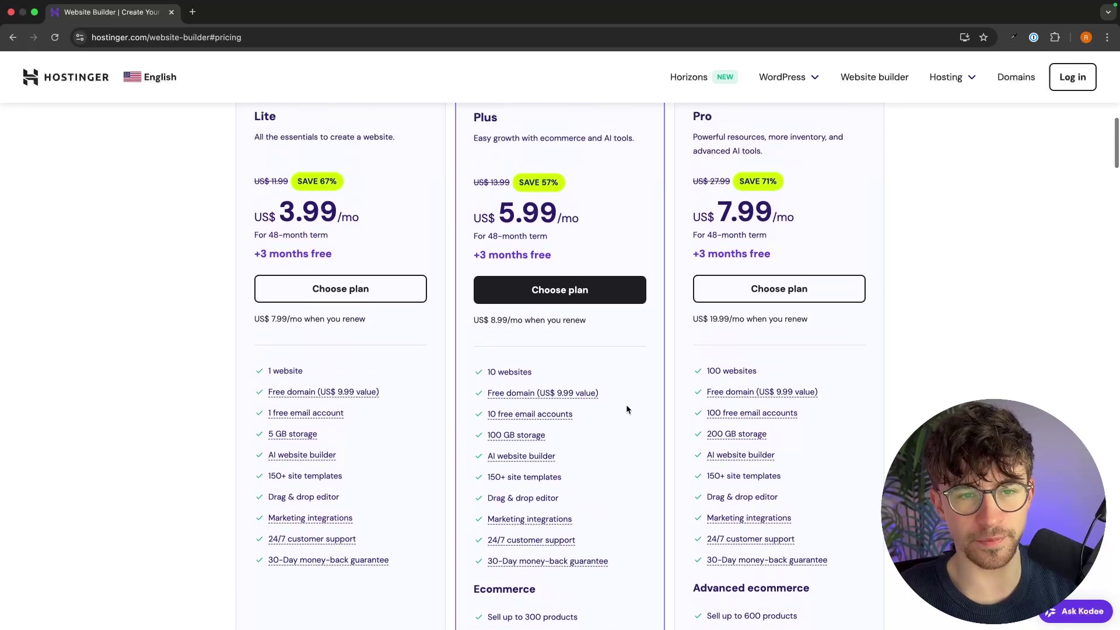
{"action": "scroll", "coordinate": [572, 321], "scroll_direction": "up", "scroll_amount": 2}
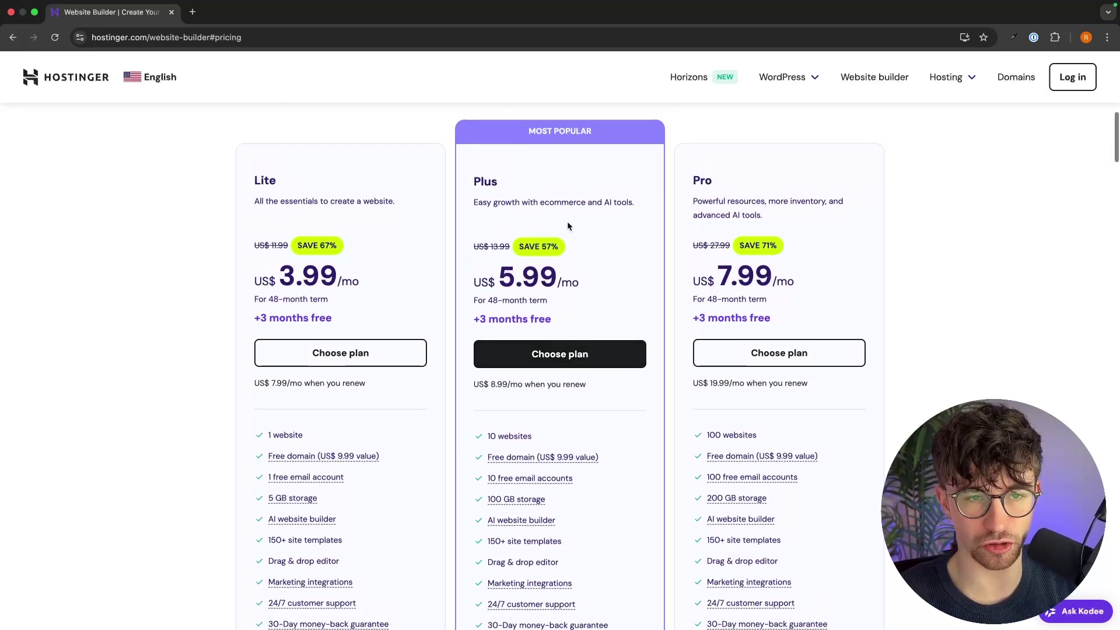
{"action": "left_click", "coordinate": [544, 357]}
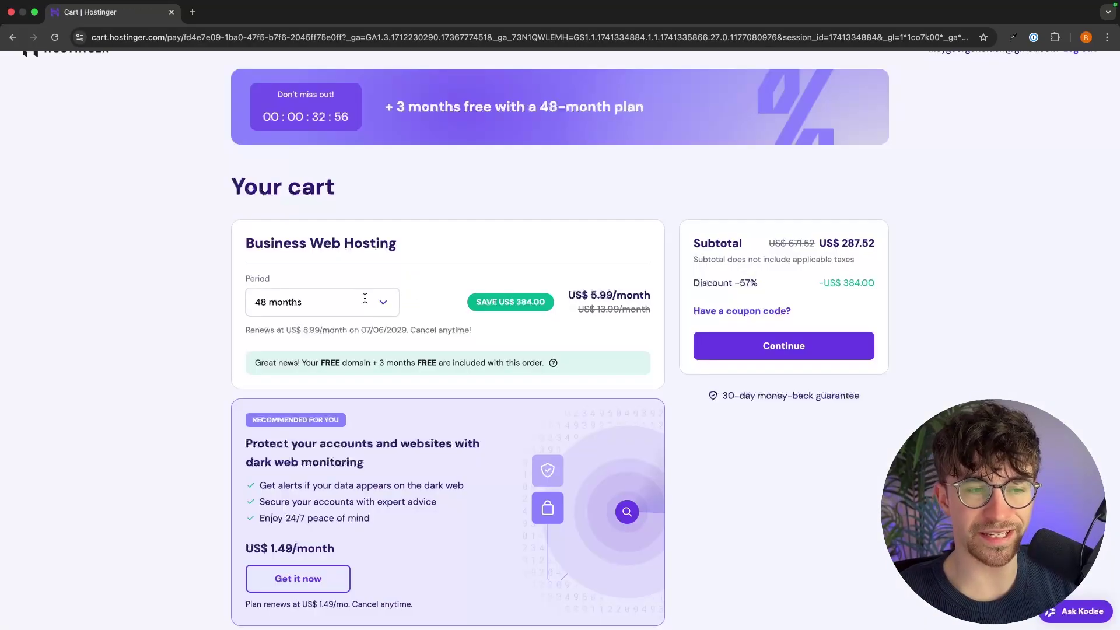
Set the Business Web Hosting period to 1 month and check its monthly price and setup fee
{"action": "left_click", "coordinate": [350, 302]}
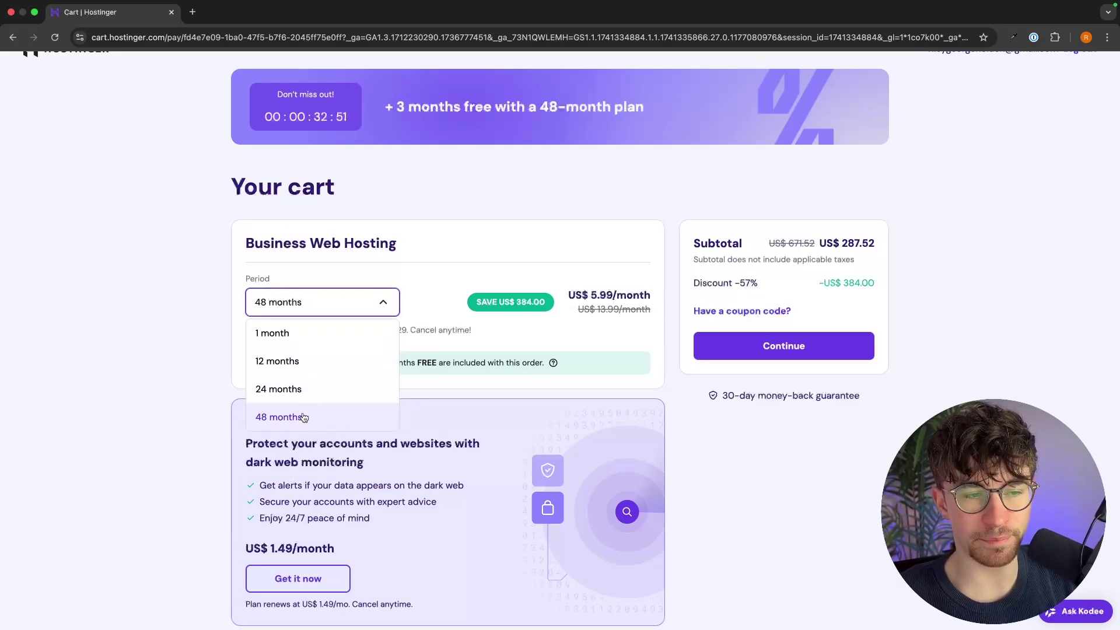
{"action": "left_click", "coordinate": [311, 334]}
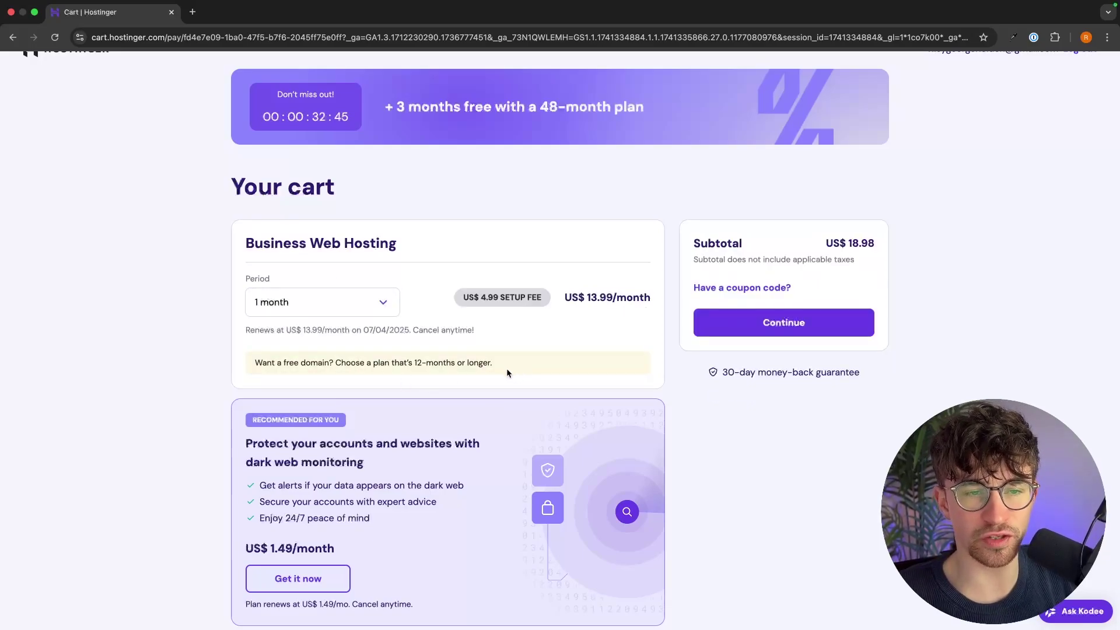
{"action": "left_click_drag", "start_coordinate": [564, 298], "coordinate": [640, 300]}
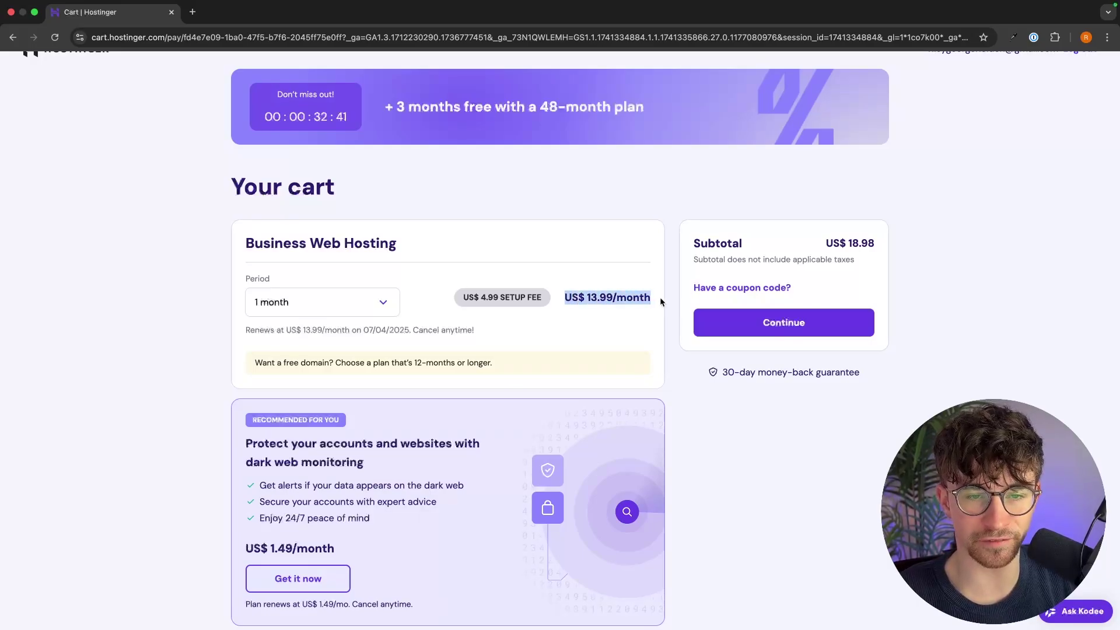
{"action": "left_click_drag", "start_coordinate": [456, 298], "coordinate": [589, 295]}
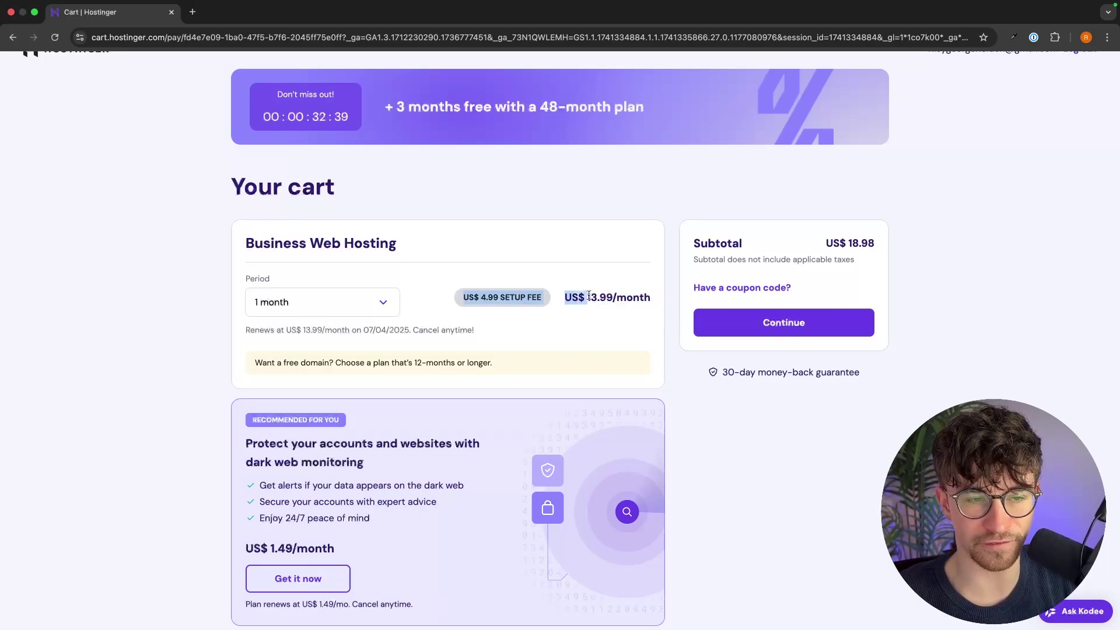
{"action": "left_click", "coordinate": [650, 310]}
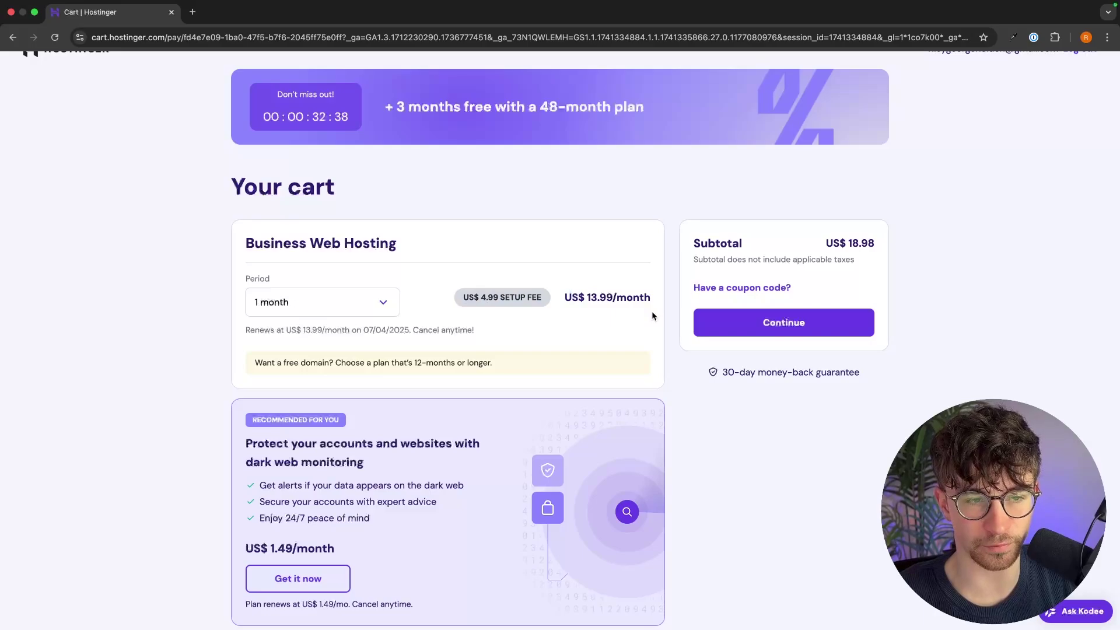
Set the Business Web Hosting period to 12 months and check its monthly price, subtotal and renewal terms
{"action": "left_click", "coordinate": [374, 295]}
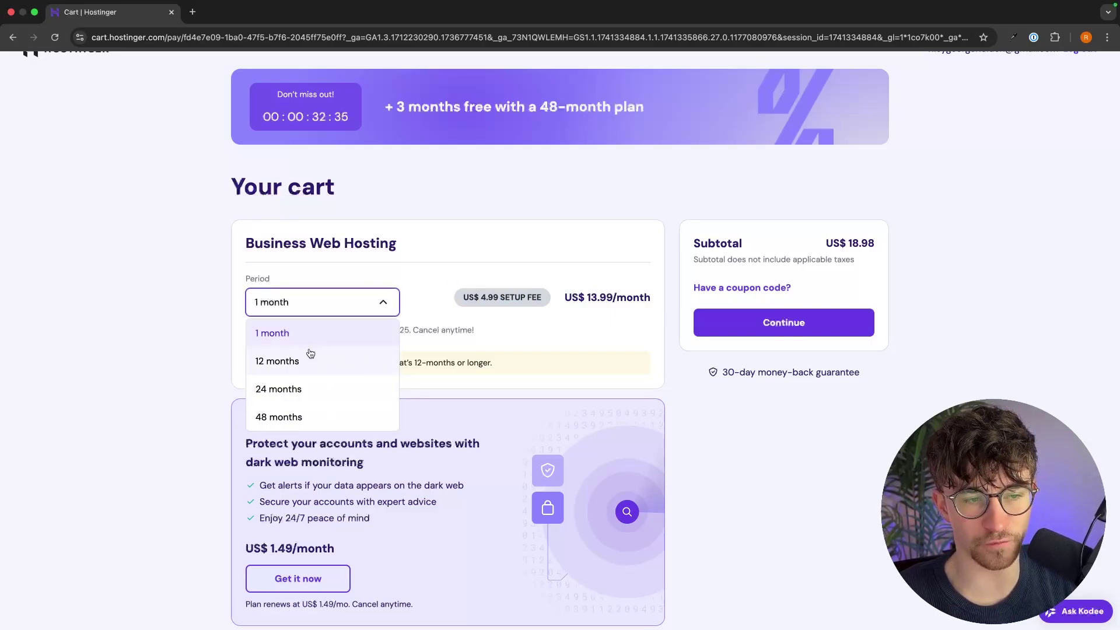
{"action": "left_click", "coordinate": [310, 354]}
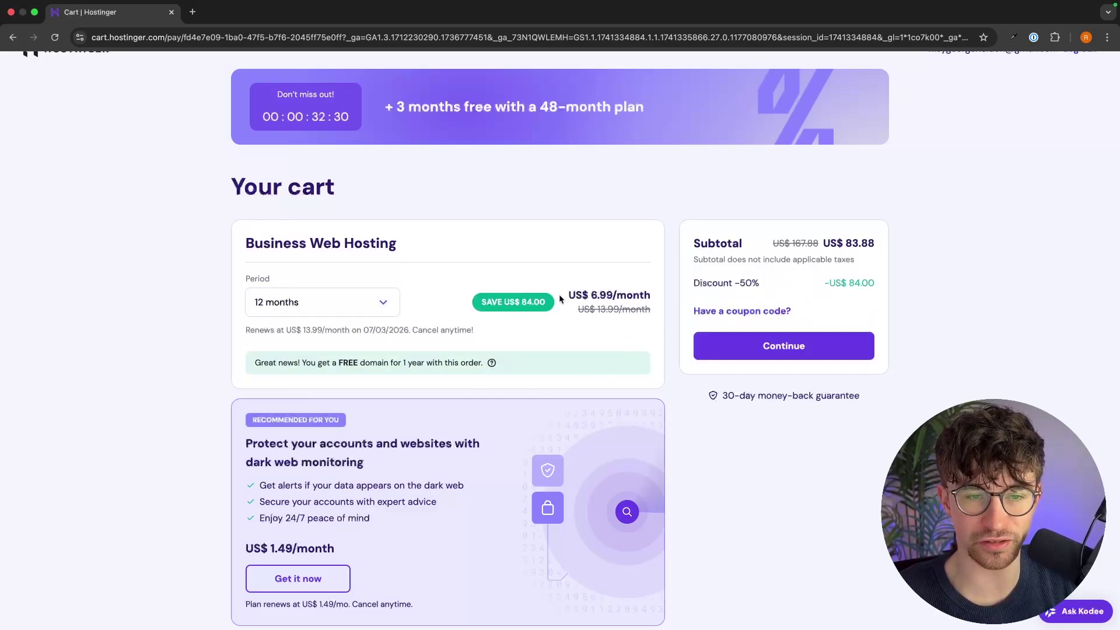
{"action": "left_click_drag", "start_coordinate": [559, 298], "coordinate": [661, 299]}
{"action": "left_click", "coordinate": [661, 299]}
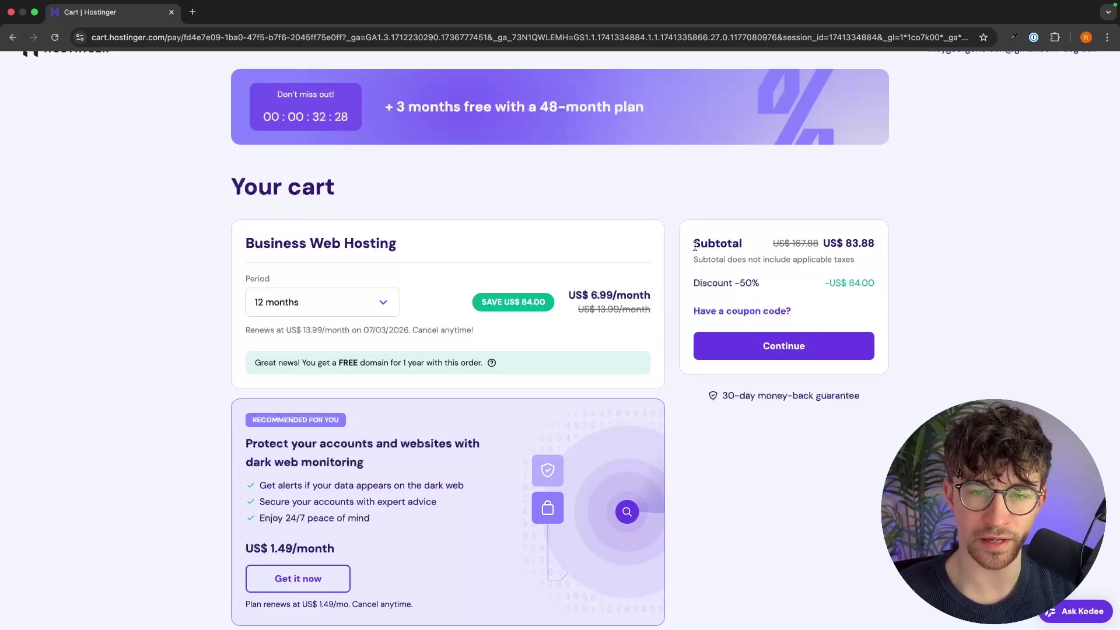
{"action": "left_click_drag", "start_coordinate": [691, 242], "coordinate": [880, 249]}
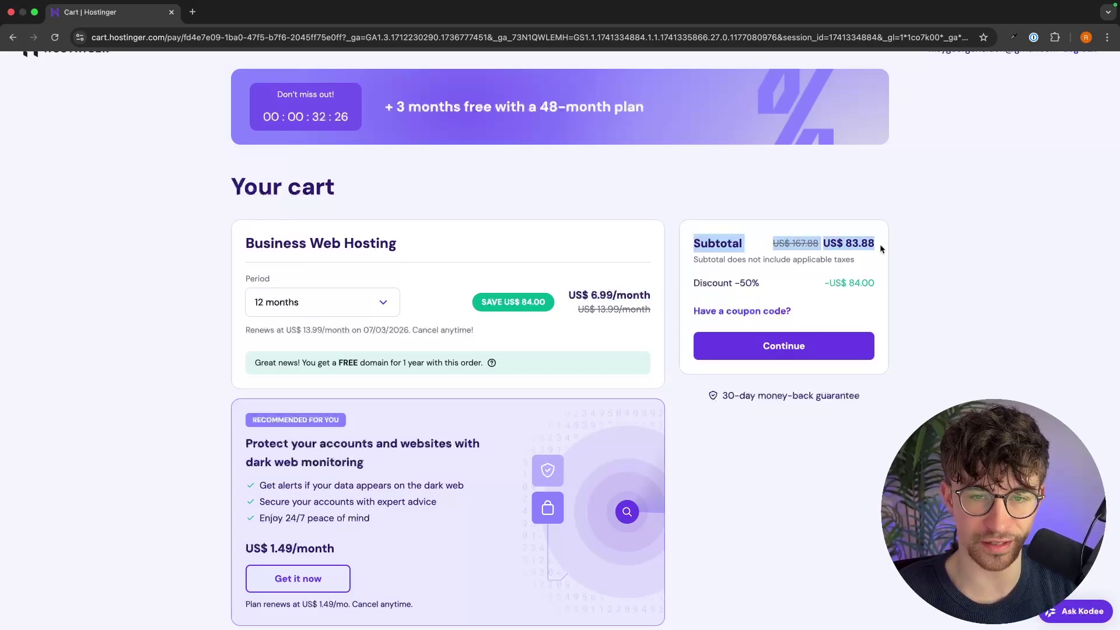
{"action": "left_click", "coordinate": [881, 249]}
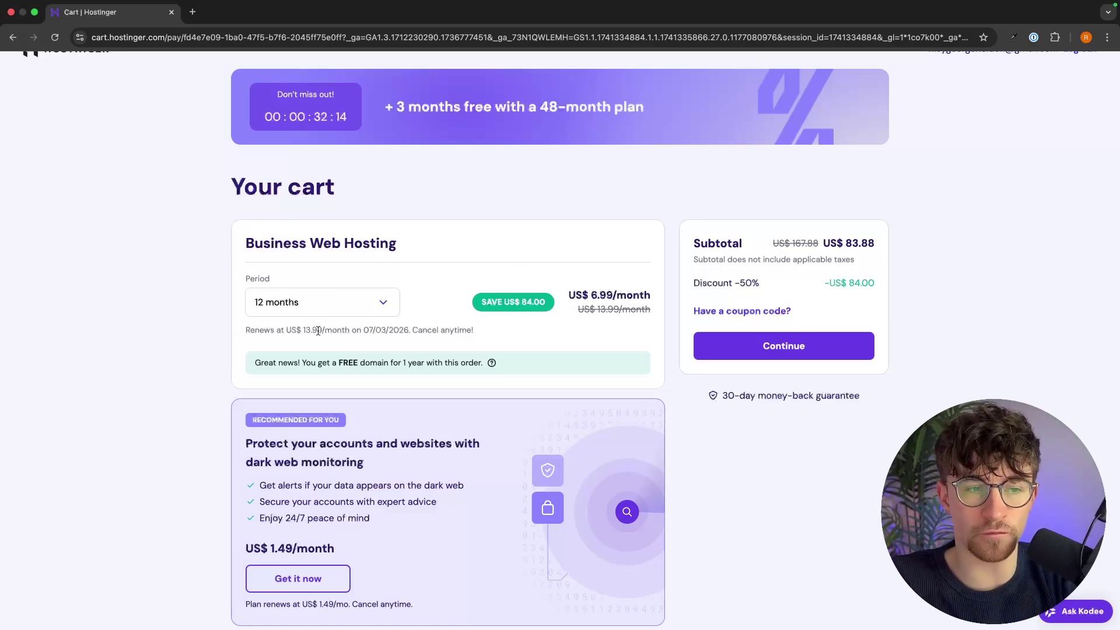
{"action": "left_click_drag", "start_coordinate": [245, 331], "coordinate": [477, 339]}
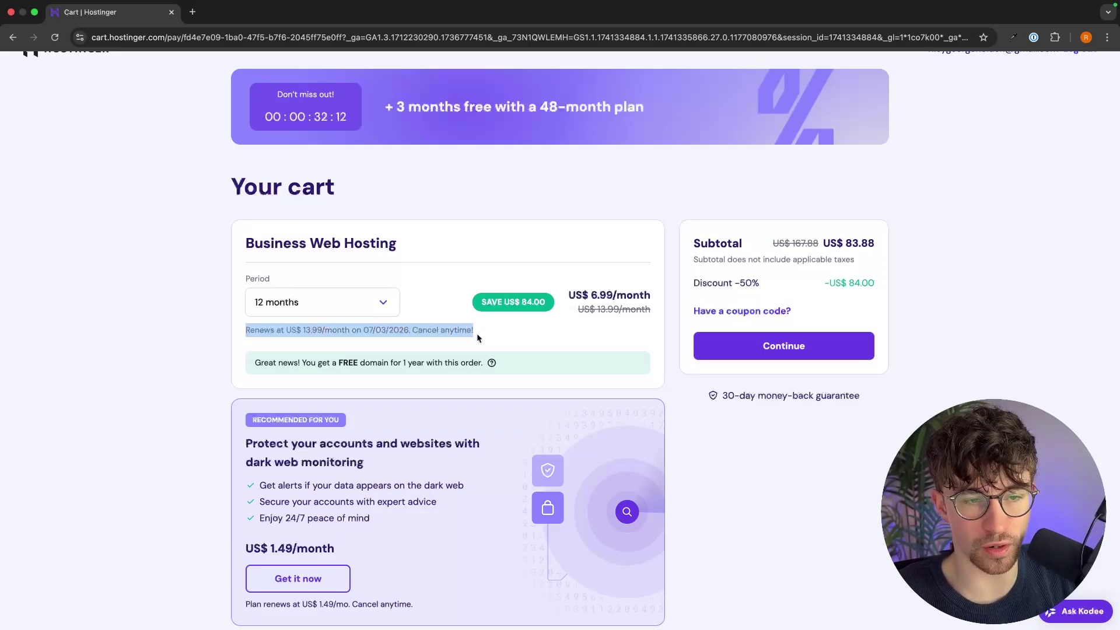
{"action": "left_click", "coordinate": [482, 333]}
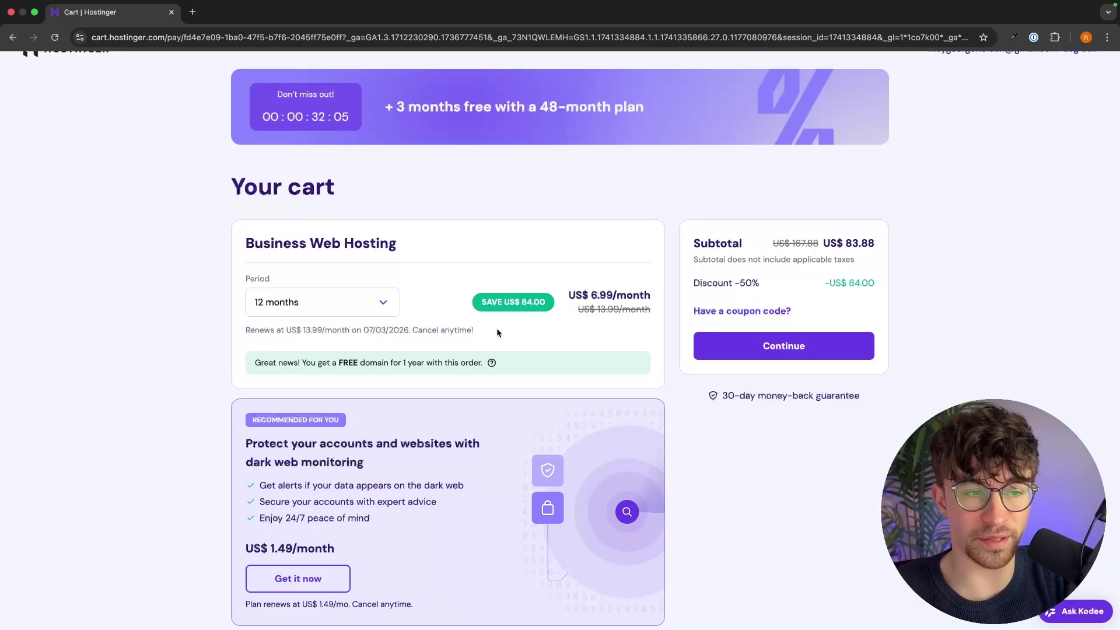
Set the Business Web Hosting period to 48 months and check its monthly price, subtotal and renewal terms
{"action": "left_click", "coordinate": [382, 303]}
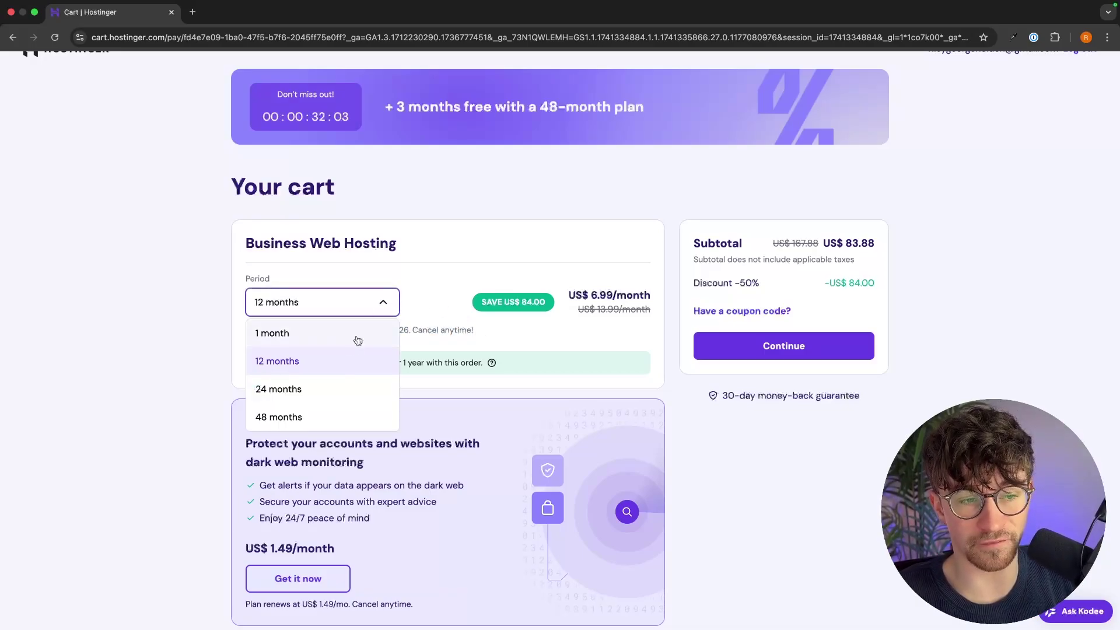
{"action": "left_click", "coordinate": [296, 419]}
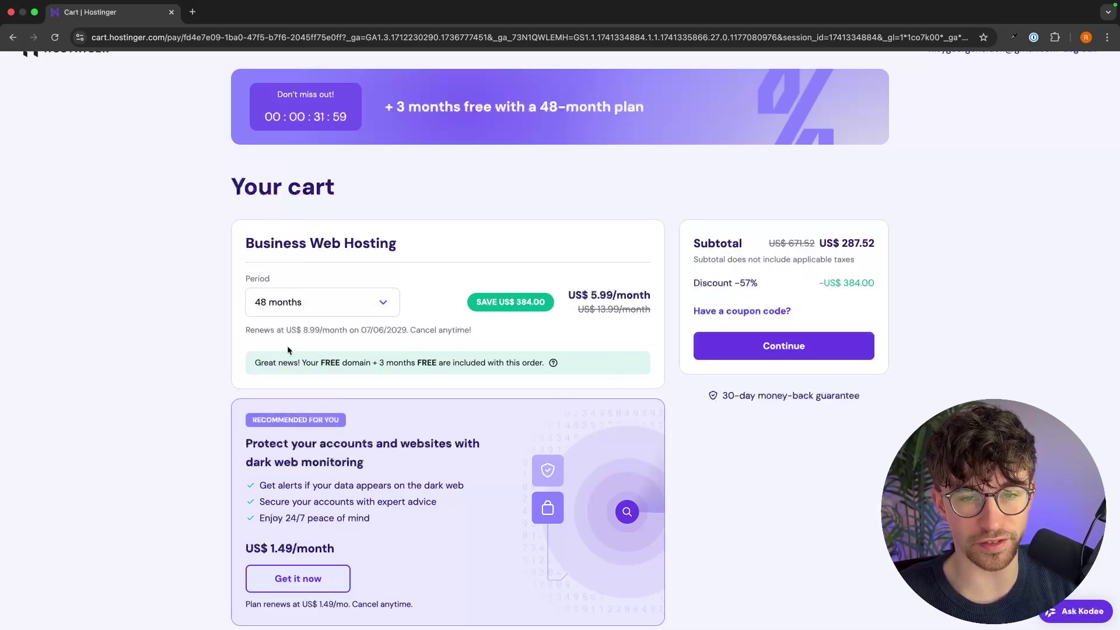
{"action": "left_click_drag", "start_coordinate": [566, 295], "coordinate": [624, 293]}
{"action": "left_click", "coordinate": [660, 292]}
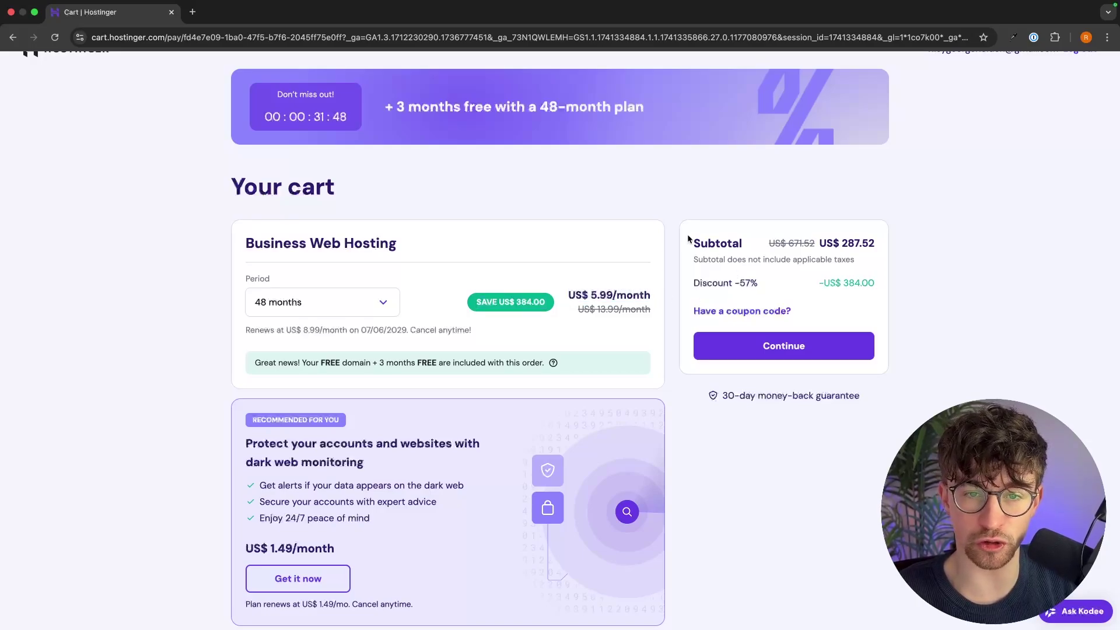
{"action": "left_click_drag", "start_coordinate": [689, 239], "coordinate": [884, 245]}
{"action": "left_click", "coordinate": [205, 295]}
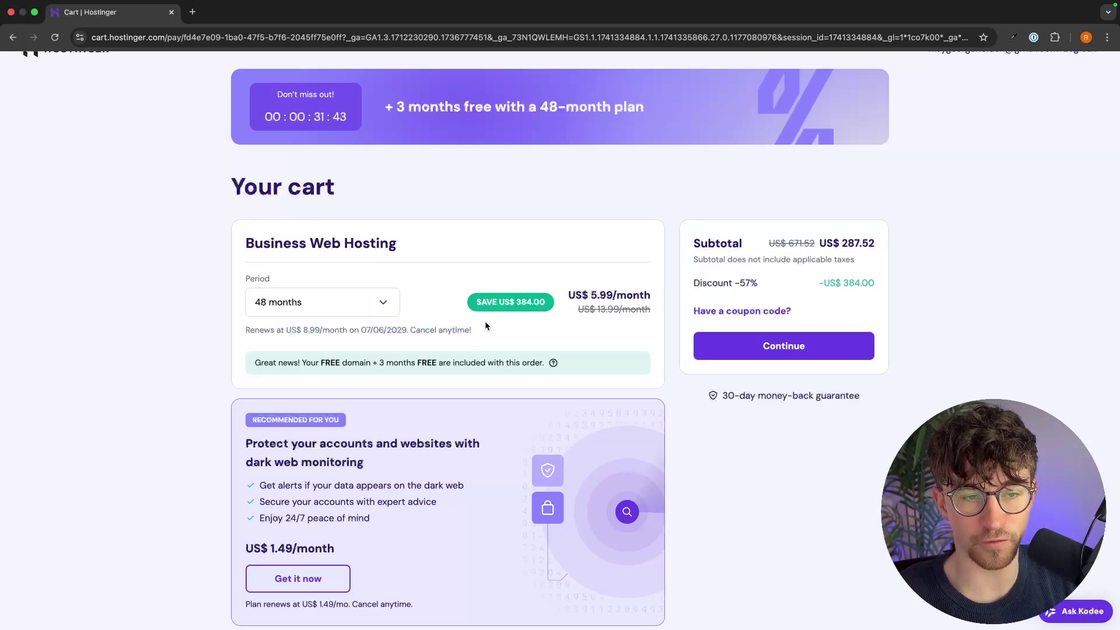
{"action": "left_click_drag", "start_coordinate": [485, 324], "coordinate": [244, 330]}
{"action": "left_click", "coordinate": [285, 348]}
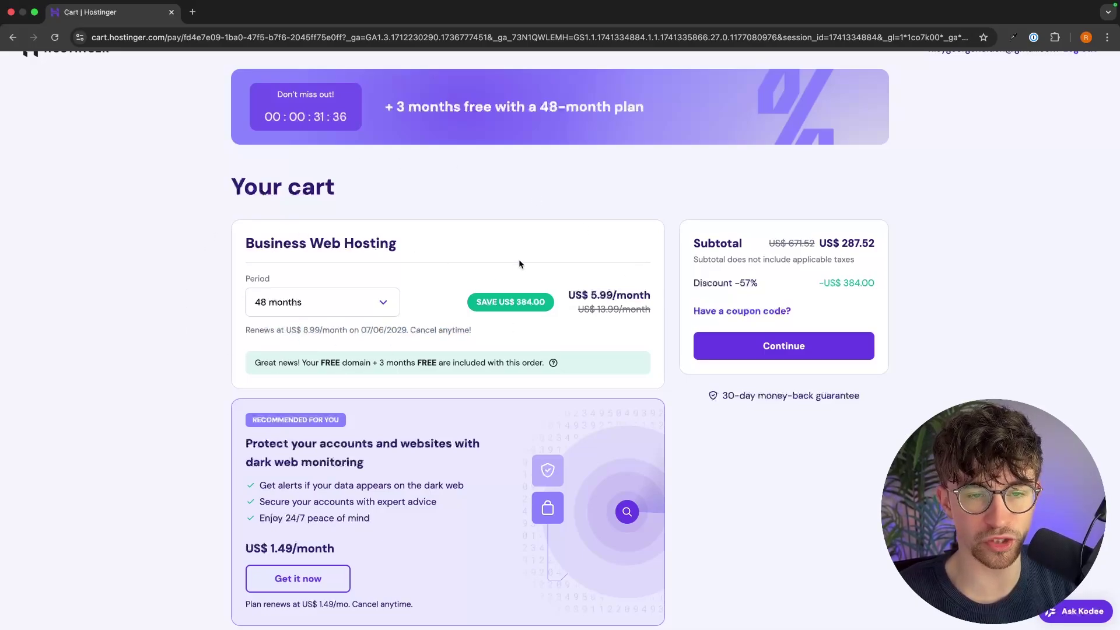
Proceed to checkout with the 48-month plan and submit the billing address
{"action": "left_click", "coordinate": [795, 347]}
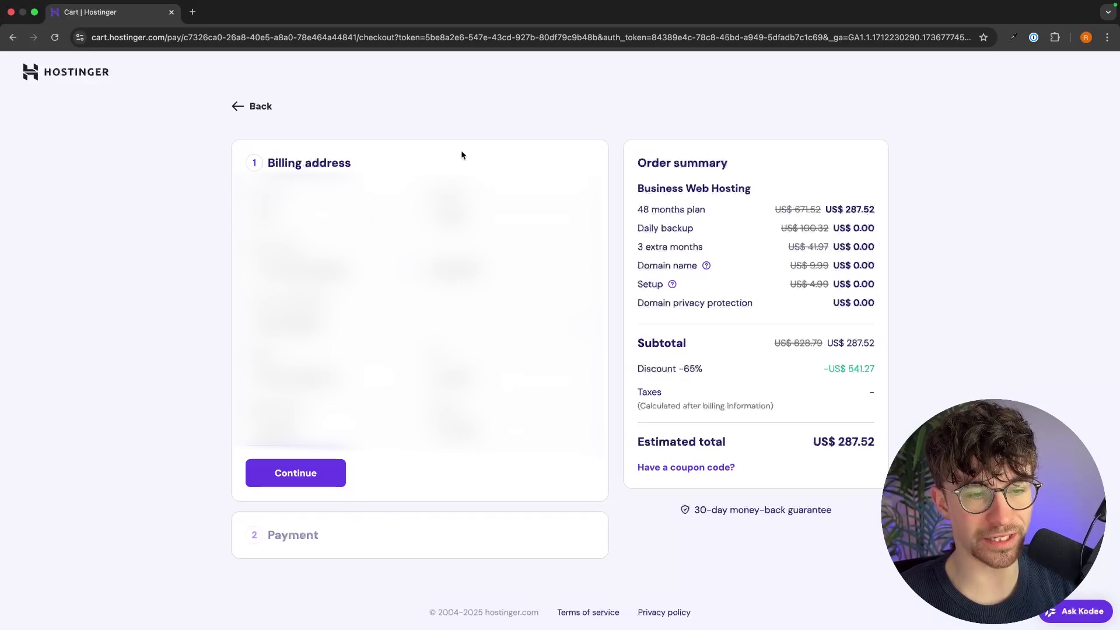
{"action": "left_click", "coordinate": [308, 472]}
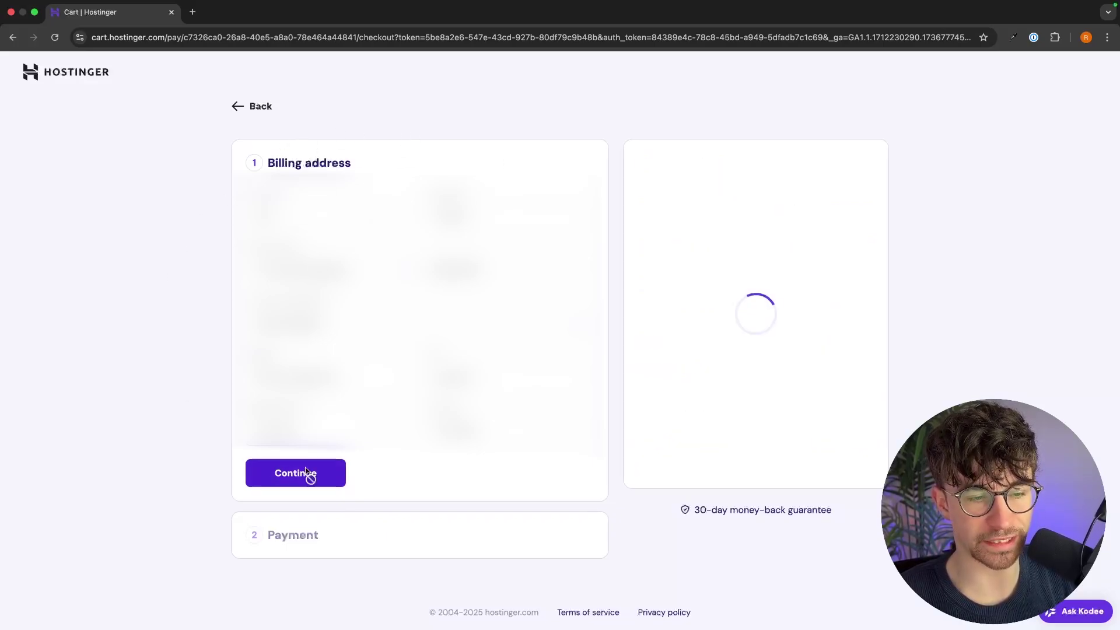
Enter the cardholder's name in the card payment form
{"action": "scroll", "coordinate": [429, 413], "scroll_direction": "down", "scroll_amount": 3}
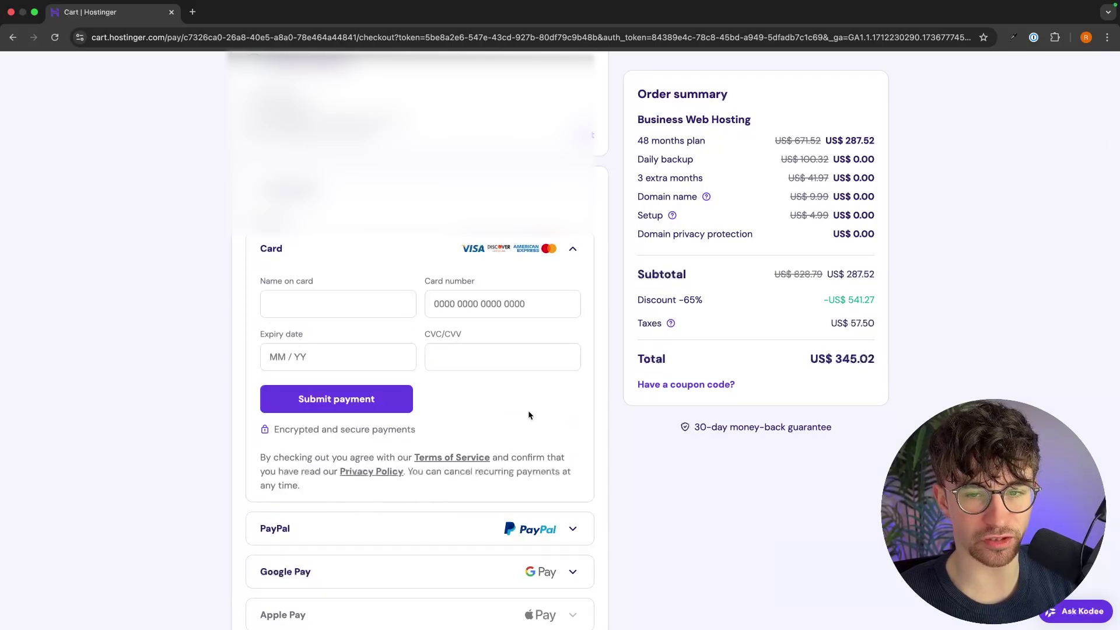
{"action": "scroll", "coordinate": [531, 411], "scroll_direction": "down", "scroll_amount": 1}
{"action": "scroll", "coordinate": [580, 369], "scroll_direction": "down", "scroll_amount": 1}
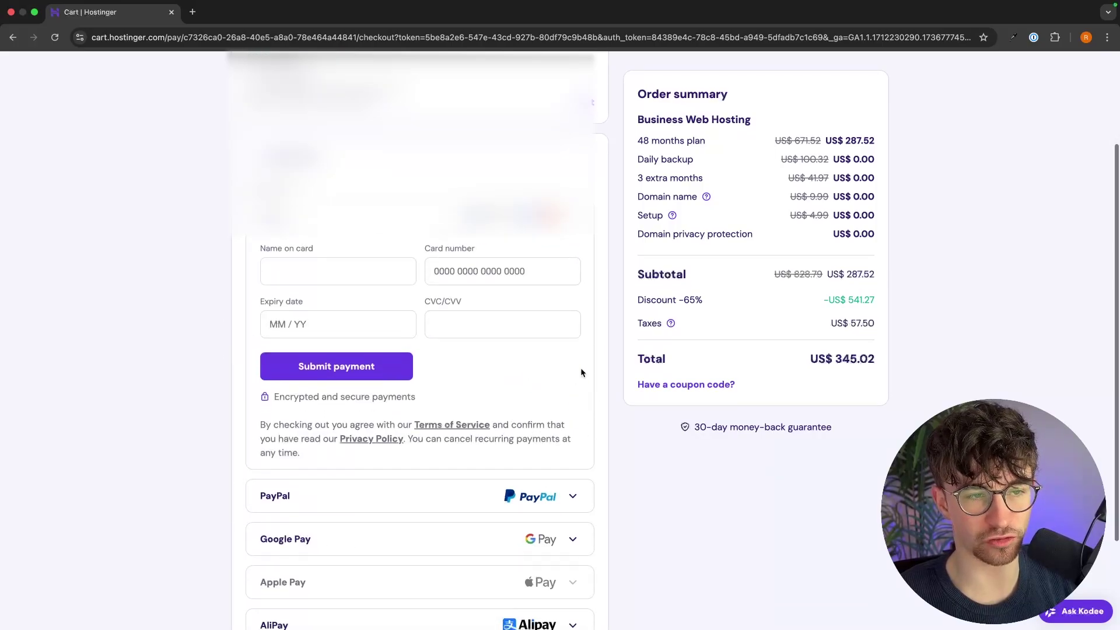
{"action": "left_click", "coordinate": [274, 269]}
{"action": "type", "text": "Riley H"}
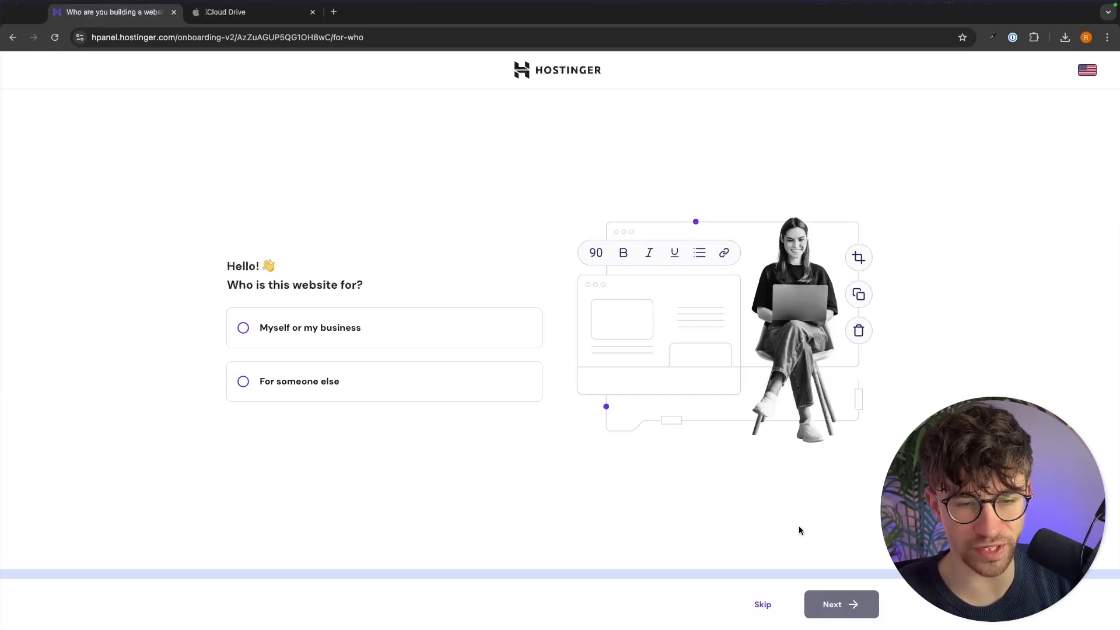
Skip the onboarding question about who the website is for, and choose to create a website with Hostinger Website Builder
{"action": "left_click", "coordinate": [763, 605]}
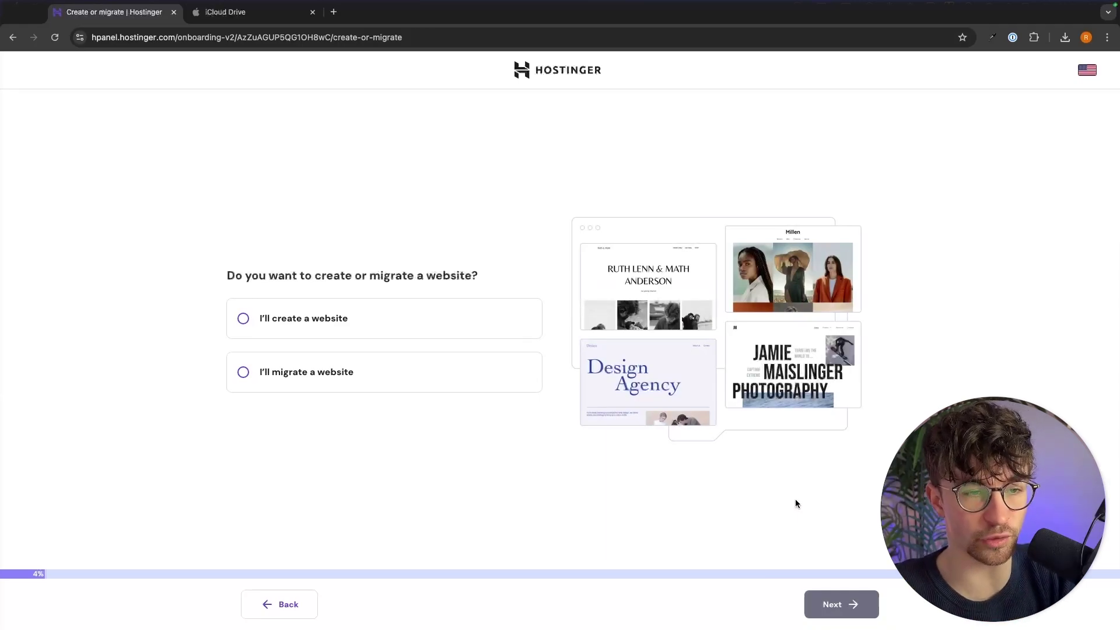
{"action": "left_click", "coordinate": [340, 327]}
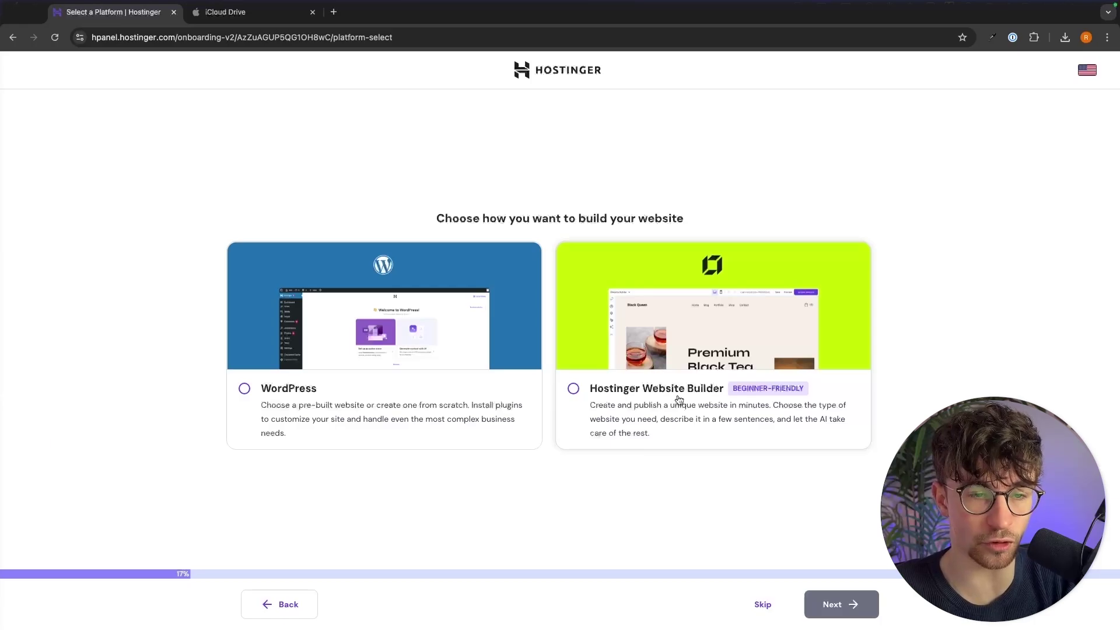
{"action": "left_click", "coordinate": [705, 361]}
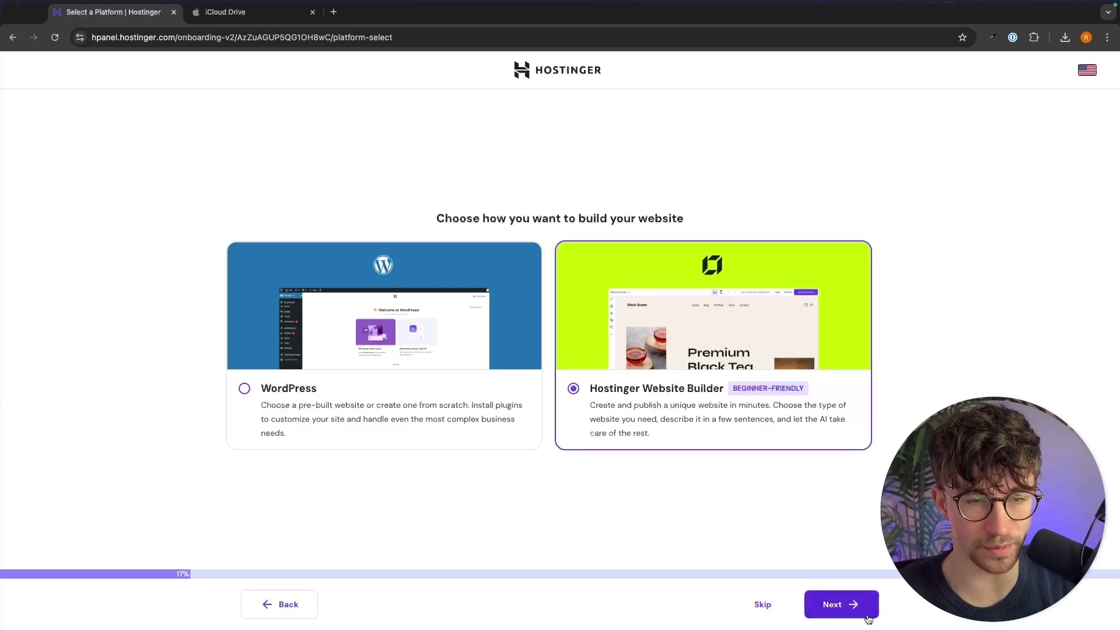
{"action": "left_click", "coordinate": [834, 604]}
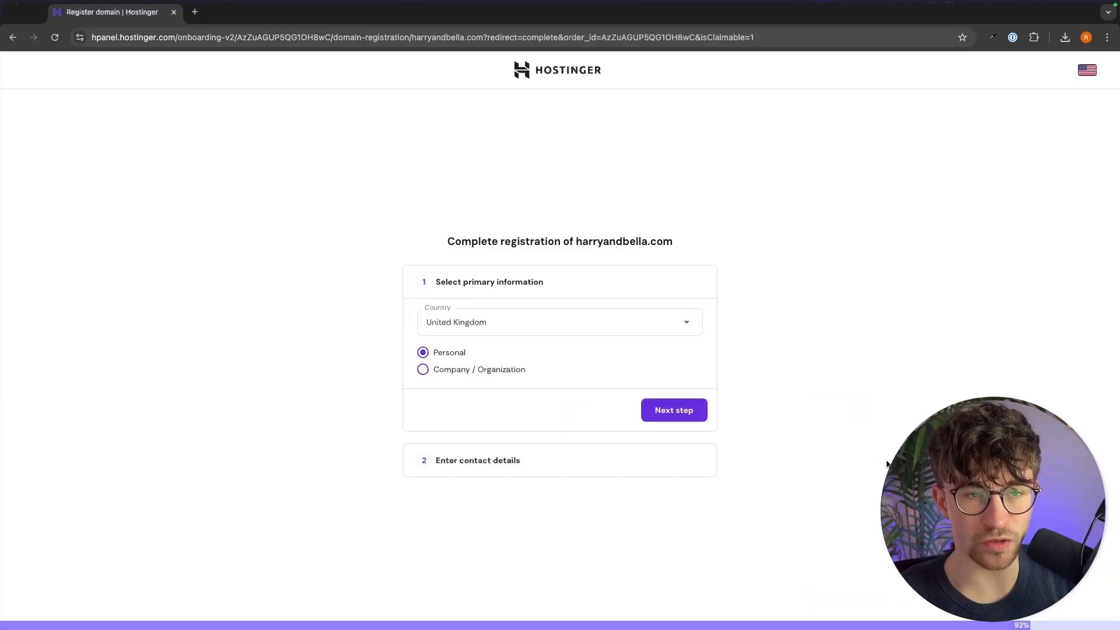
Complete the registration of harryandbella.com as a personal registration in the United Kingdom, using the filled-in contact details
{"action": "left_click", "coordinate": [688, 410]}
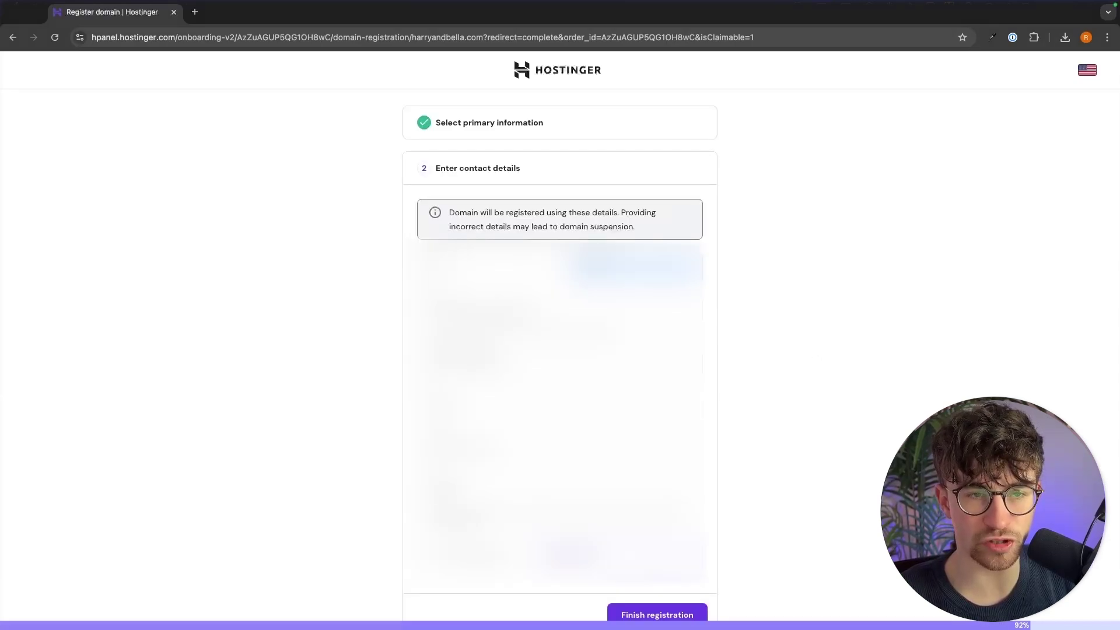
{"action": "left_click", "coordinate": [659, 615]}
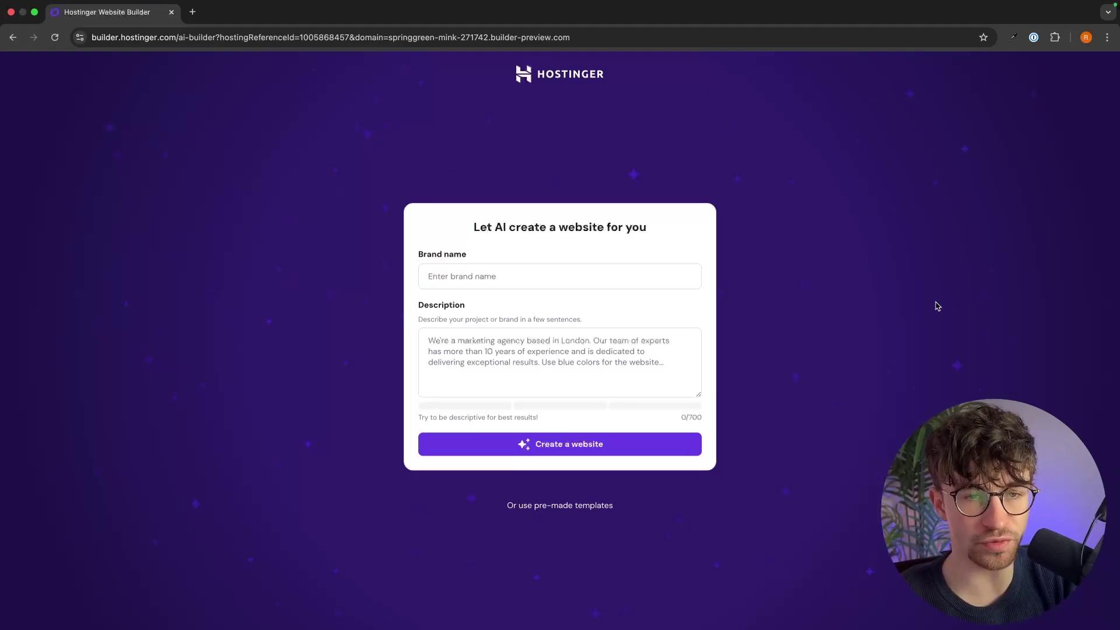
Enter "Holden's Books" as the brand name for the AI-generated website
{"action": "left_click_drag", "start_coordinate": [473, 228], "coordinate": [709, 227]}
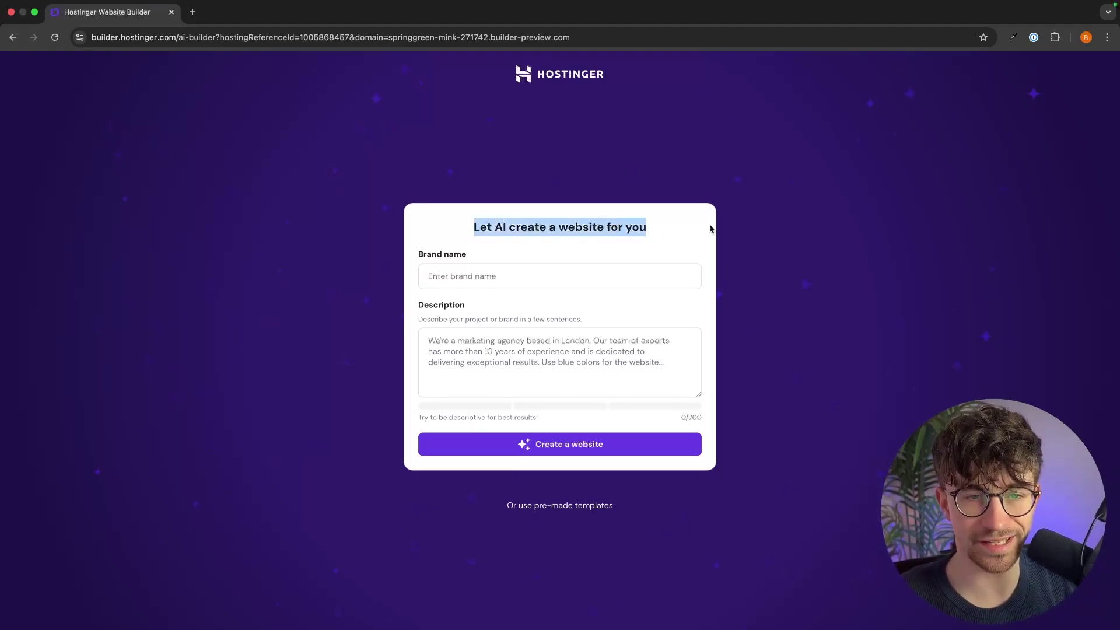
{"action": "left_click", "coordinate": [707, 232]}
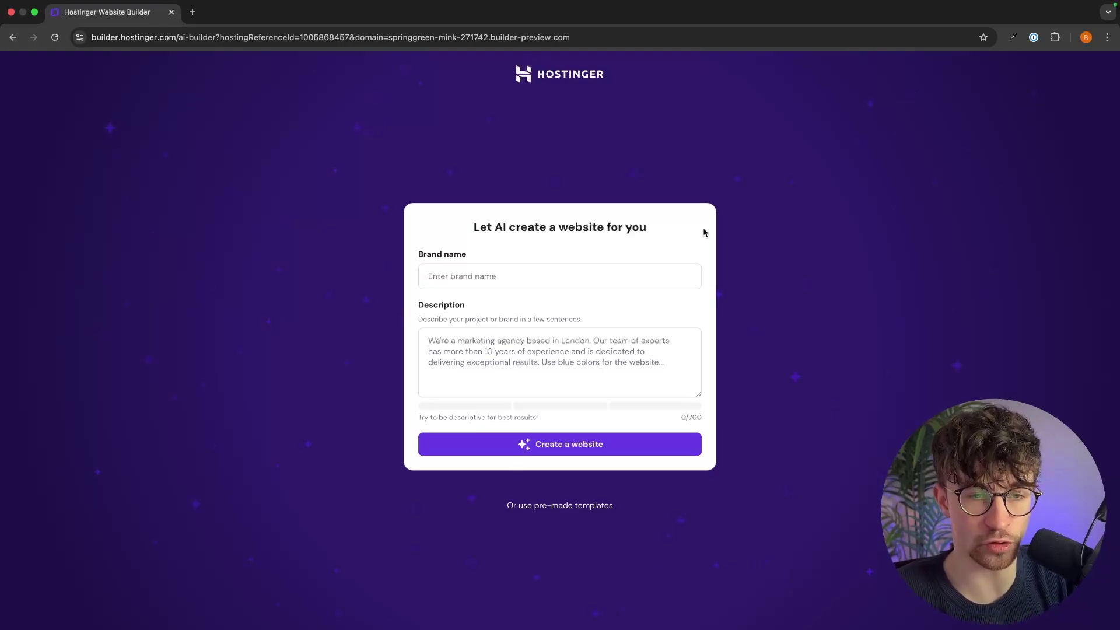
{"action": "left_click", "coordinate": [517, 274]}
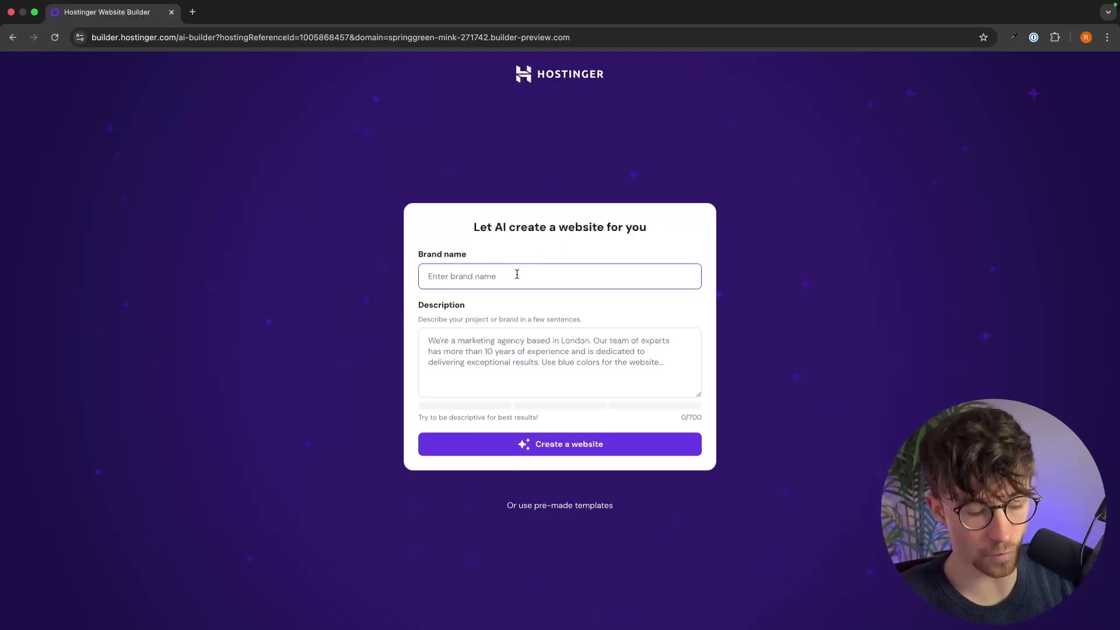
{"action": "type", "text": "Holden"}
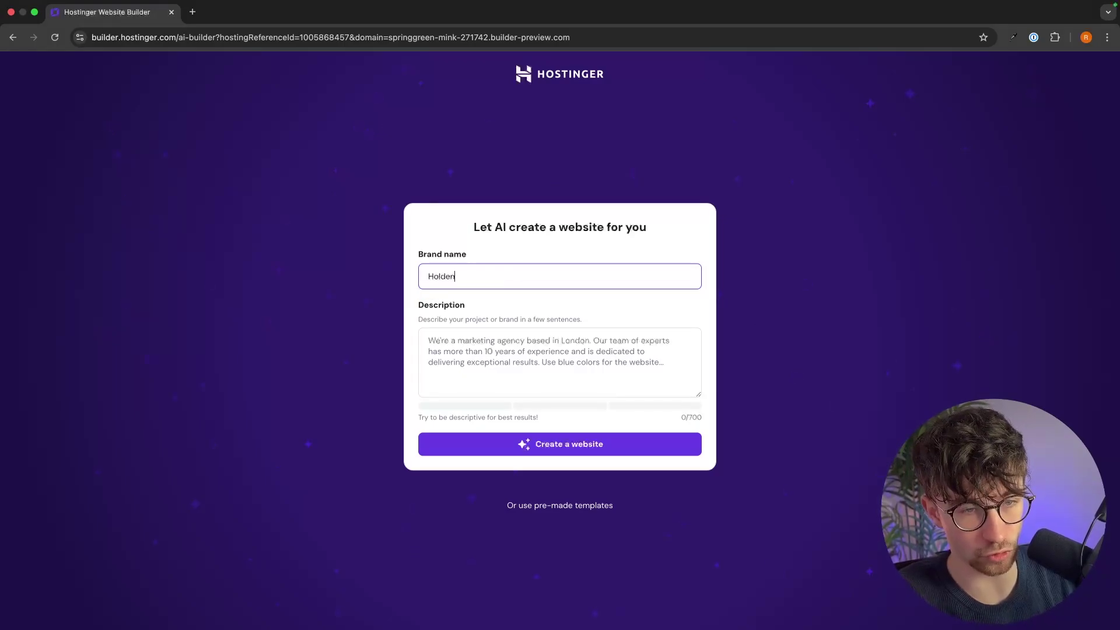
{"action": "type", "text": "'s Books"}
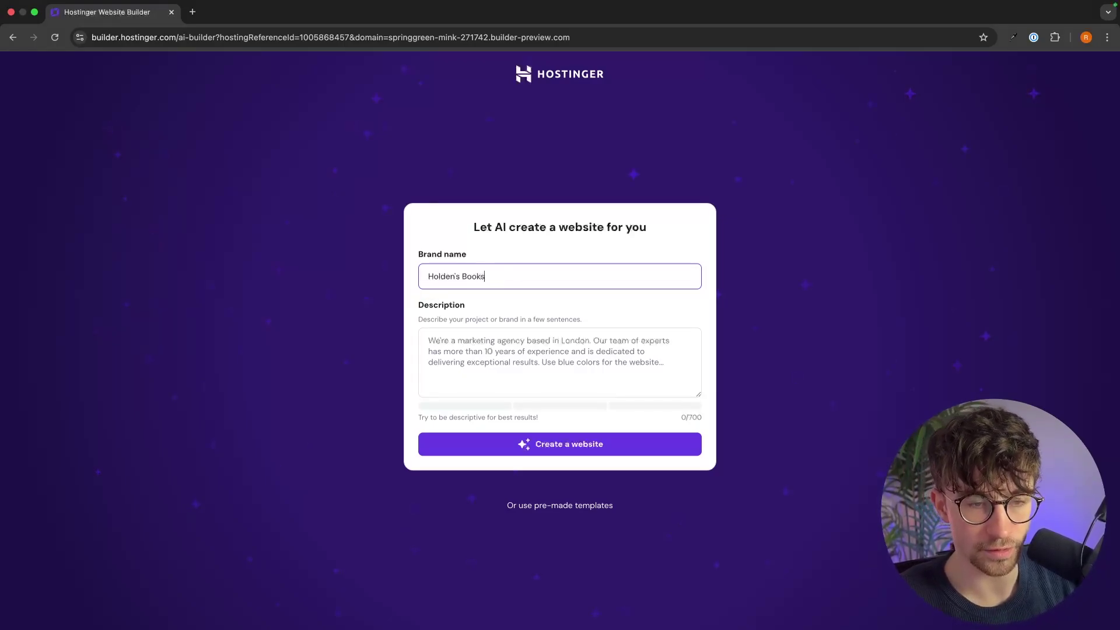
{"action": "left_click", "coordinate": [484, 304]}
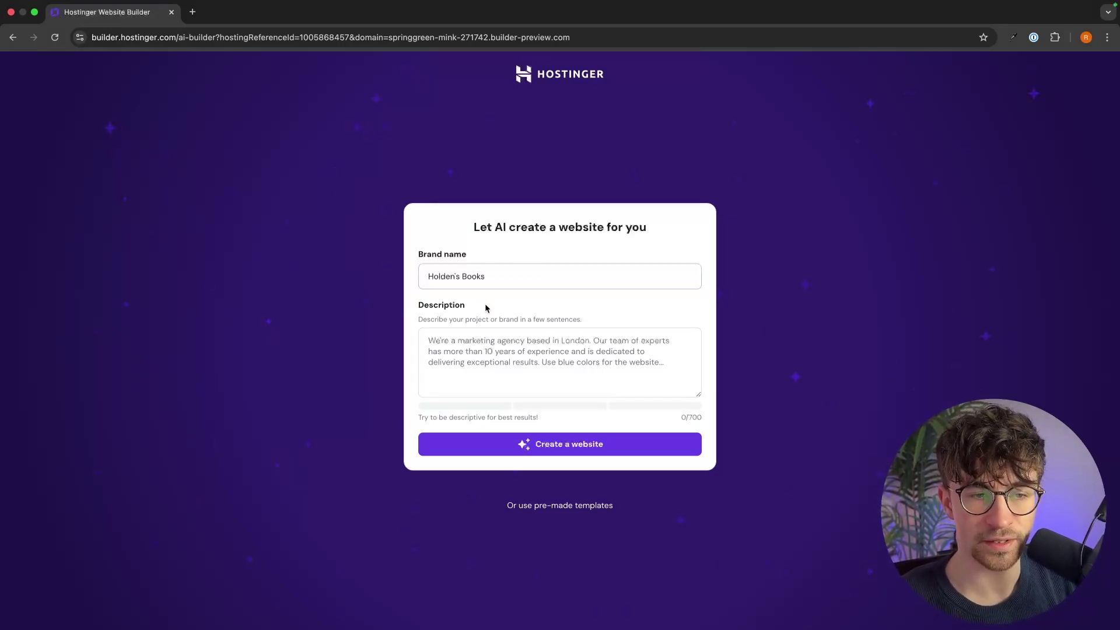
Describe the brand as an online-only book store selling varied genres, with a modern, intuitive design optimized for a smooth shopping experience
{"action": "left_click", "coordinate": [471, 342]}
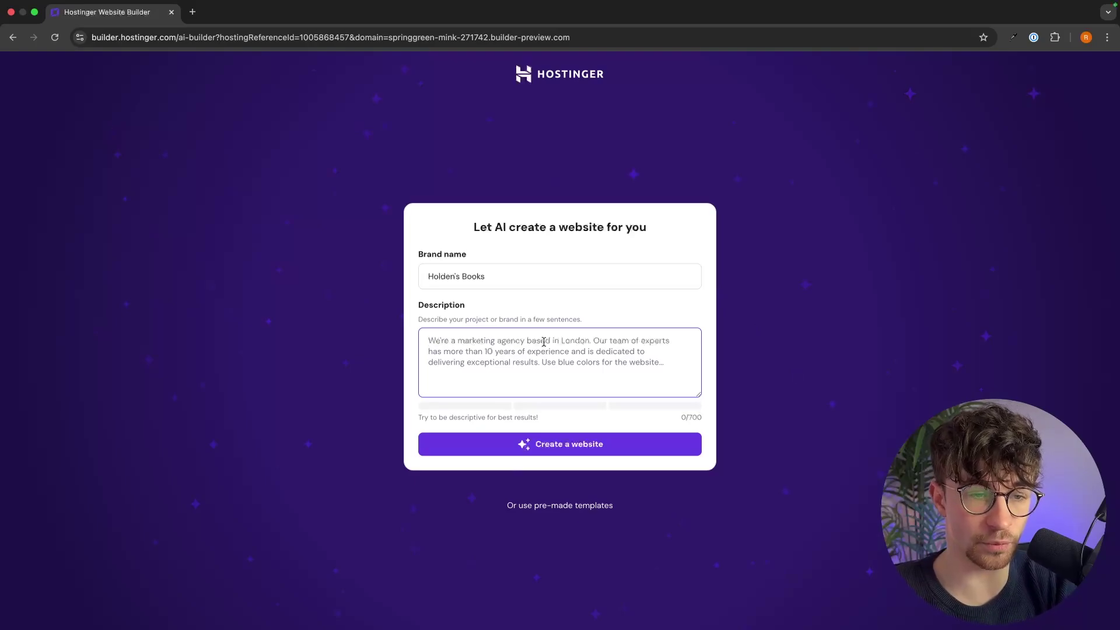
{"action": "type", "text": "We're a book store based solely online, selling a variety of books across different genres. The design should be modern, intuitive and optimized for a smooth shopping experience."}
{"action": "left_click_drag", "start_coordinate": [646, 342], "coordinate": [426, 318]}
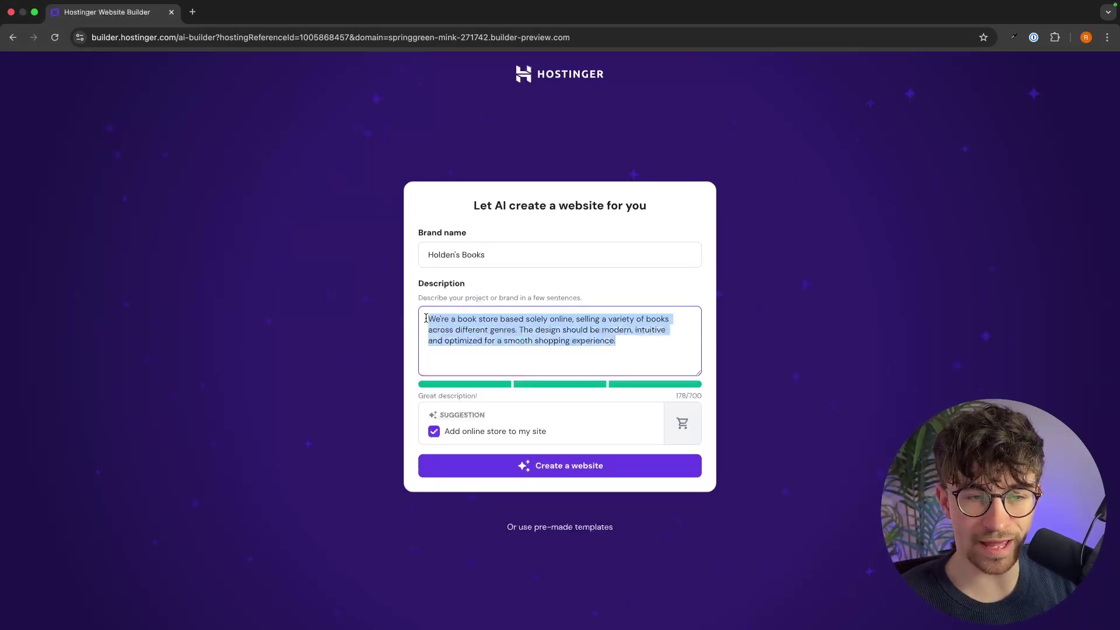
{"action": "left_click", "coordinate": [644, 348]}
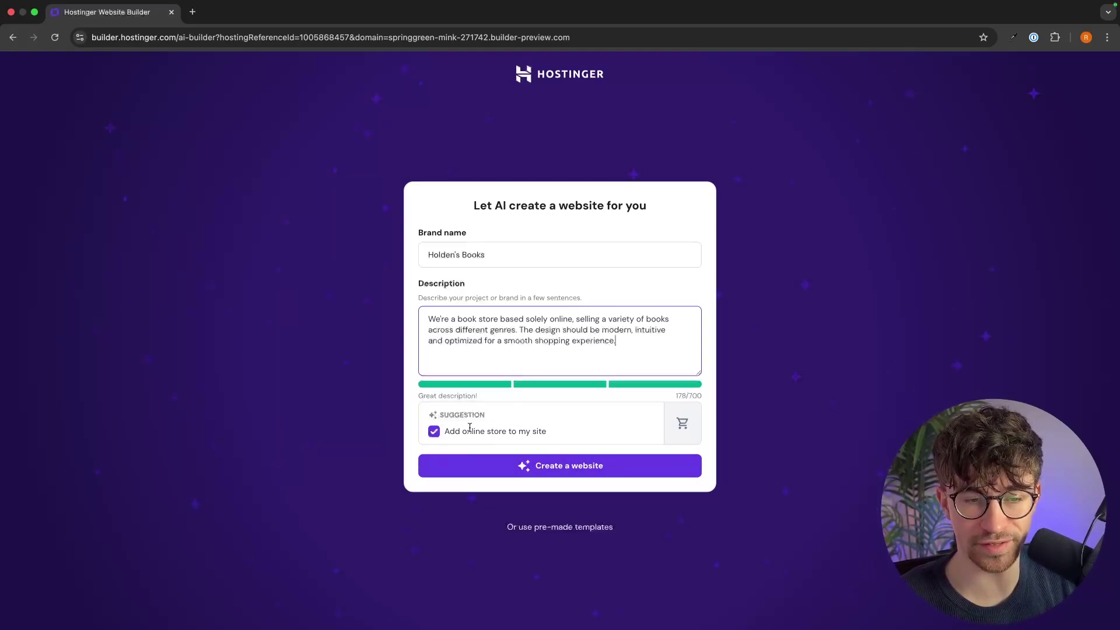
Keep the suggestion to add an online store and generate the website
{"action": "left_click_drag", "start_coordinate": [445, 431], "coordinate": [546, 432]}
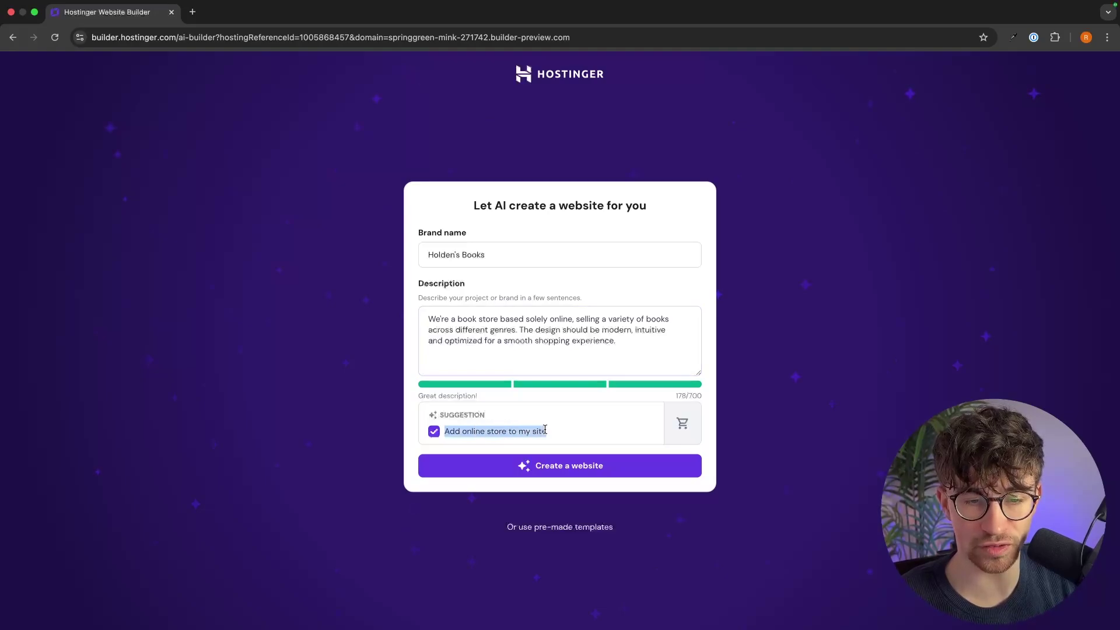
{"action": "left_click", "coordinate": [583, 428]}
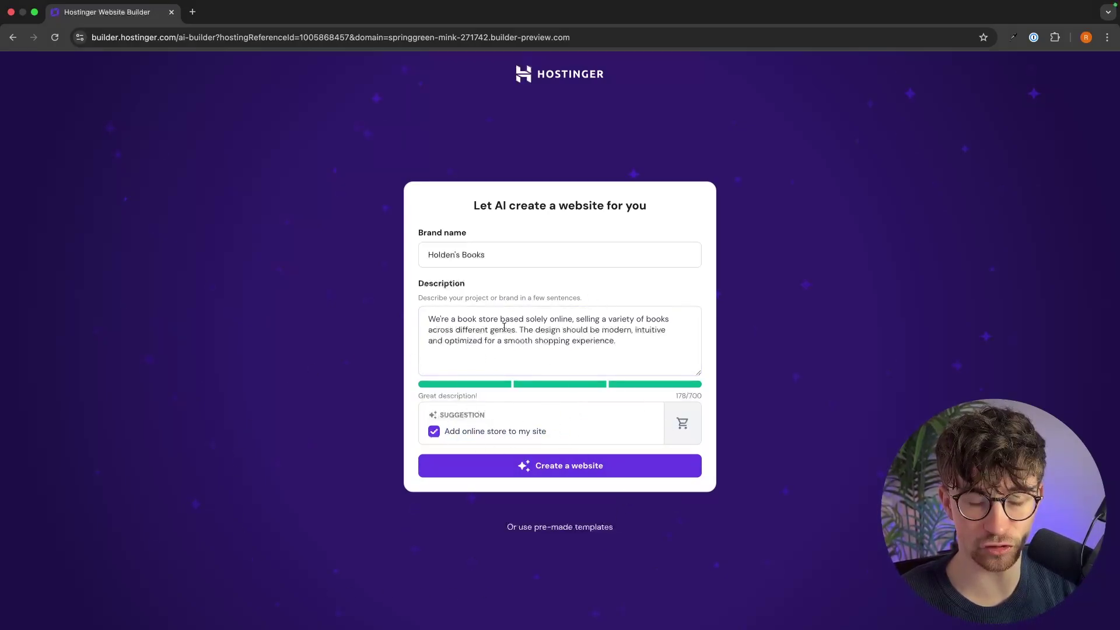
{"action": "left_click", "coordinate": [590, 465]}
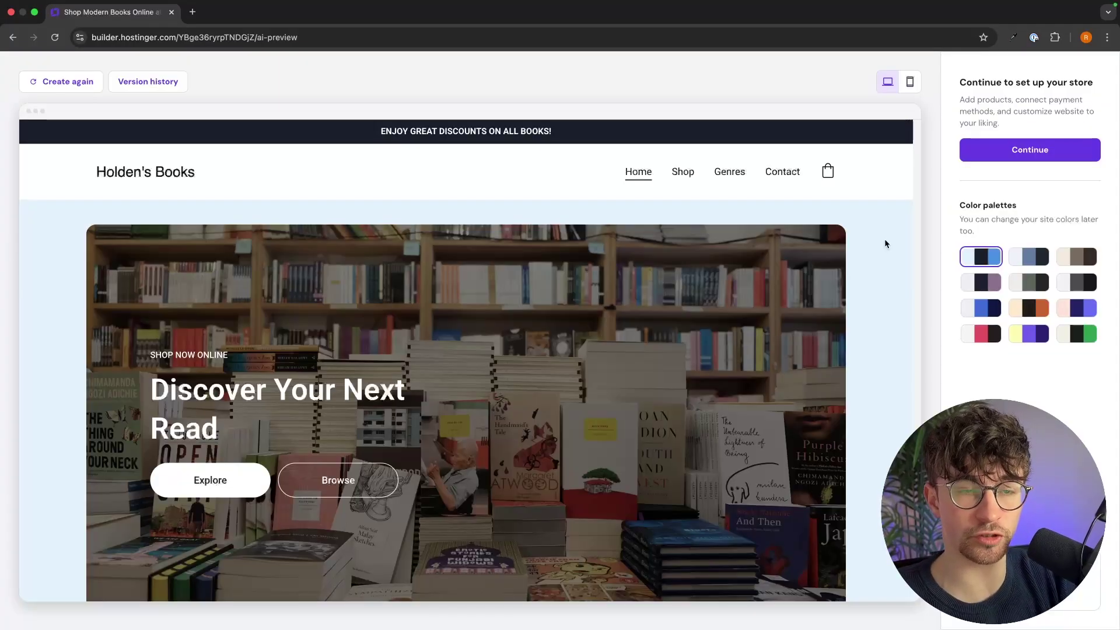
Review the generated home page and create another website version with the same brand name, description and online store option
{"action": "scroll", "coordinate": [799, 262], "scroll_direction": "down", "scroll_amount": 6}
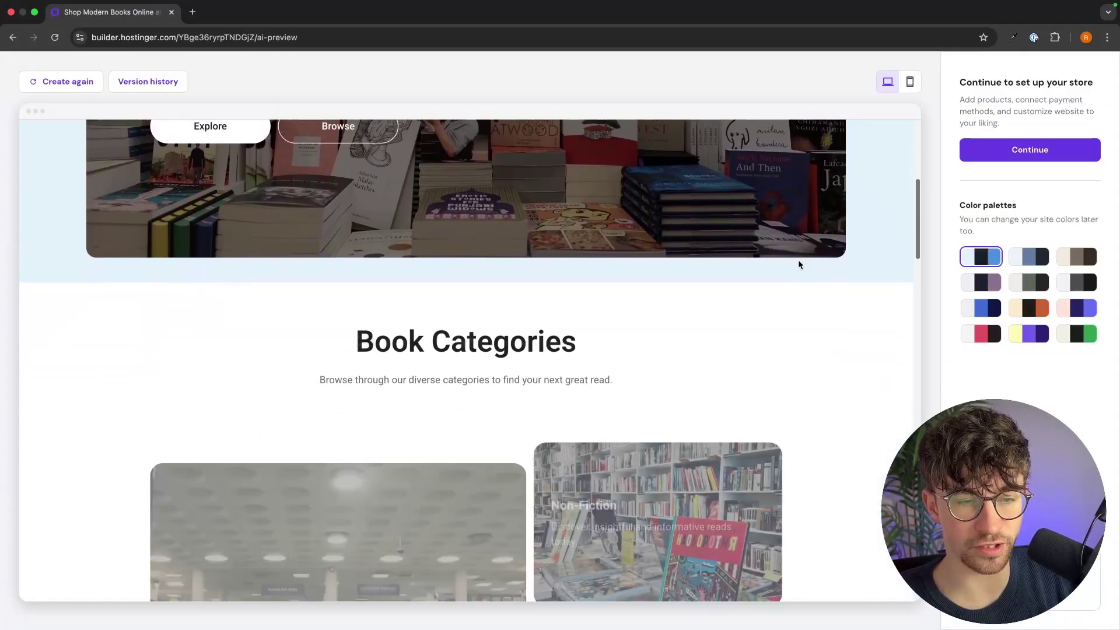
{"action": "scroll", "coordinate": [799, 264], "scroll_direction": "down", "scroll_amount": 12}
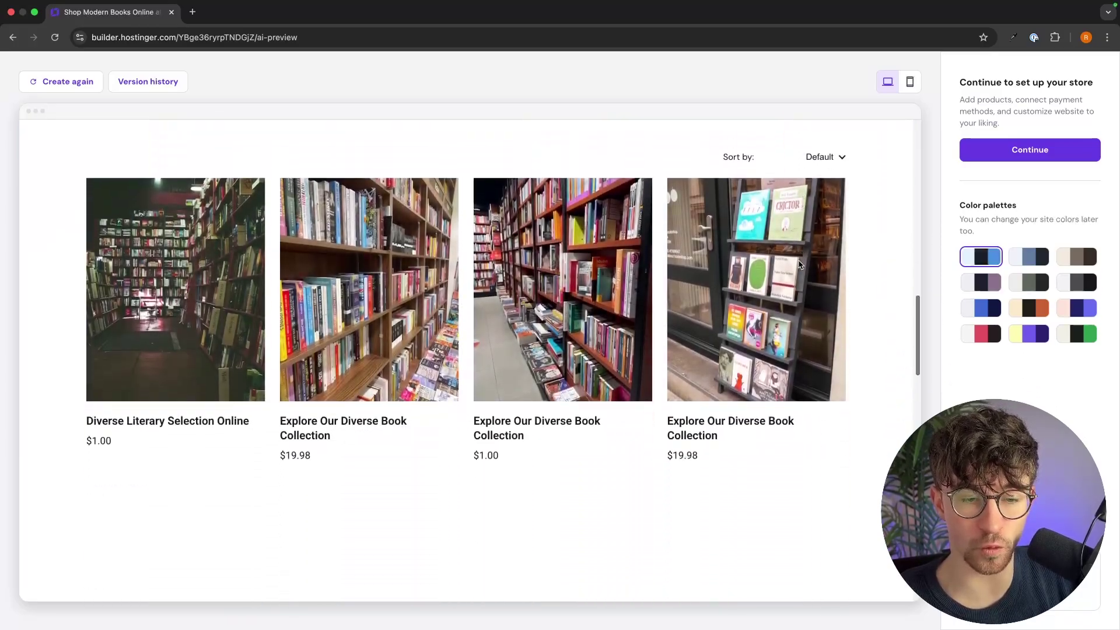
{"action": "scroll", "coordinate": [755, 417], "scroll_direction": "down", "scroll_amount": 12}
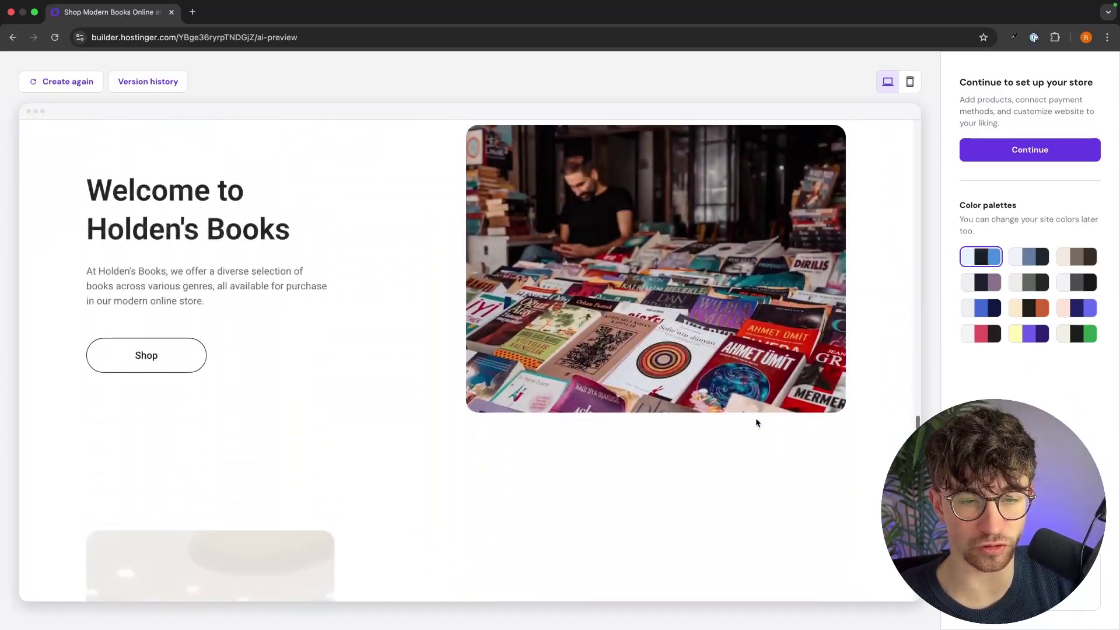
{"action": "scroll", "coordinate": [756, 421], "scroll_direction": "down", "scroll_amount": 15}
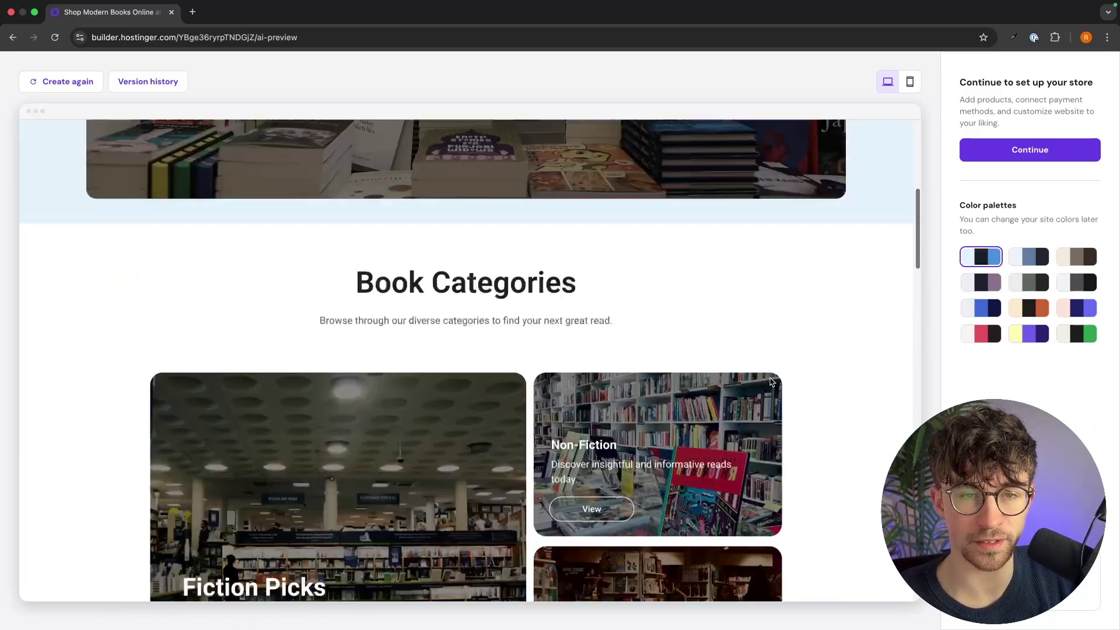
{"action": "scroll", "coordinate": [771, 382], "scroll_direction": "up", "scroll_amount": 7}
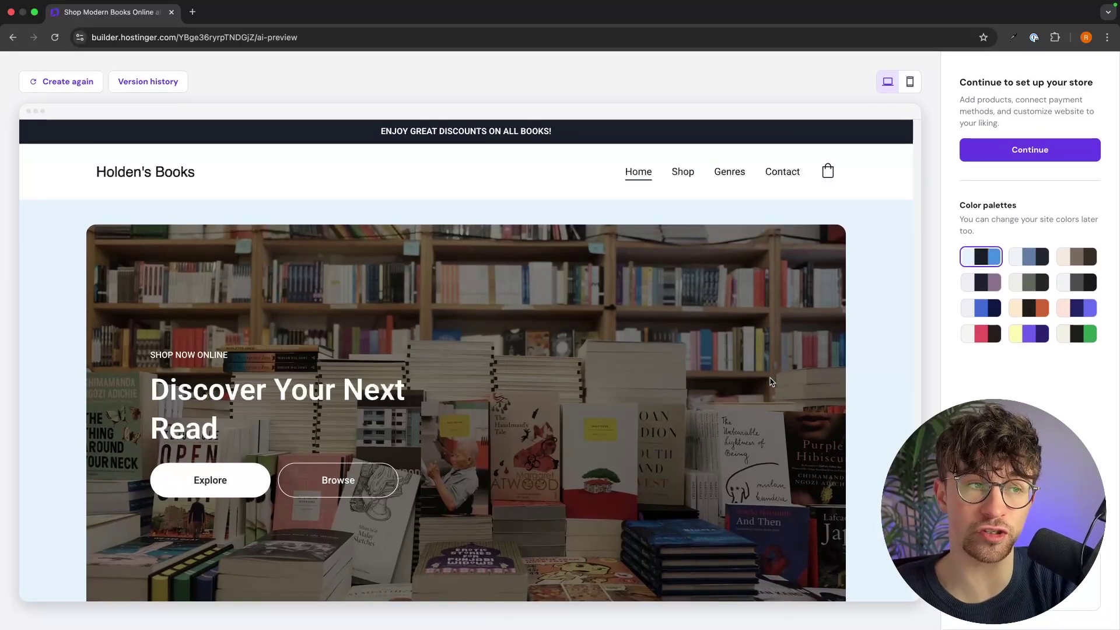
{"action": "left_click", "coordinate": [68, 87]}
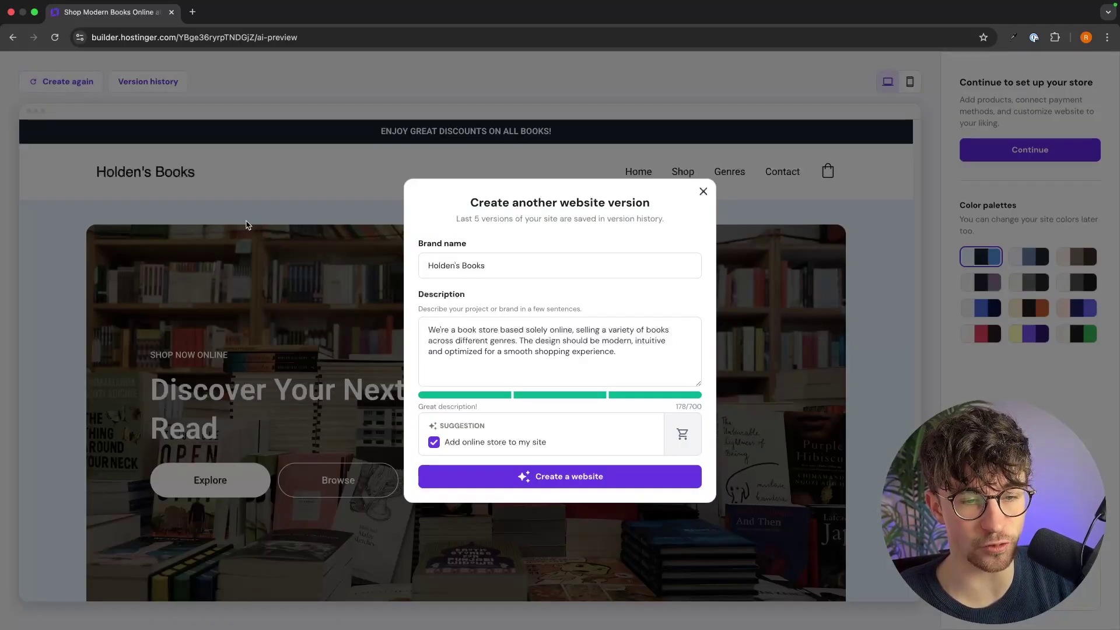
{"action": "left_click", "coordinate": [558, 476]}
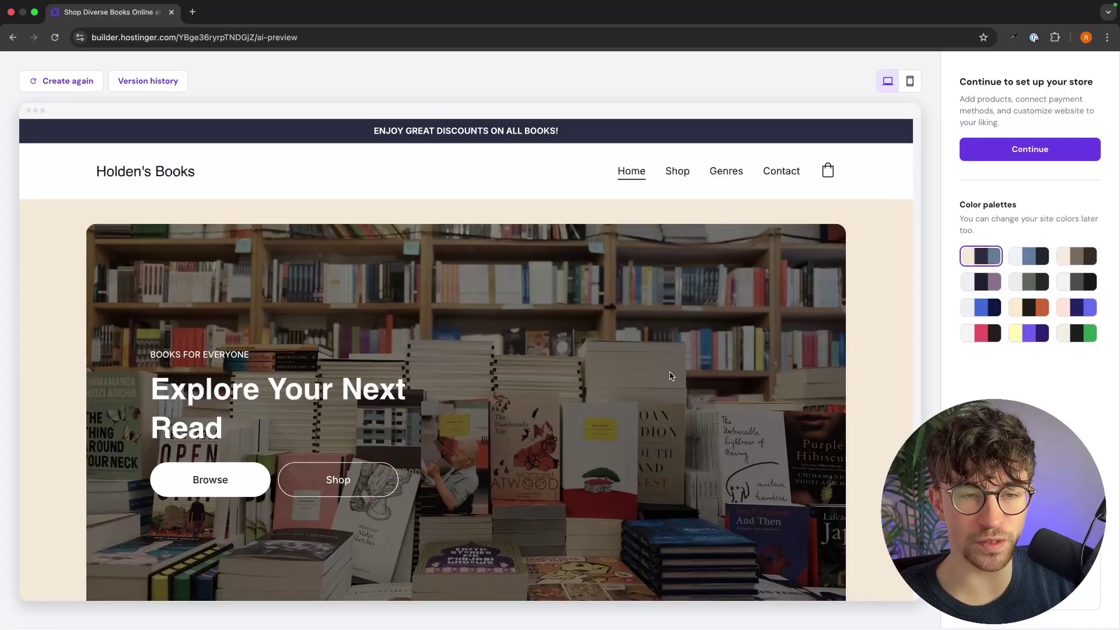
Try several alternative color palettes on the generated home page
{"action": "scroll", "coordinate": [670, 376], "scroll_direction": "down", "scroll_amount": 3}
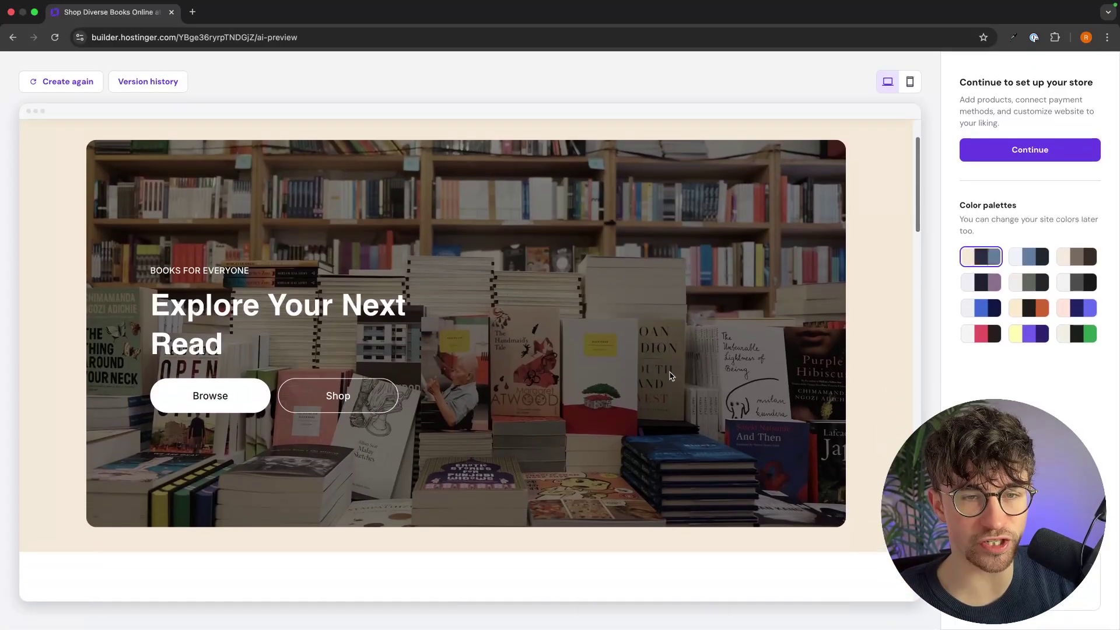
{"action": "scroll", "coordinate": [615, 347], "scroll_direction": "up", "scroll_amount": 3}
{"action": "scroll", "coordinate": [614, 347], "scroll_direction": "down", "scroll_amount": 2}
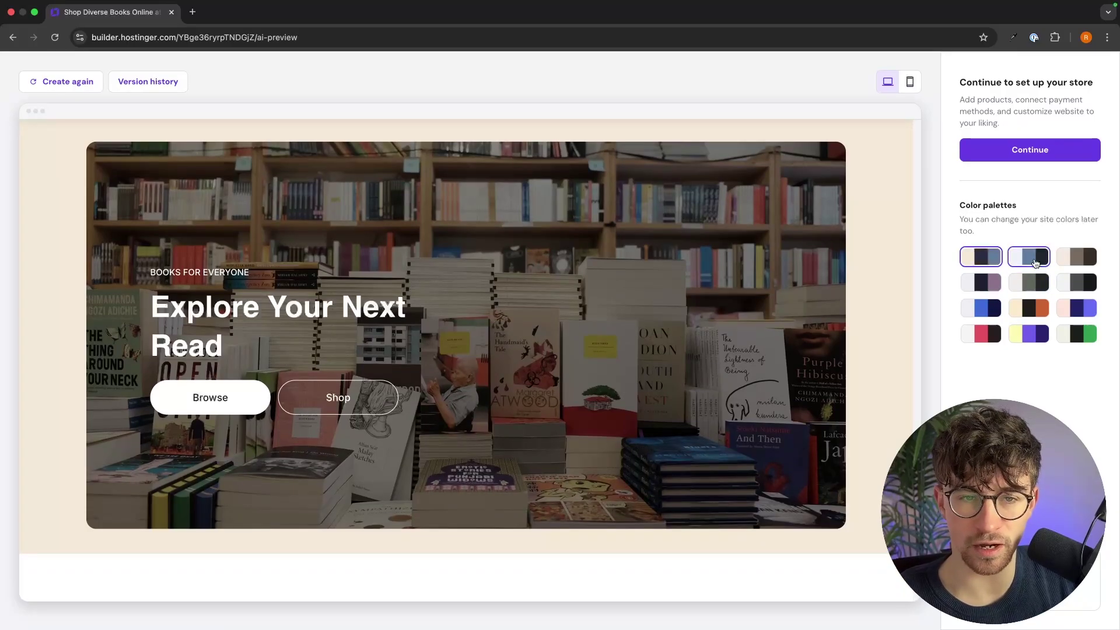
{"action": "left_click", "coordinate": [1034, 263]}
{"action": "left_click", "coordinate": [1030, 281]}
{"action": "left_click", "coordinate": [986, 282]}
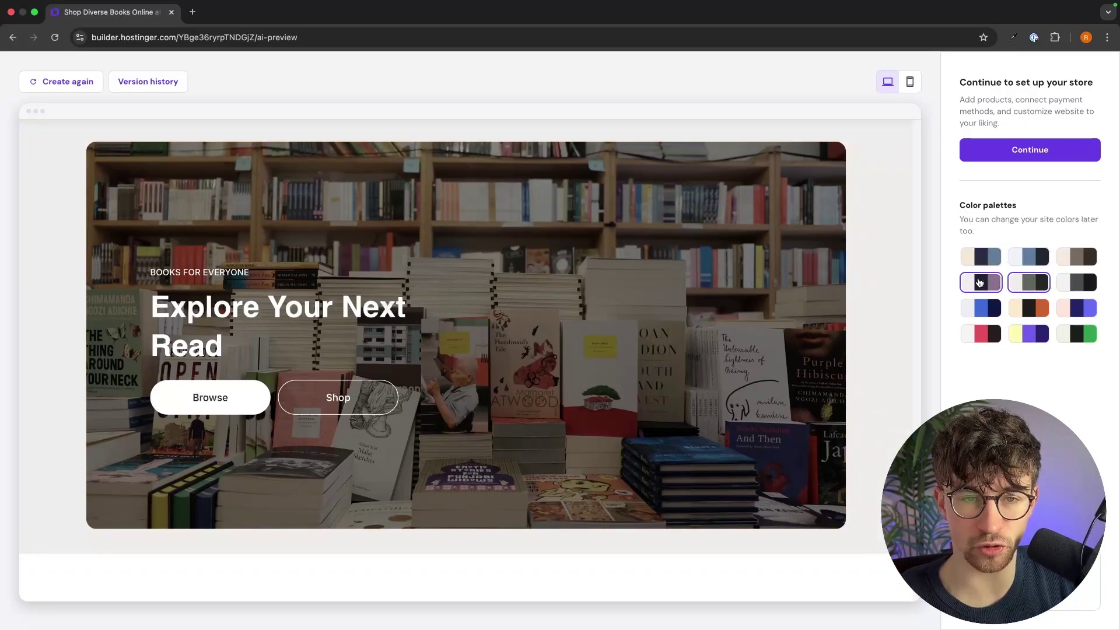
{"action": "scroll", "coordinate": [880, 289], "scroll_direction": "up", "scroll_amount": 2}
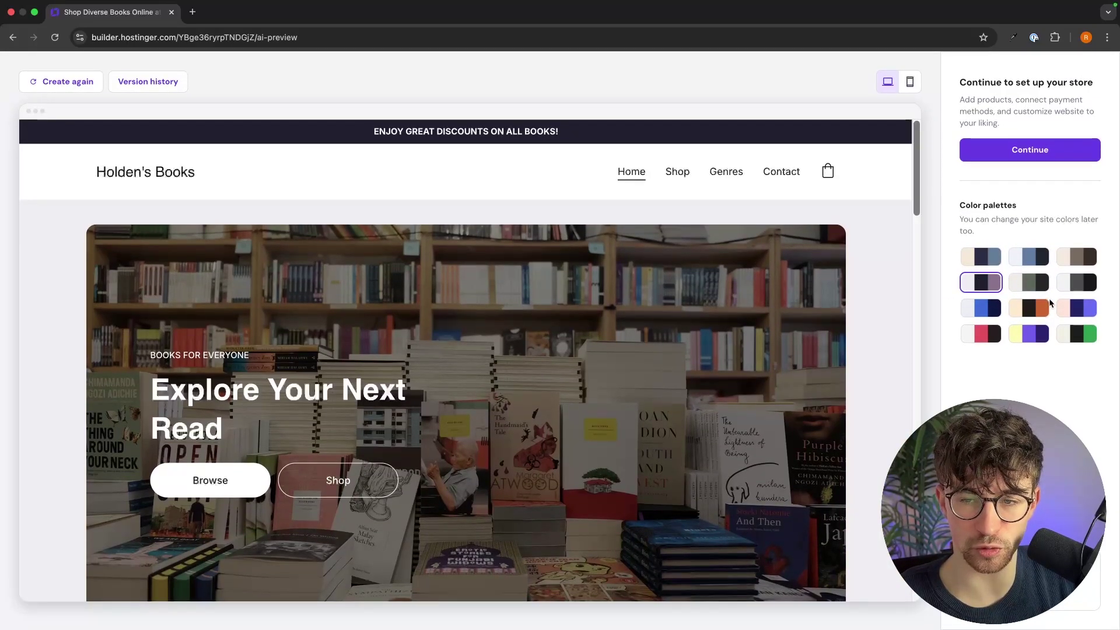
{"action": "left_click", "coordinate": [1030, 308]}
{"action": "scroll", "coordinate": [712, 331], "scroll_direction": "down", "scroll_amount": 4}
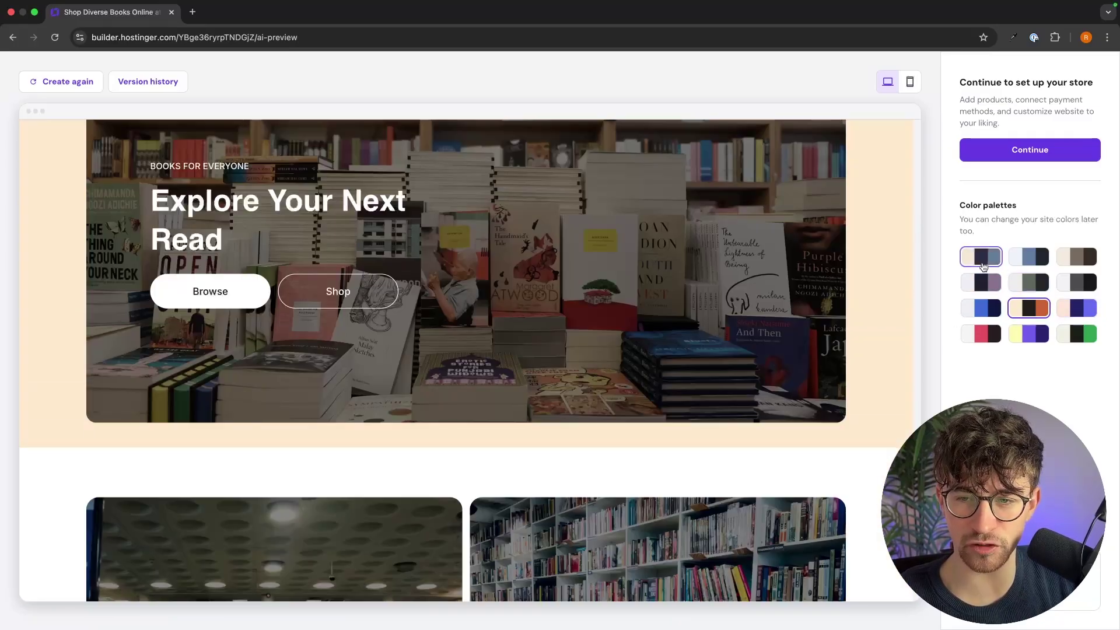
Apply the first color palette of cream, navy and slate blue, check the page, and continue to the store setup
{"action": "left_click", "coordinate": [982, 258]}
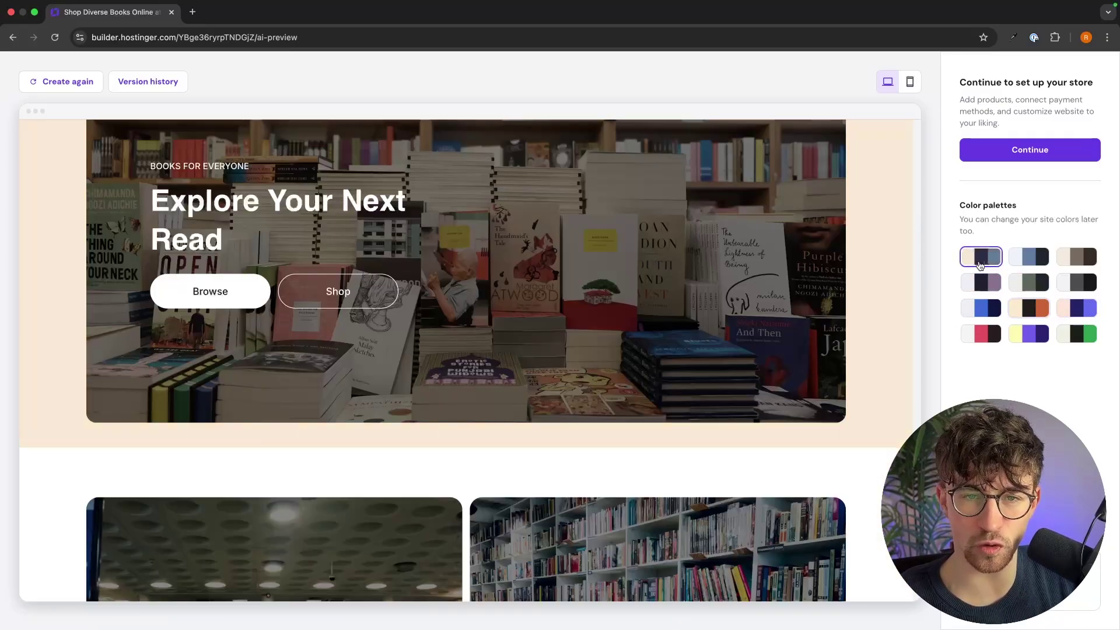
{"action": "scroll", "coordinate": [769, 275], "scroll_direction": "down", "scroll_amount": 10}
{"action": "scroll", "coordinate": [769, 275], "scroll_direction": "down", "scroll_amount": 5}
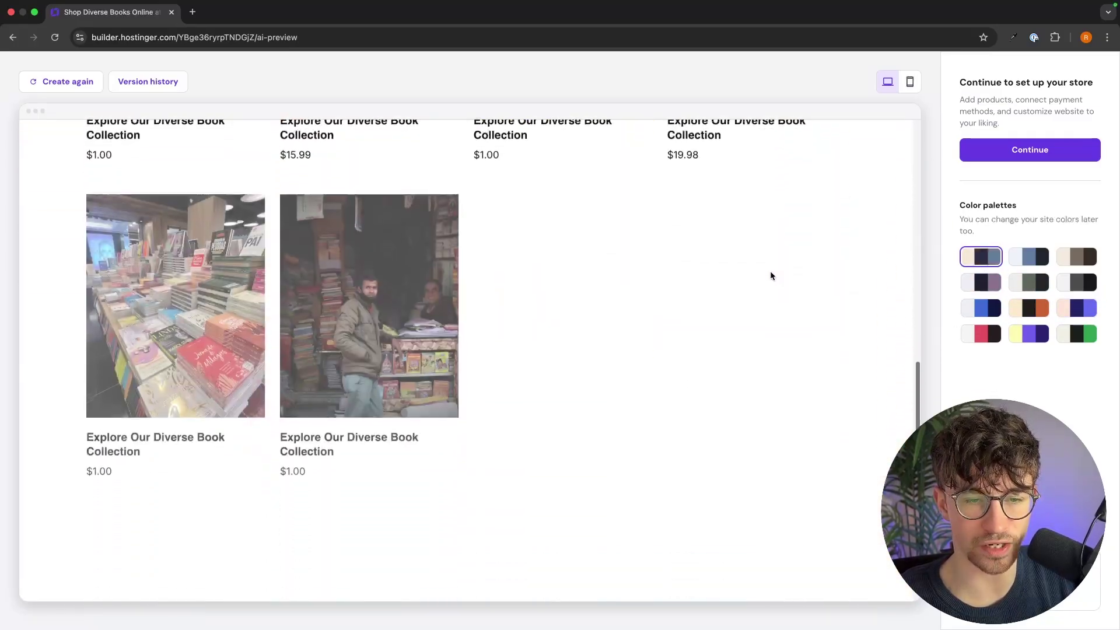
{"action": "scroll", "coordinate": [769, 275], "scroll_direction": "up", "scroll_amount": 15}
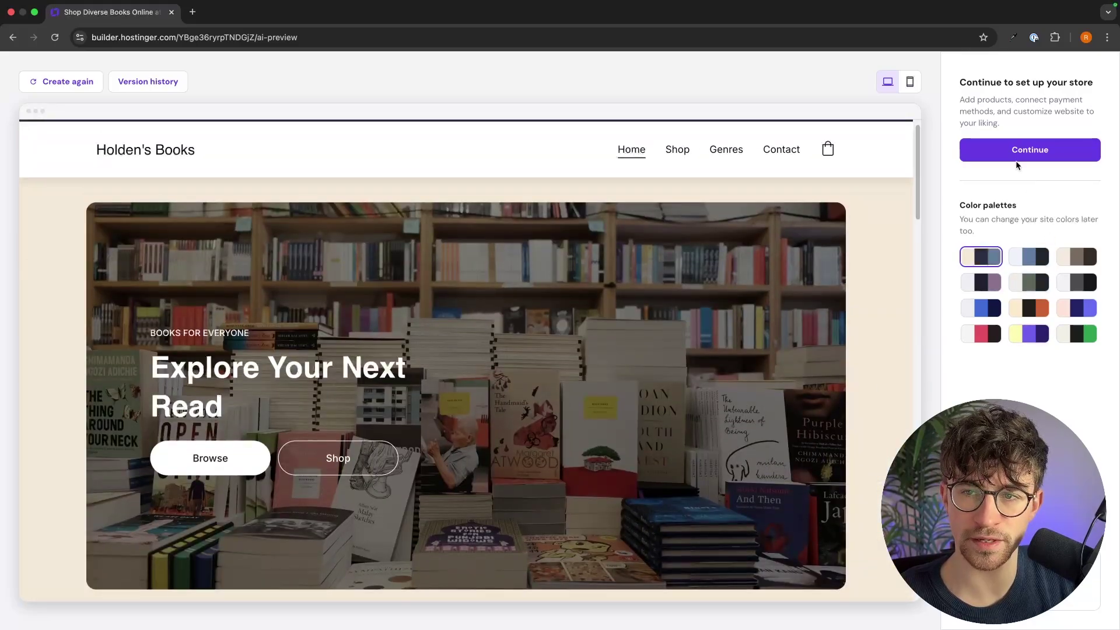
{"action": "left_click", "coordinate": [981, 153]}
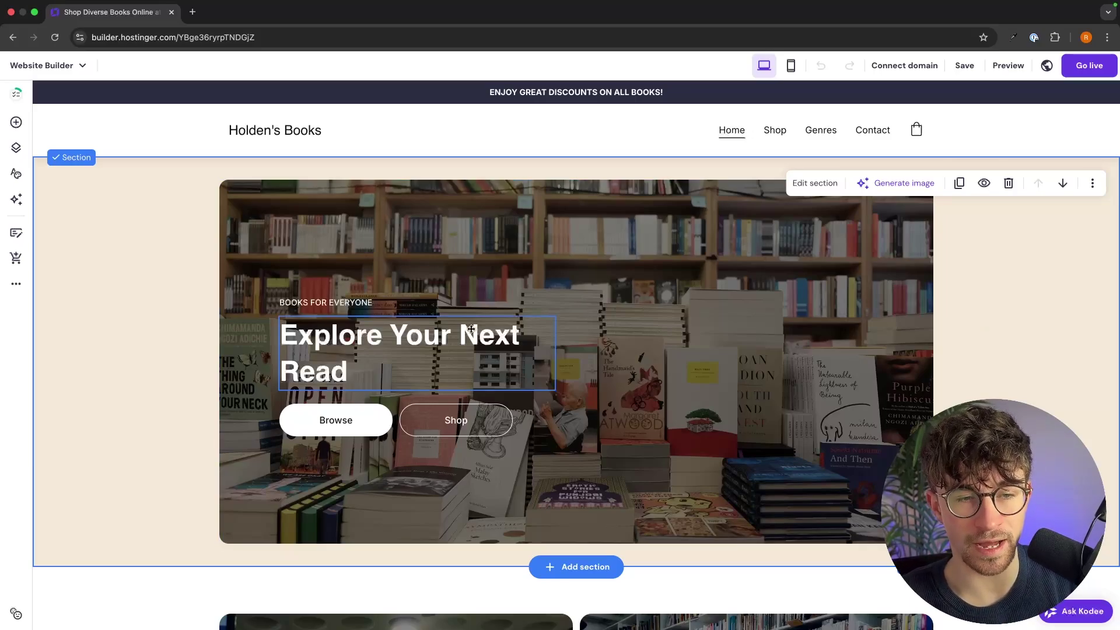
Open the image settings of the hero section's bookstore photo
{"action": "mouse_move", "coordinate": [471, 329]}
{"action": "left_mouse_down"}
{"action": "mouse_move", "coordinate": [634, 284]}
{"action": "mouse_move", "coordinate": [802, 272]}
{"action": "mouse_move", "coordinate": [461, 330]}
{"action": "mouse_move", "coordinate": [487, 325]}
{"action": "left_mouse_up"}
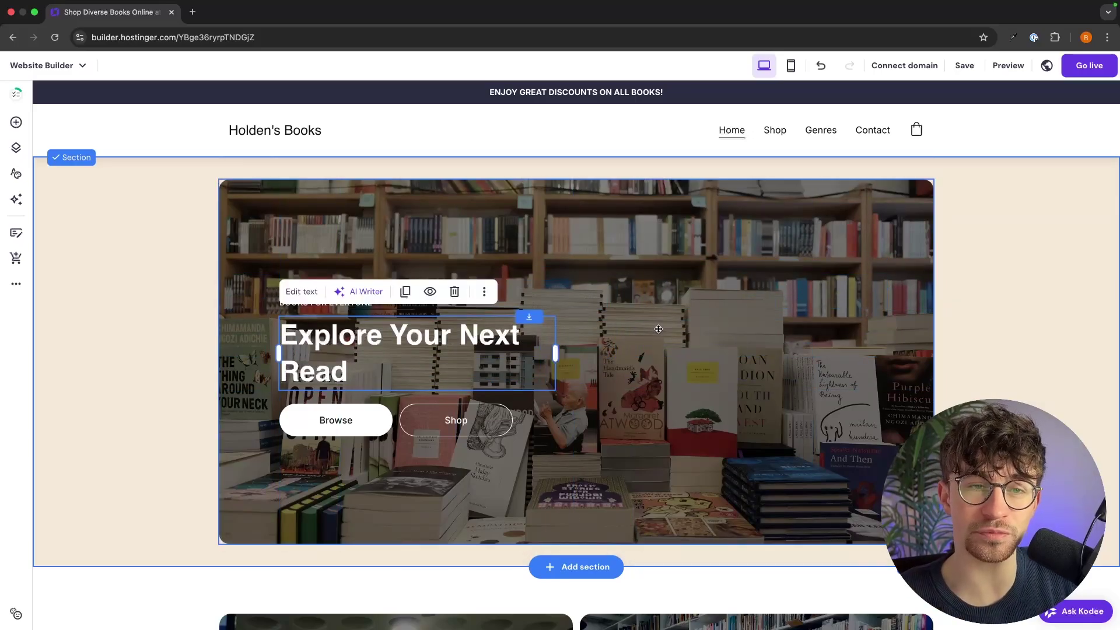
{"action": "left_click", "coordinate": [1034, 264]}
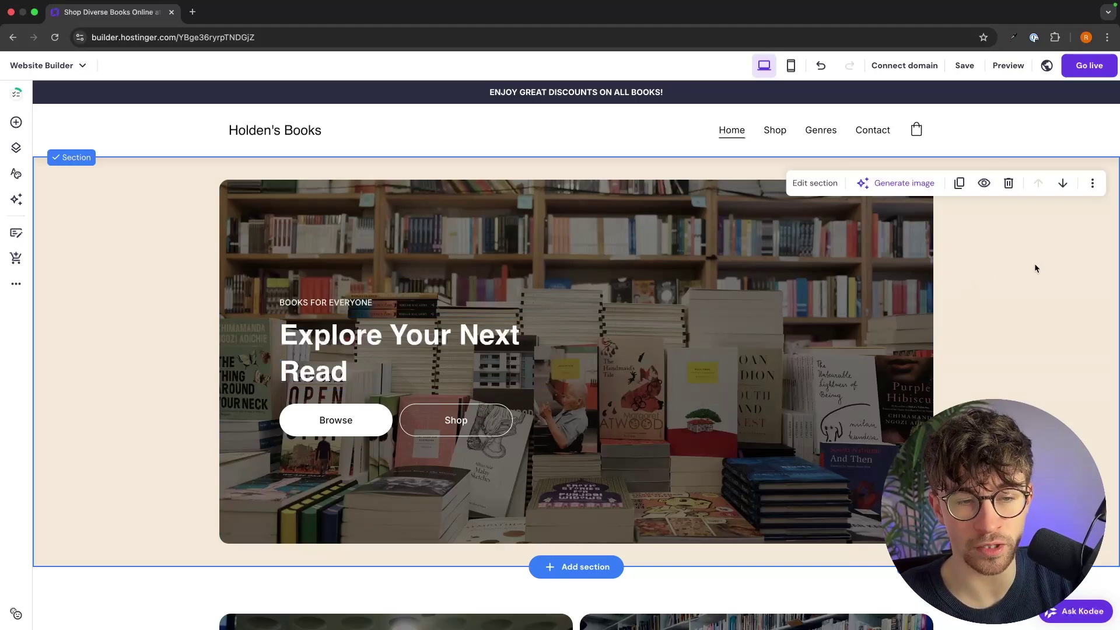
{"action": "left_click", "coordinate": [876, 287]}
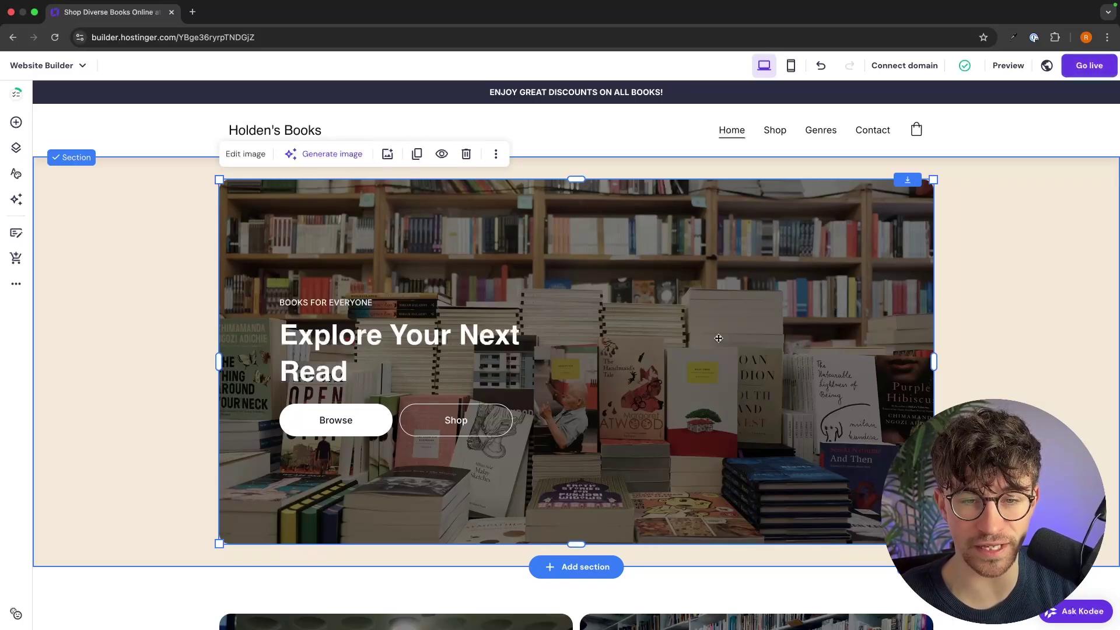
{"action": "left_click", "coordinate": [246, 155]}
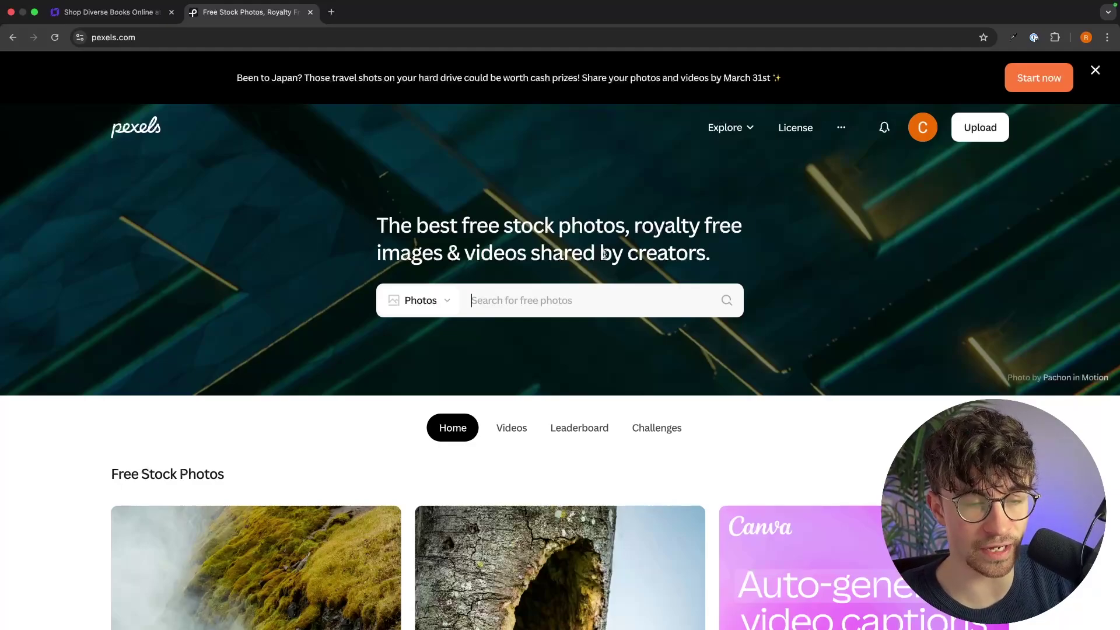
Browse Pexels for free "books" photos, and return to the website builder with the image settings closed
{"action": "type", "text": "books"}
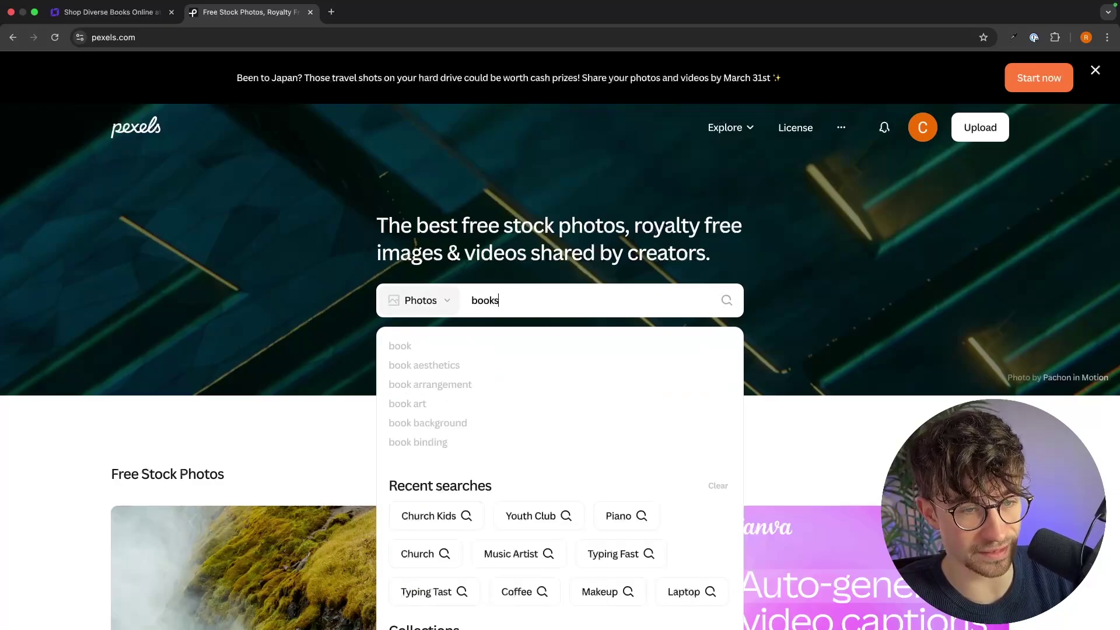
{"action": "key", "text": "Return"}
{"action": "scroll", "coordinate": [609, 331], "scroll_direction": "down", "scroll_amount": 5}
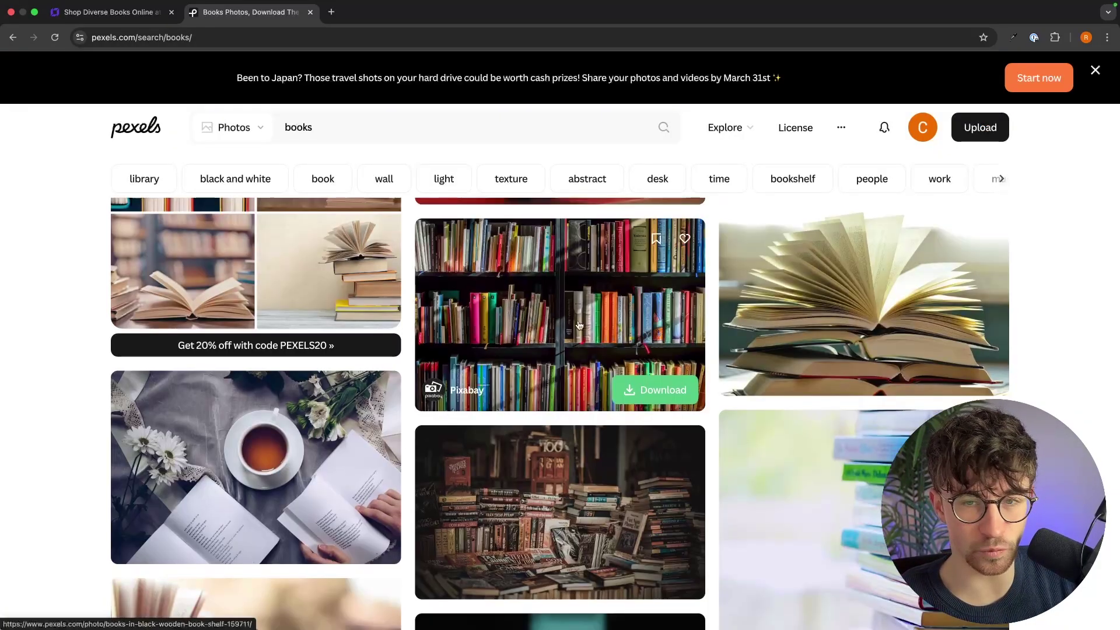
{"action": "scroll", "coordinate": [787, 317], "scroll_direction": "down", "scroll_amount": 10}
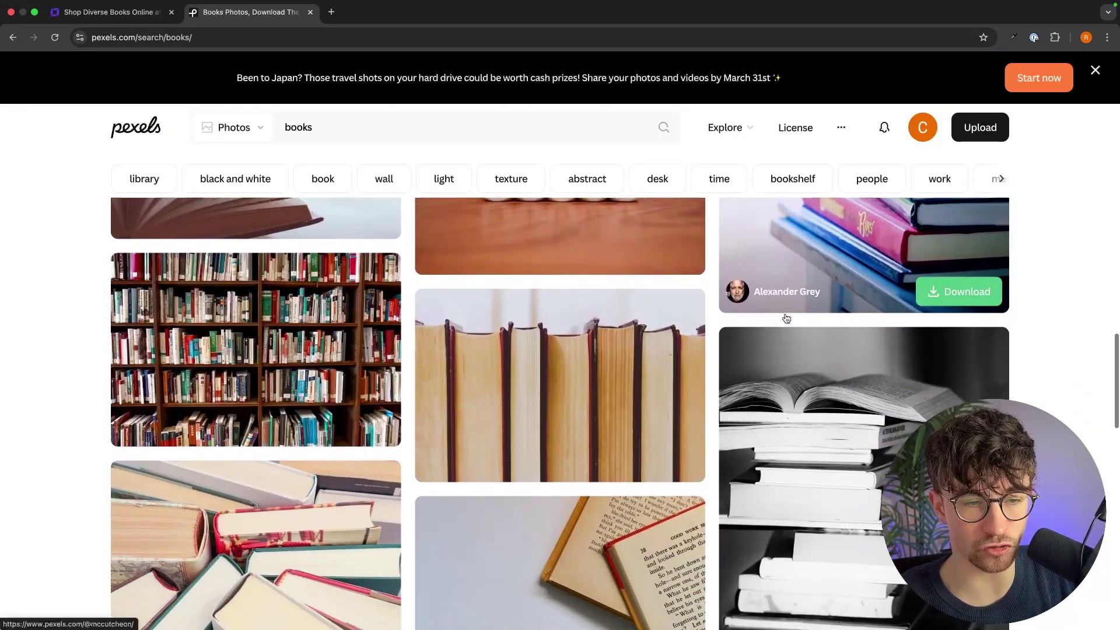
{"action": "scroll", "coordinate": [786, 317], "scroll_direction": "down", "scroll_amount": 12}
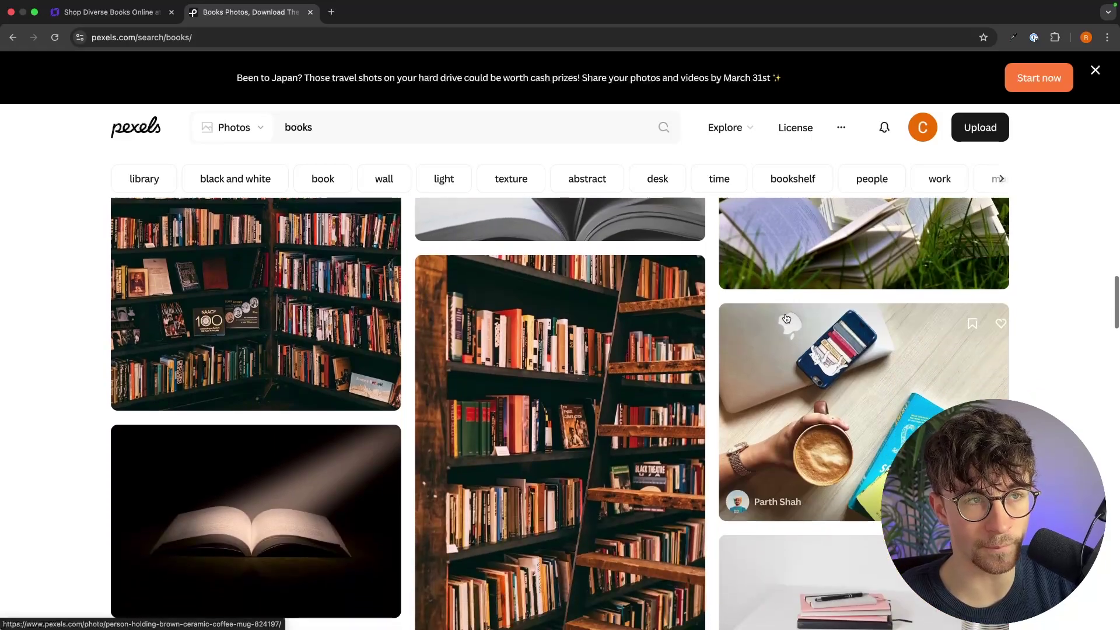
{"action": "left_click", "coordinate": [111, 12]}
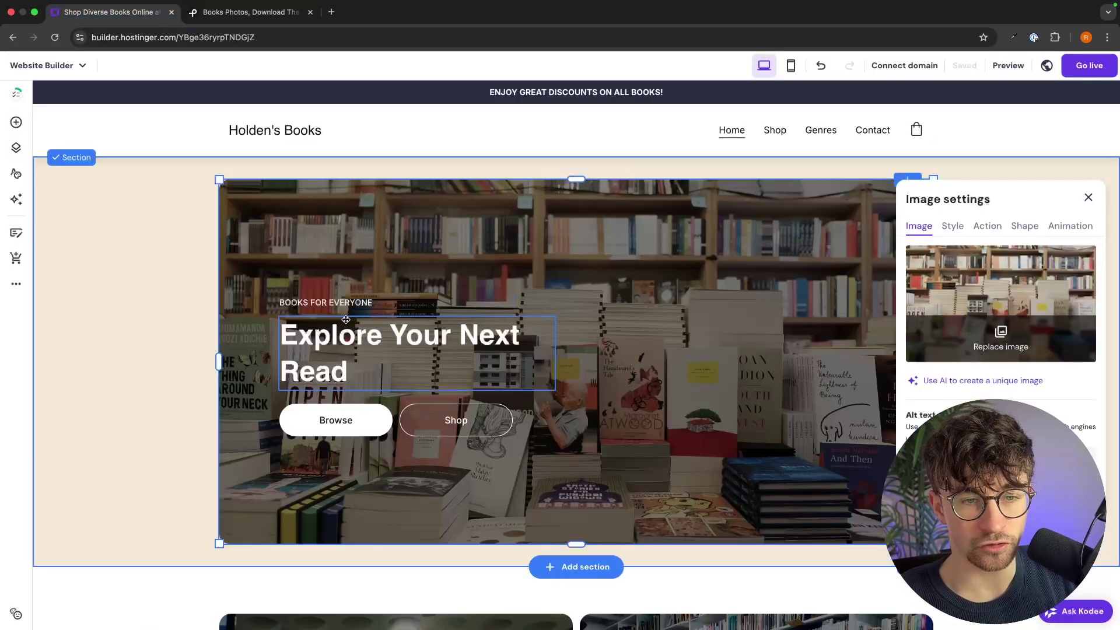
{"action": "left_click", "coordinate": [1012, 161]}
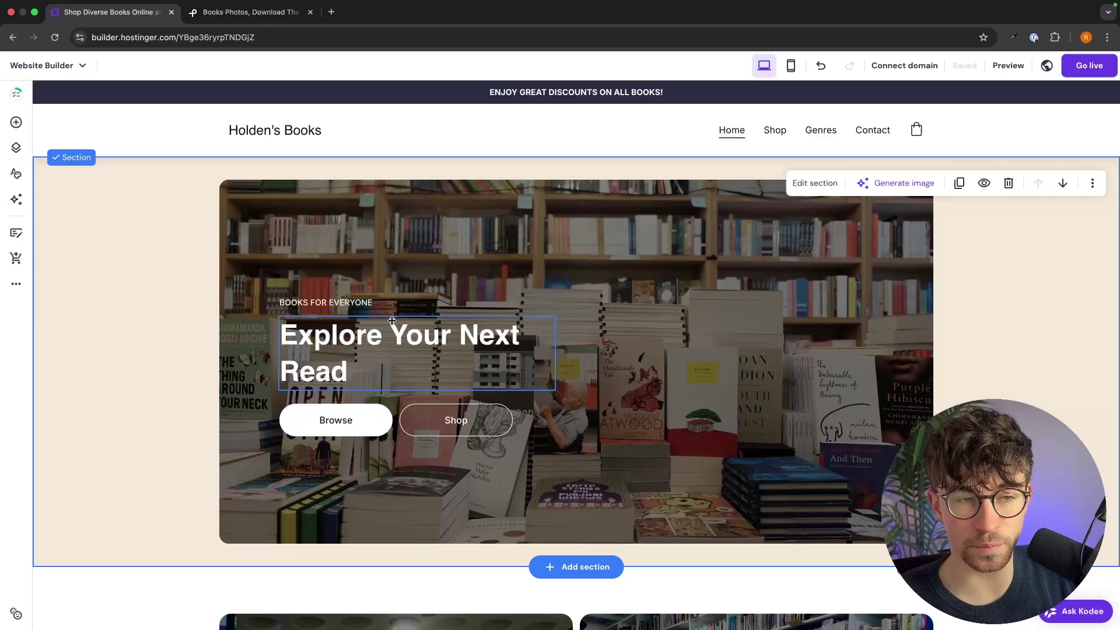
Replace the small text above the hero heading with "HOLDEN'S BOOKS"
{"action": "double_click", "coordinate": [366, 303]}
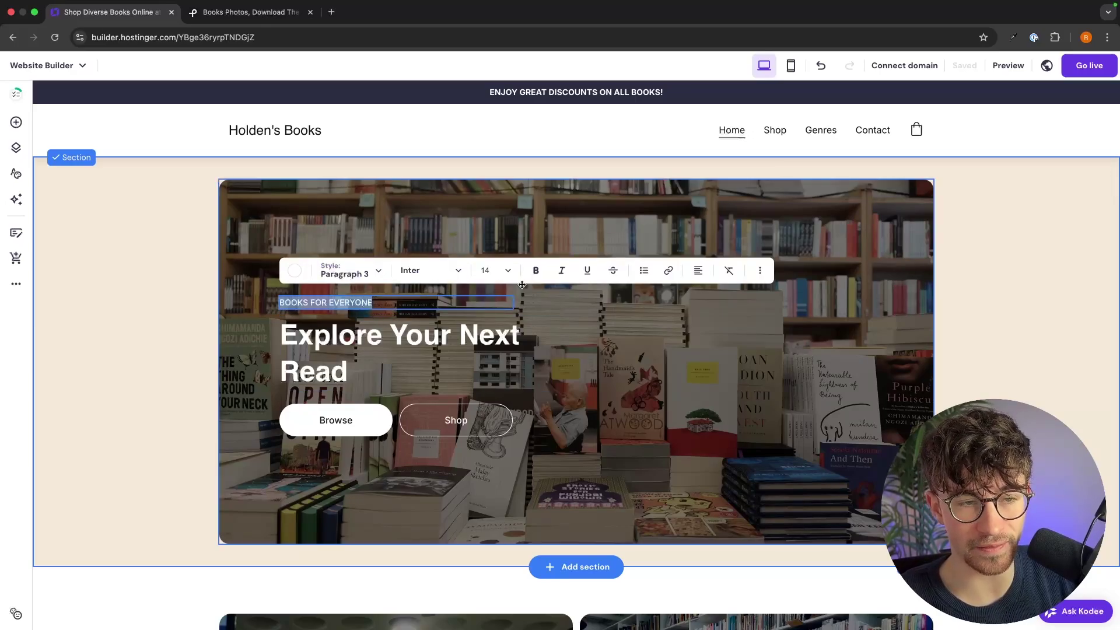
{"action": "key", "text": "BackSpace"}
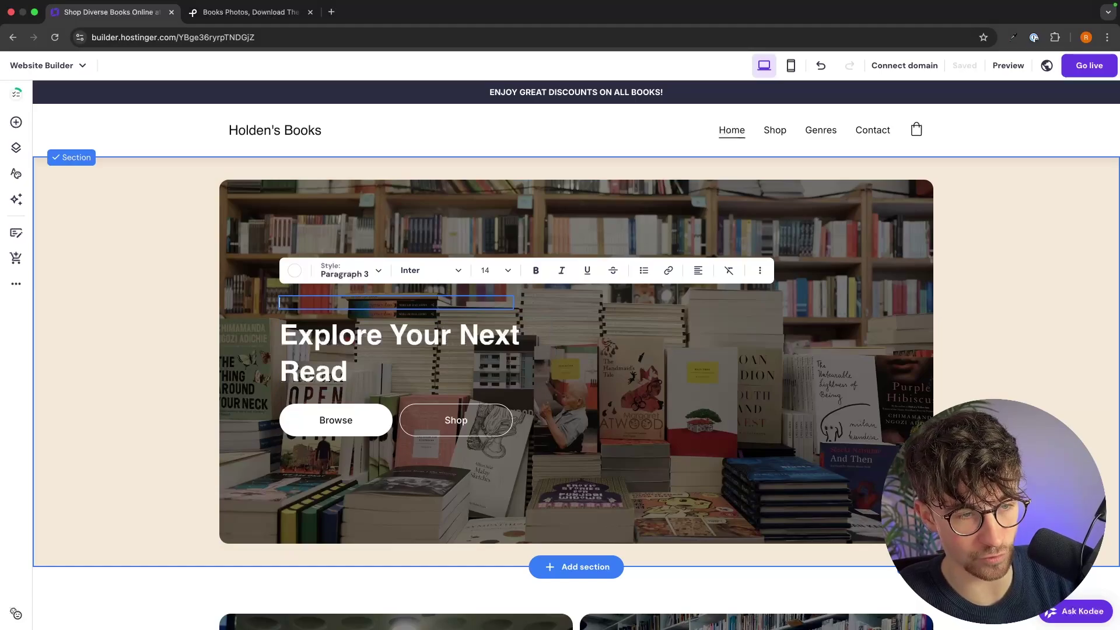
{"action": "key", "text": "BackSpace"}
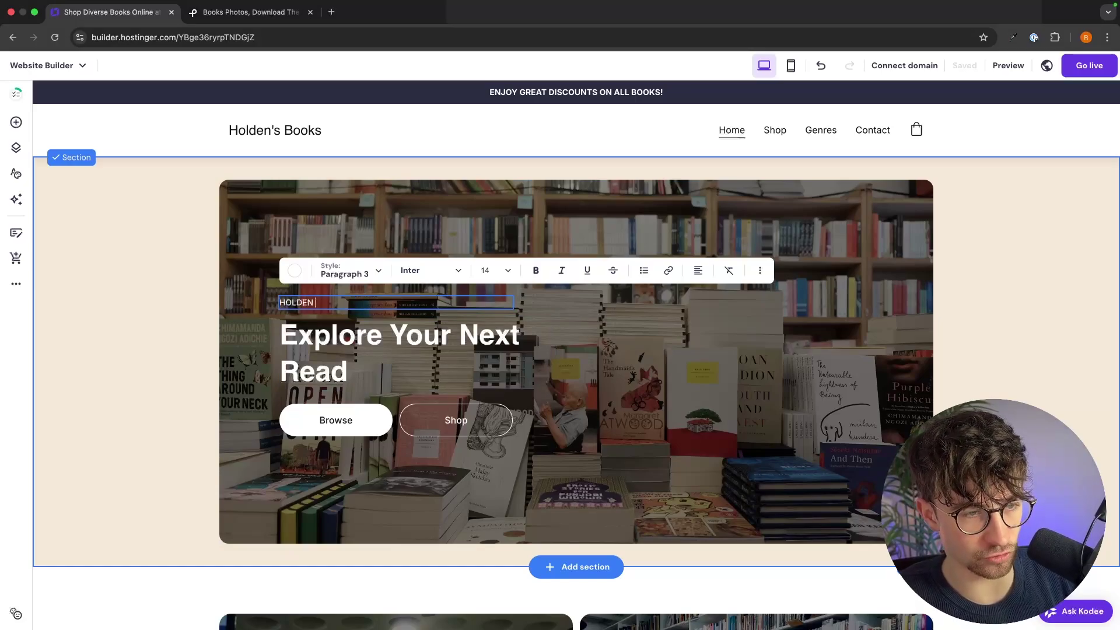
{"action": "type", "text": "HOLDEN'S BO"}
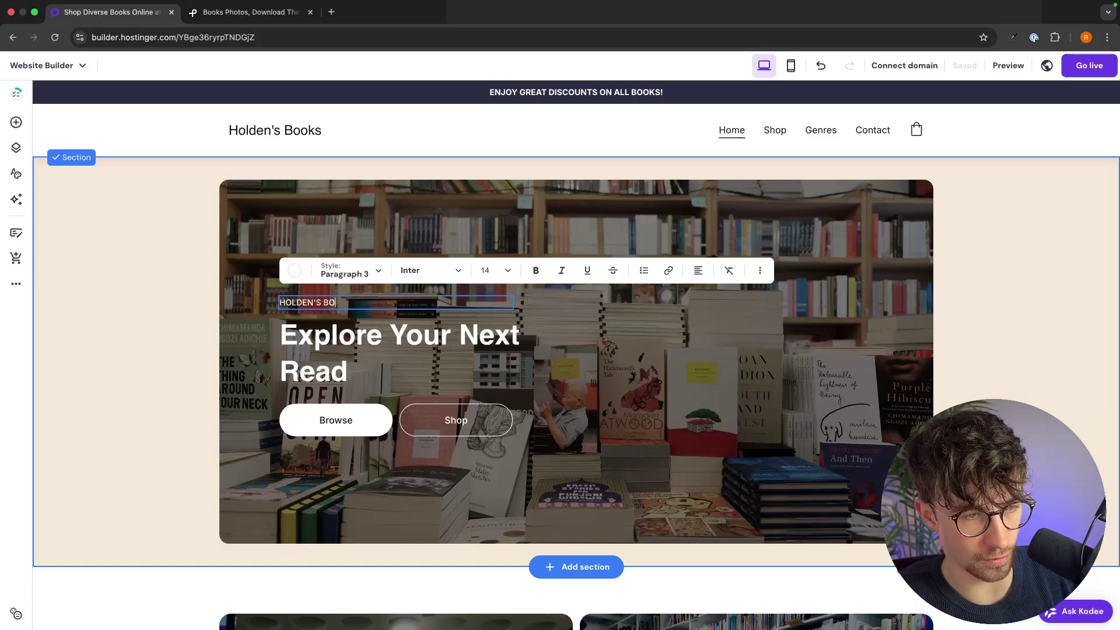
{"action": "type", "text": "KKS"}
{"action": "key", "text": "BackSpace"}
{"action": "key", "text": "BackSpace"}
{"action": "key", "text": "BackSpace"}
{"action": "type", "text": "OKS"}
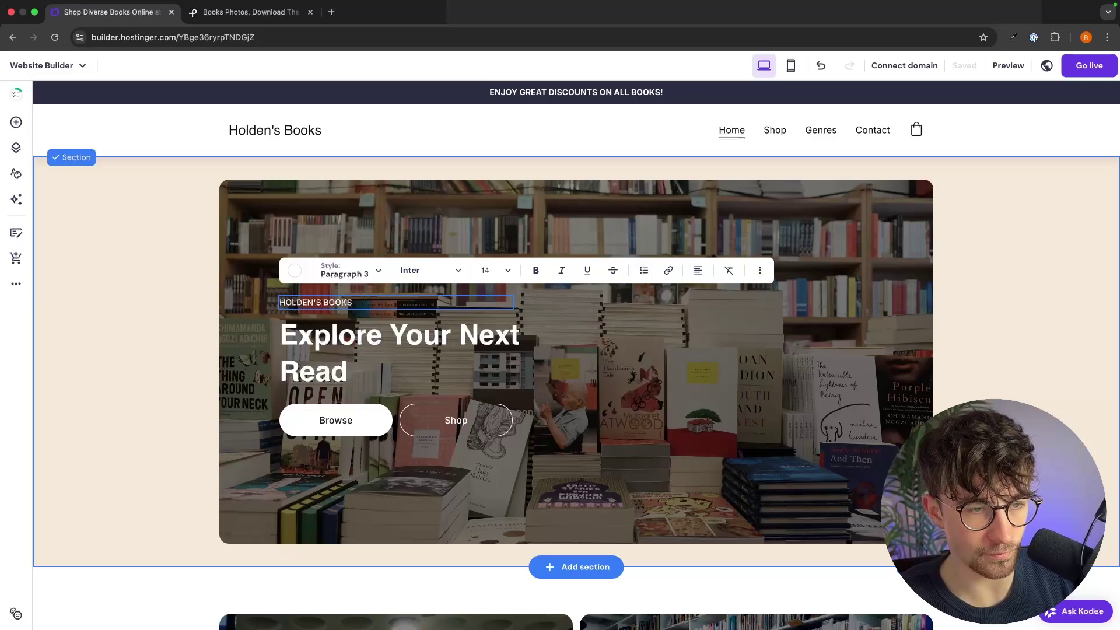
Change the hero heading to "Where stories come to life"
{"action": "double_click", "coordinate": [435, 350]}
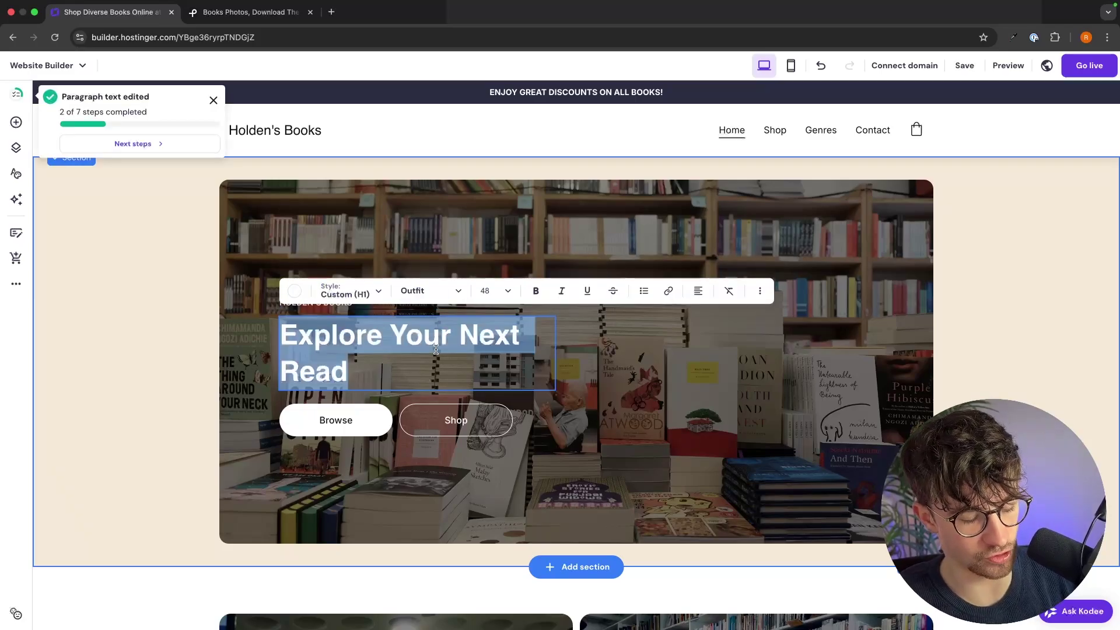
{"action": "type", "text": "Where "}
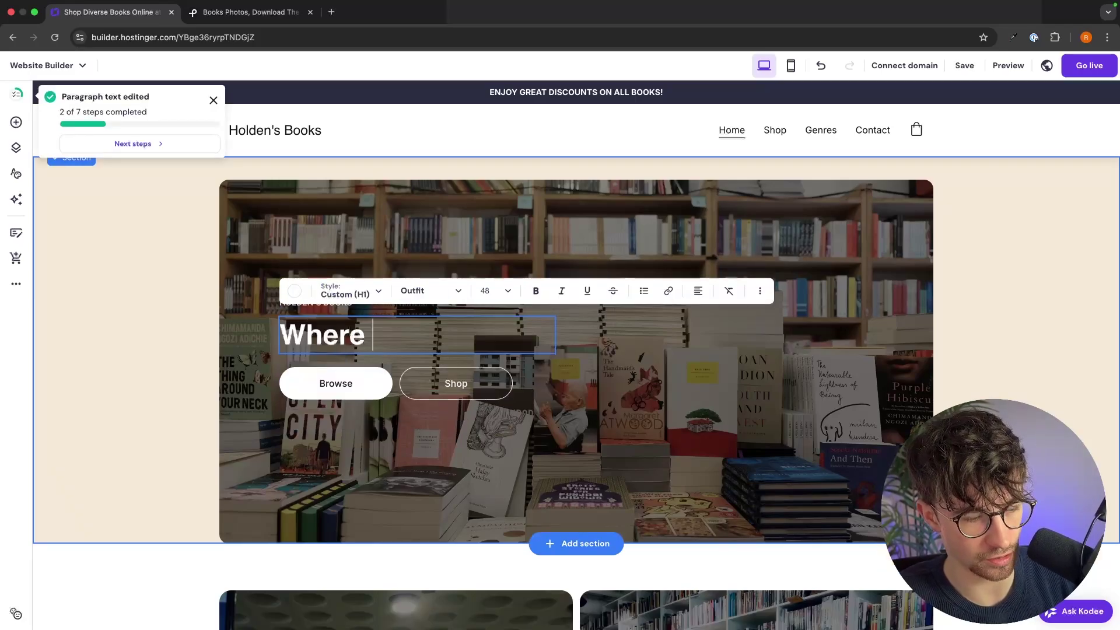
{"action": "type", "text": "storeis"}
{"action": "key", "text": "BackSpace"}
{"action": "key", "text": "BackSpace"}
{"action": "key", "text": "BackSpace"}
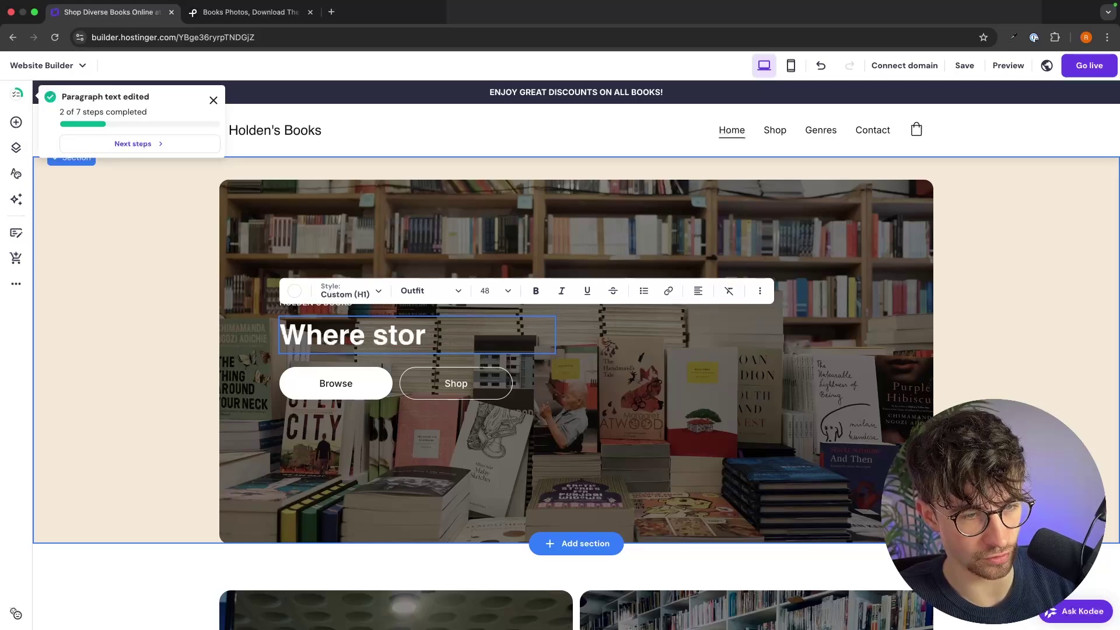
{"action": "type", "text": "ies to"}
{"action": "key", "text": "BackSpace"}
{"action": "key", "text": "BackSpace"}
{"action": "key", "text": "BackSpace"}
{"action": "type", "text": "come "}
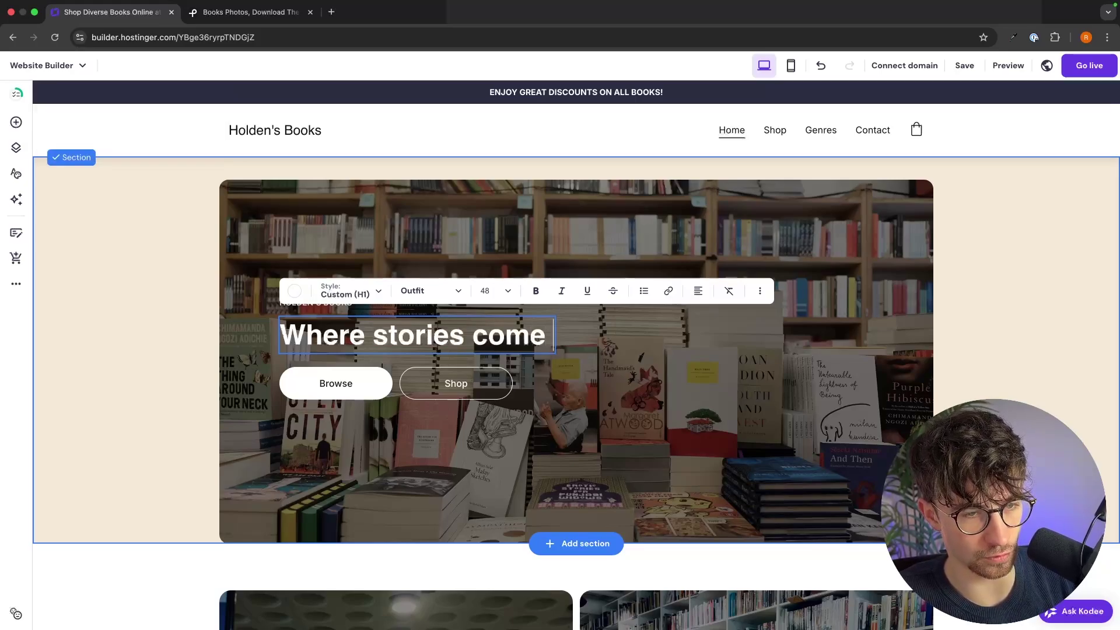
{"action": "type", "text": "to life"}
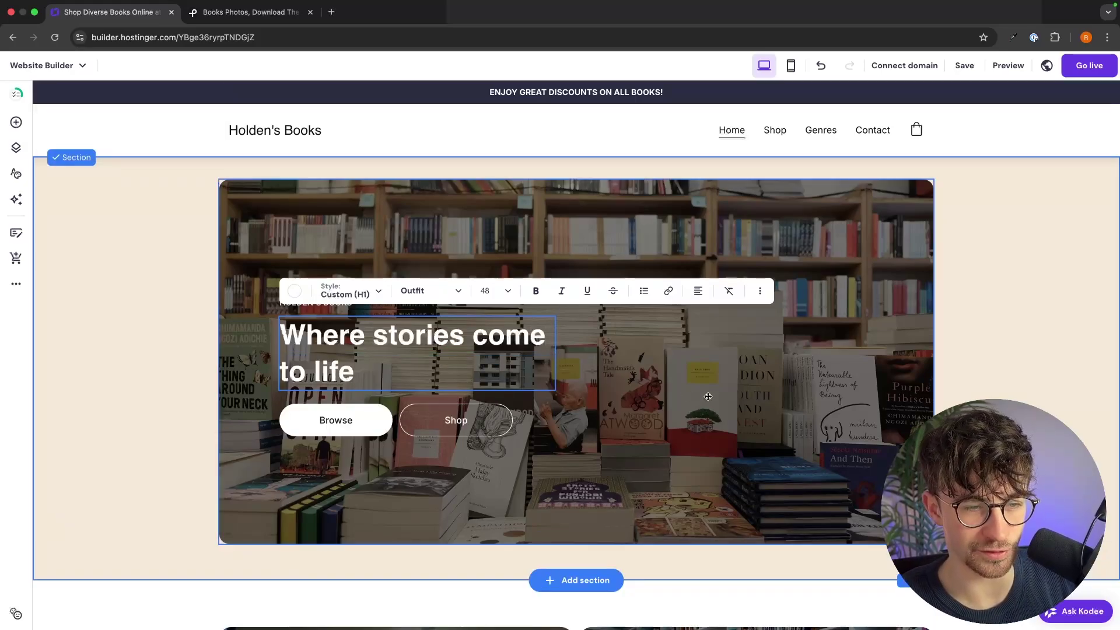
{"action": "left_click", "coordinate": [996, 320]}
{"action": "scroll", "coordinate": [1010, 333], "scroll_direction": "down", "scroll_amount": 1}
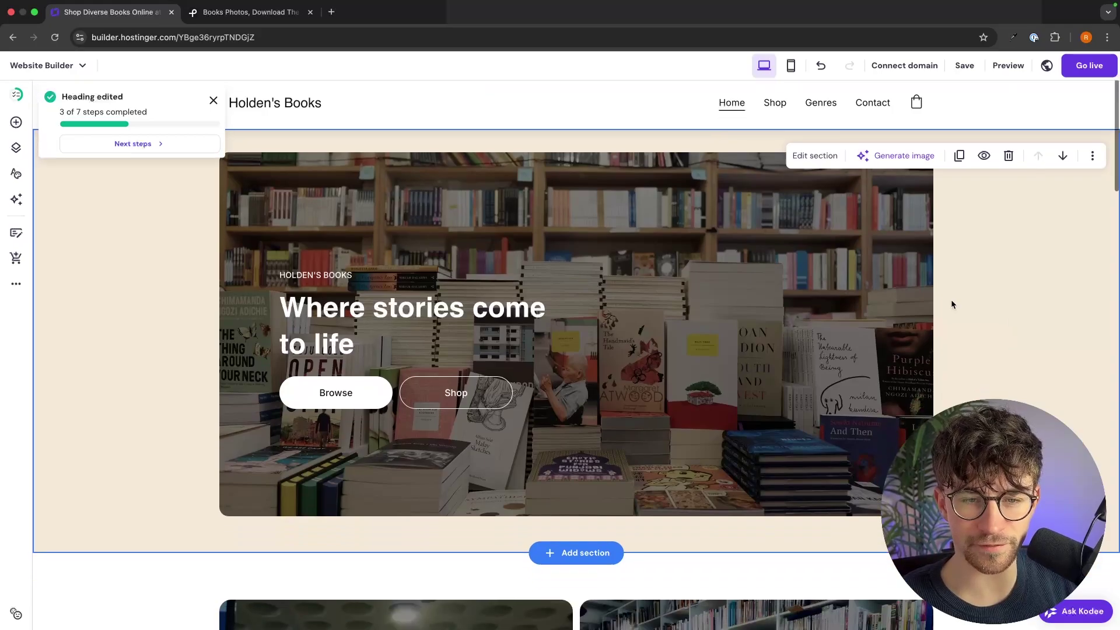
{"action": "left_click", "coordinate": [704, 259]}
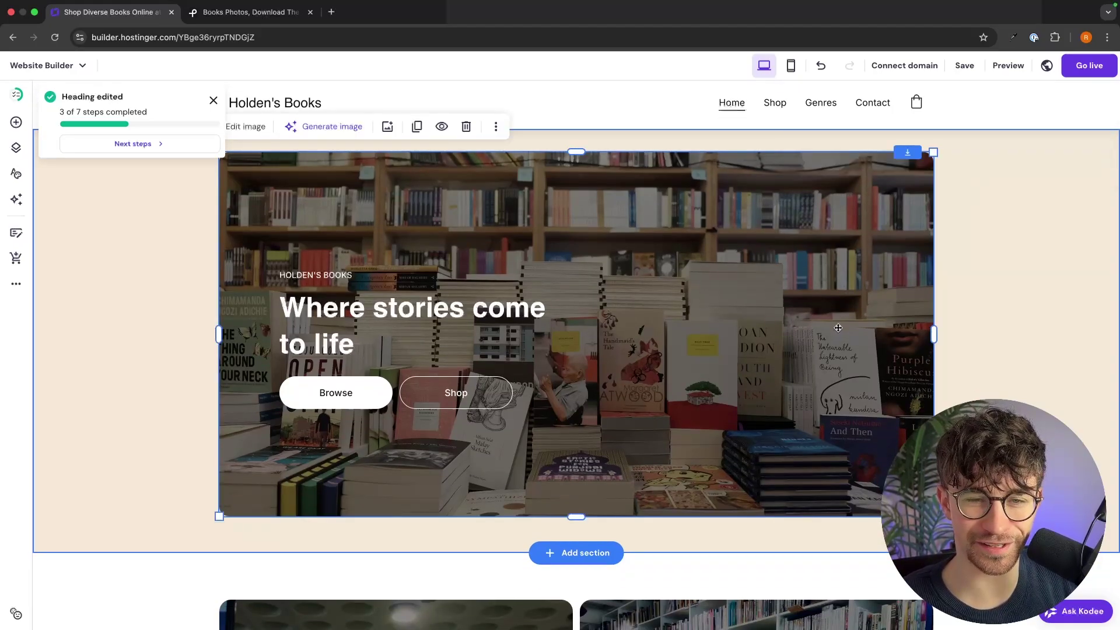
{"action": "scroll", "coordinate": [967, 264], "scroll_direction": "up", "scroll_amount": 1}
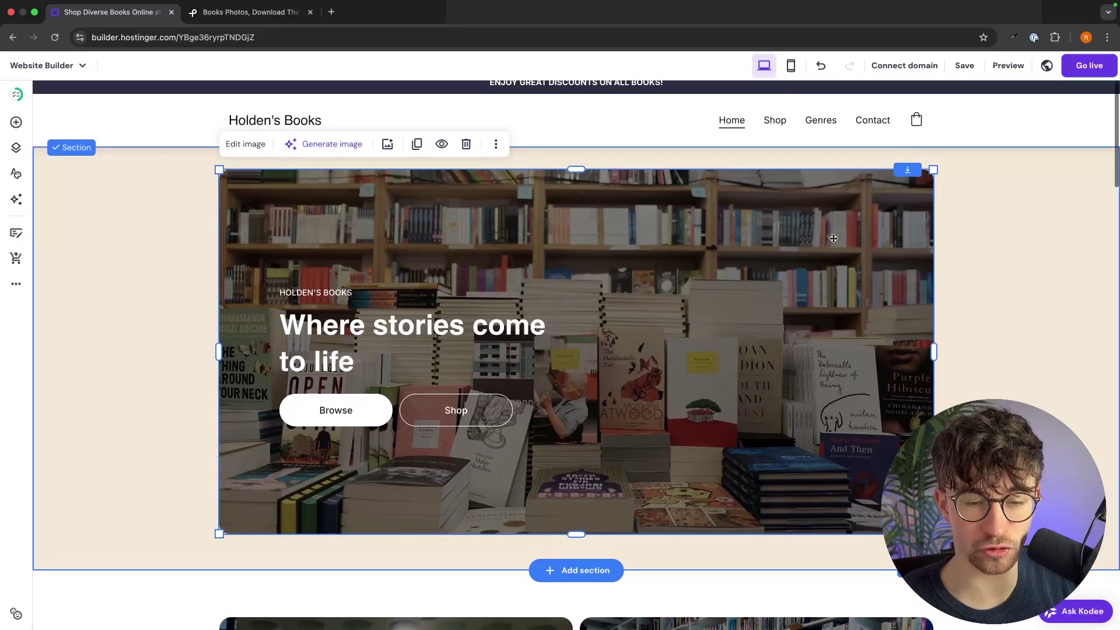
{"action": "left_click", "coordinate": [1029, 266]}
{"action": "scroll", "coordinate": [1028, 265], "scroll_direction": "down", "scroll_amount": 1}
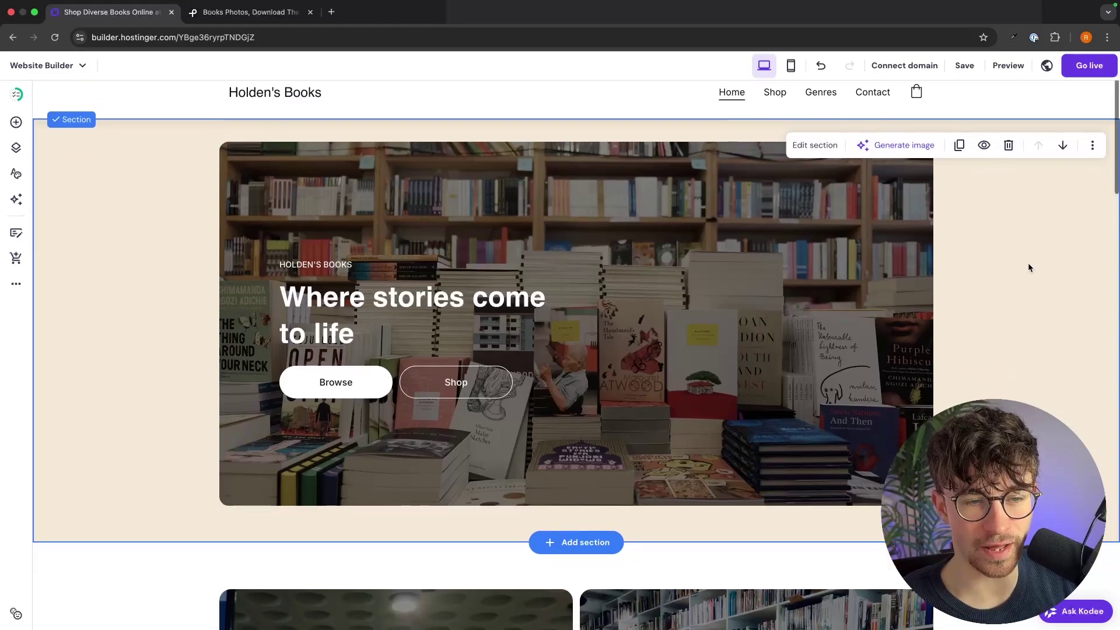
Open the settings of the hero section's Browse button to view its text and link options, and close them
{"action": "left_click", "coordinate": [354, 389]}
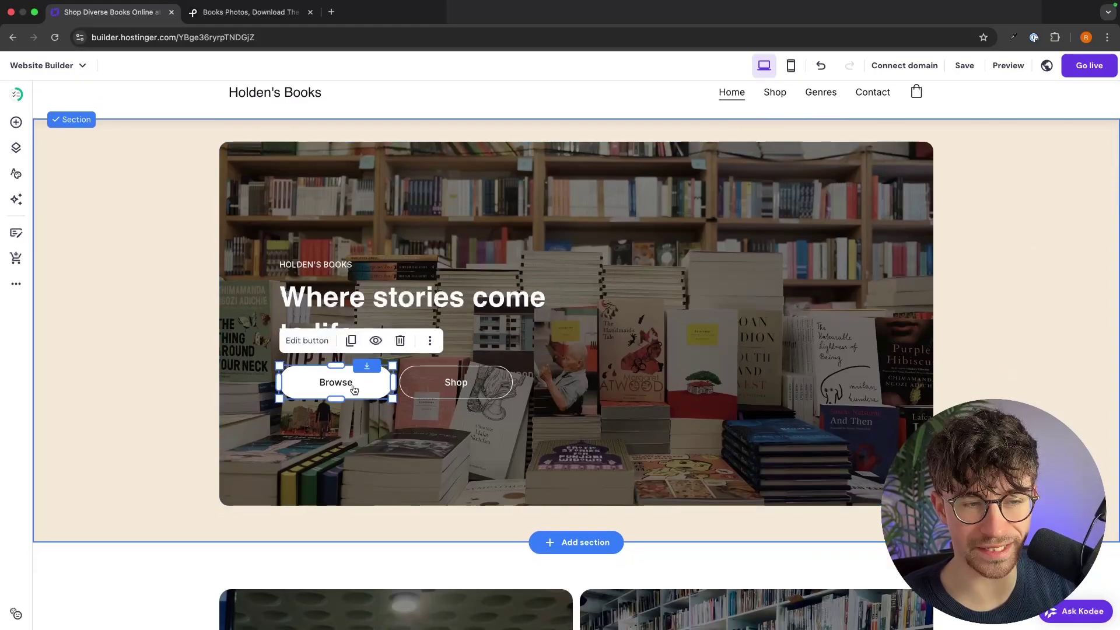
{"action": "left_click", "coordinate": [302, 341]}
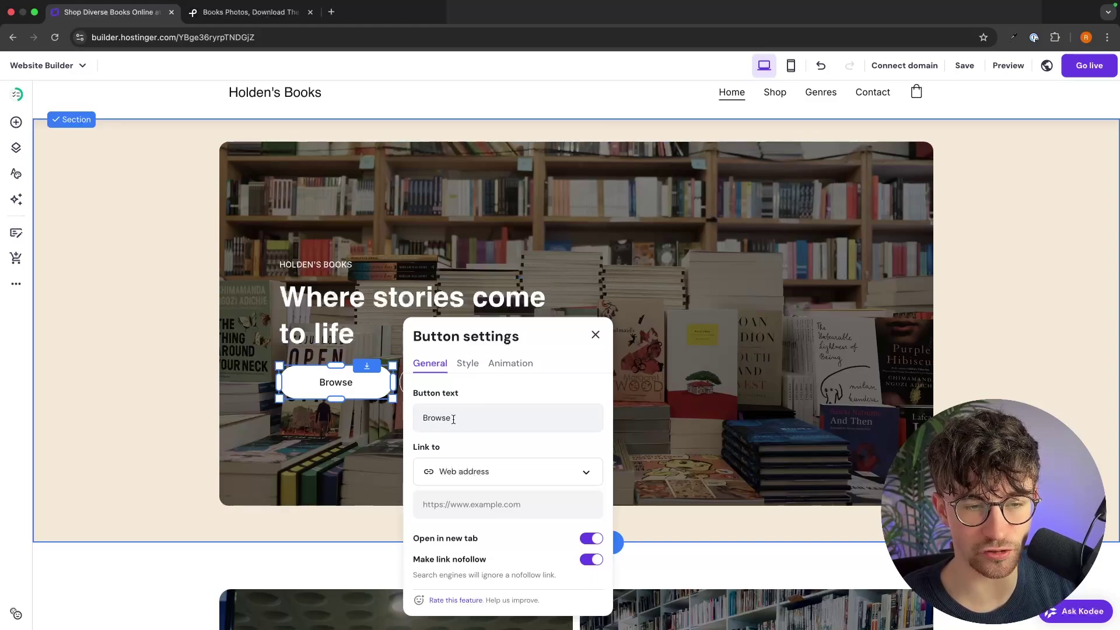
{"action": "scroll", "coordinate": [424, 413], "scroll_direction": "down", "scroll_amount": 1}
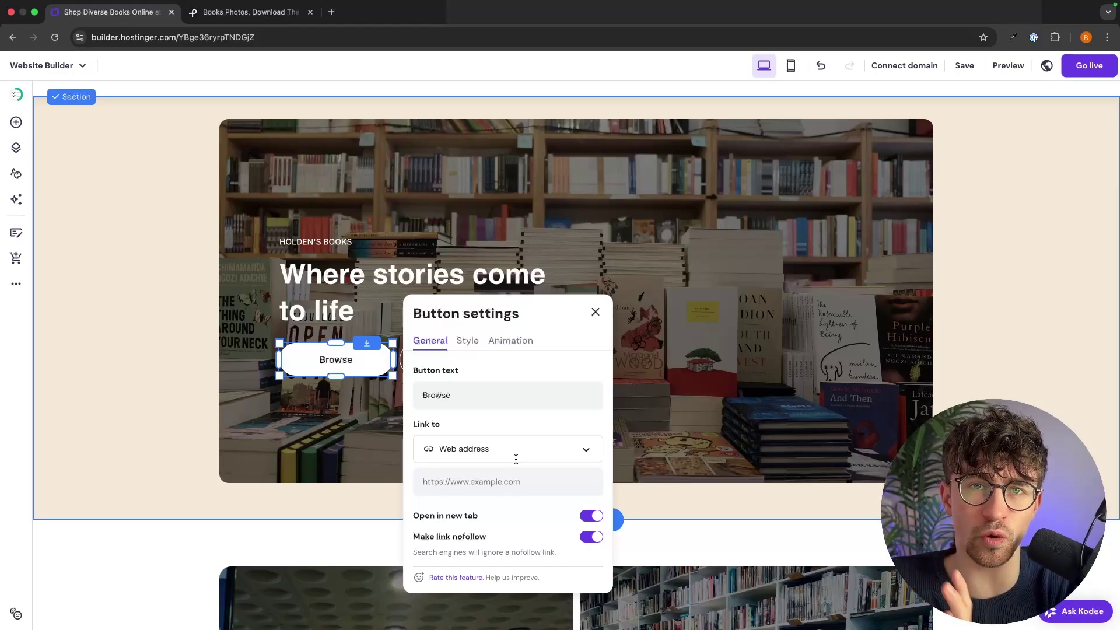
{"action": "scroll", "coordinate": [515, 459], "scroll_direction": "up", "scroll_amount": 2}
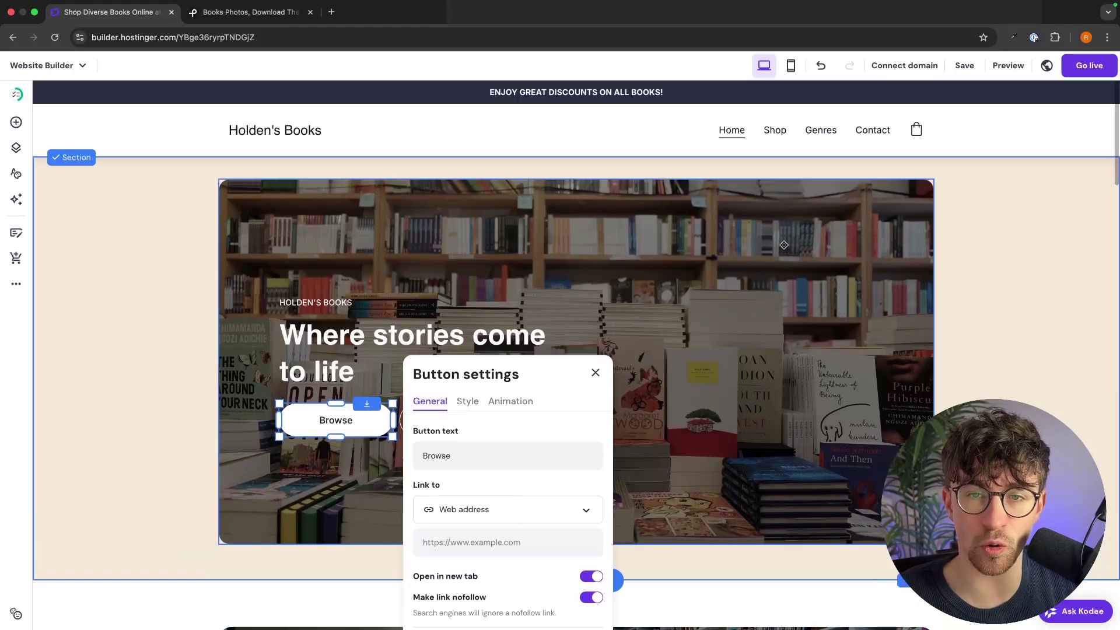
{"action": "left_click", "coordinate": [867, 153]}
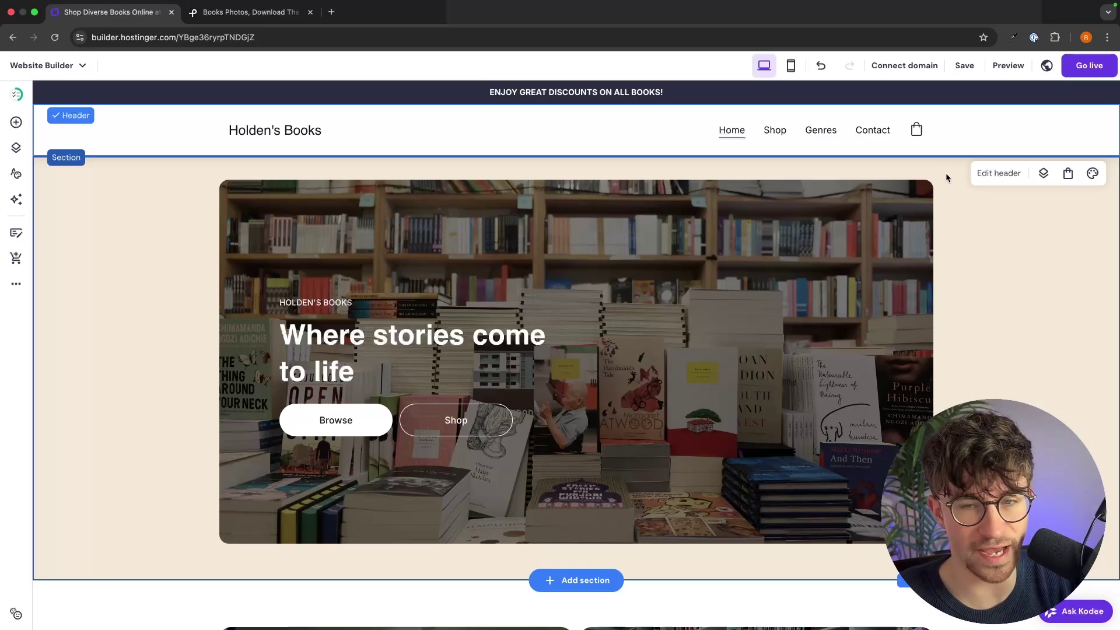
{"action": "left_click", "coordinate": [1003, 256]}
Delete the hero heading "Where stories come to life" and undo the deletion
{"action": "scroll", "coordinate": [1003, 256], "scroll_direction": "down", "scroll_amount": 2}
{"action": "scroll", "coordinate": [1004, 260], "scroll_direction": "down", "scroll_amount": 5}
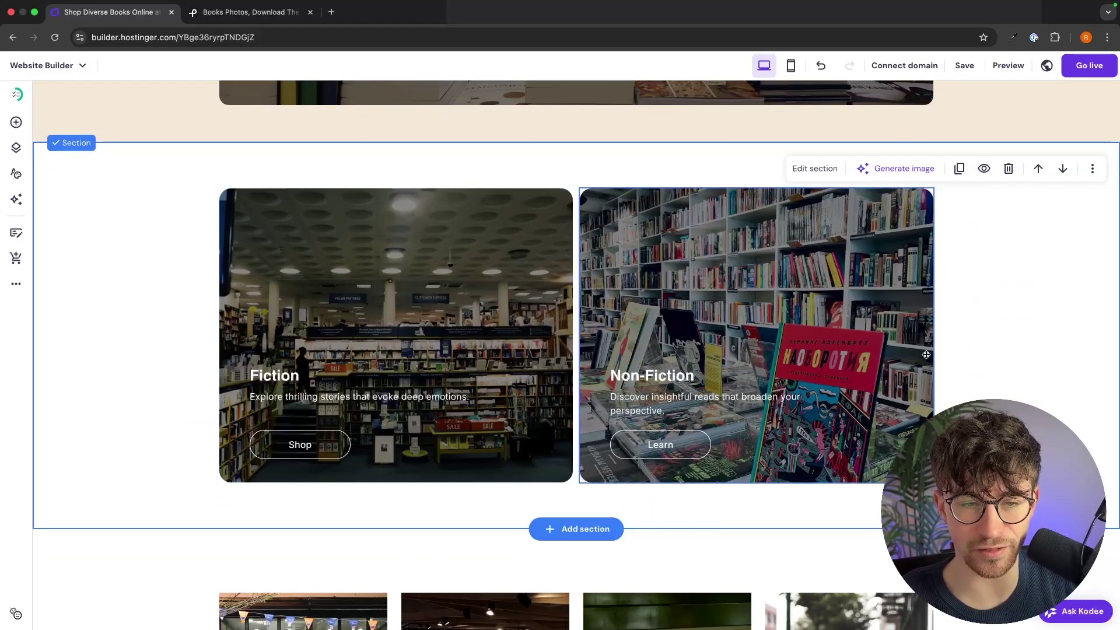
{"action": "scroll", "coordinate": [545, 251], "scroll_direction": "up", "scroll_amount": 5}
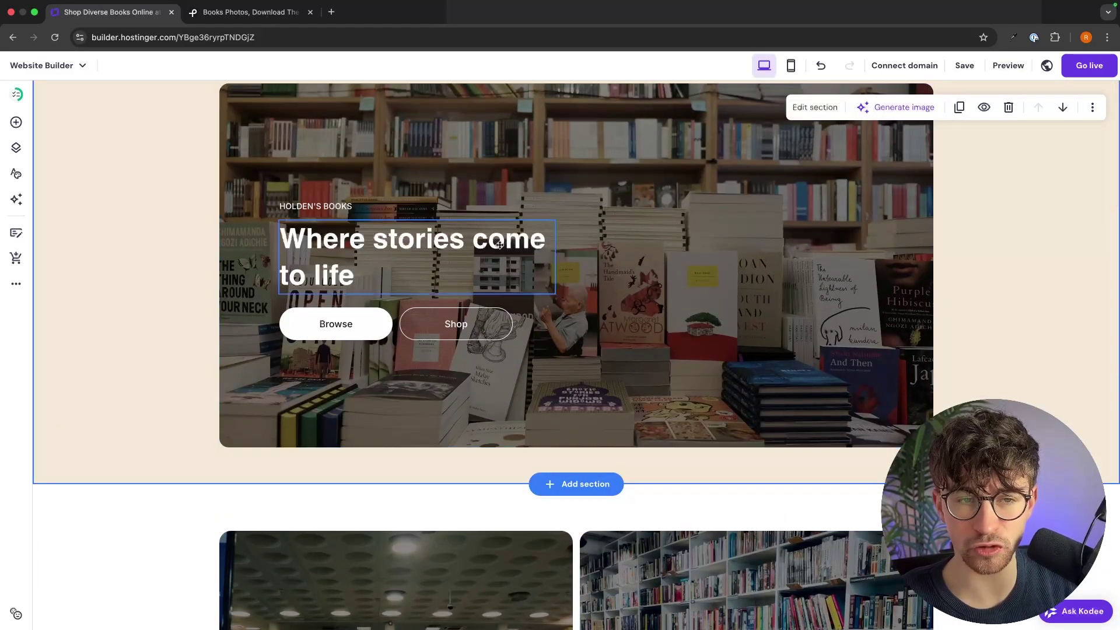
{"action": "scroll", "coordinate": [499, 240], "scroll_direction": "down", "scroll_amount": 2}
{"action": "left_click", "coordinate": [489, 179]}
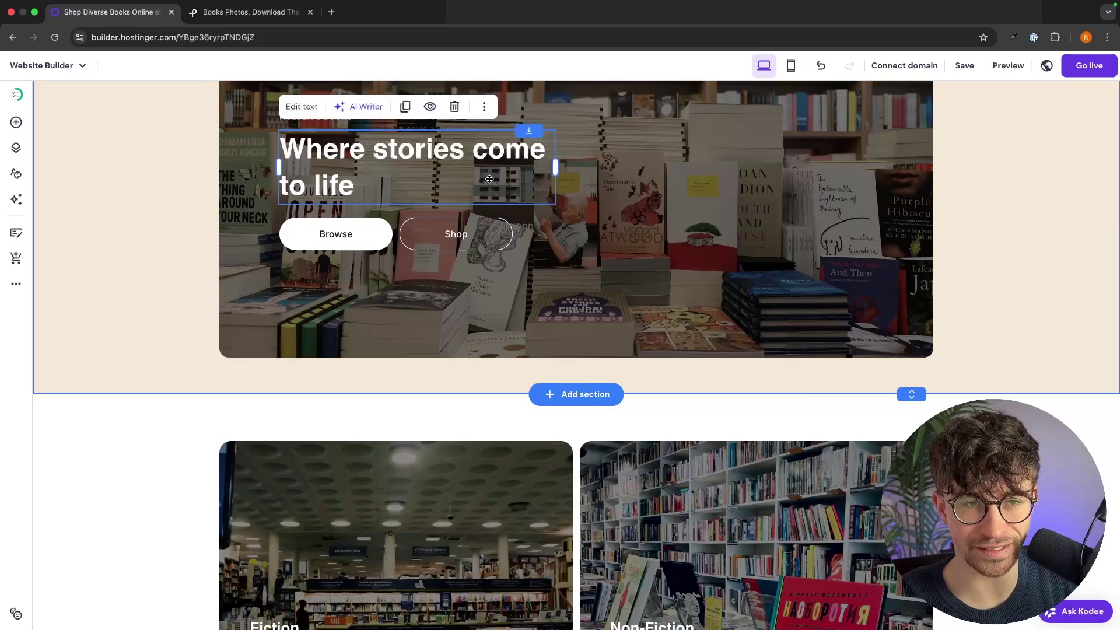
{"action": "left_click", "coordinate": [455, 106]}
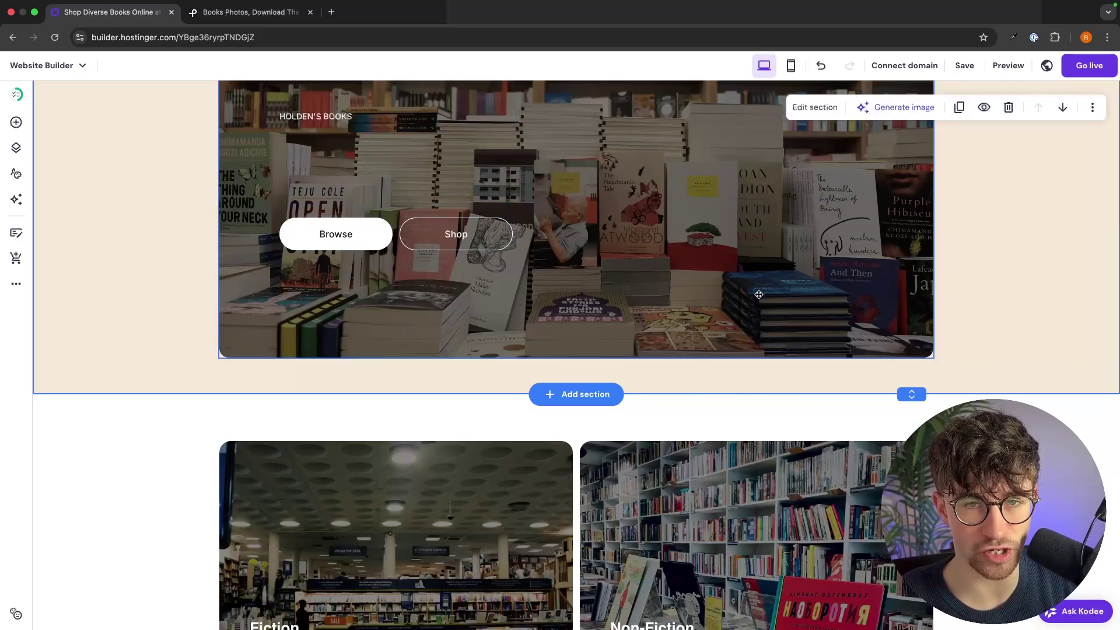
{"action": "scroll", "coordinate": [759, 295], "scroll_direction": "up", "scroll_amount": 2}
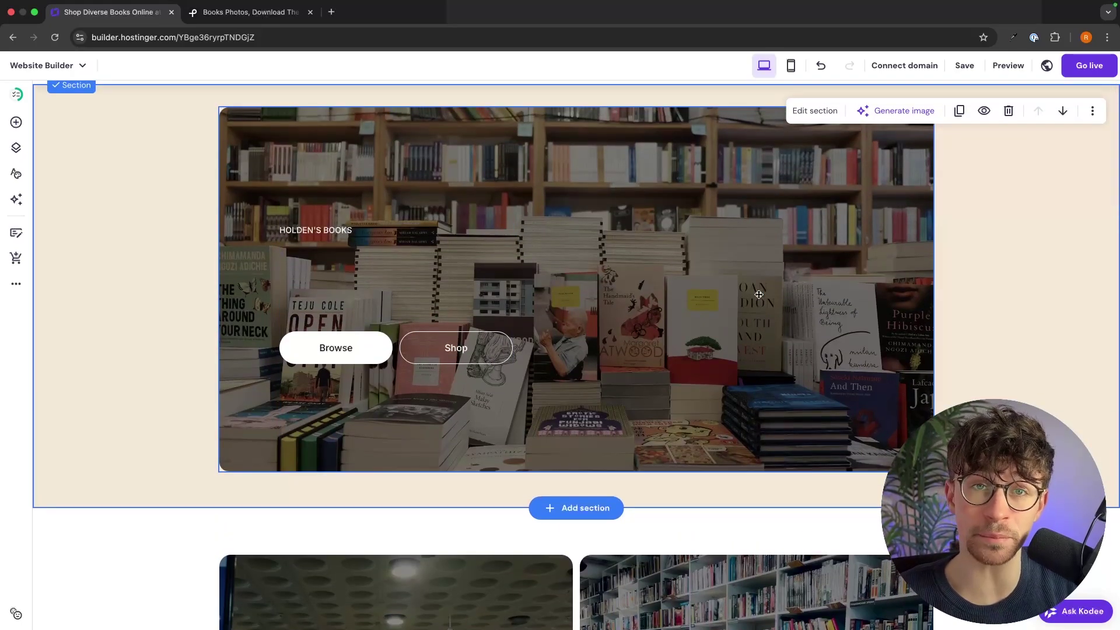
{"action": "left_click", "coordinate": [821, 66]}
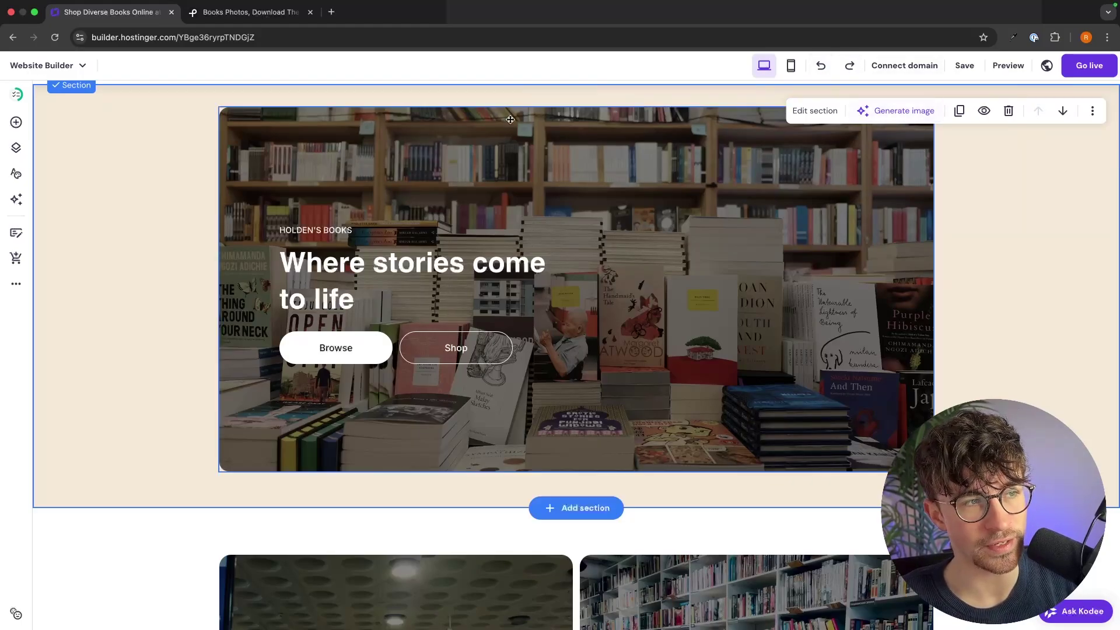
{"action": "scroll", "coordinate": [292, 190], "scroll_direction": "up", "scroll_amount": 2}
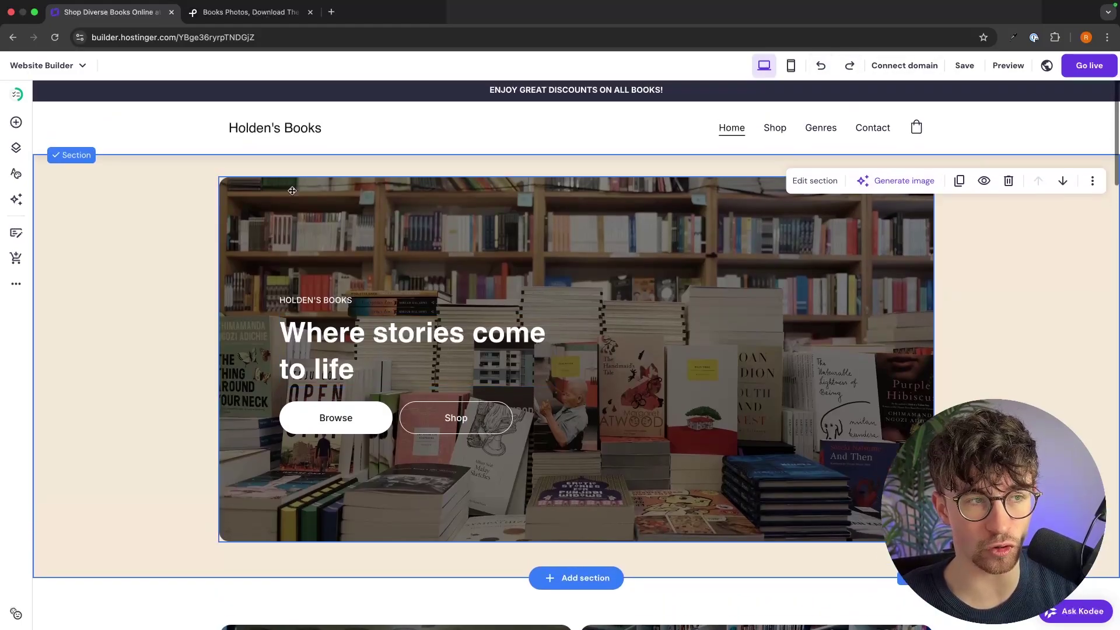
Add an Instagram feed element over the hero section's bookstore photo, and open and close its settings
{"action": "left_click", "coordinate": [16, 122]}
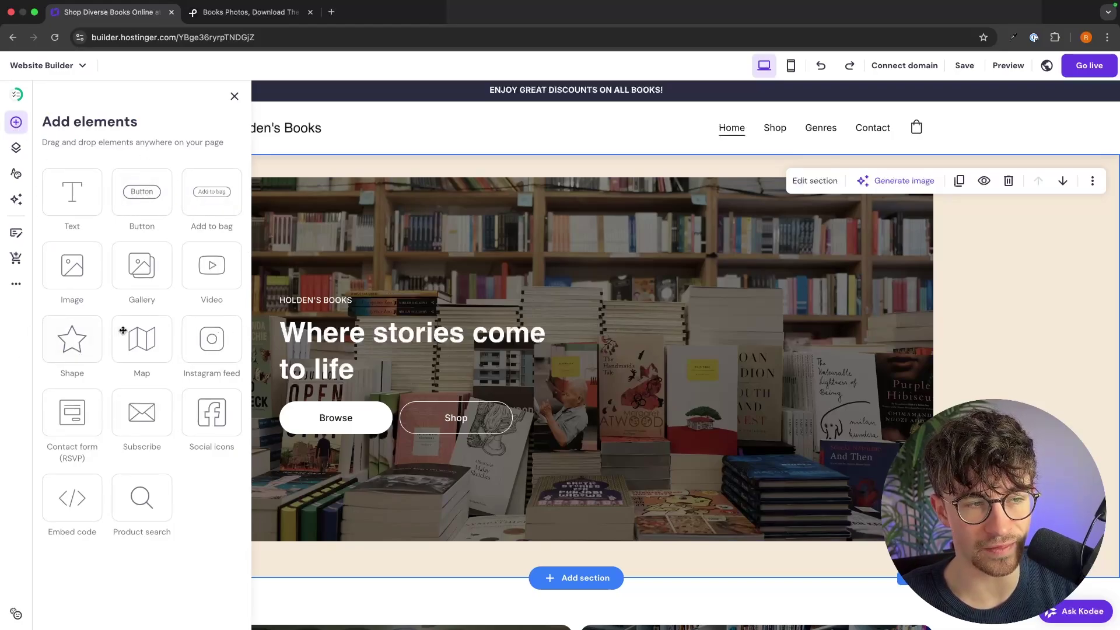
{"action": "left_click_drag", "start_coordinate": [210, 340], "coordinate": [675, 290]}
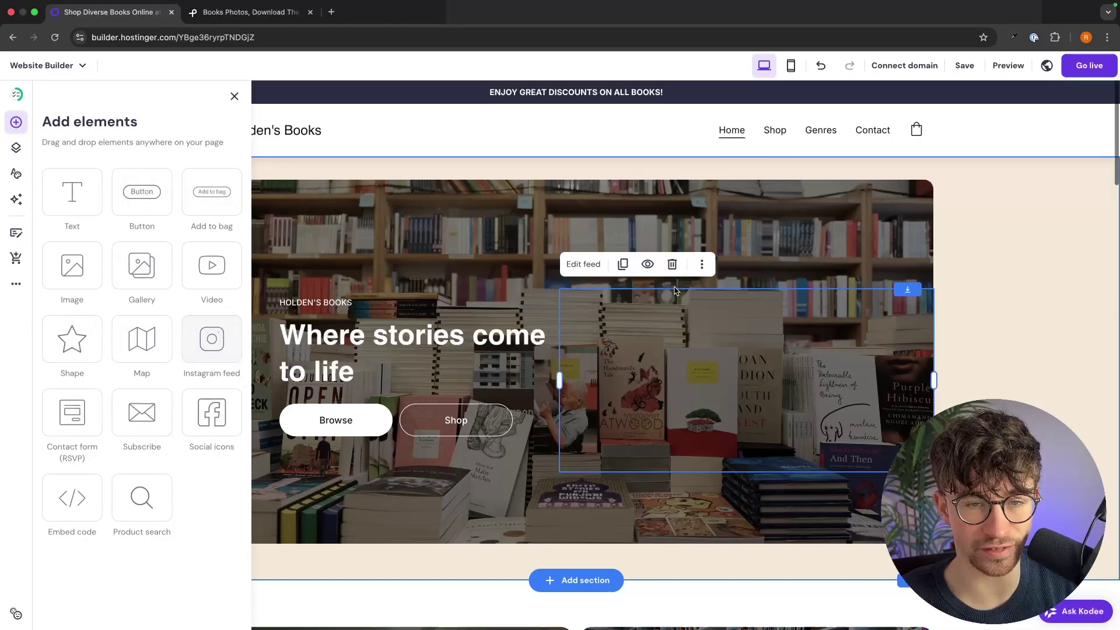
{"action": "left_click", "coordinate": [583, 264]}
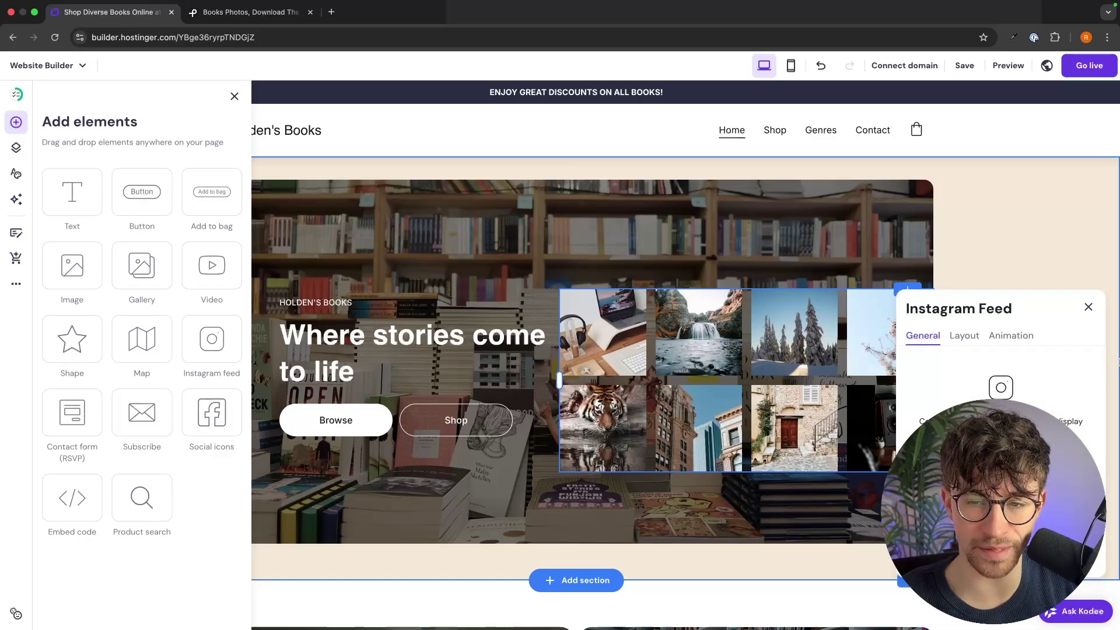
{"action": "left_click", "coordinate": [1087, 307]}
{"action": "scroll", "coordinate": [955, 325], "scroll_direction": "down", "scroll_amount": 7}
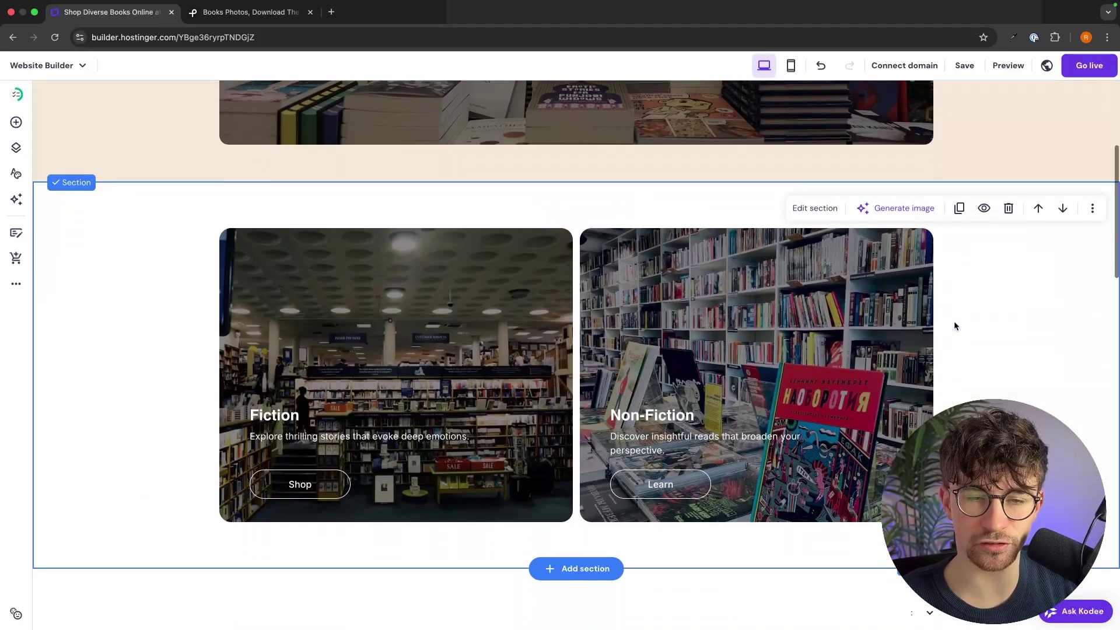
{"action": "scroll", "coordinate": [955, 325], "scroll_direction": "down", "scroll_amount": 3}
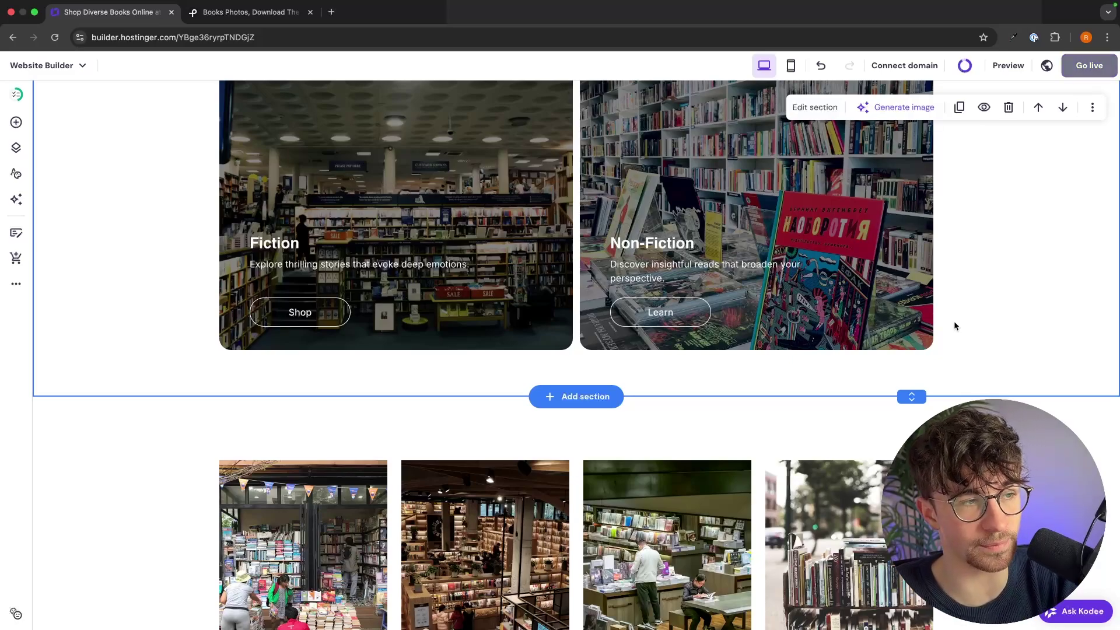
{"action": "scroll", "coordinate": [981, 286], "scroll_direction": "up", "scroll_amount": 5}
{"action": "scroll", "coordinate": [985, 283], "scroll_direction": "up", "scroll_amount": 3}
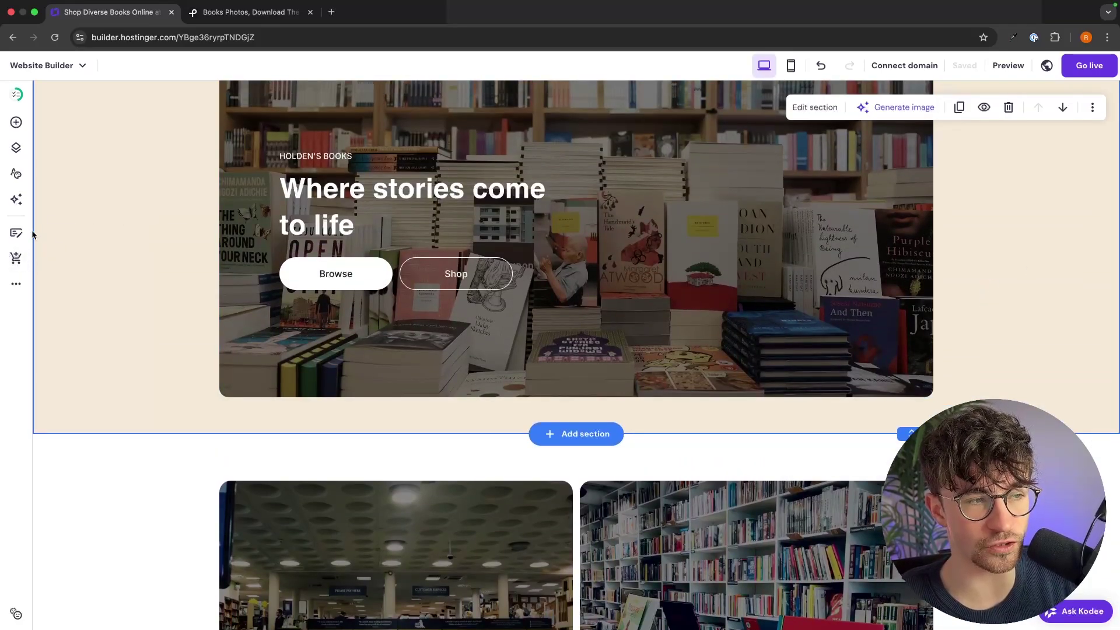
Open the online store's product list in the store manager and look through the sample products
{"action": "left_click", "coordinate": [18, 261]}
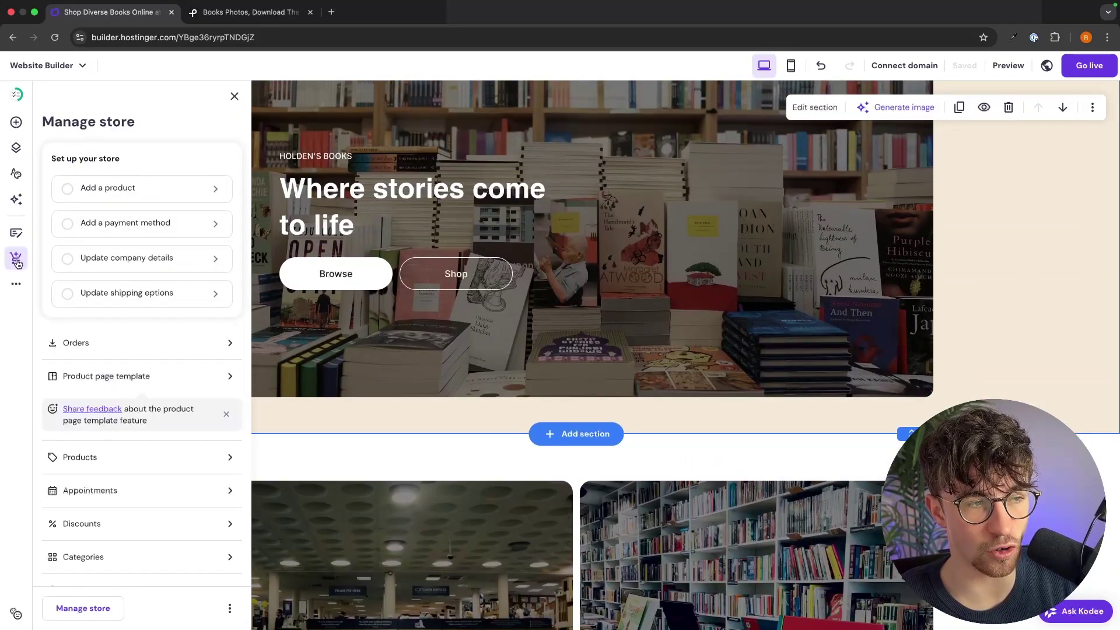
{"action": "scroll", "coordinate": [115, 302], "scroll_direction": "down", "scroll_amount": 1}
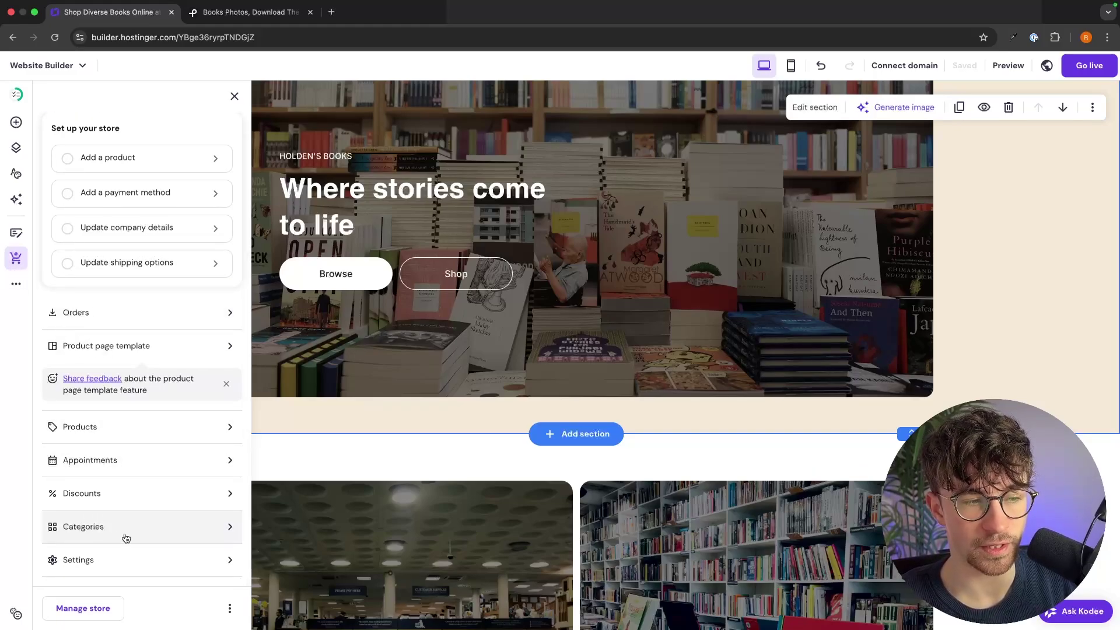
{"action": "left_click", "coordinate": [86, 432]}
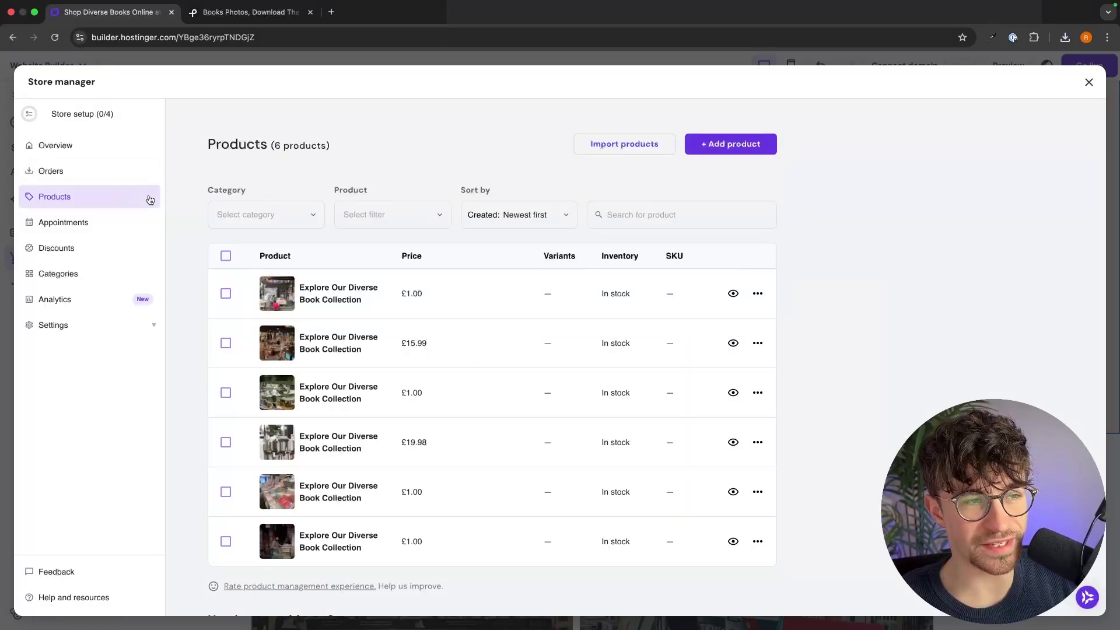
{"action": "scroll", "coordinate": [642, 279], "scroll_direction": "down", "scroll_amount": 3}
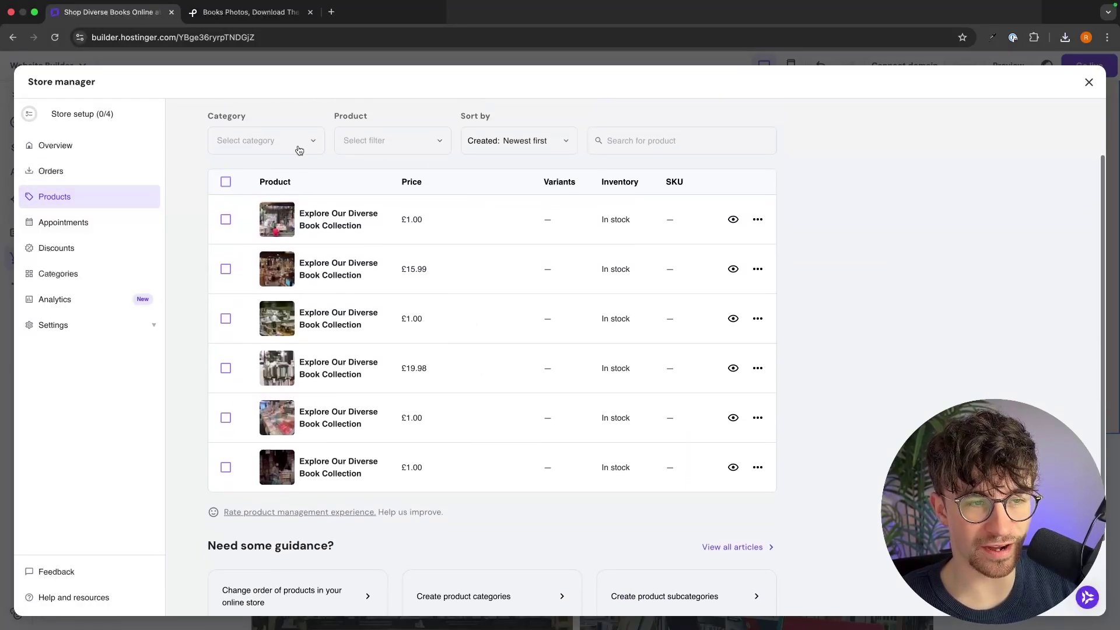
{"action": "scroll", "coordinate": [368, 422], "scroll_direction": "up", "scroll_amount": 1}
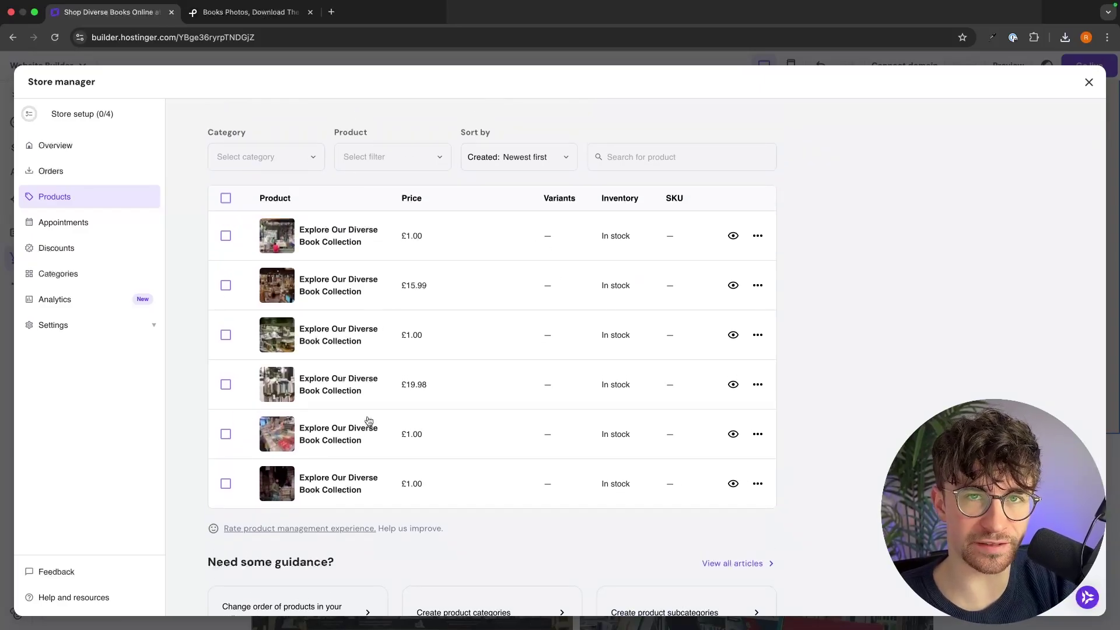
{"action": "scroll", "coordinate": [855, 257], "scroll_direction": "up", "scroll_amount": 2}
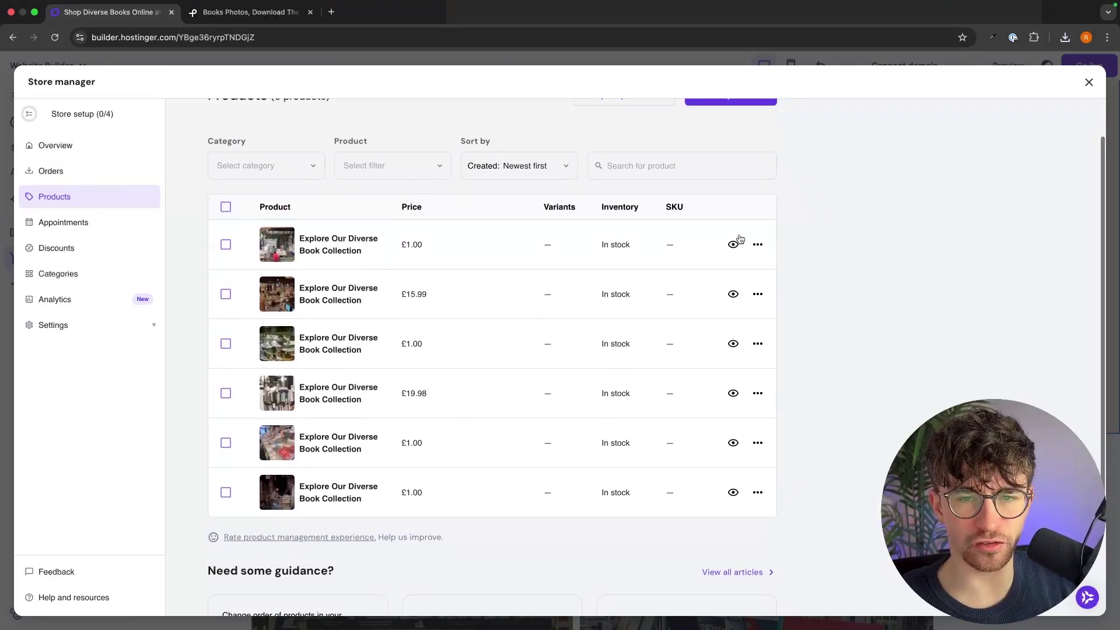
Select all the sample "Explore Our Diverse Book Collection" products and delete them from the store
{"action": "left_click", "coordinate": [225, 255]}
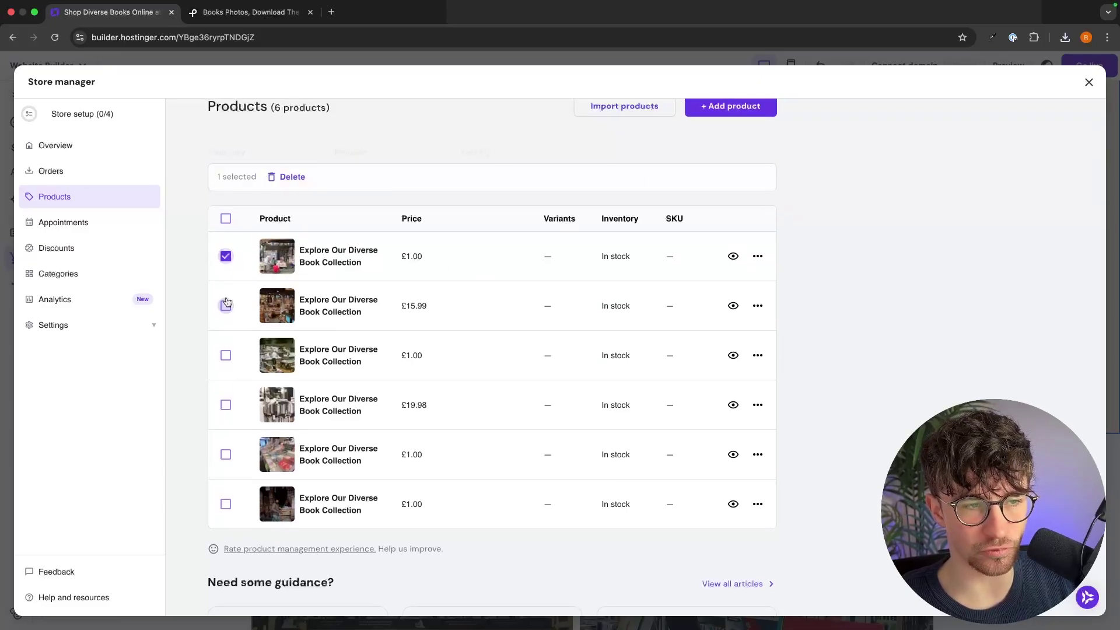
{"action": "left_click", "coordinate": [226, 305]}
{"action": "left_click", "coordinate": [225, 256]}
{"action": "left_click", "coordinate": [226, 305]}
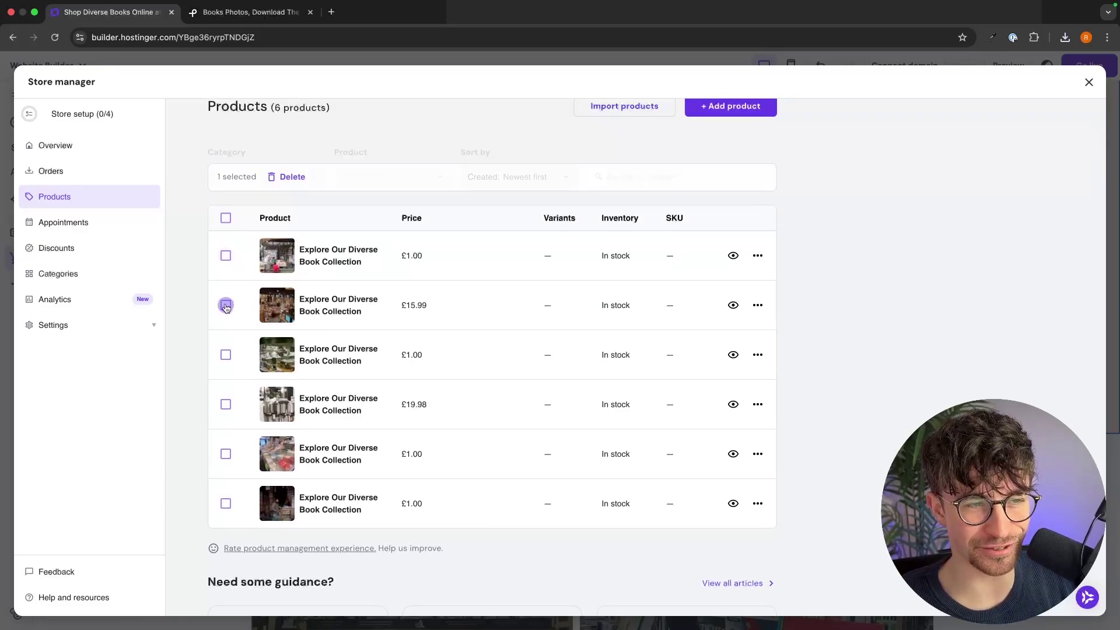
{"action": "left_click", "coordinate": [225, 218]}
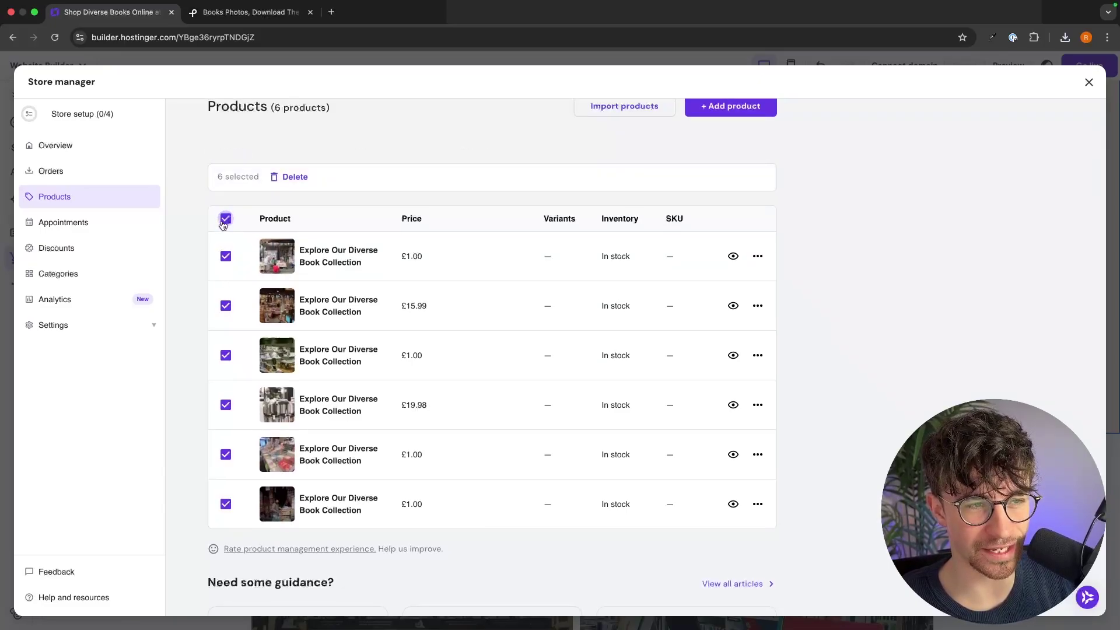
{"action": "left_click", "coordinate": [301, 182]}
{"action": "left_click", "coordinate": [659, 398]}
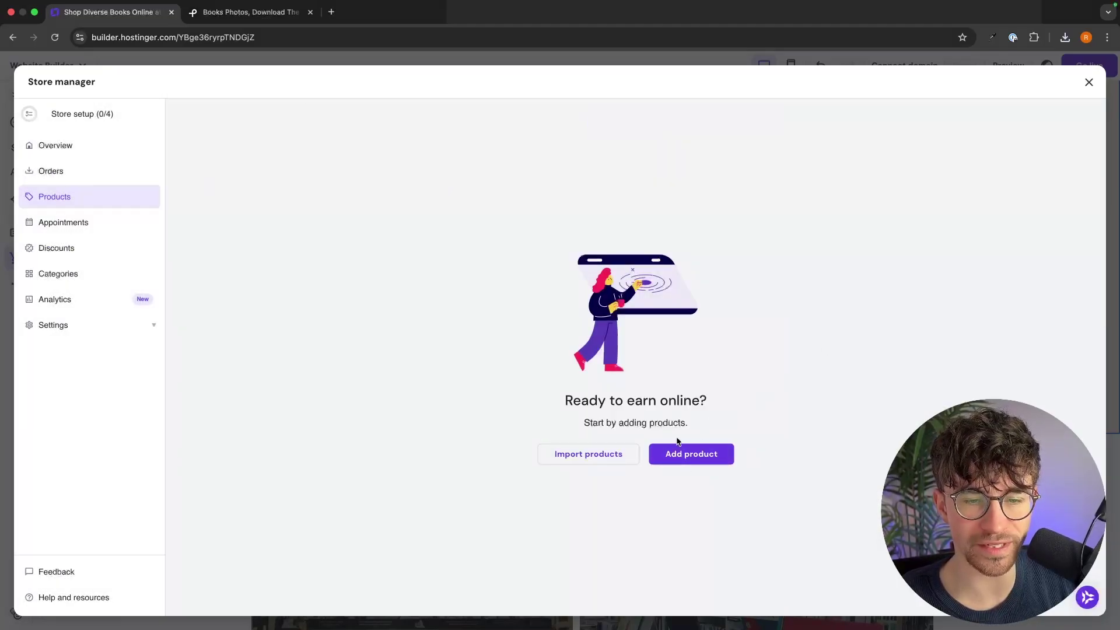
Start a new physical product and upload The Mayor of Casterbridge cover image from the Books folder in Downloads
{"action": "left_click", "coordinate": [693, 455]}
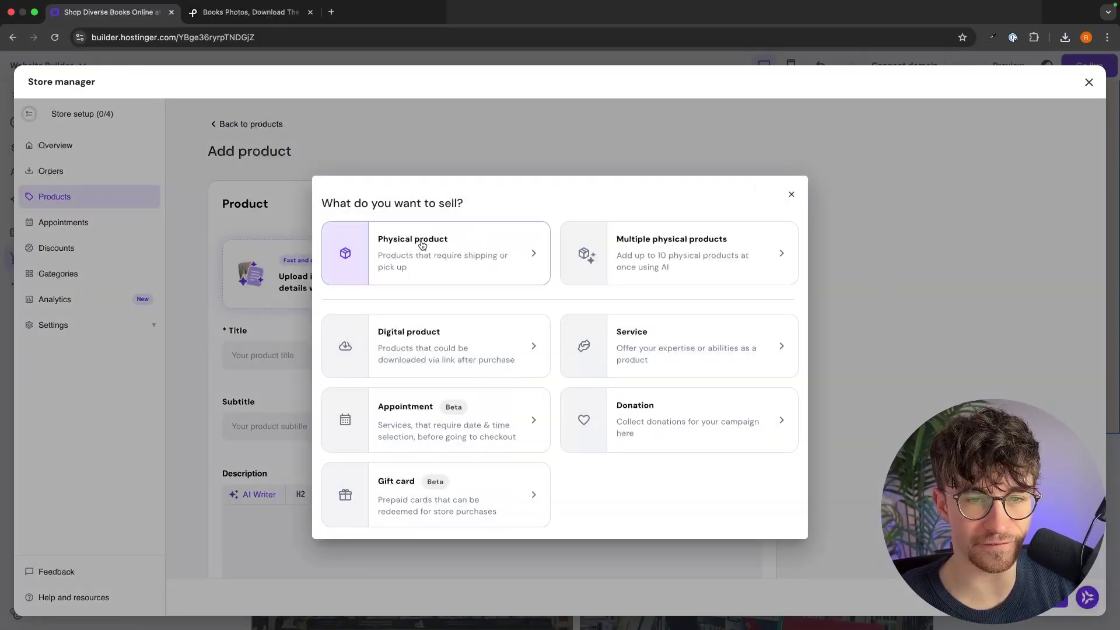
{"action": "left_click", "coordinate": [436, 253]}
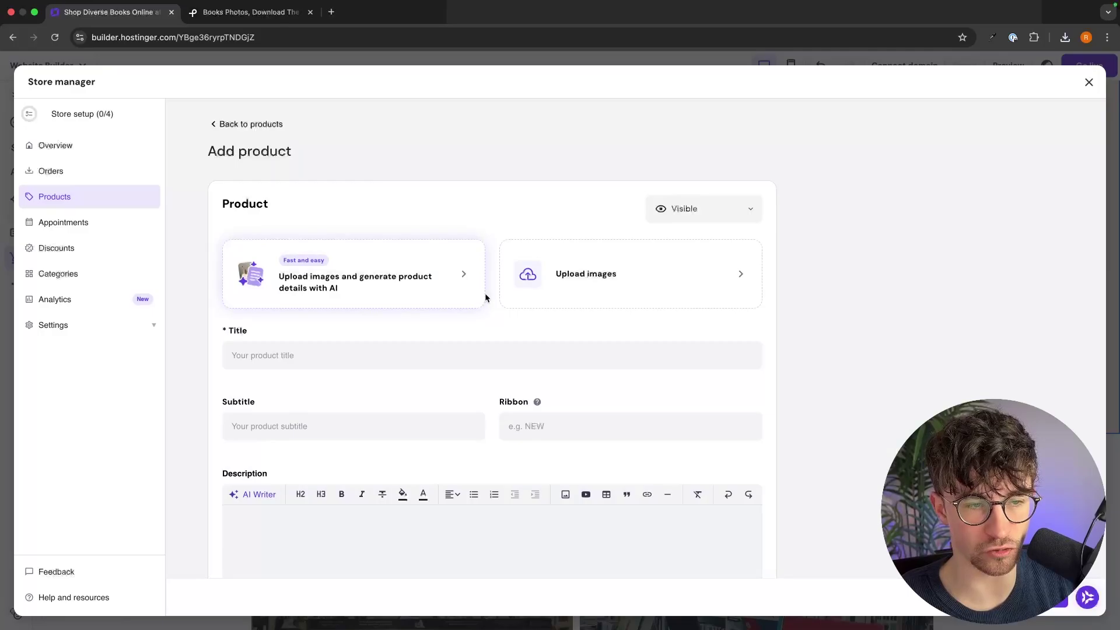
{"action": "scroll", "coordinate": [485, 293], "scroll_direction": "down", "scroll_amount": 2}
{"action": "left_click", "coordinate": [611, 151]}
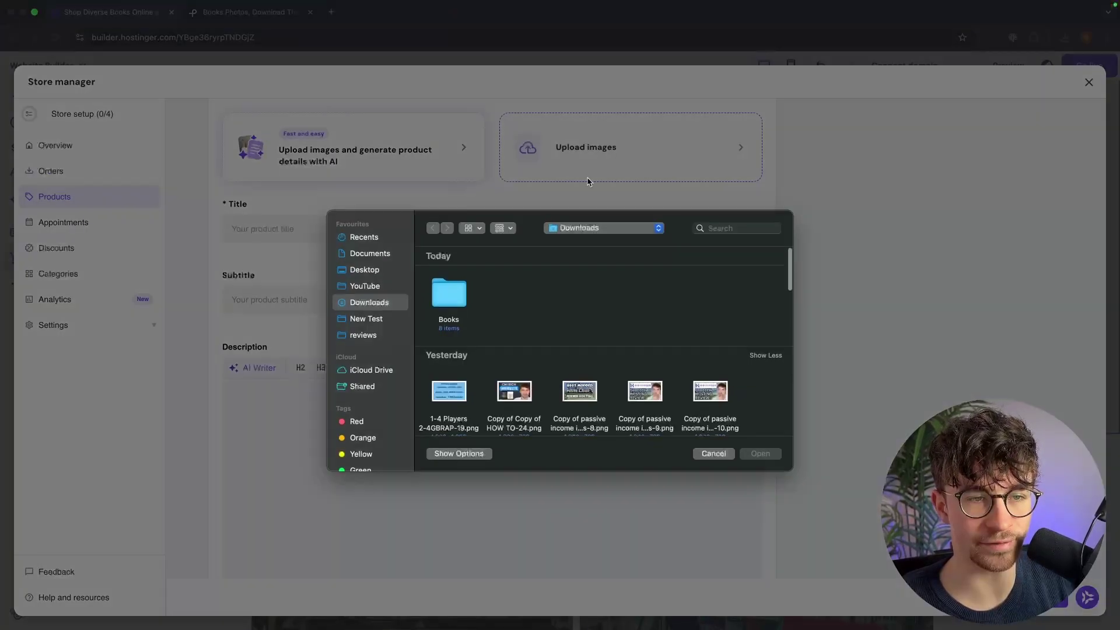
{"action": "double_click", "coordinate": [451, 299]}
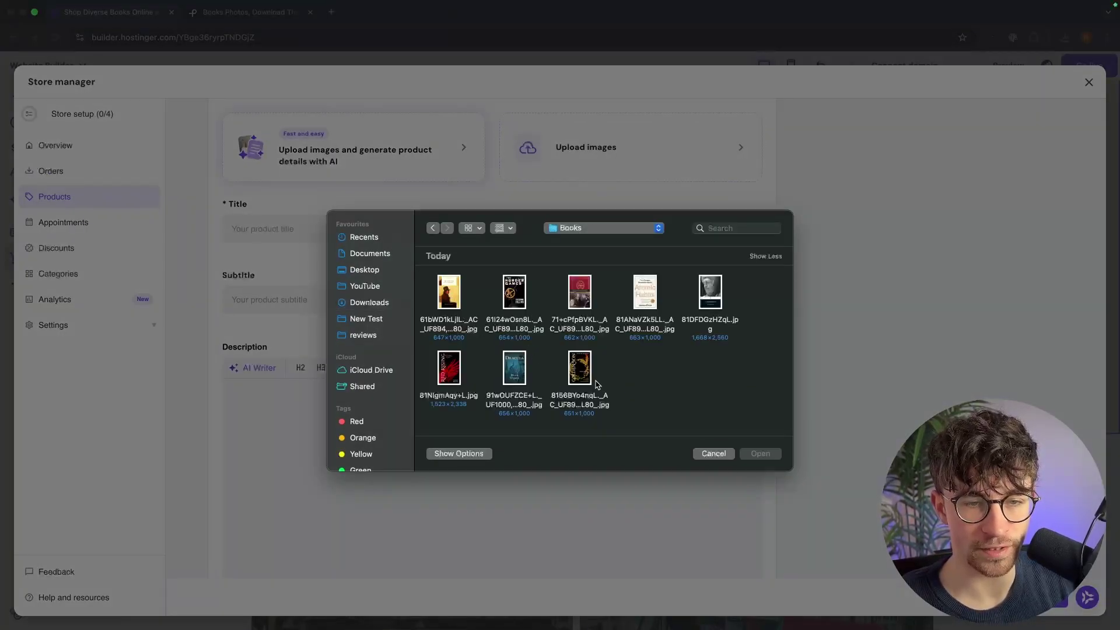
{"action": "left_click", "coordinate": [454, 296]}
{"action": "double_click", "coordinate": [454, 296]}
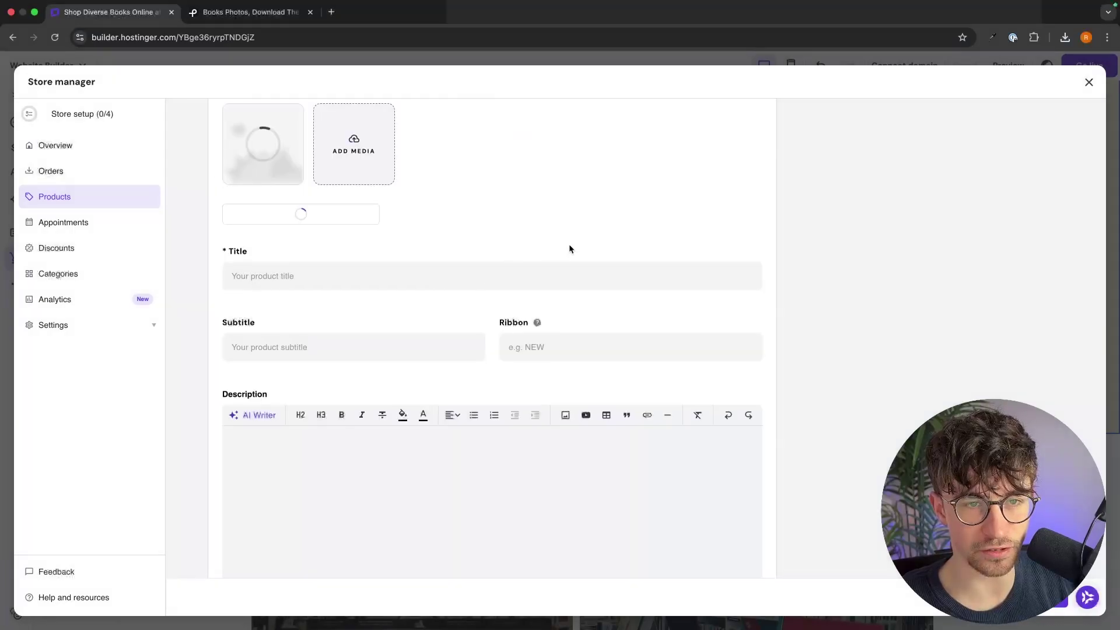
Set the new product's title to "The Mayor of Casterbridge"
{"action": "left_click", "coordinate": [286, 313]}
{"action": "type", "text": "The Mayor of Casterbridge"}
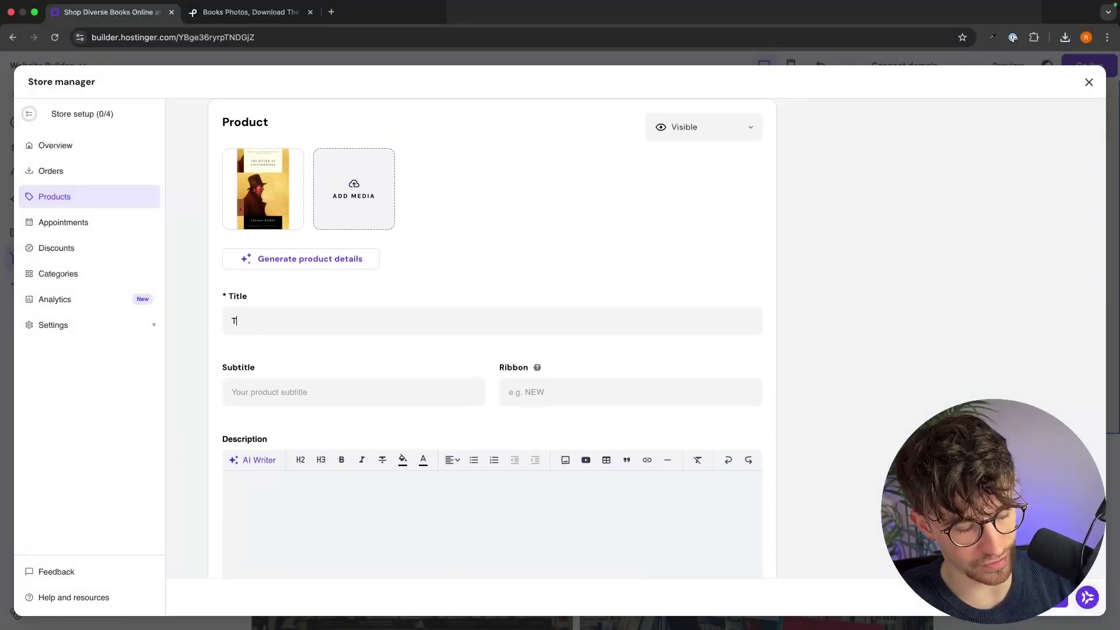
{"action": "key", "text": "Tab"}
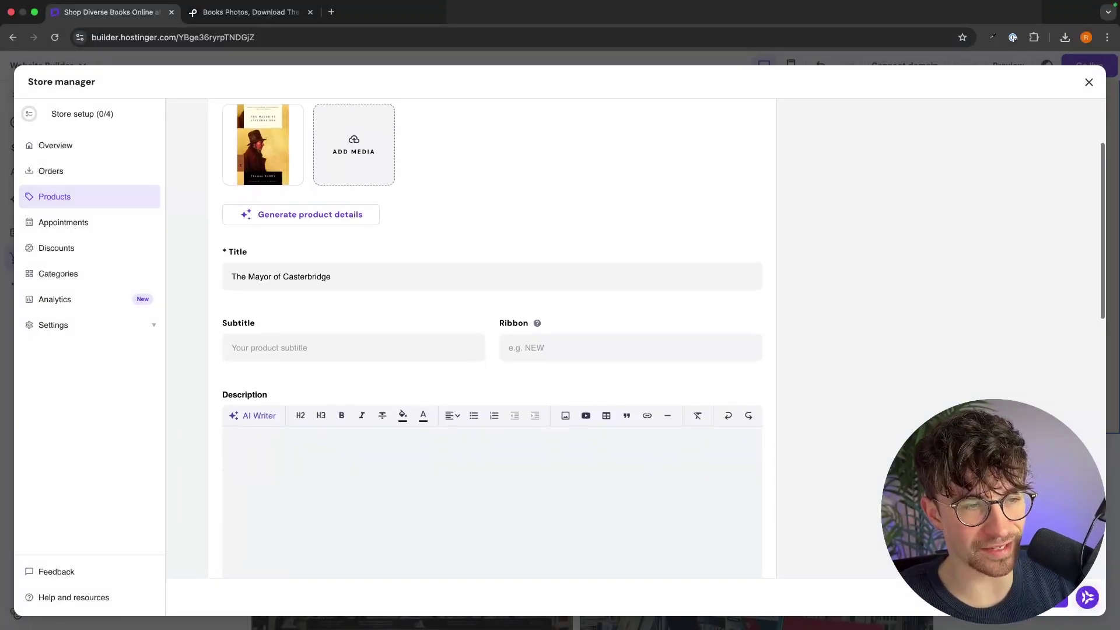
Set the new product's subtitle to "By Thomas Hardy"
{"action": "type", "text": "By"}
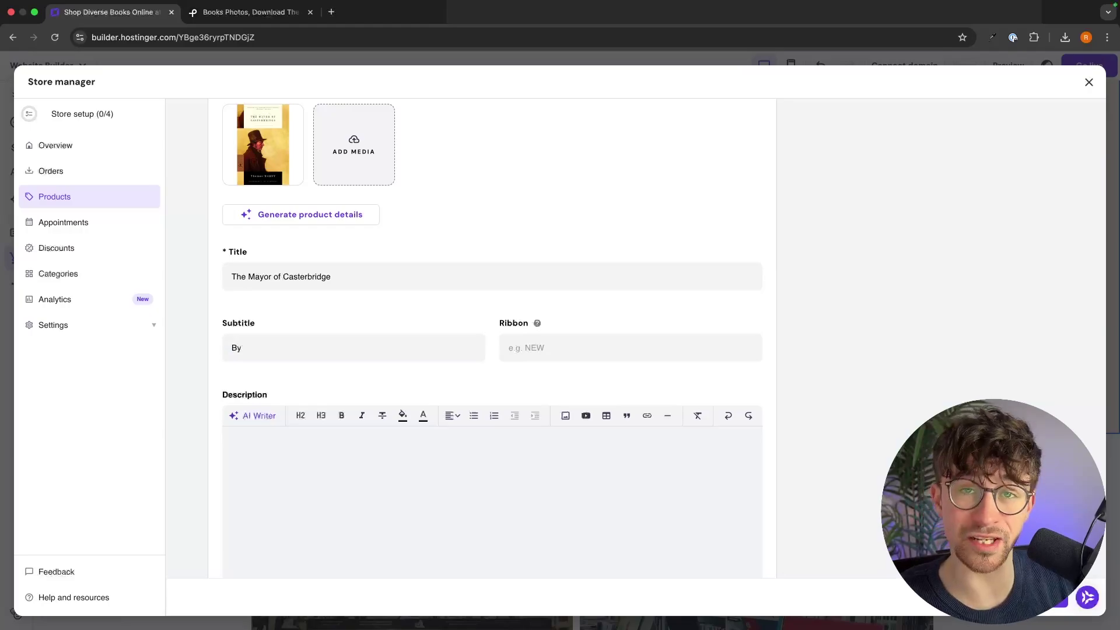
{"action": "type", "text": " Th"}
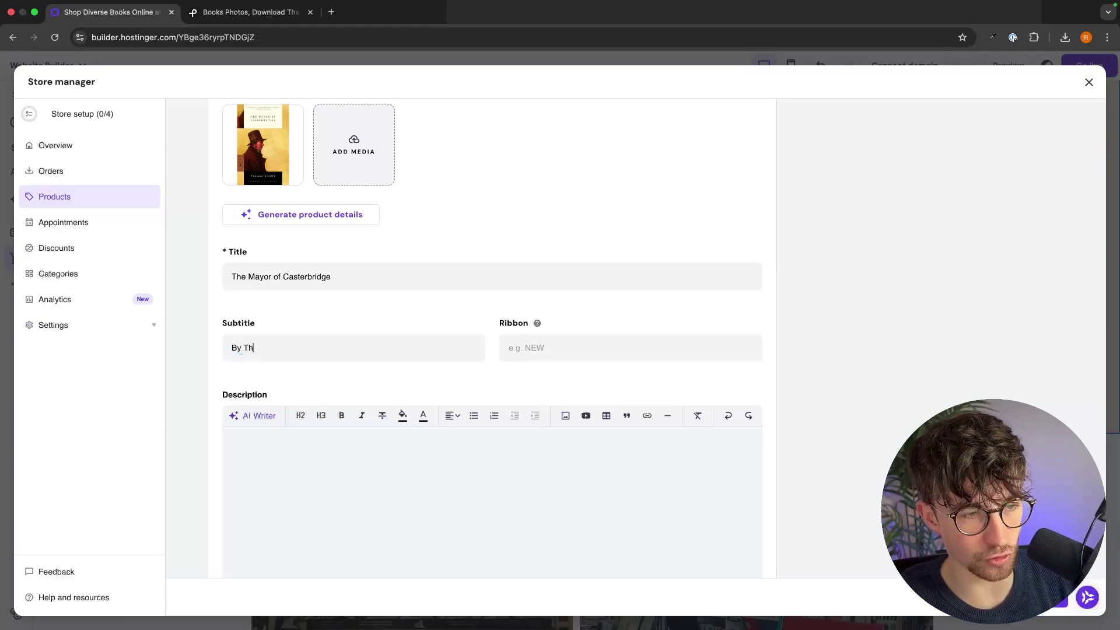
{"action": "type", "text": "omas Hardy"}
Generate the product description with AI Writer from the prompt "A book description for the Mayor of Casterbridge"
{"action": "scroll", "coordinate": [787, 263], "scroll_direction": "down", "scroll_amount": 5}
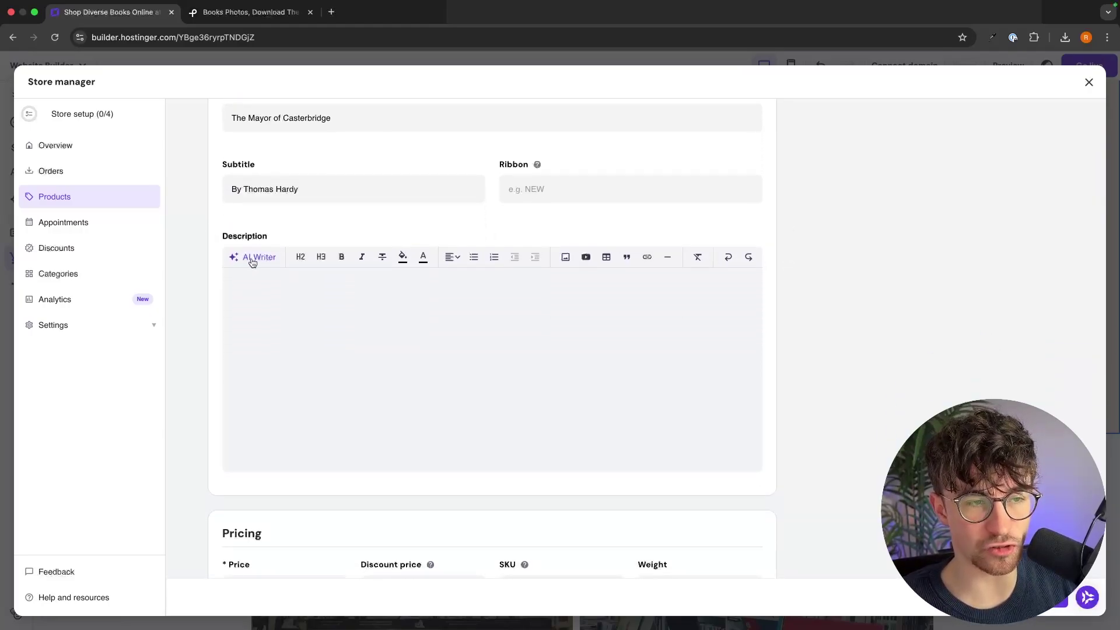
{"action": "left_click", "coordinate": [251, 260]}
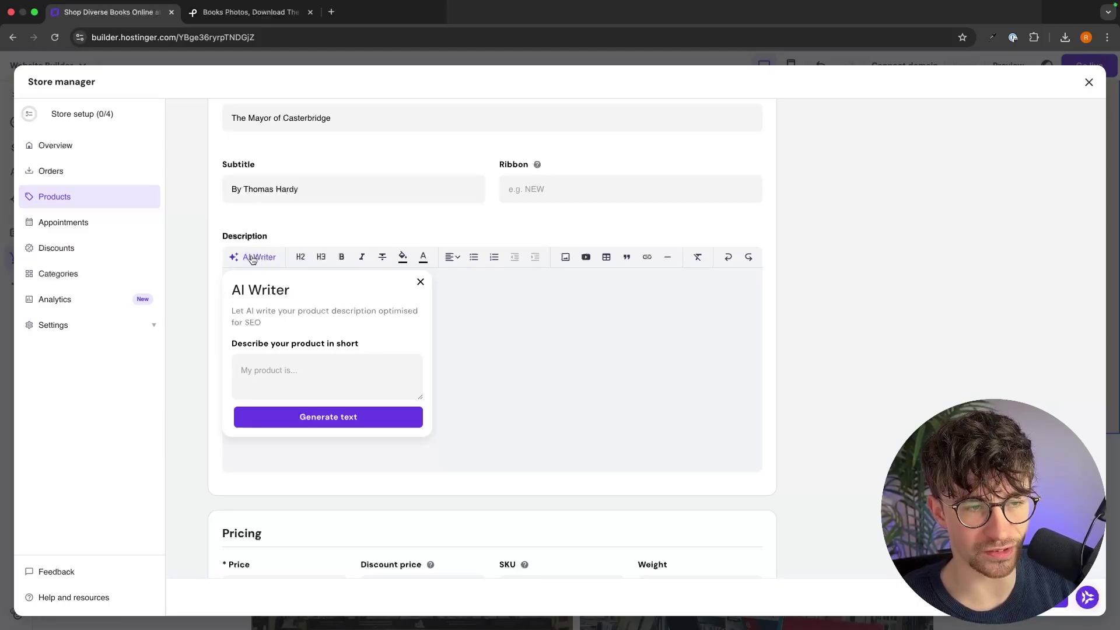
{"action": "left_click", "coordinate": [285, 373]}
{"action": "type", "text": "A book description for the Mayor of Casterbridge"}
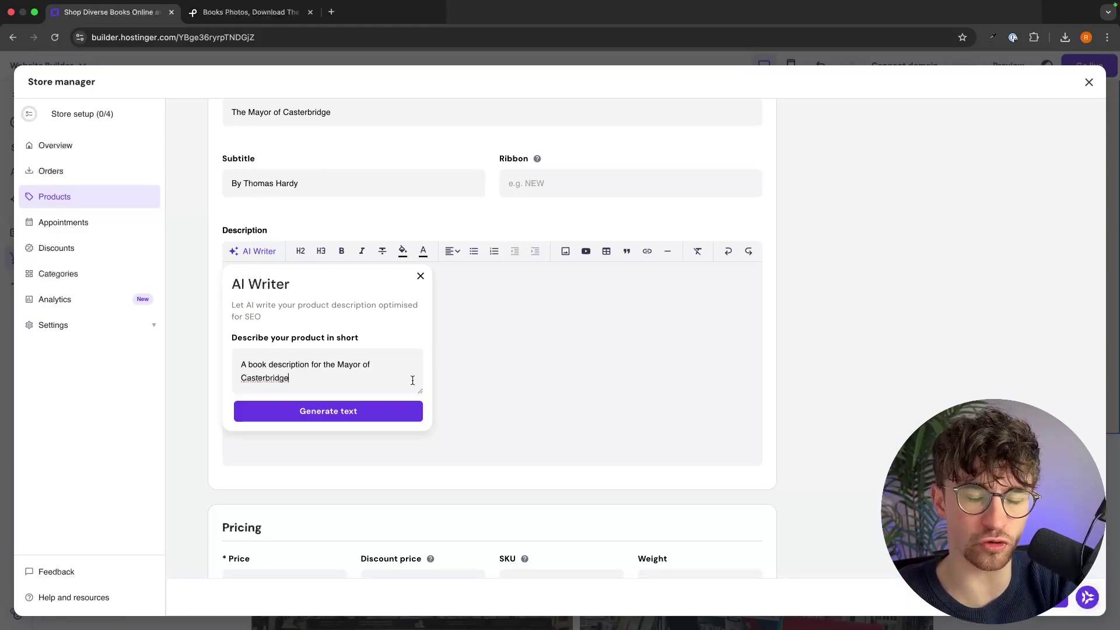
{"action": "left_click", "coordinate": [378, 411]}
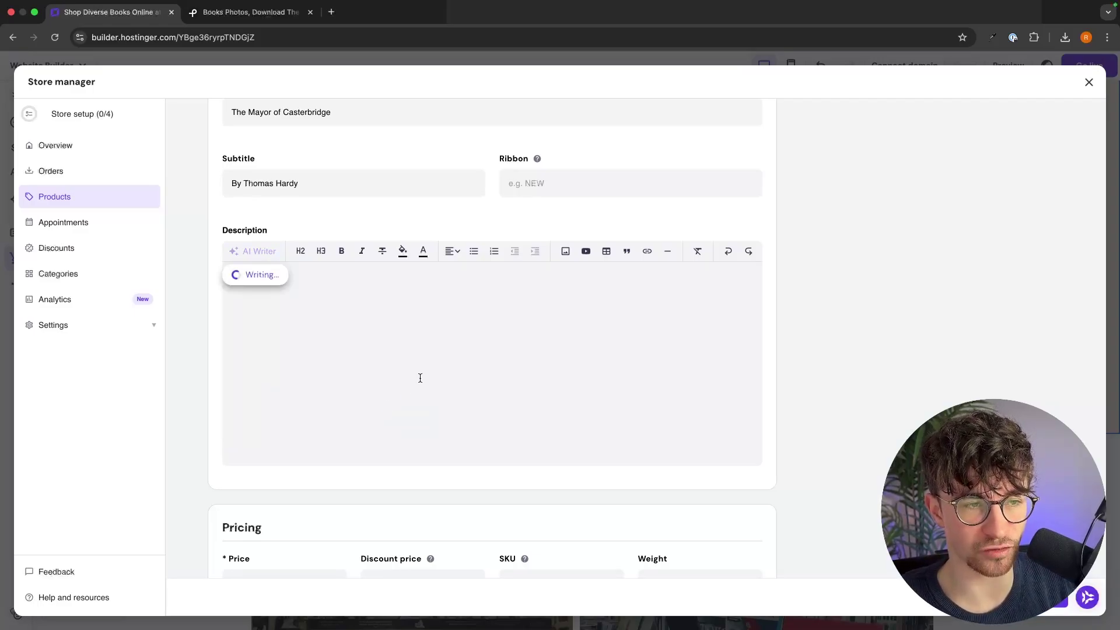
{"action": "left_click_drag", "start_coordinate": [700, 335], "coordinate": [325, 260]}
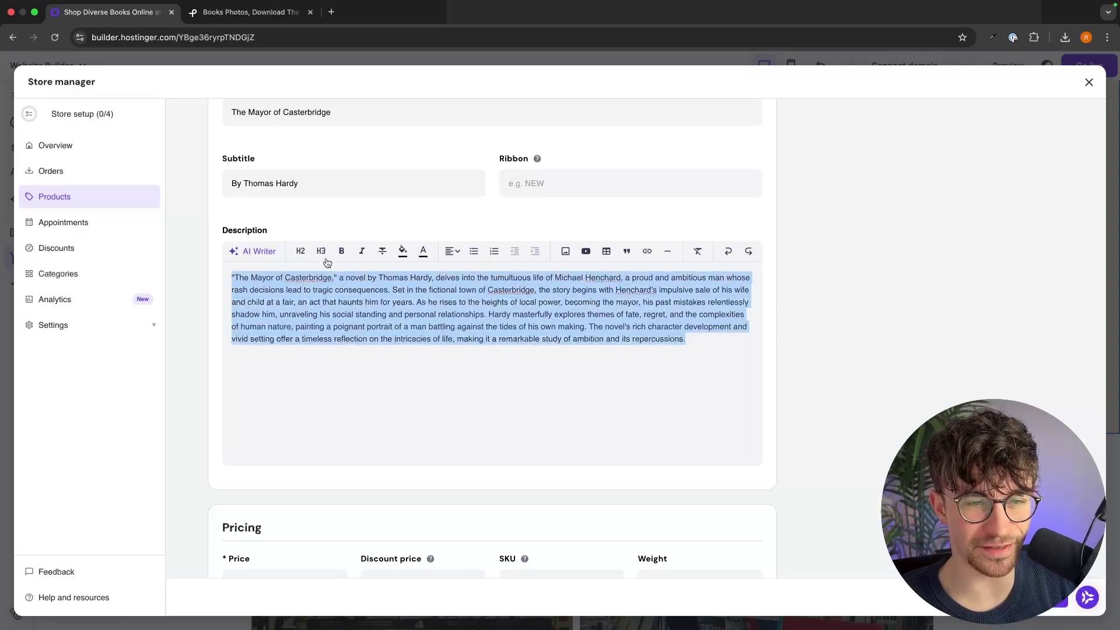
{"action": "left_click", "coordinate": [653, 372]}
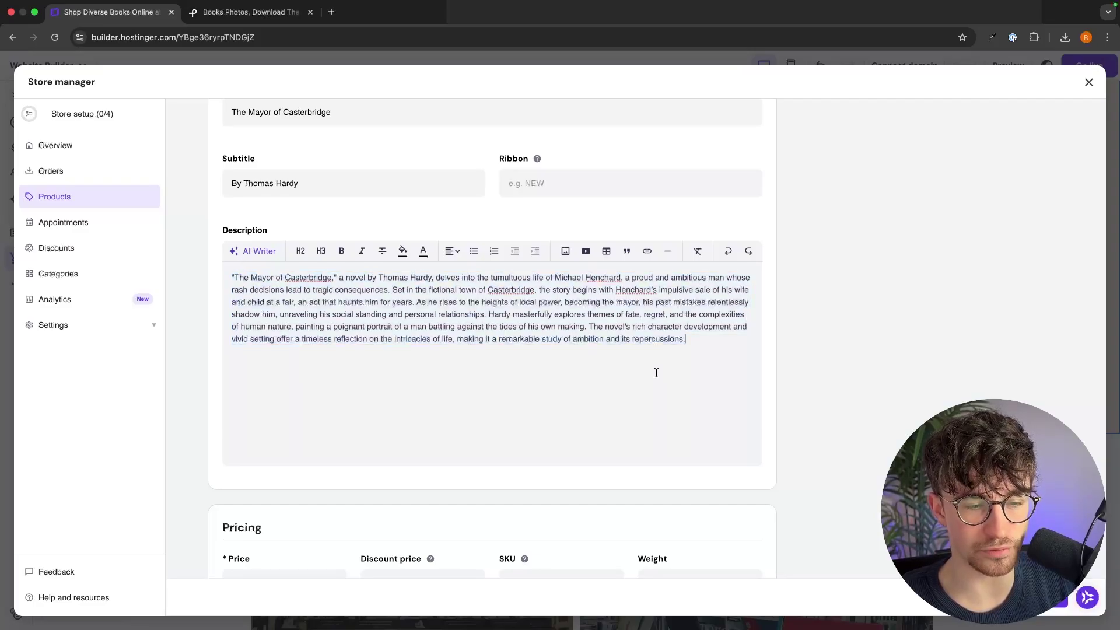
Set the book's price to £14.99
{"action": "scroll", "coordinate": [656, 375], "scroll_direction": "down", "scroll_amount": 3}
{"action": "scroll", "coordinate": [657, 376], "scroll_direction": "down", "scroll_amount": 5}
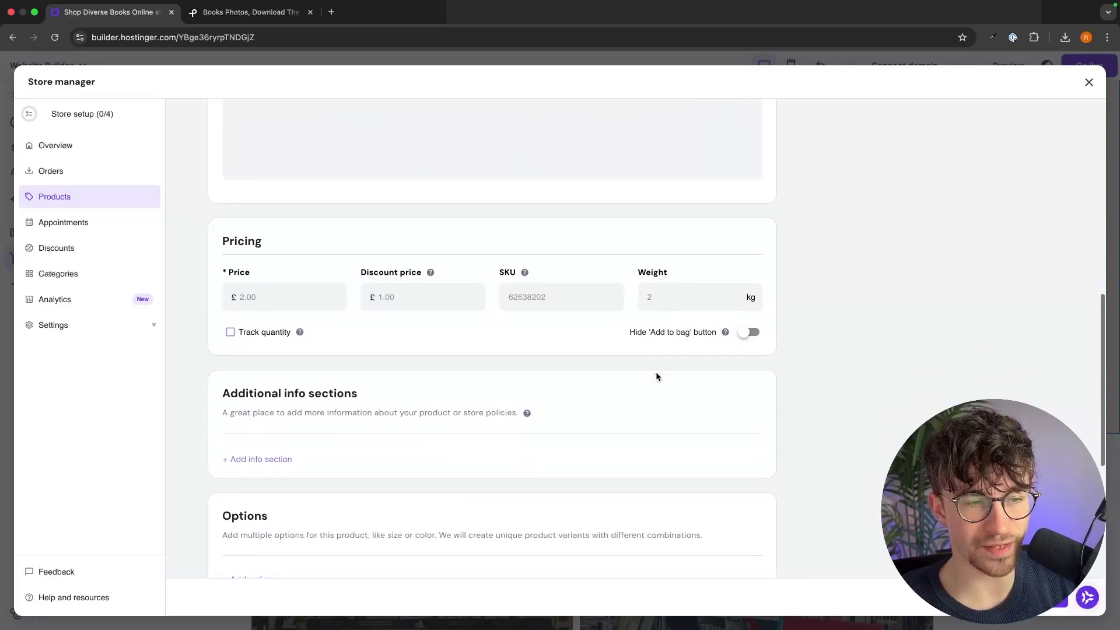
{"action": "left_click", "coordinate": [296, 263]}
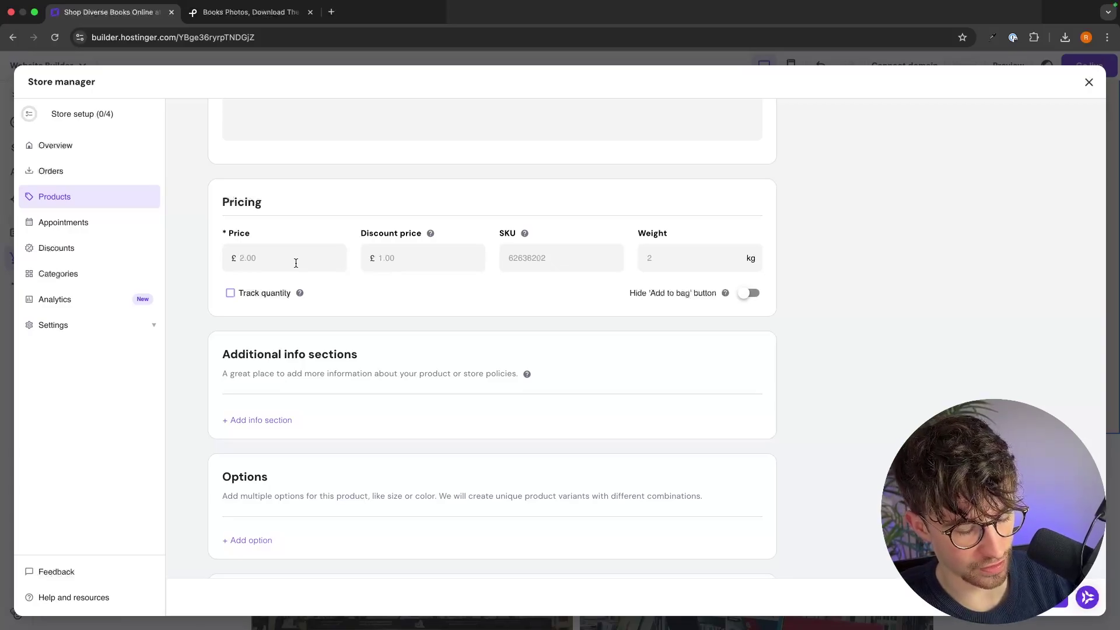
{"action": "type", "text": "14.99"}
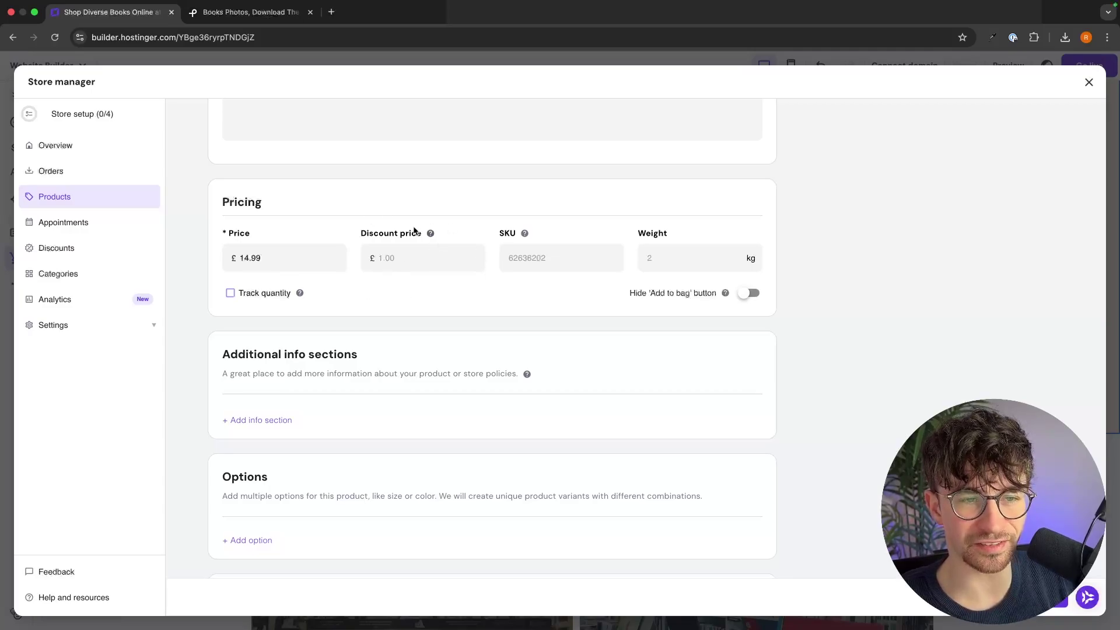
Try a discount price of £9.99 for the book and clear it again
{"action": "left_click", "coordinate": [422, 253]}
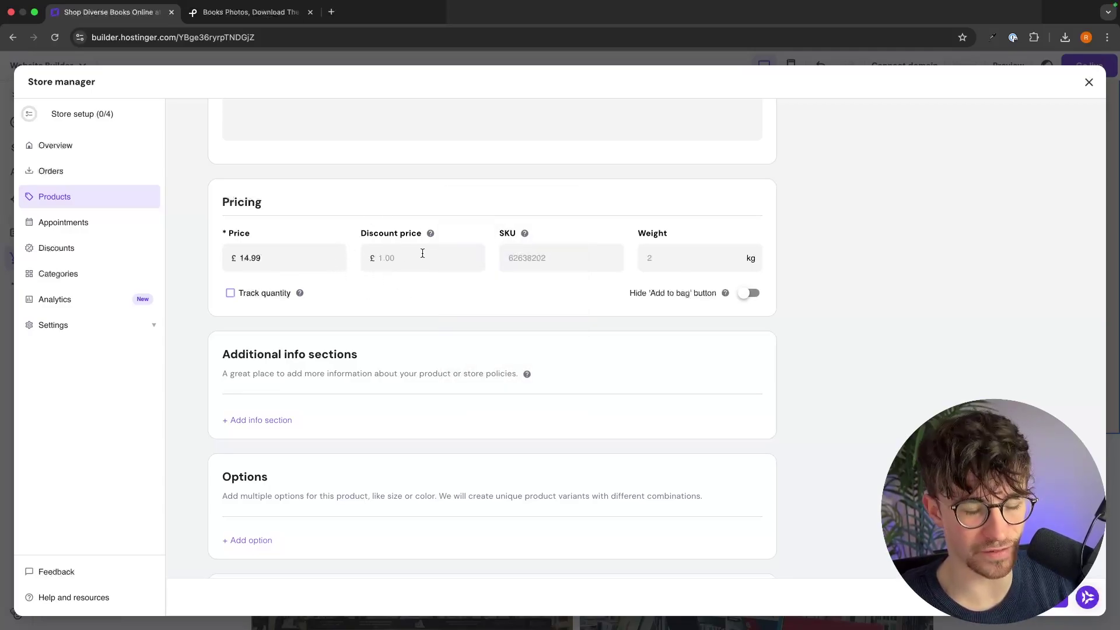
{"action": "type", "text": "9.99"}
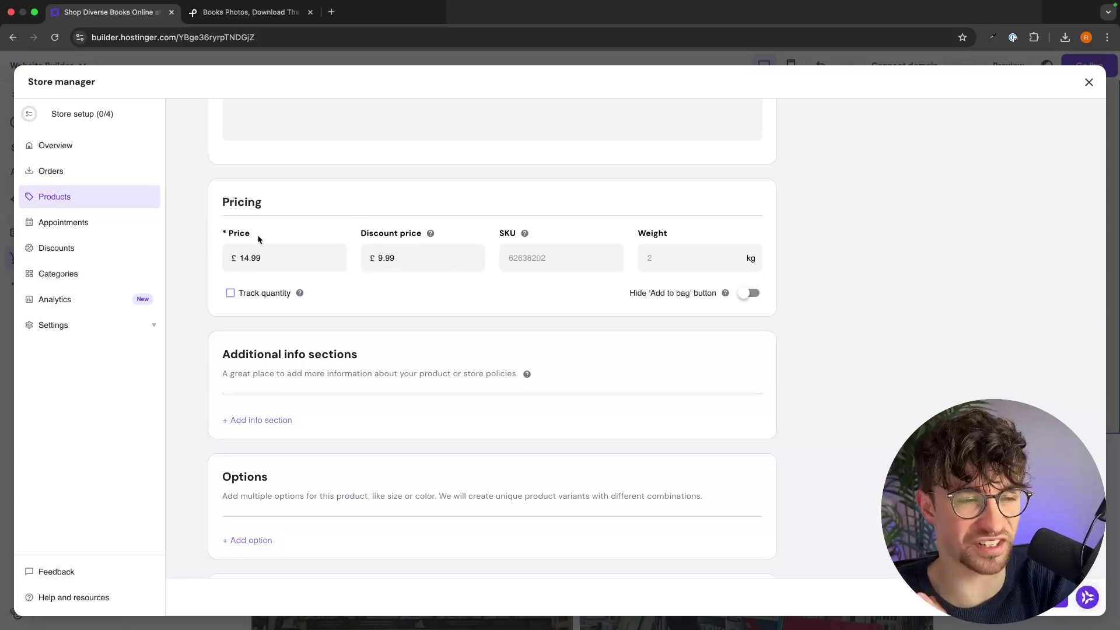
{"action": "left_click_drag", "start_coordinate": [400, 257], "coordinate": [374, 260]}
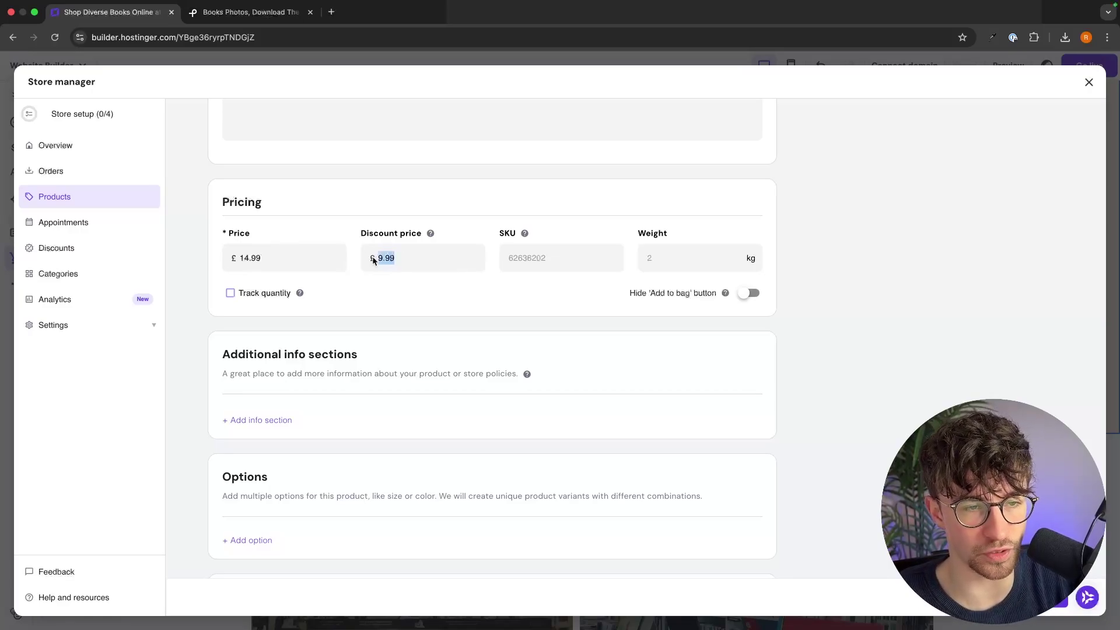
{"action": "key", "text": "BackSpace"}
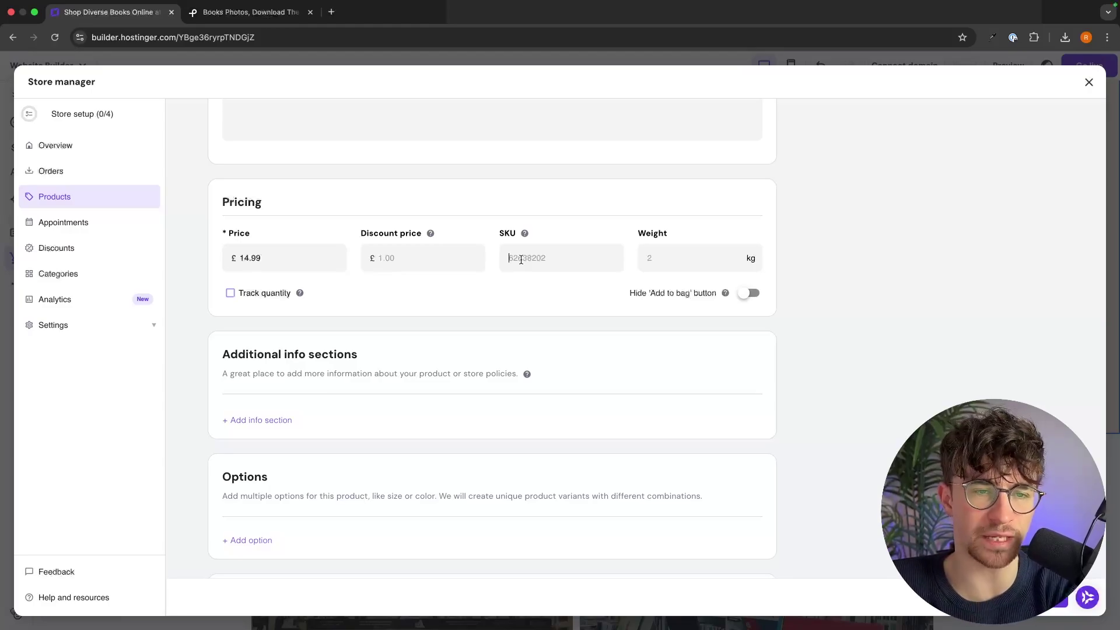
Give the book SKU 001, a weight of 0.5 kg and a tracked quantity of 10, and save it to the store
{"action": "type", "text": "001"}
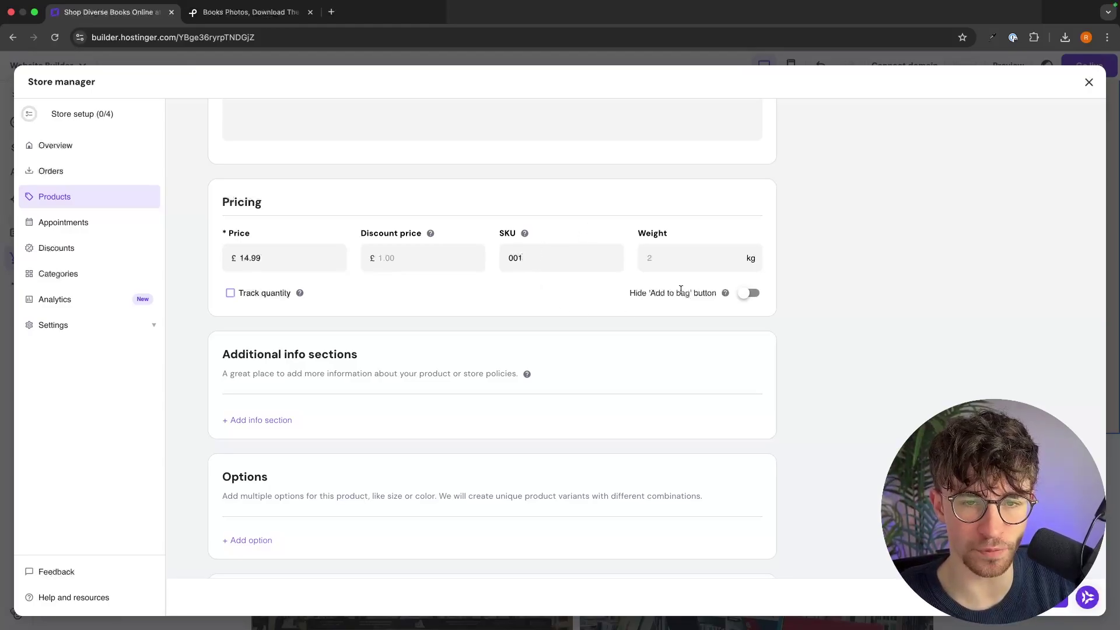
{"action": "left_click", "coordinate": [658, 252]}
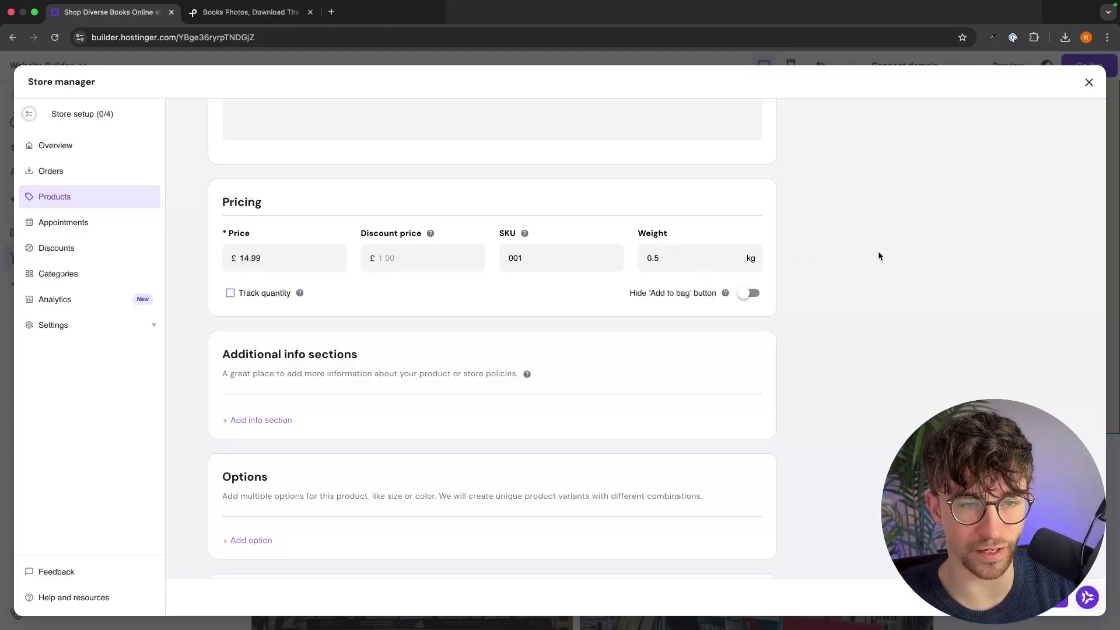
{"action": "left_click", "coordinate": [241, 294]}
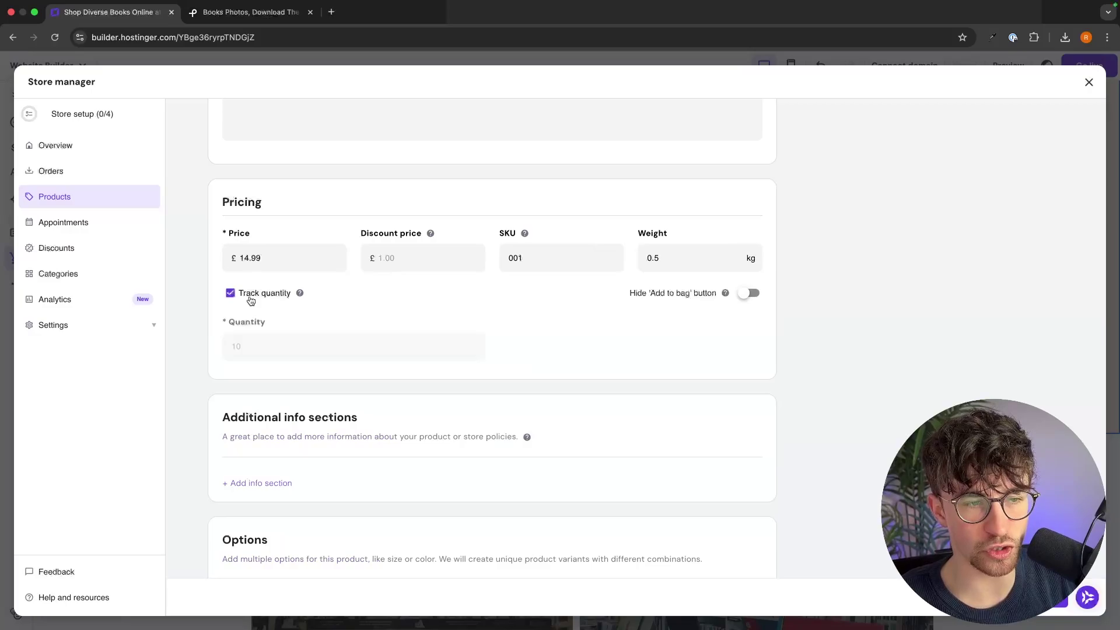
{"action": "left_click", "coordinate": [265, 346]}
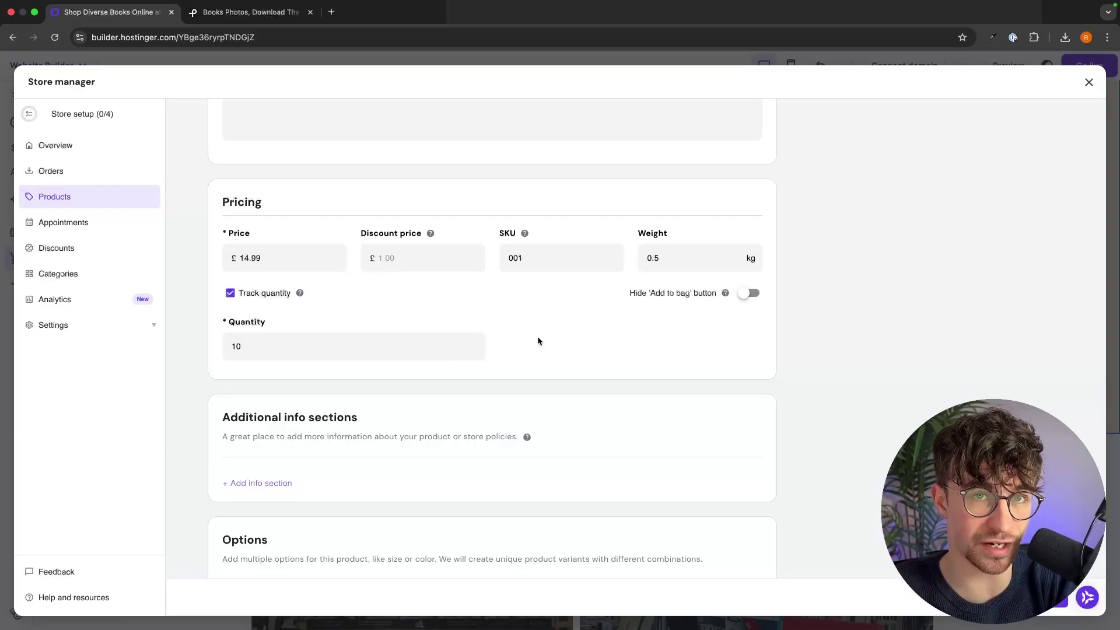
{"action": "scroll", "coordinate": [652, 292], "scroll_direction": "down", "scroll_amount": 1}
{"action": "scroll", "coordinate": [644, 355], "scroll_direction": "down", "scroll_amount": 10}
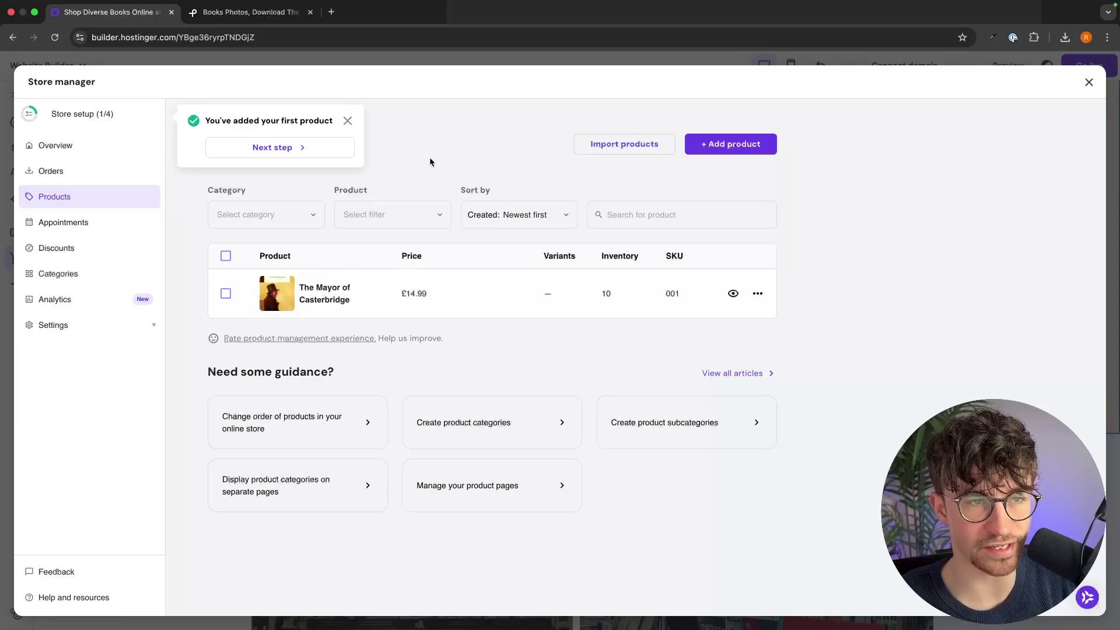
{"action": "left_click", "coordinate": [348, 121]}
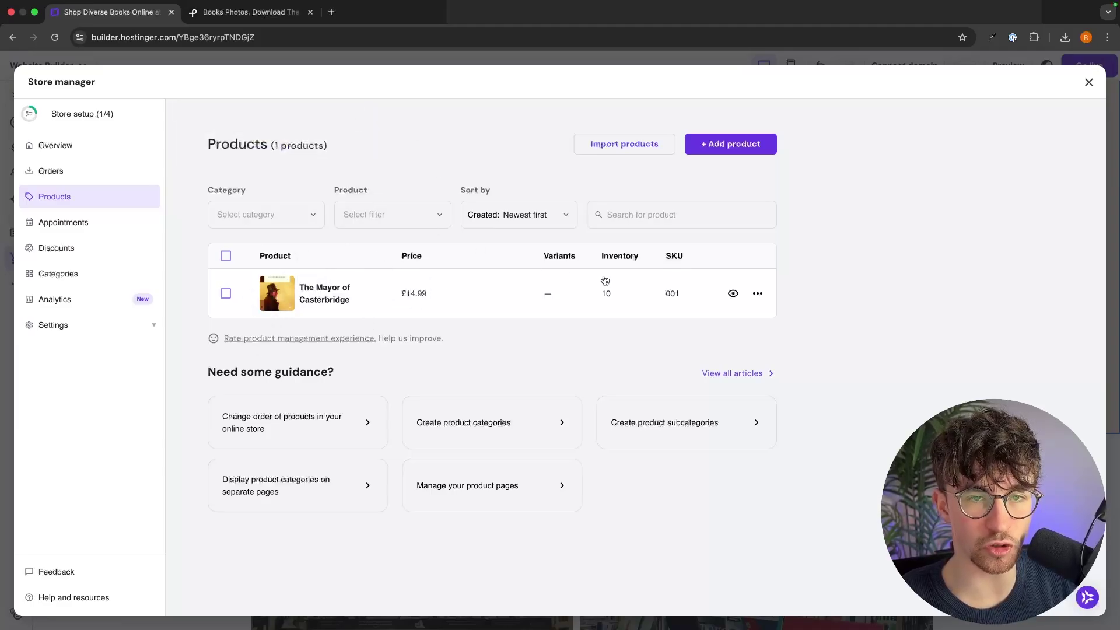
View the product types offered for a new product, close the chooser and look over the product list
{"action": "left_click", "coordinate": [727, 151]}
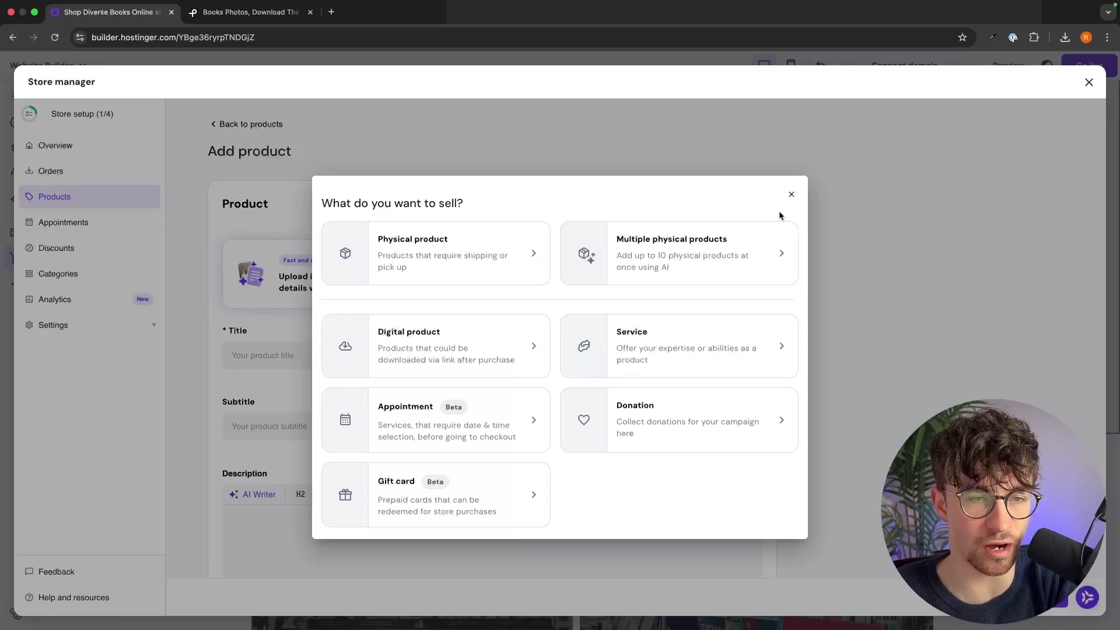
{"action": "left_click", "coordinate": [791, 194]}
{"action": "scroll", "coordinate": [982, 260], "scroll_direction": "down", "scroll_amount": 3}
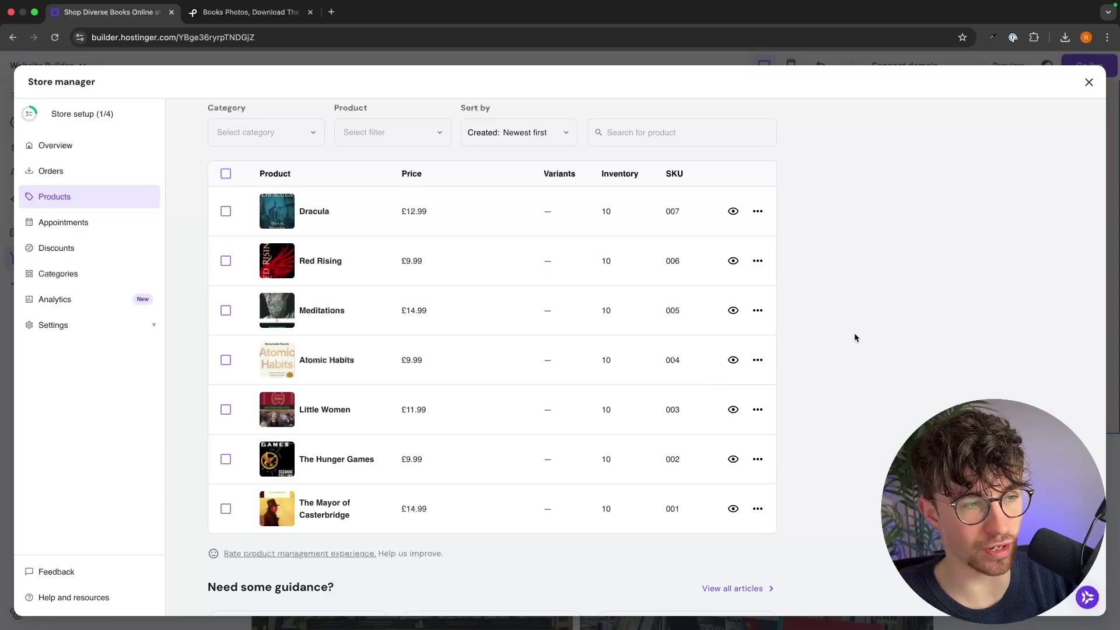
Create a product category named "Horror" with Dracula assigned to it, and save it
{"action": "left_click", "coordinate": [65, 276]}
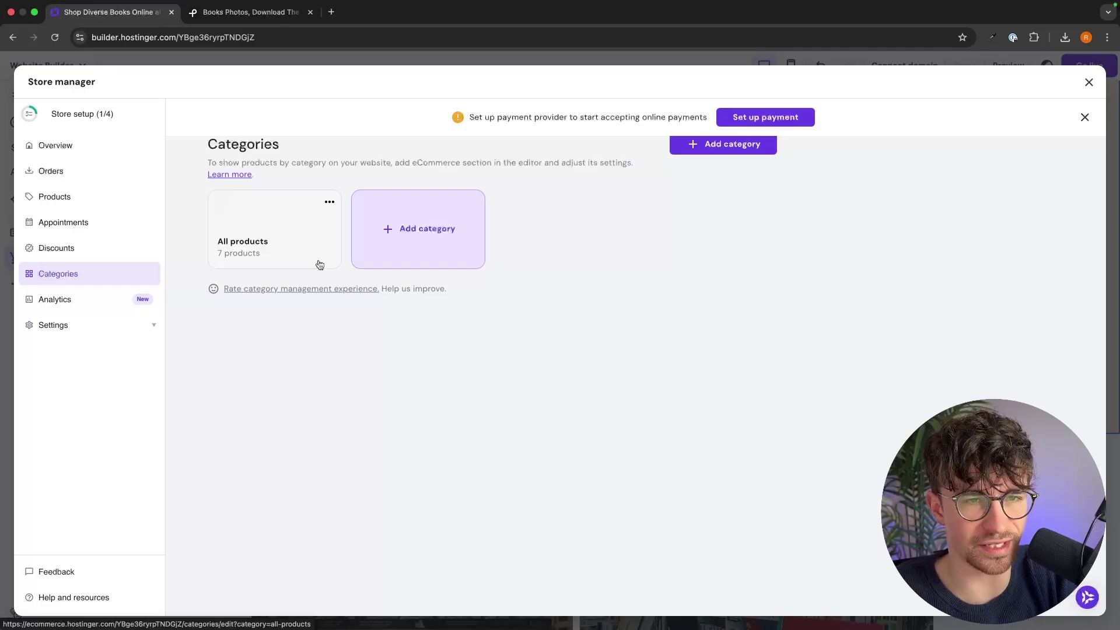
{"action": "left_click", "coordinate": [423, 235]}
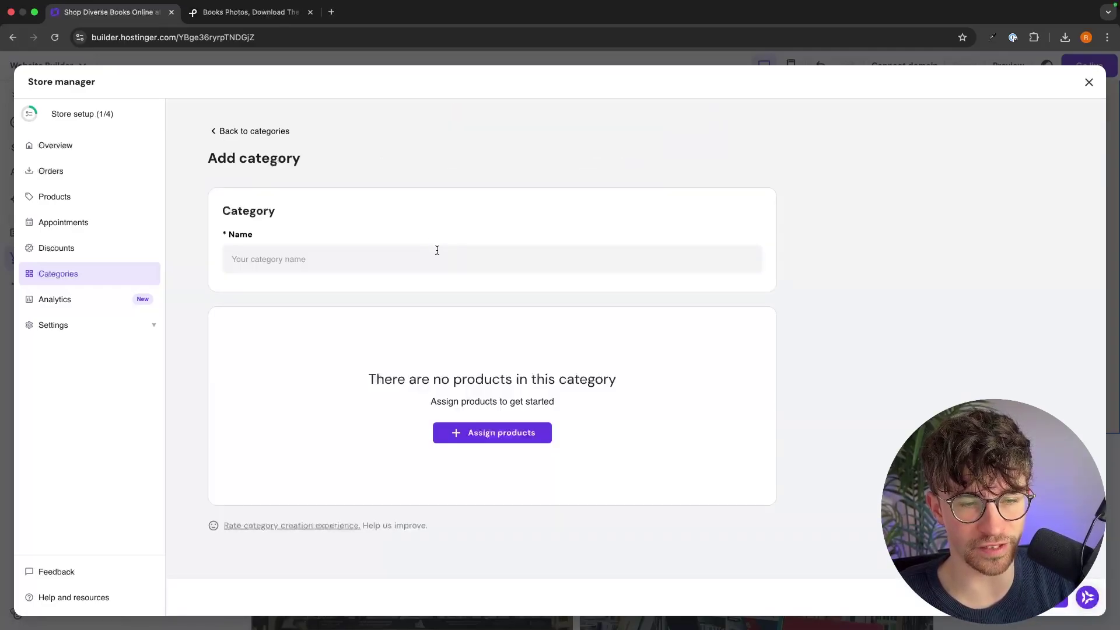
{"action": "left_click", "coordinate": [437, 252]}
{"action": "type", "text": "Horror"}
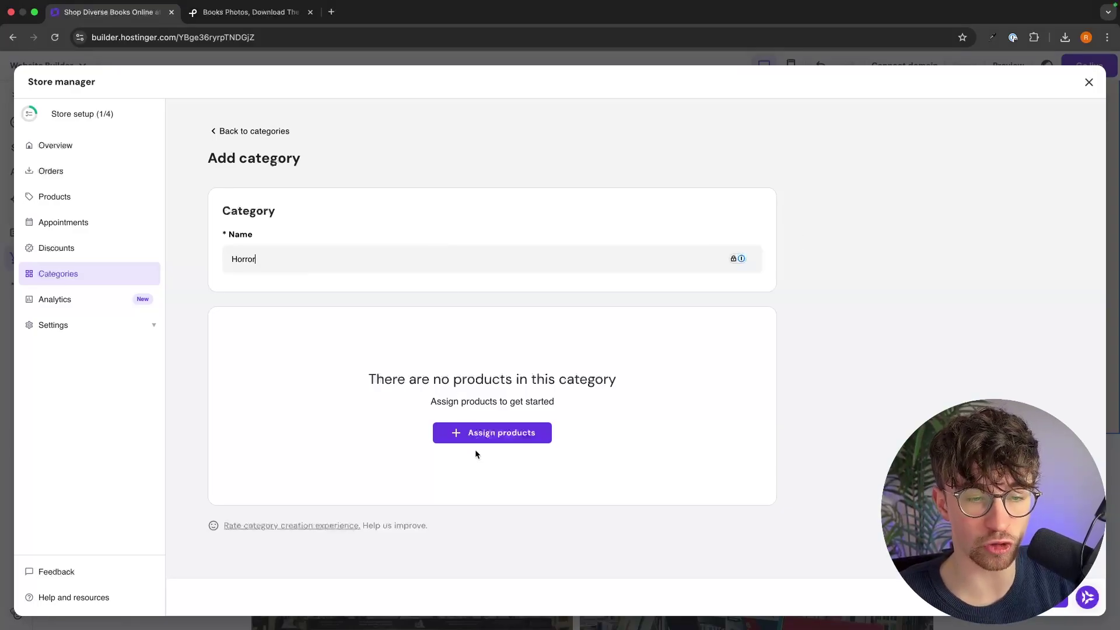
{"action": "left_click", "coordinate": [489, 436]}
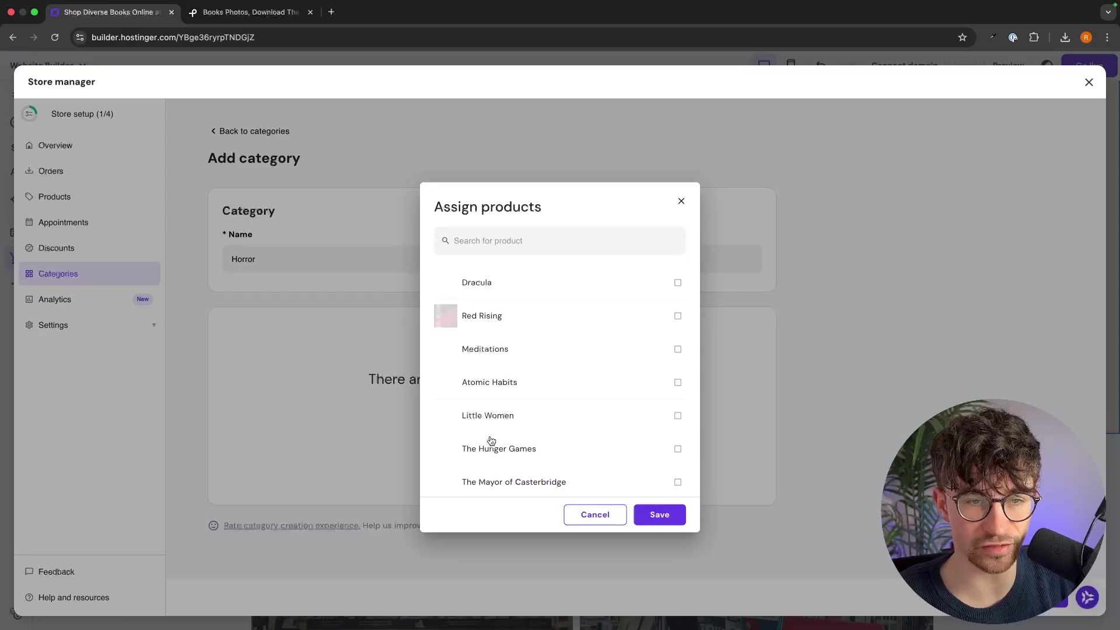
{"action": "left_click", "coordinate": [598, 281]}
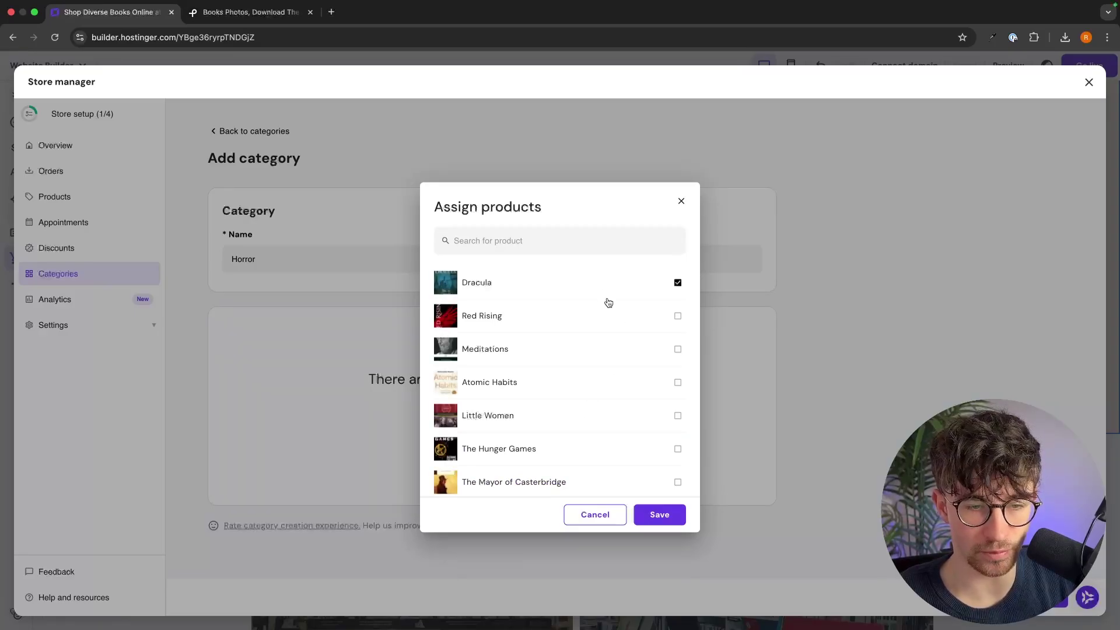
{"action": "left_click", "coordinate": [660, 515]}
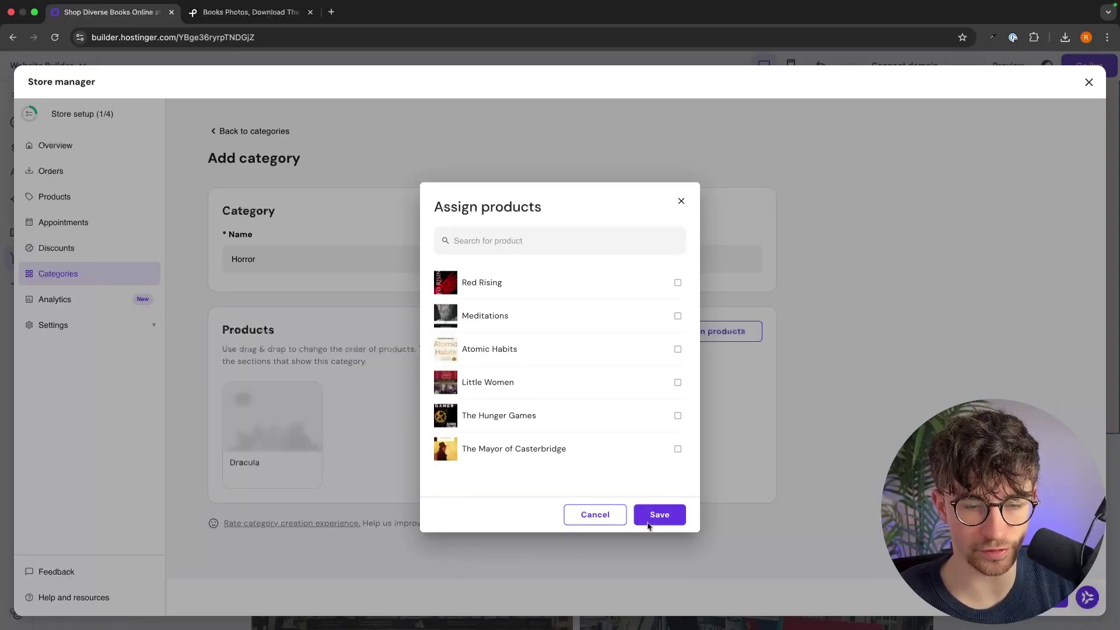
{"action": "left_click", "coordinate": [1044, 596]}
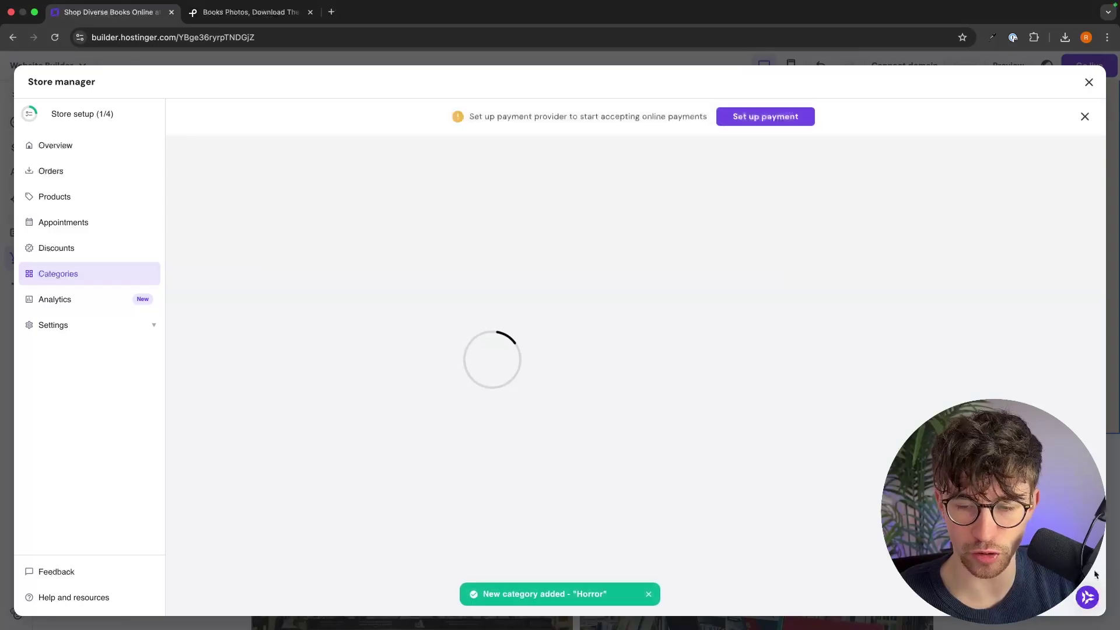
Create a product category named "Classic Literature" with Little Women and The Mayor of Casterbridge assigned to it, and save it
{"action": "left_click", "coordinate": [565, 227]}
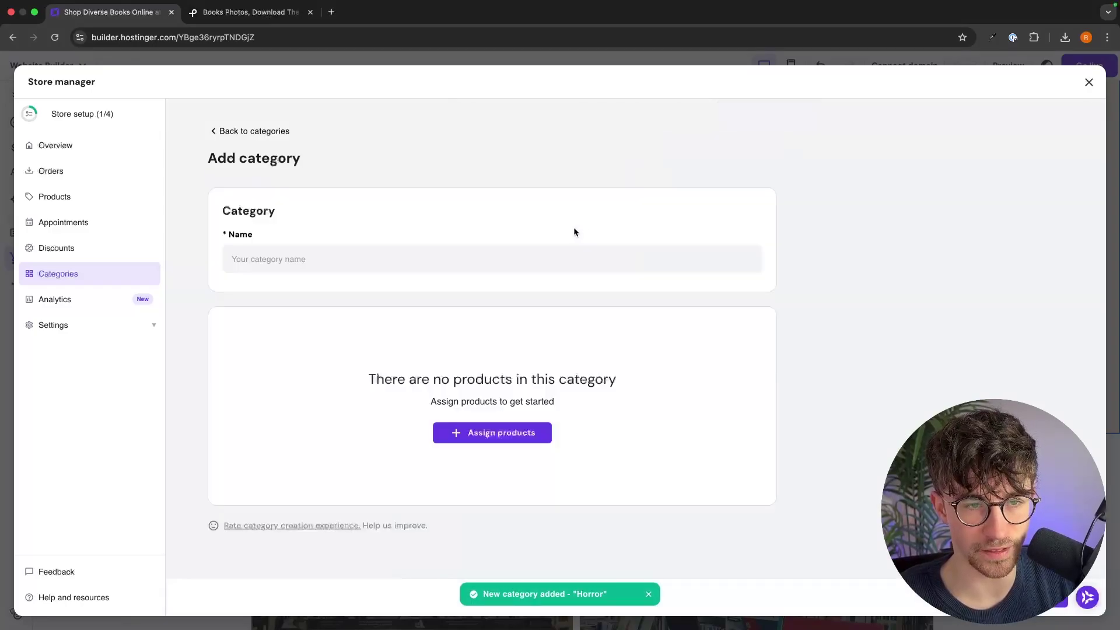
{"action": "left_click", "coordinate": [422, 262]}
{"action": "type", "text": "Clas"}
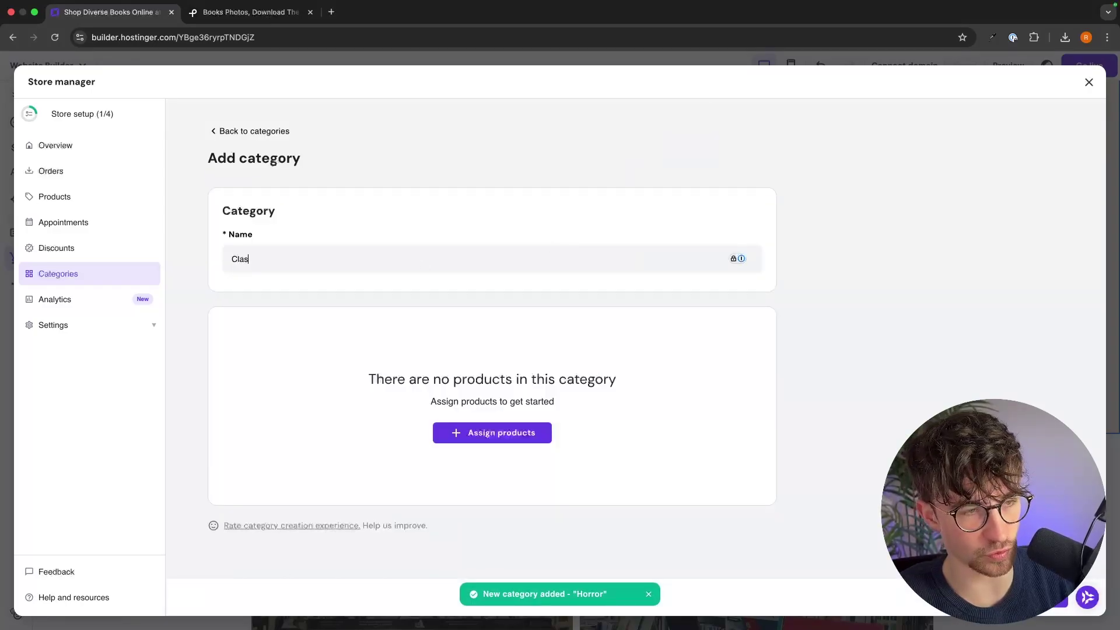
{"action": "type", "text": "sic Lit"}
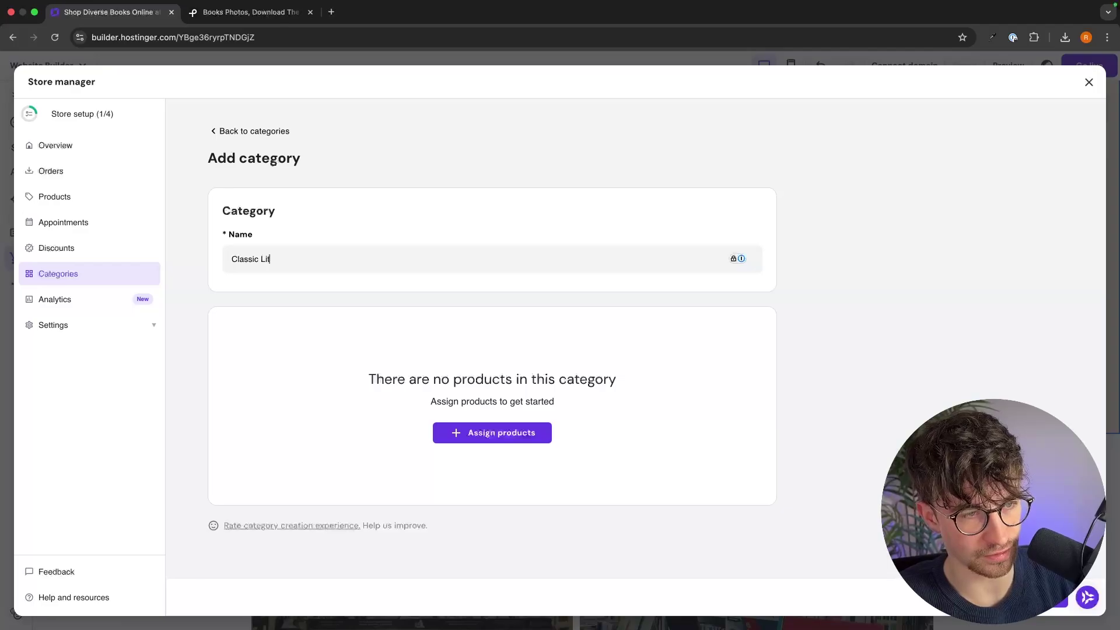
{"action": "type", "text": "eratur"}
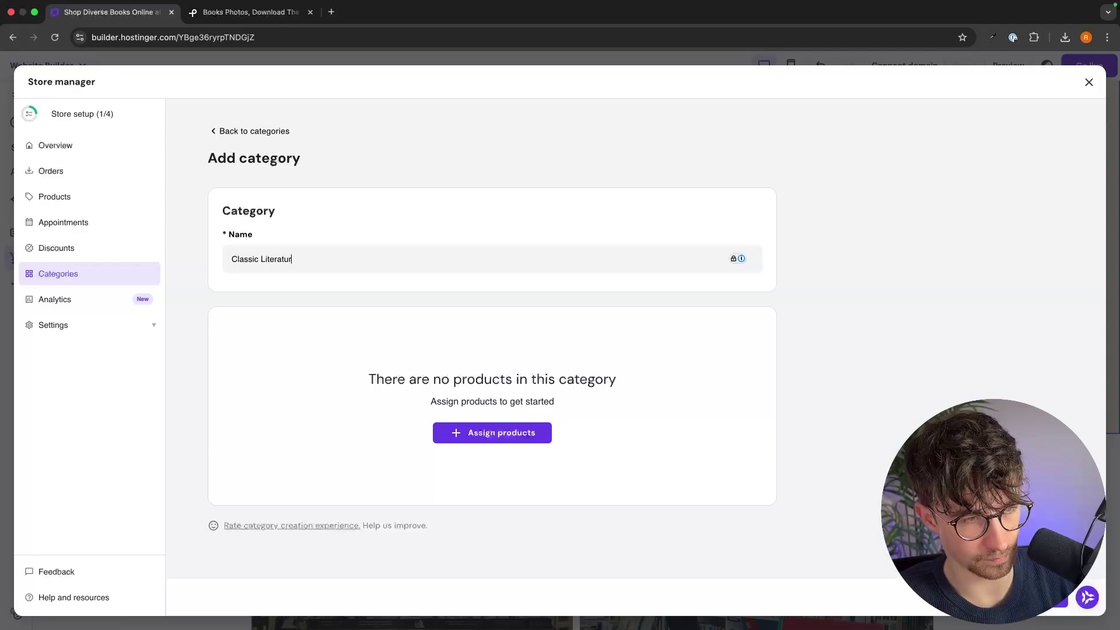
{"action": "type", "text": "e"}
{"action": "left_click", "coordinate": [490, 432]}
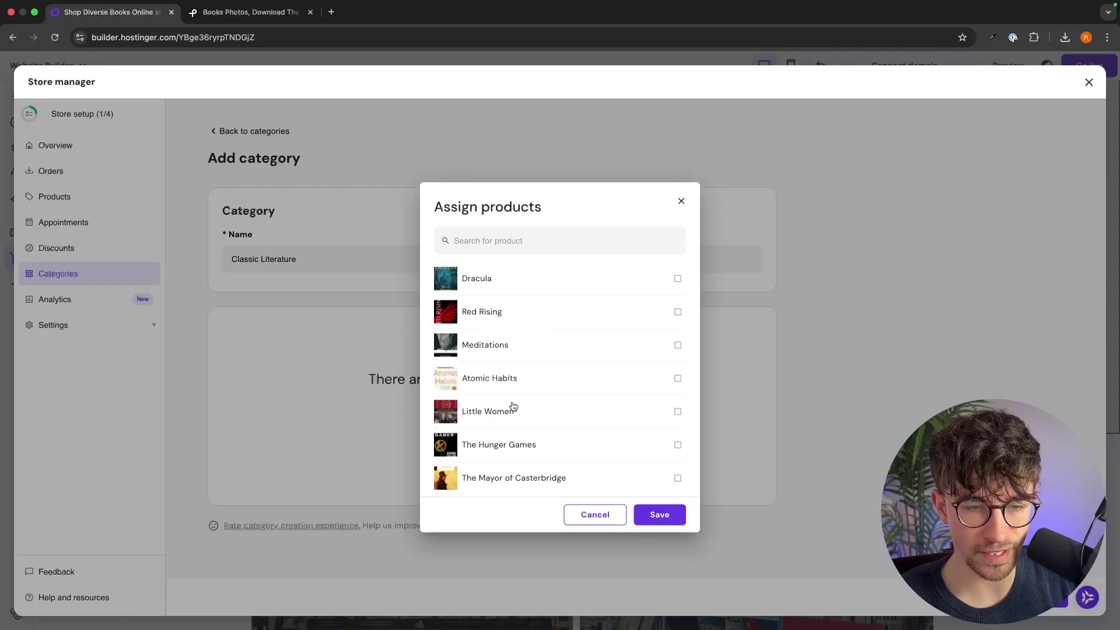
{"action": "left_click", "coordinate": [502, 411]}
{"action": "left_click", "coordinate": [538, 476]}
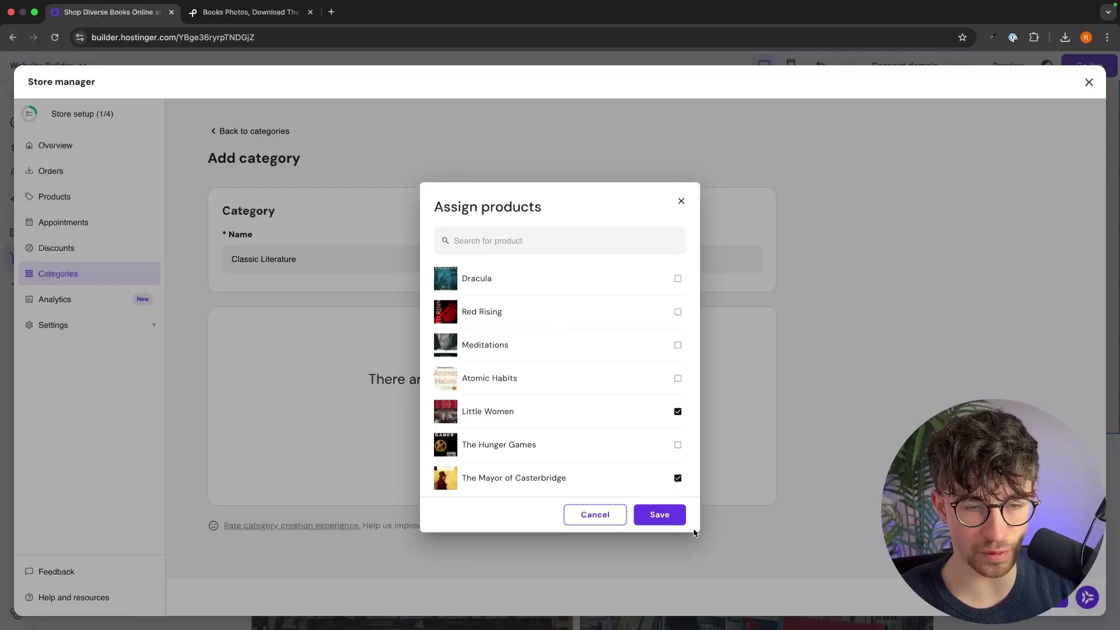
{"action": "left_click", "coordinate": [659, 516]}
{"action": "left_click", "coordinate": [1044, 596]}
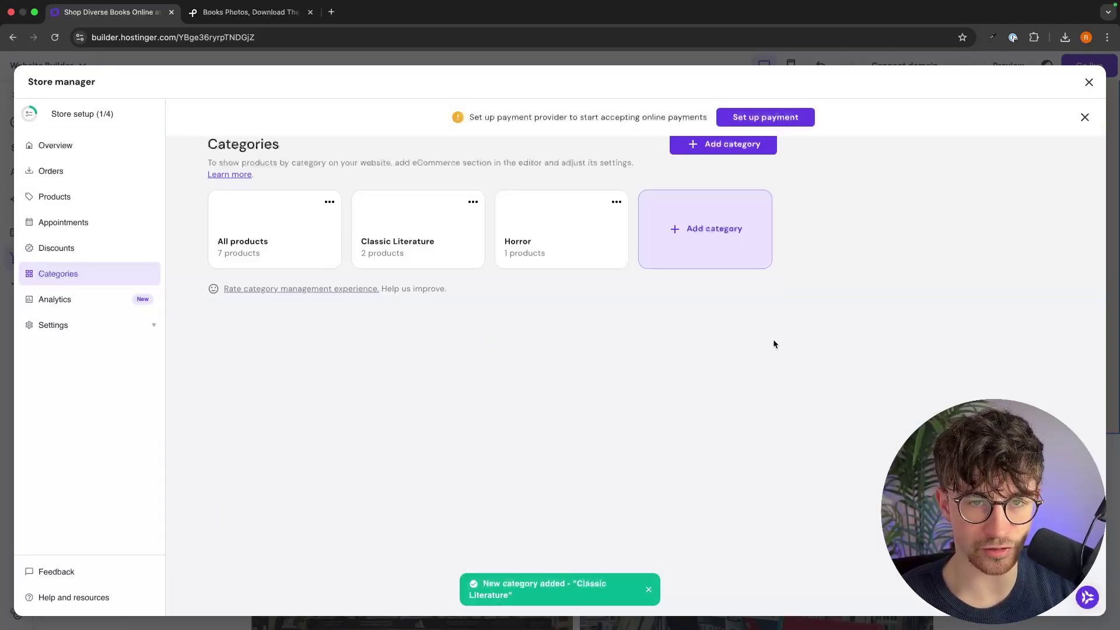
Create a product category named "Science Fiction" with Red Rising and The Hunger Games assigned to it, and save it
{"action": "left_click", "coordinate": [723, 236]}
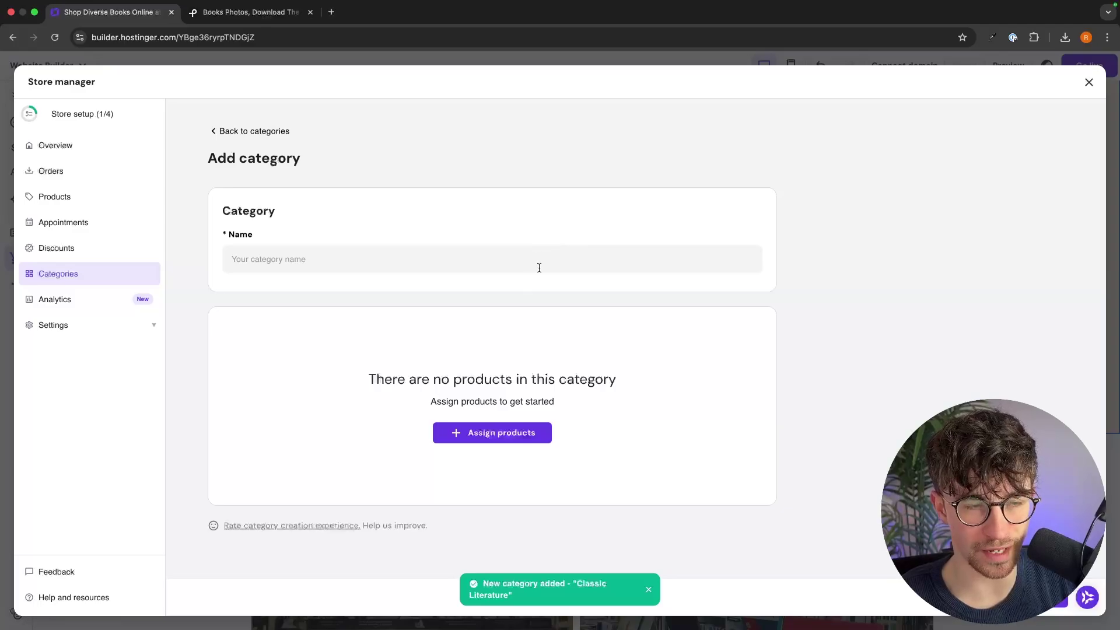
{"action": "left_click", "coordinate": [461, 434]}
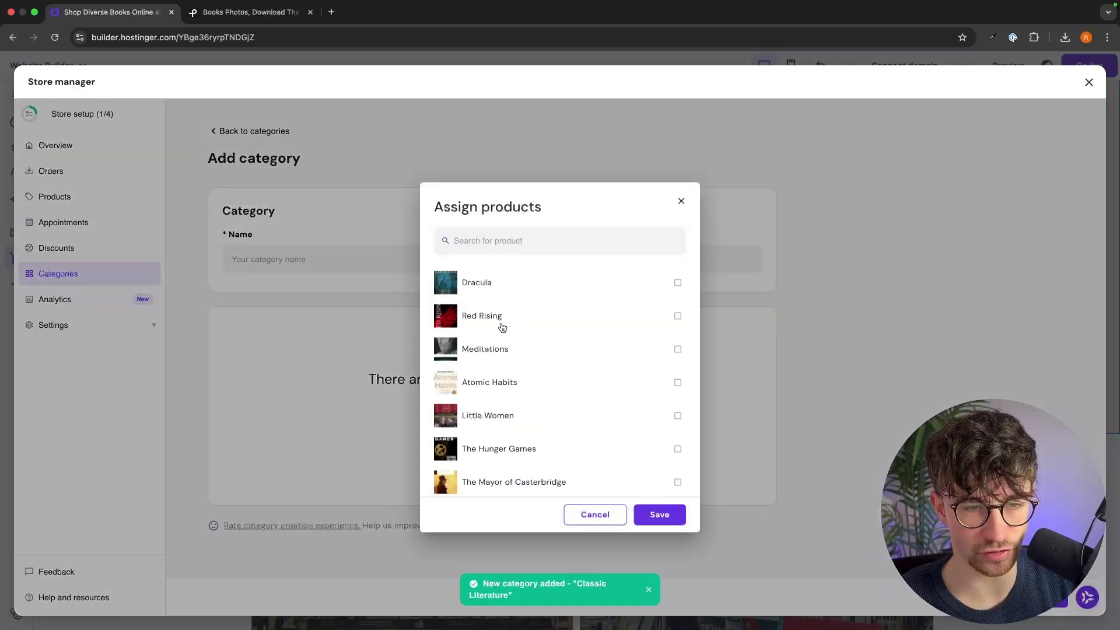
{"action": "left_click", "coordinate": [502, 326]}
{"action": "left_click", "coordinate": [500, 440]}
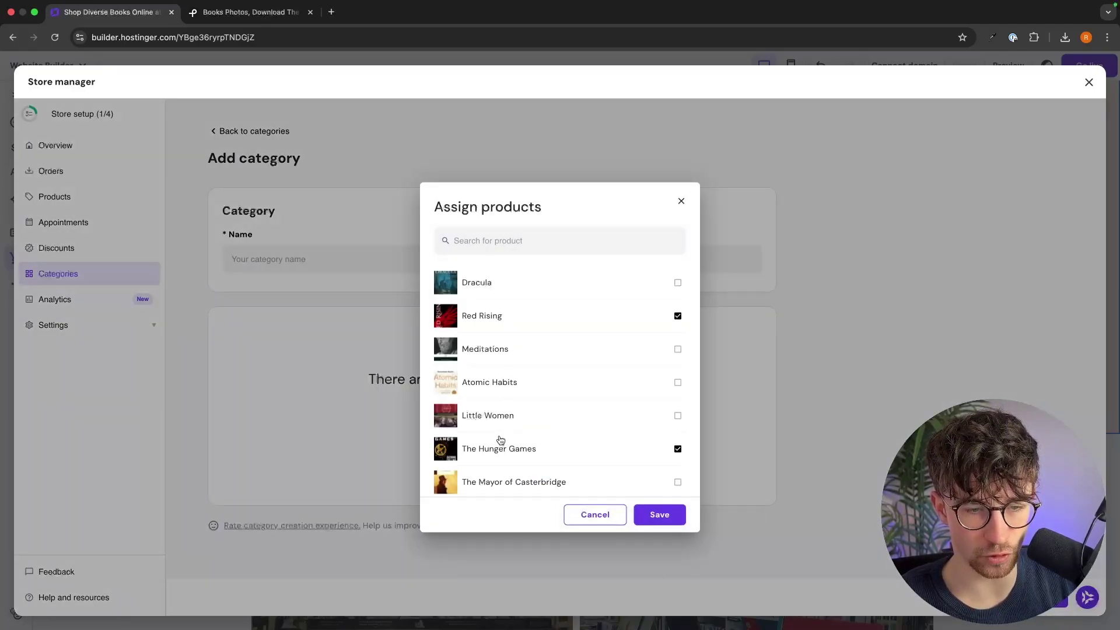
{"action": "left_click", "coordinate": [660, 518]}
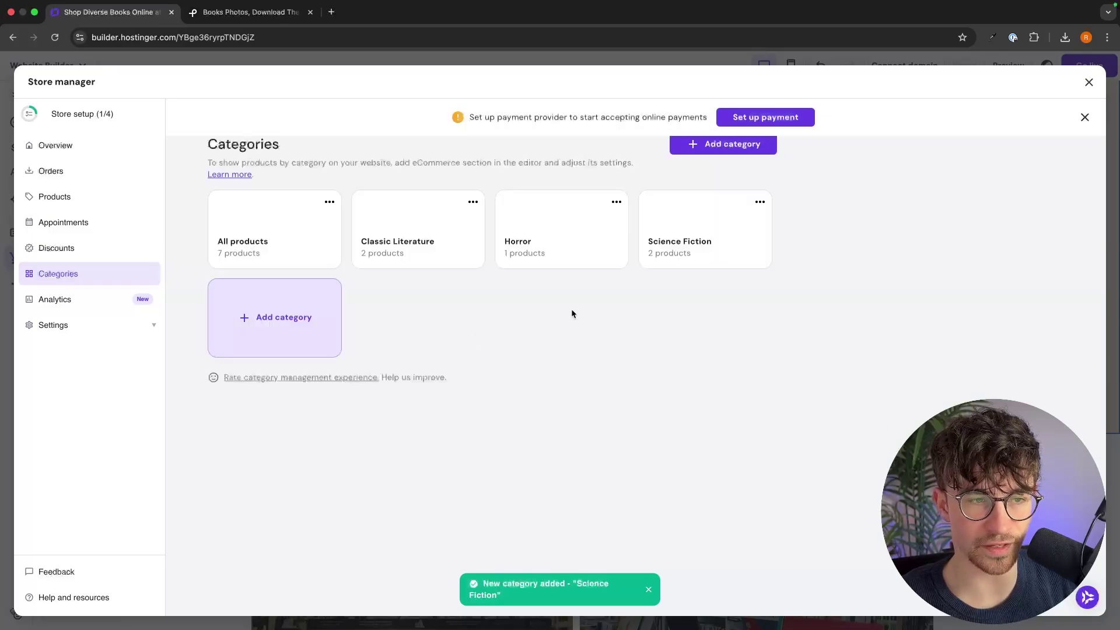
Create a product category named "Self Help" with Atomic Habits and Meditations assigned to it, and save it
{"action": "left_click", "coordinate": [305, 317]}
{"action": "left_click", "coordinate": [387, 258]}
{"action": "type", "text": "D"}
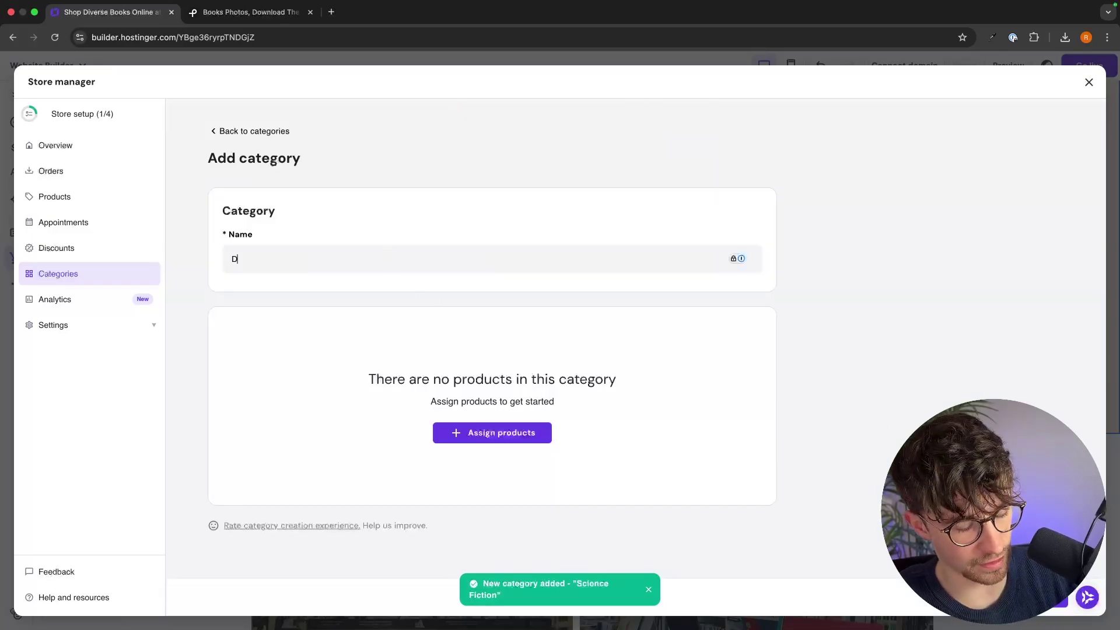
{"action": "key", "text": "BackSpace"}
{"action": "type", "text": "Self Help"}
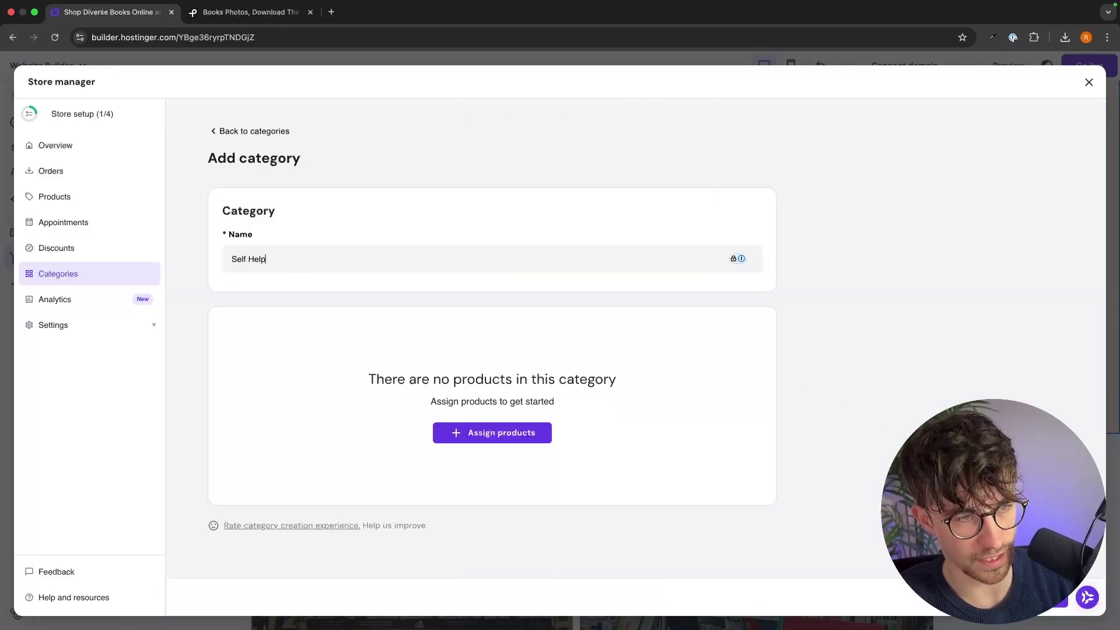
{"action": "left_click", "coordinate": [492, 433]}
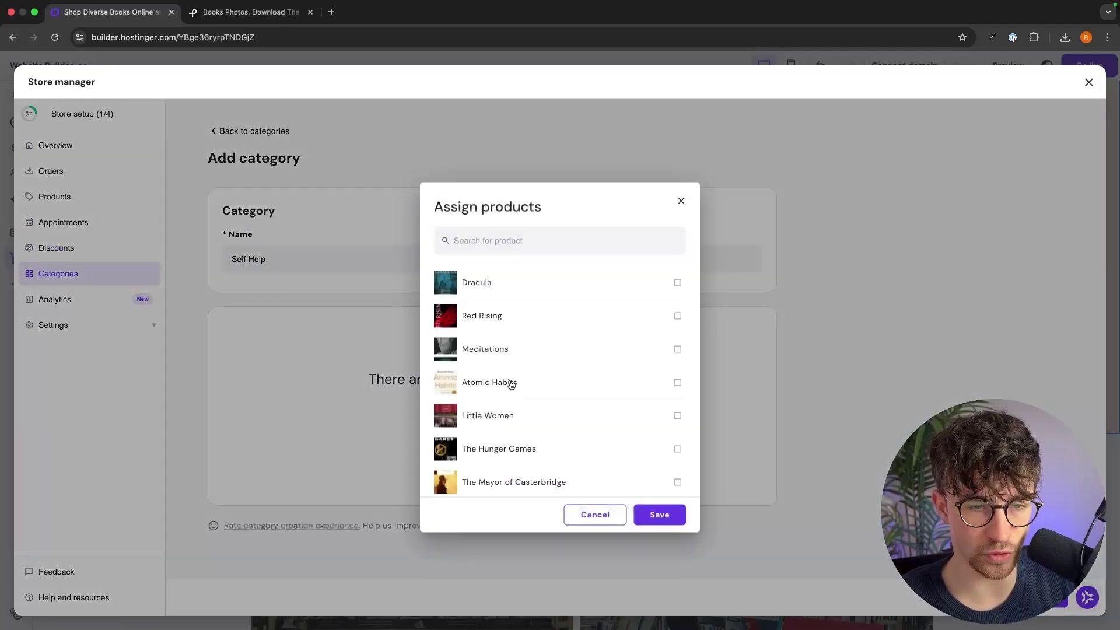
{"action": "left_click", "coordinate": [510, 384]}
{"action": "left_click", "coordinate": [491, 346]}
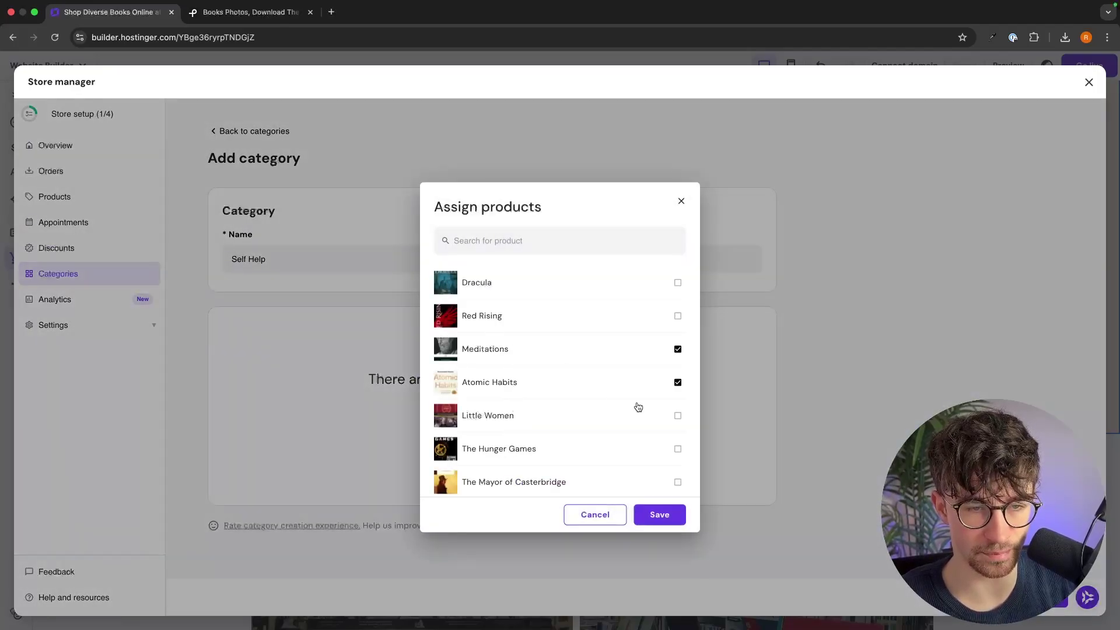
{"action": "left_click", "coordinate": [657, 515]}
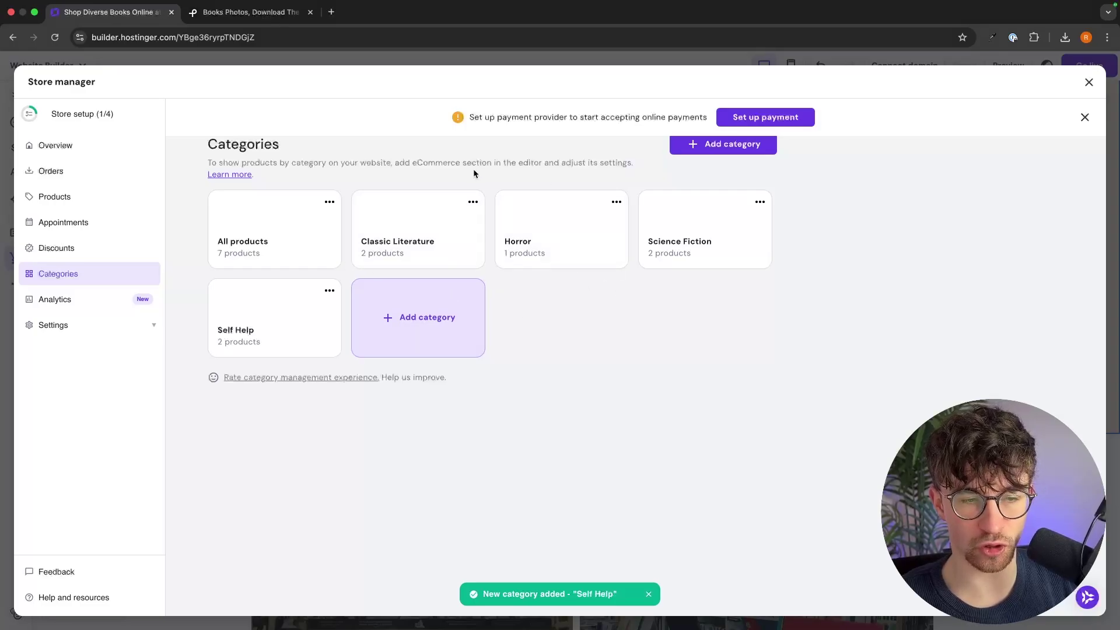
Close the store manager and look over the Fiction and Non-Fiction section of the home page
{"action": "left_click", "coordinate": [133, 204]}
{"action": "left_click", "coordinate": [115, 274]}
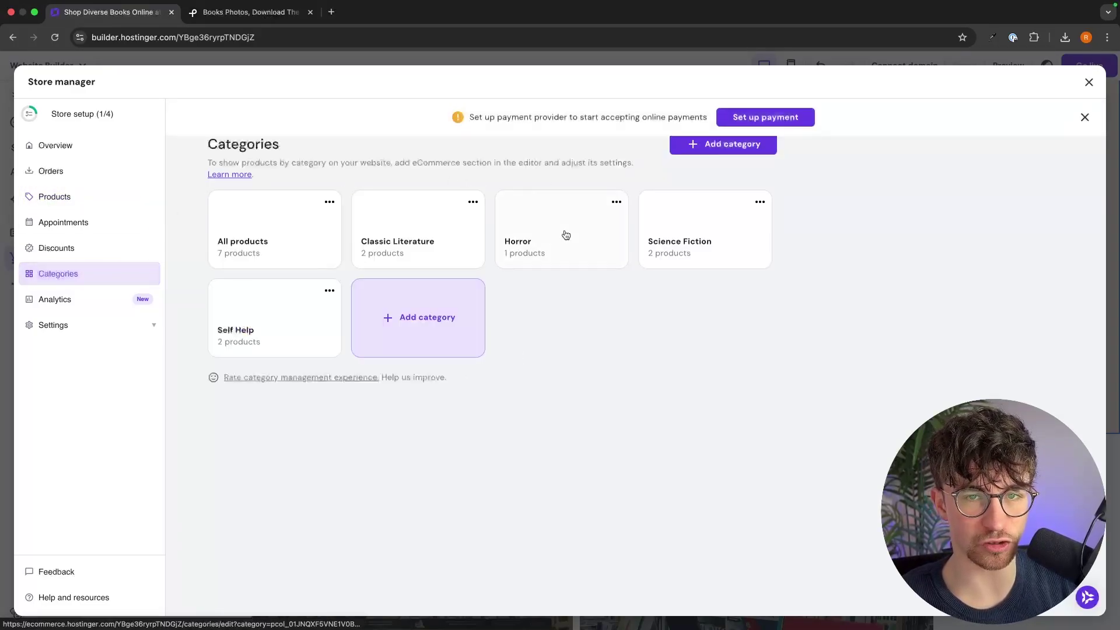
{"action": "left_click", "coordinate": [1088, 82]}
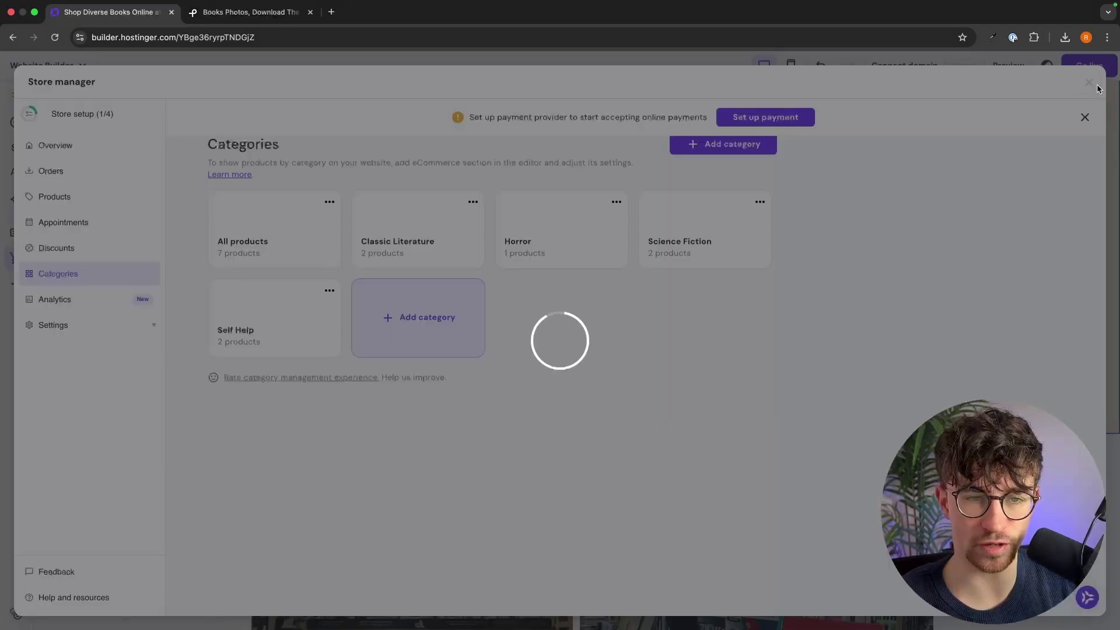
{"action": "scroll", "coordinate": [994, 207], "scroll_direction": "down", "scroll_amount": 5}
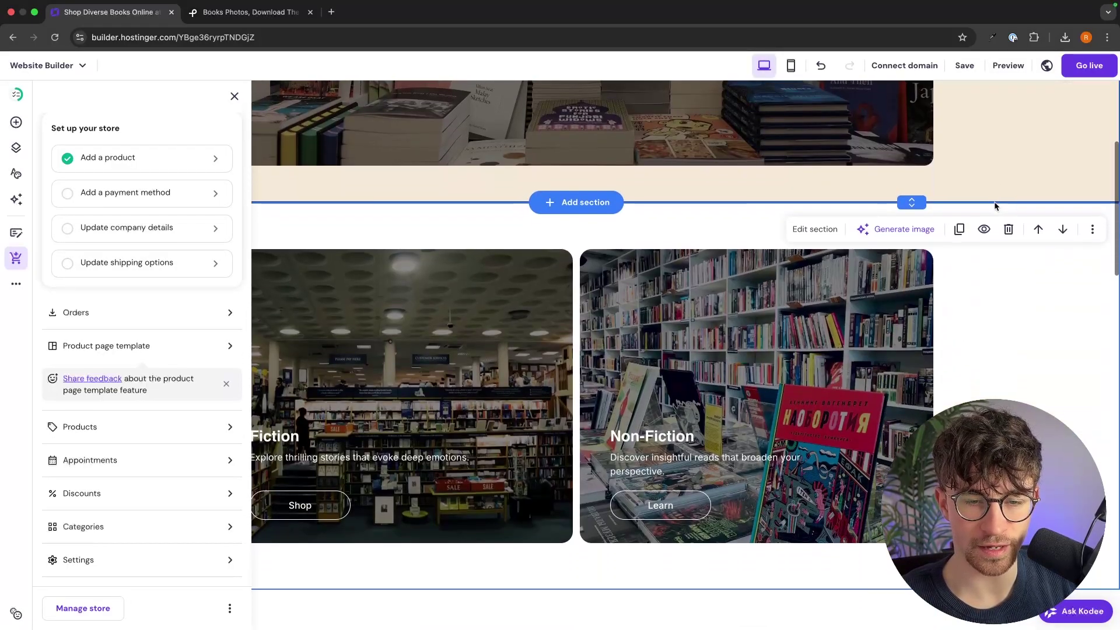
{"action": "left_click", "coordinate": [1006, 275]}
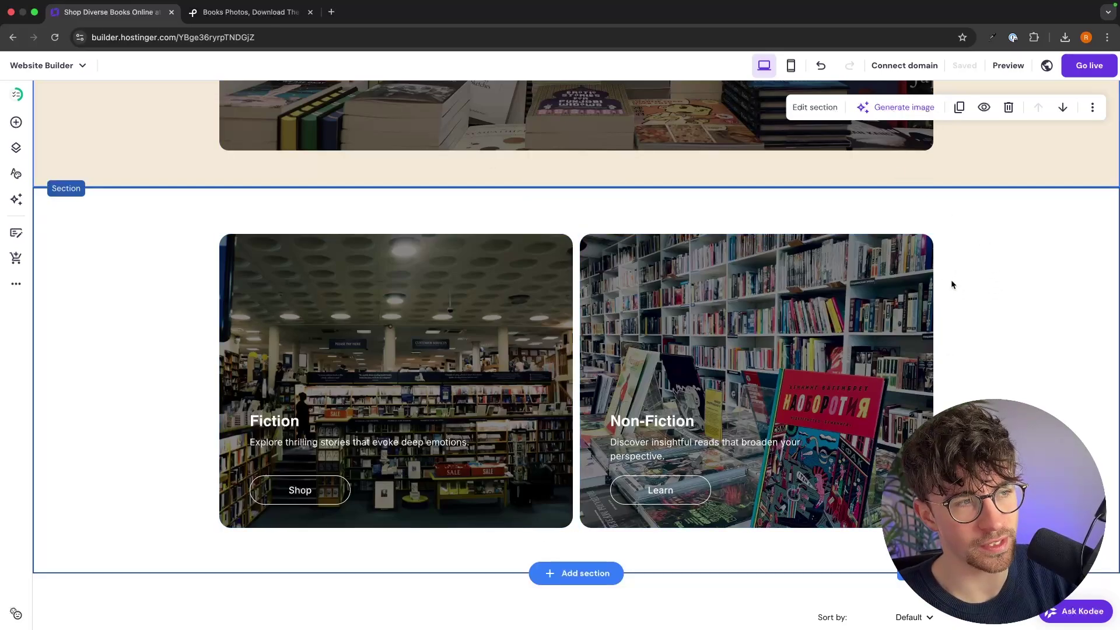
Add a new online store page to the site, using the first Product list template with the category sidebar
{"action": "left_click", "coordinate": [16, 149]}
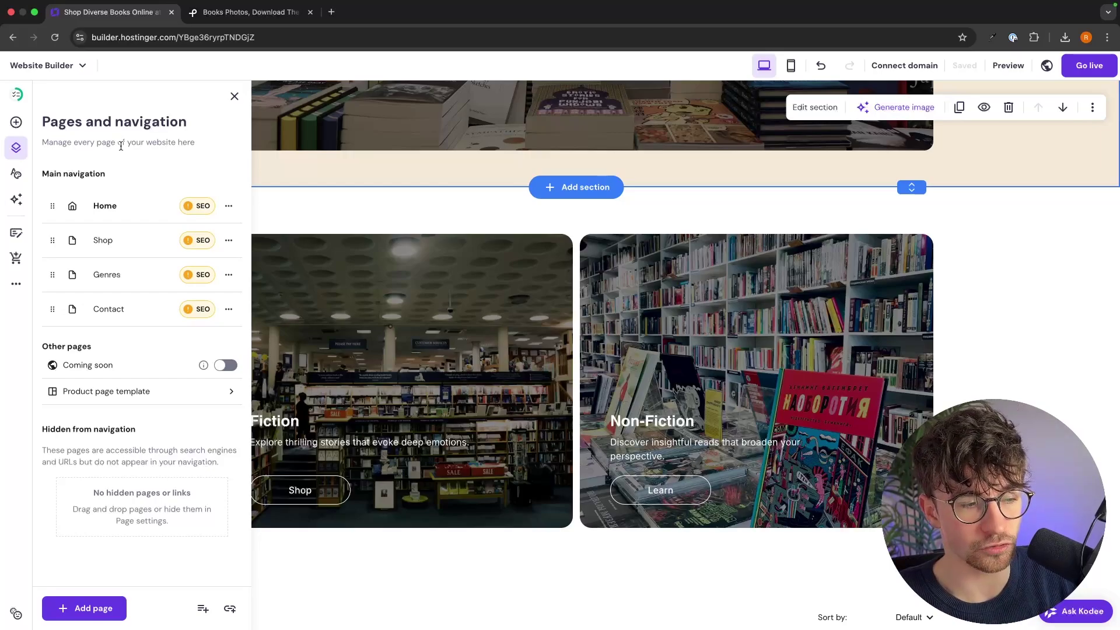
{"action": "left_click", "coordinate": [85, 614]}
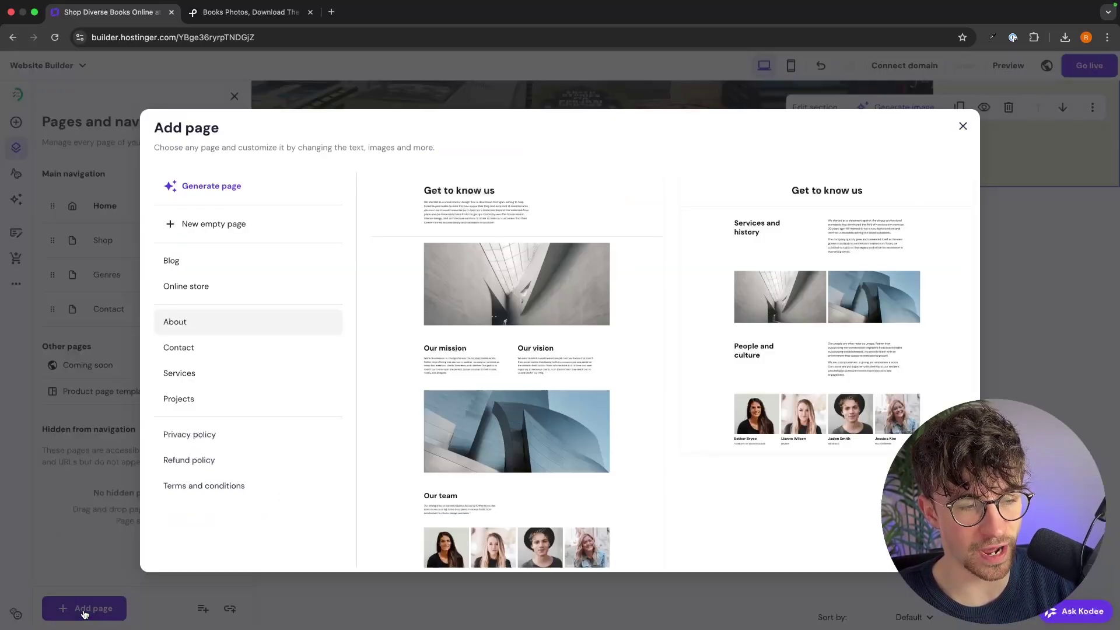
{"action": "left_click", "coordinate": [256, 290]}
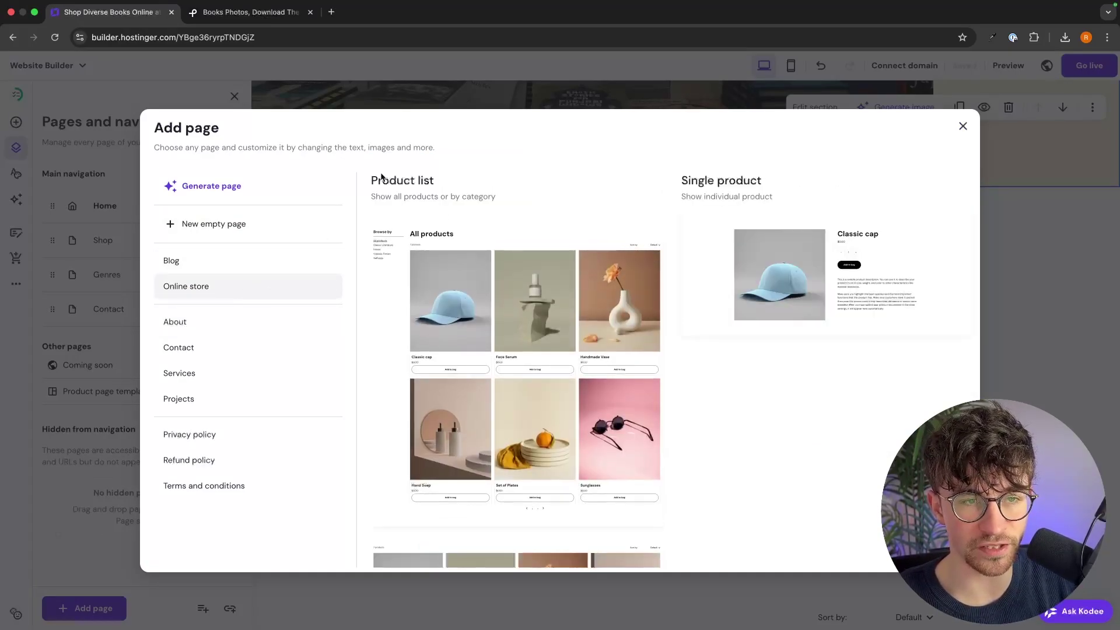
{"action": "scroll", "coordinate": [589, 320], "scroll_direction": "down", "scroll_amount": 4}
{"action": "scroll", "coordinate": [588, 320], "scroll_direction": "down", "scroll_amount": 10}
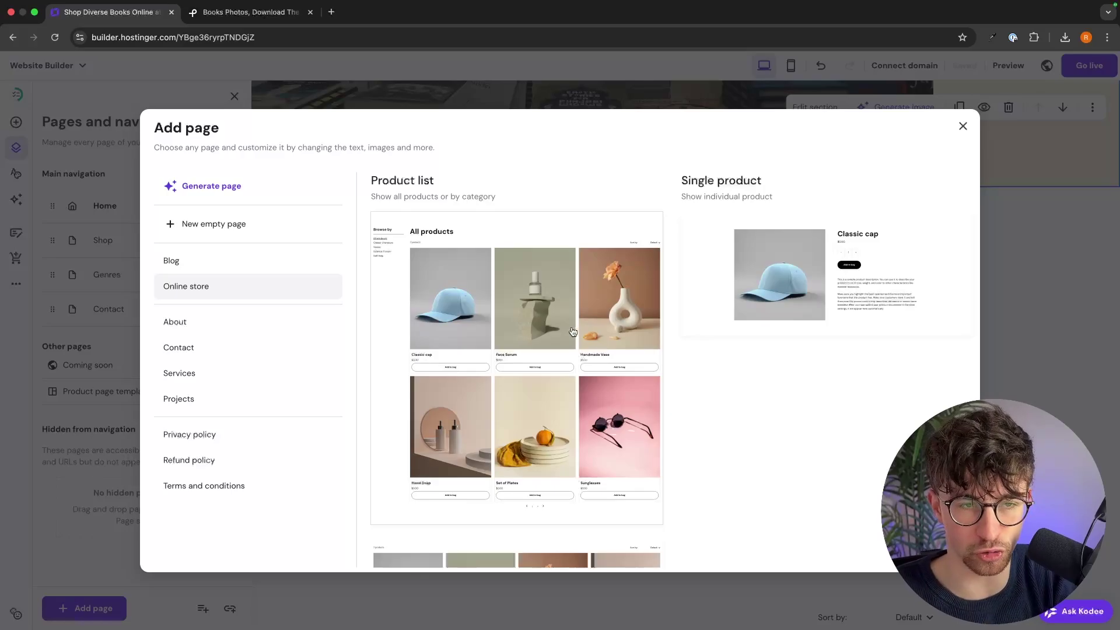
{"action": "left_click", "coordinate": [558, 314]}
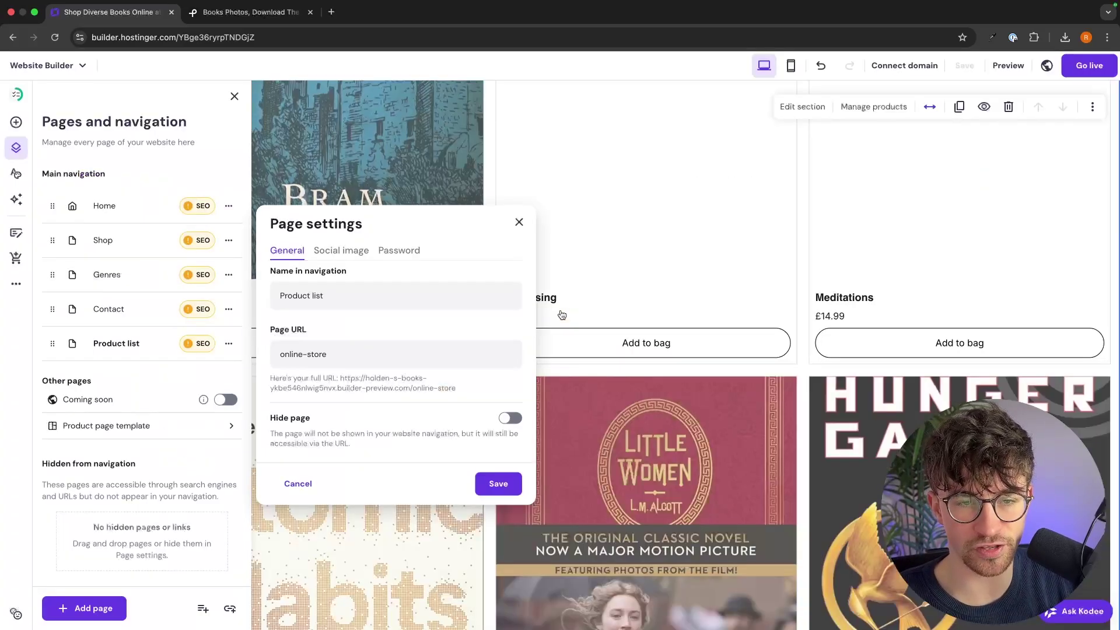
Name the new product list page "Self Help", hide it from the site navigation and save its page settings
{"action": "triple_click", "coordinate": [424, 295]}
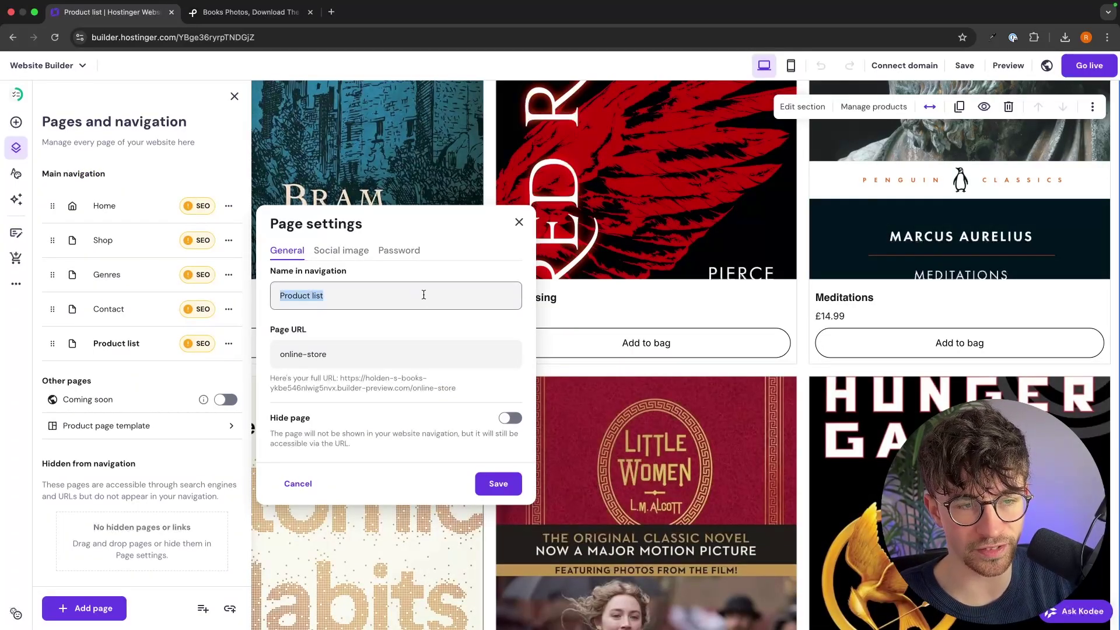
{"action": "type", "text": "S"}
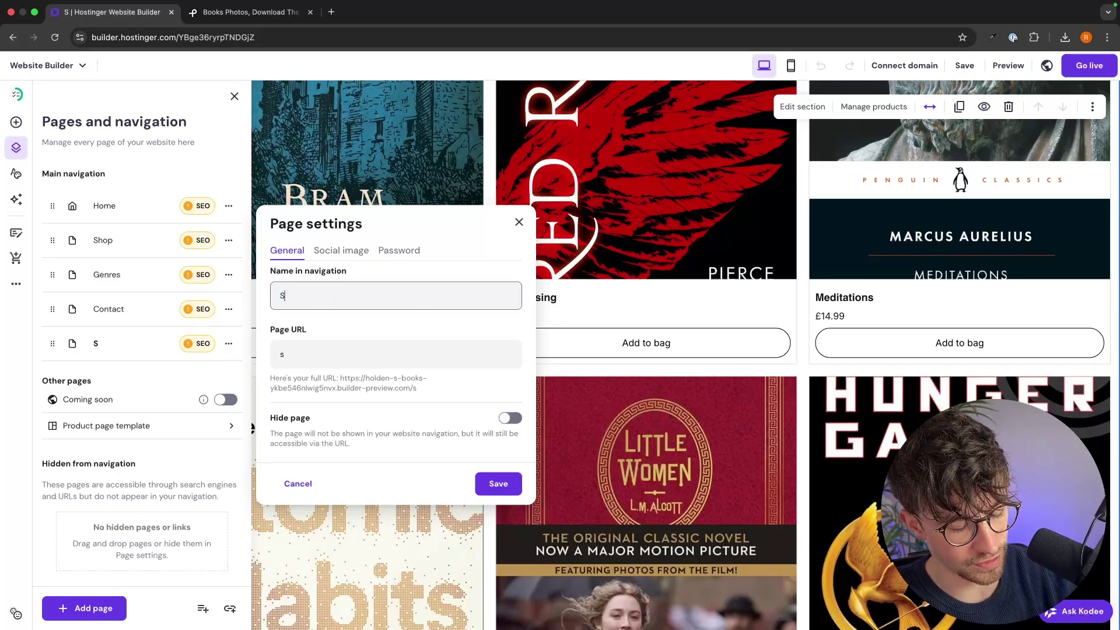
{"action": "type", "text": "elf Help"}
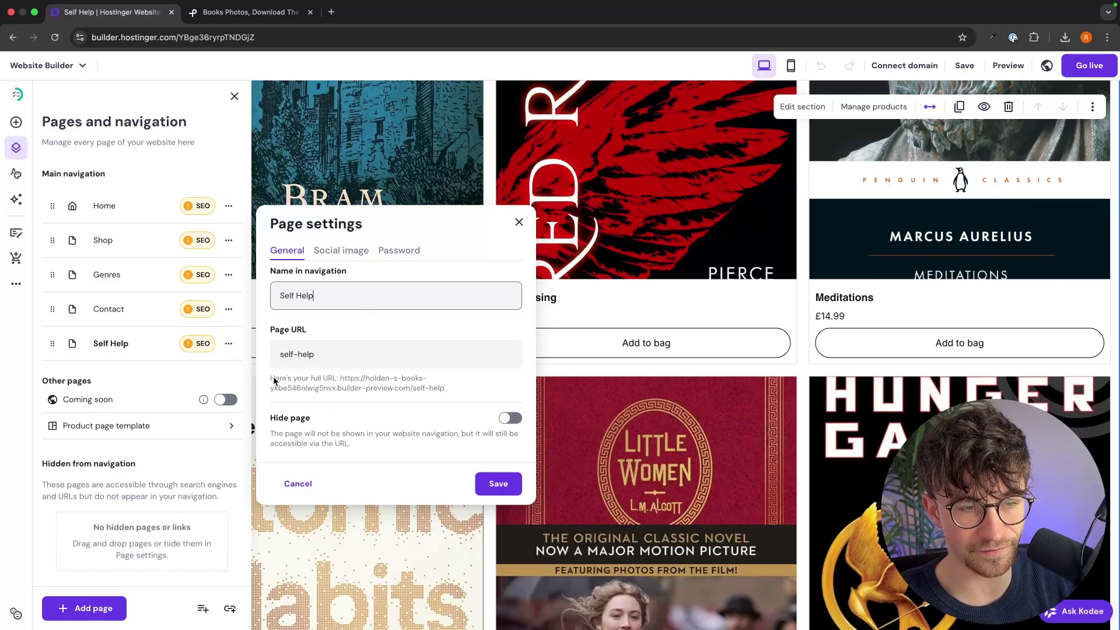
{"action": "left_click", "coordinate": [514, 417]}
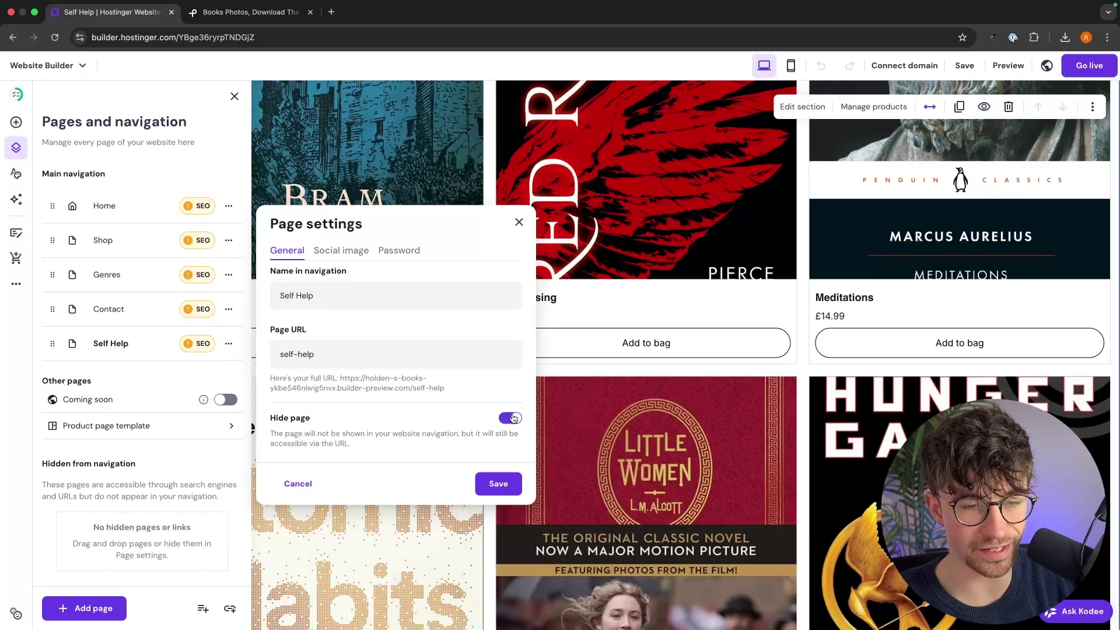
{"action": "scroll", "coordinate": [944, 306], "scroll_direction": "up", "scroll_amount": 5}
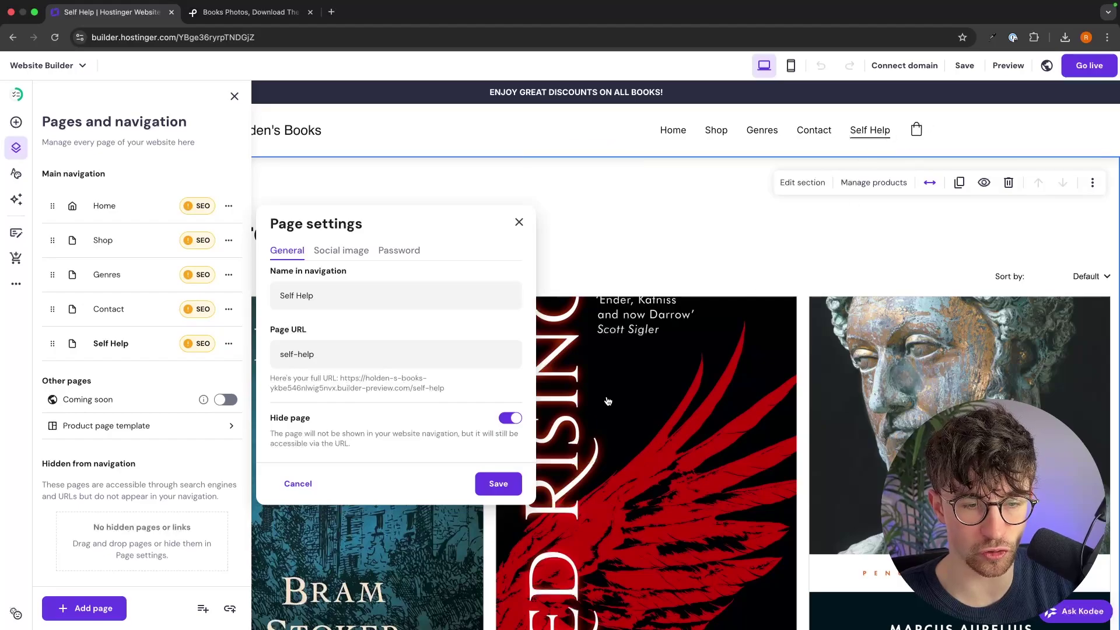
{"action": "left_click", "coordinate": [513, 486]}
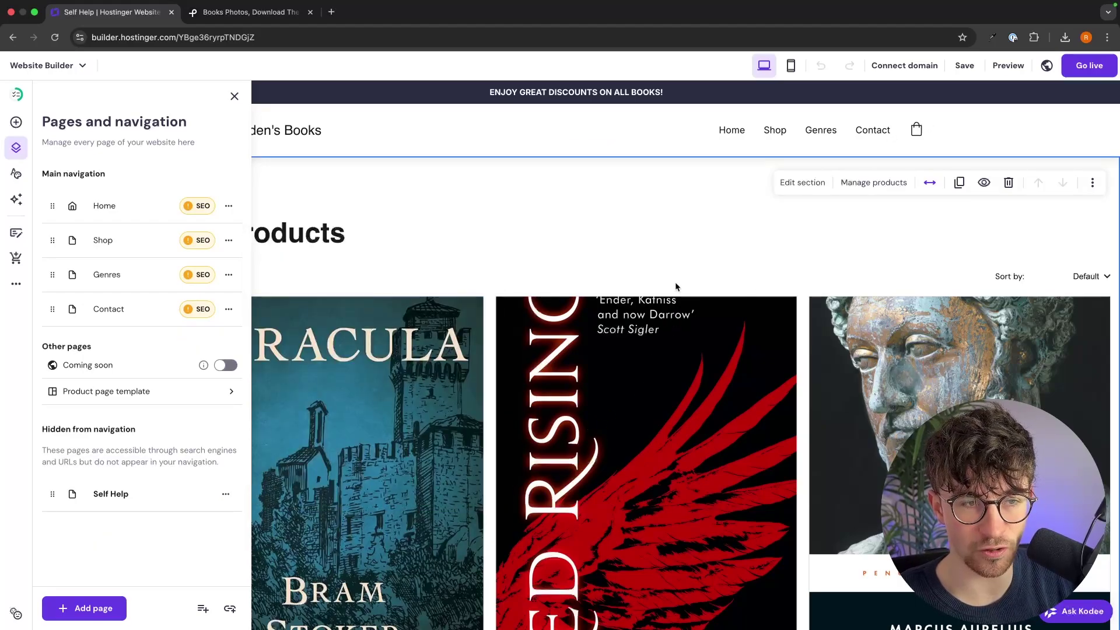
Turn off showing categories as filters for the product list section on the Self Help page
{"action": "left_click", "coordinate": [687, 197]}
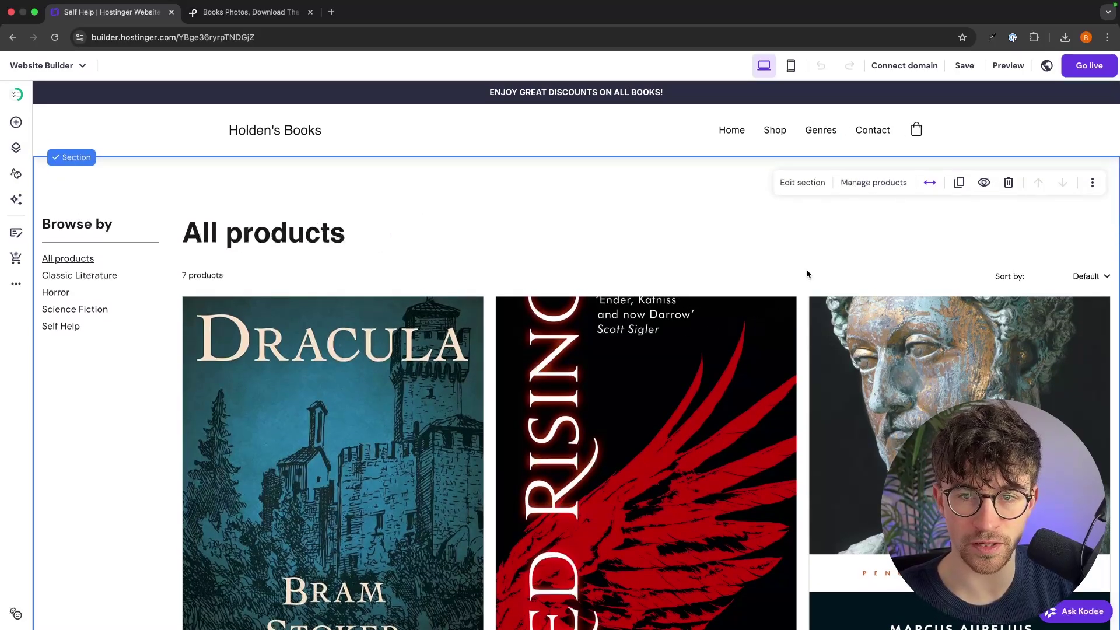
{"action": "left_click", "coordinate": [822, 184]}
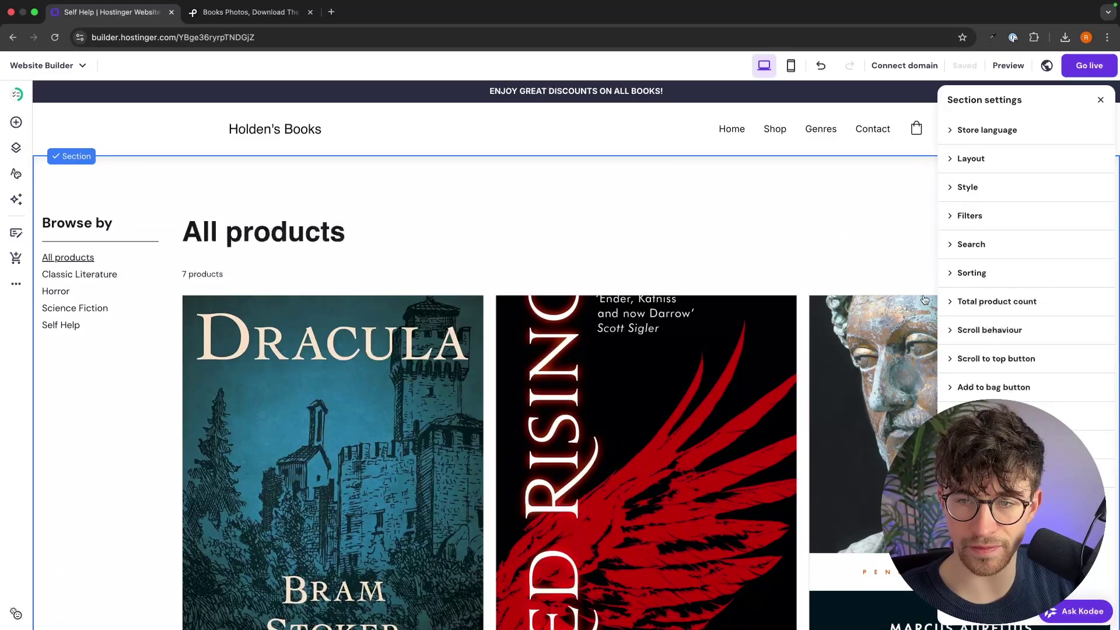
{"action": "left_click", "coordinate": [969, 217]}
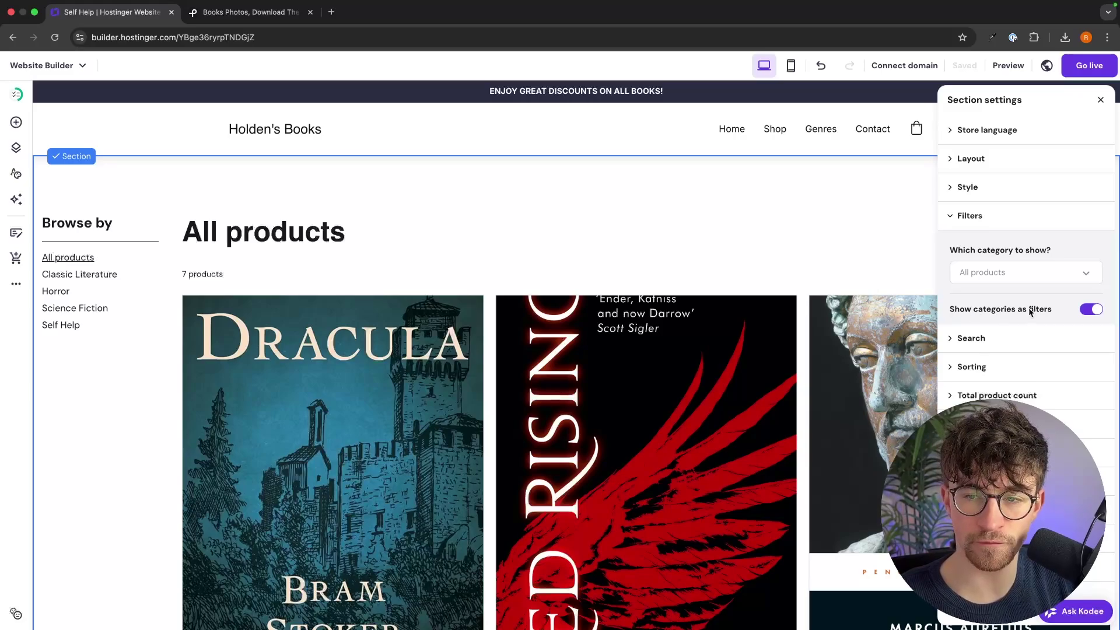
{"action": "left_click", "coordinate": [1091, 310]}
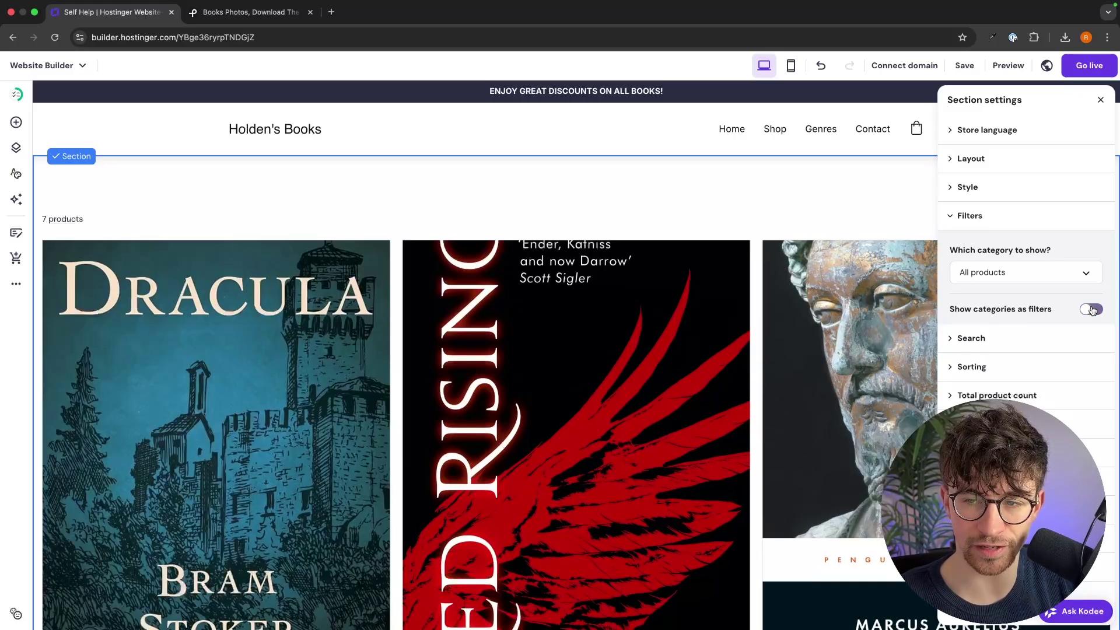
Limit the Self Help page's product list to the Self Help category and close the section settings
{"action": "left_click", "coordinate": [1041, 272]}
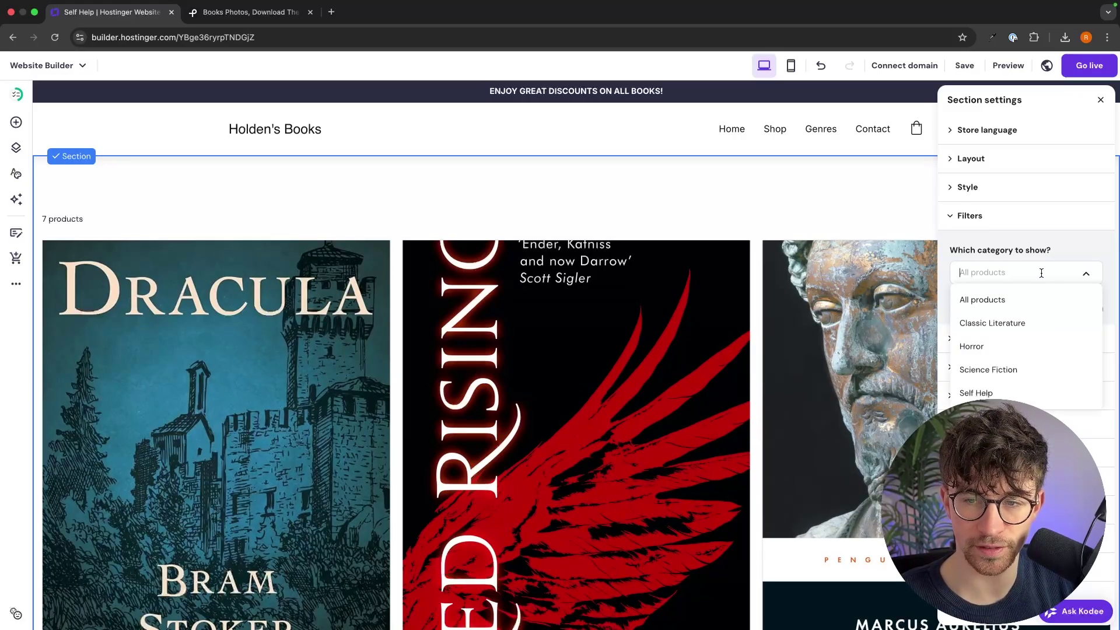
{"action": "left_click", "coordinate": [1001, 390]}
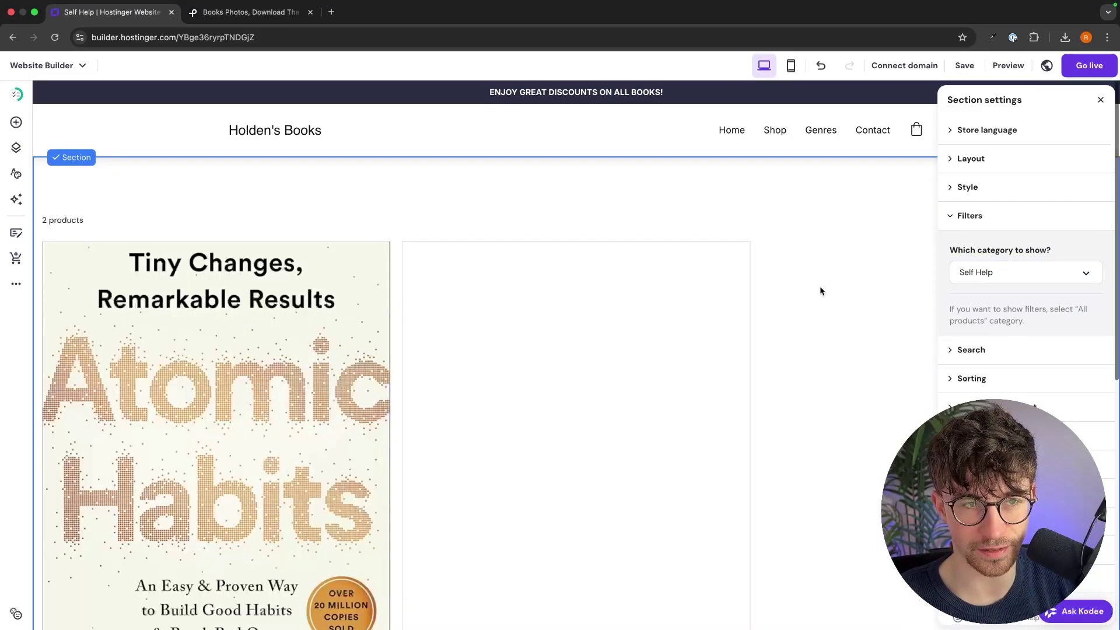
{"action": "left_click", "coordinate": [845, 294]}
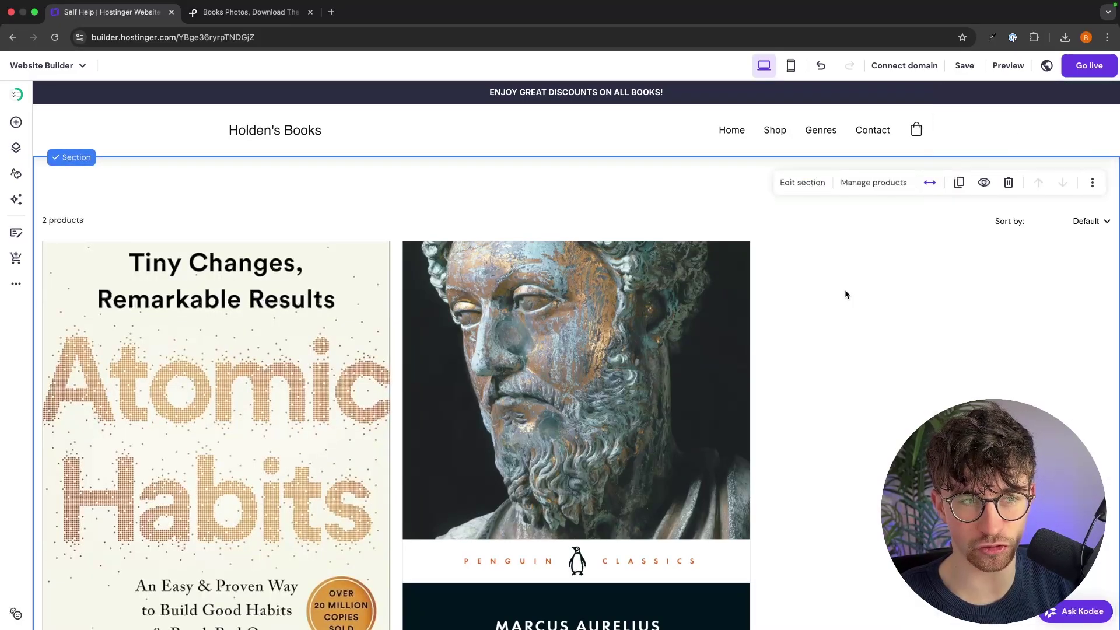
{"action": "scroll", "coordinate": [845, 304], "scroll_direction": "down", "scroll_amount": 5}
{"action": "scroll", "coordinate": [845, 312], "scroll_direction": "up", "scroll_amount": 5}
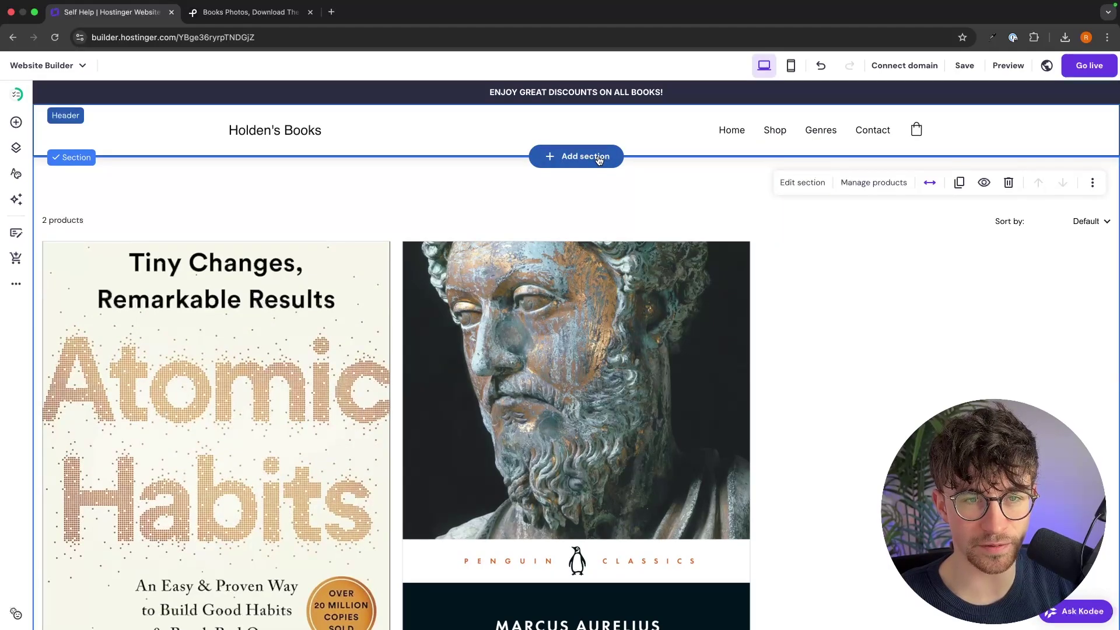
Add a blank section above the Self Help product list and place a text element in it reading "Self Help"
{"action": "left_click", "coordinate": [597, 156]}
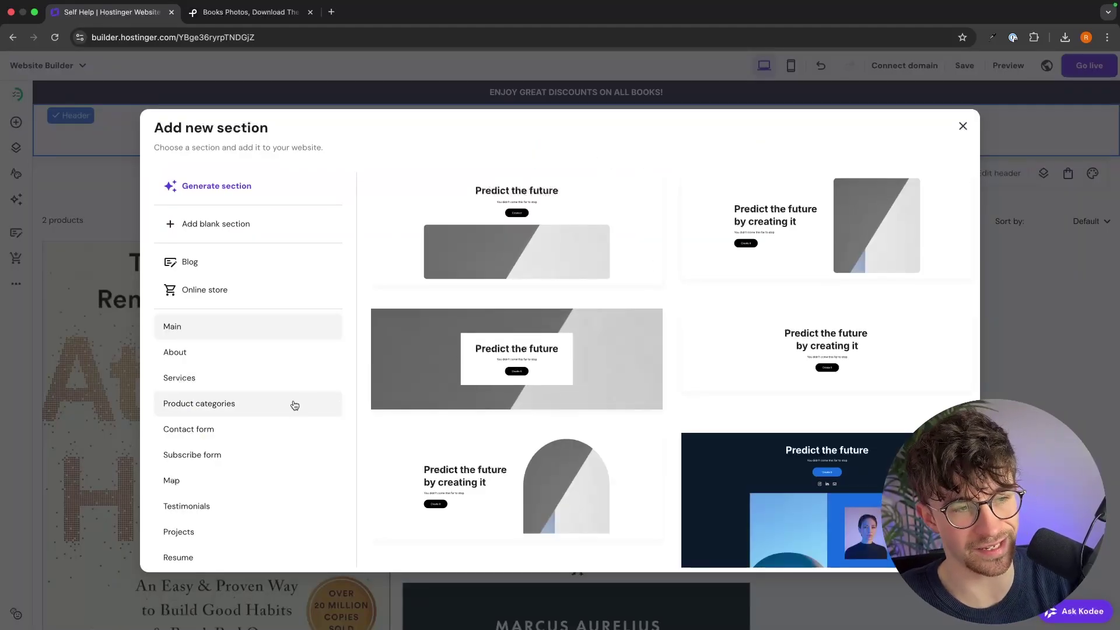
{"action": "left_click", "coordinate": [256, 222]}
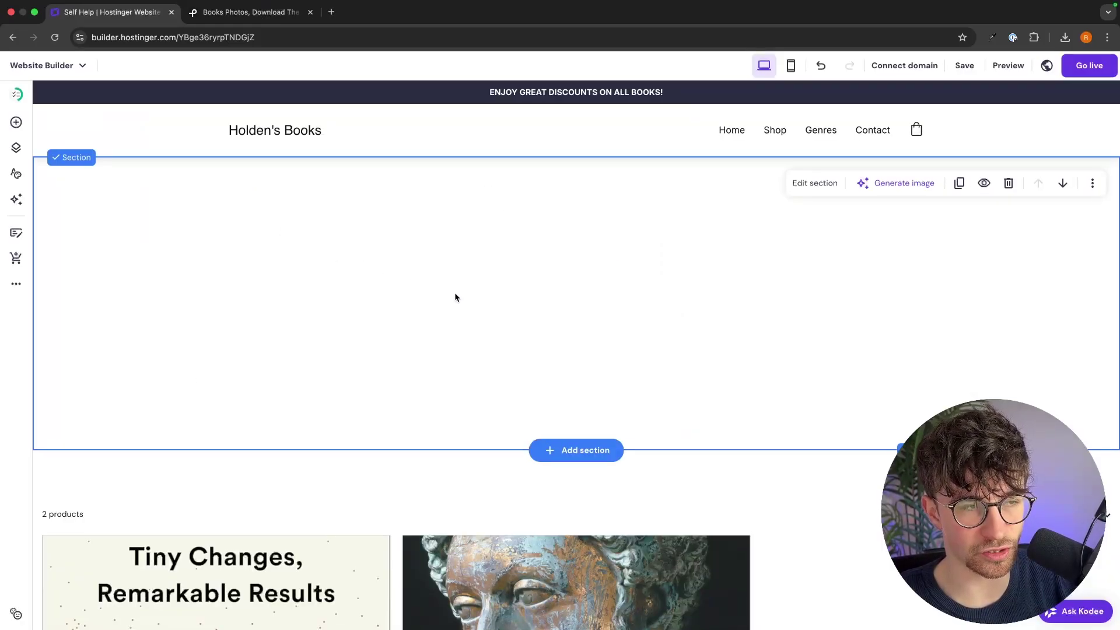
{"action": "left_click", "coordinate": [16, 122]}
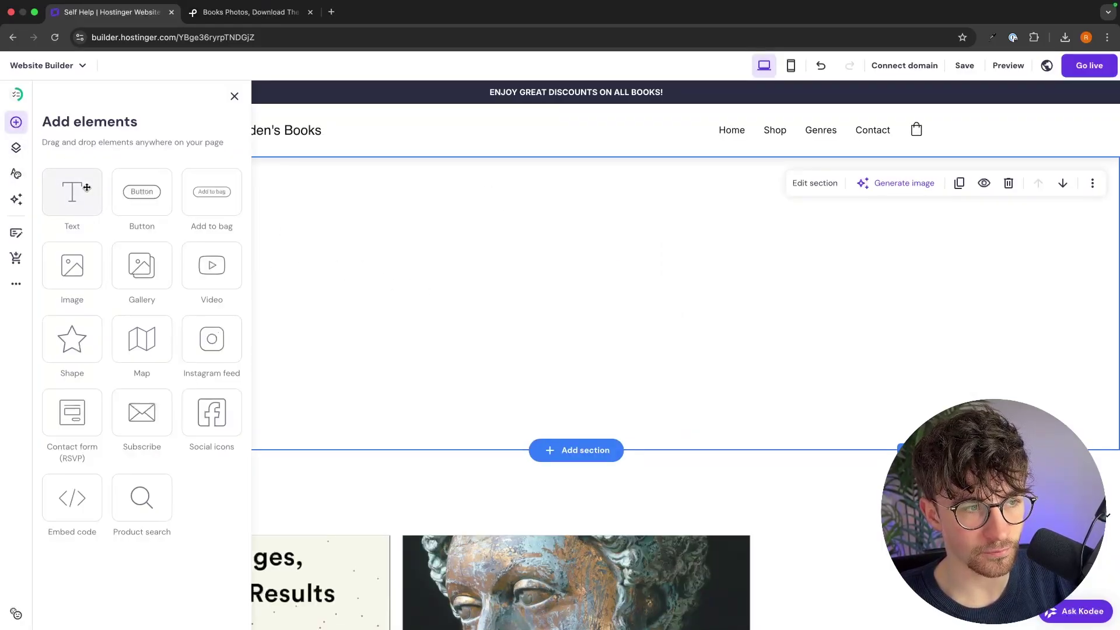
{"action": "left_click_drag", "start_coordinate": [81, 189], "coordinate": [370, 255]}
{"action": "left_click", "coordinate": [457, 296]}
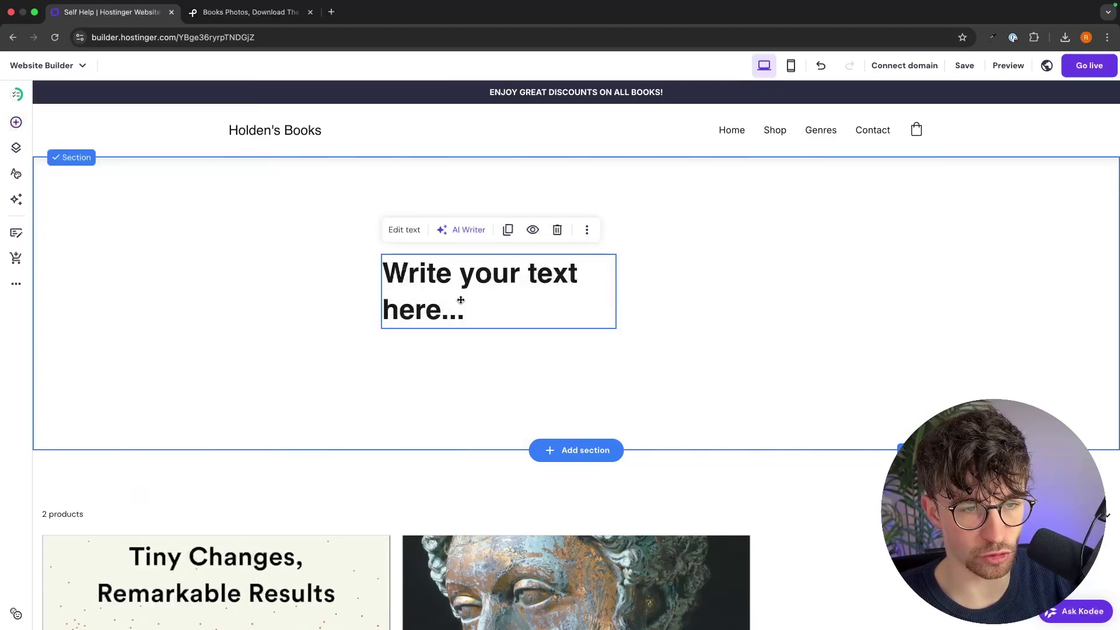
{"action": "left_click", "coordinate": [460, 300]}
{"action": "type", "text": "Self "}
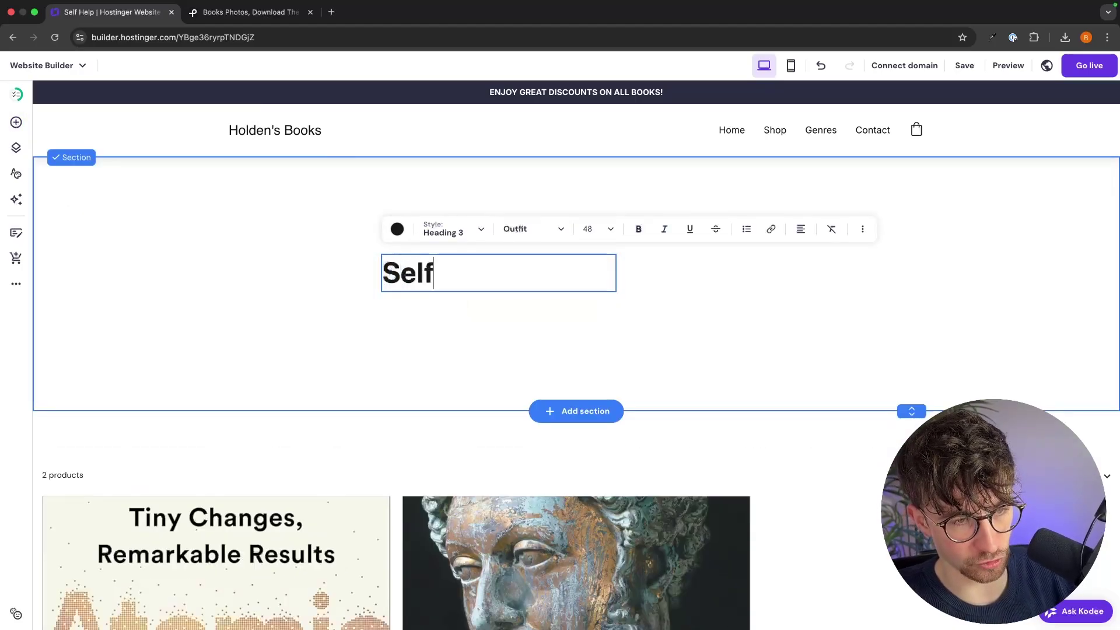
{"action": "type", "text": "Help"}
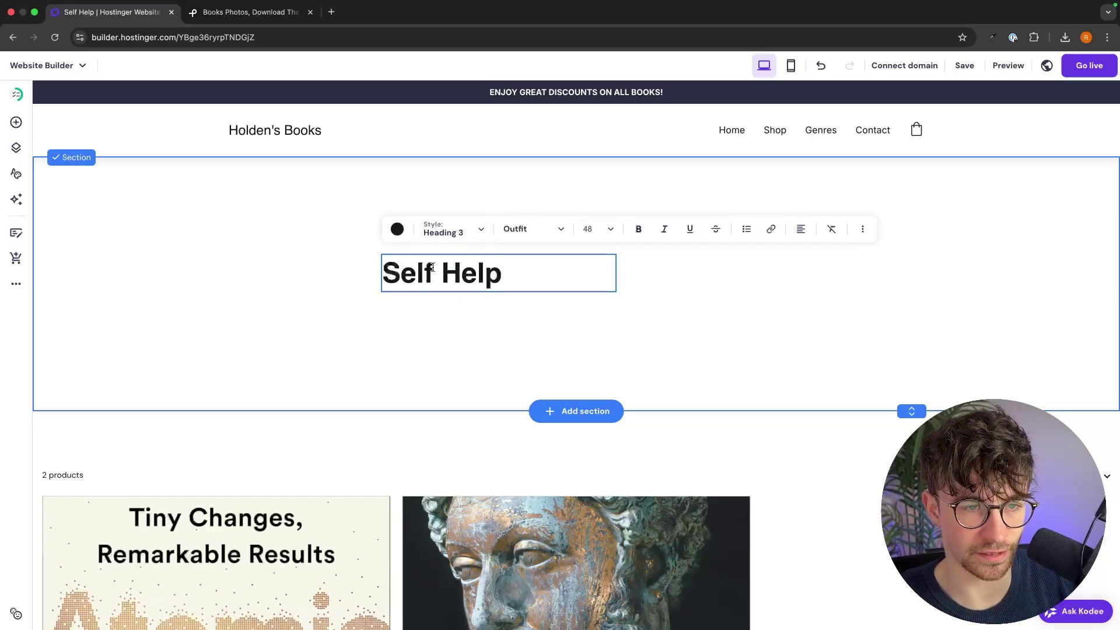
Fit the Self Help heading's box to its text, center it near the section's upper edge and shrink the section to just below it
{"action": "left_click_drag", "start_coordinate": [432, 267], "coordinate": [616, 263]}
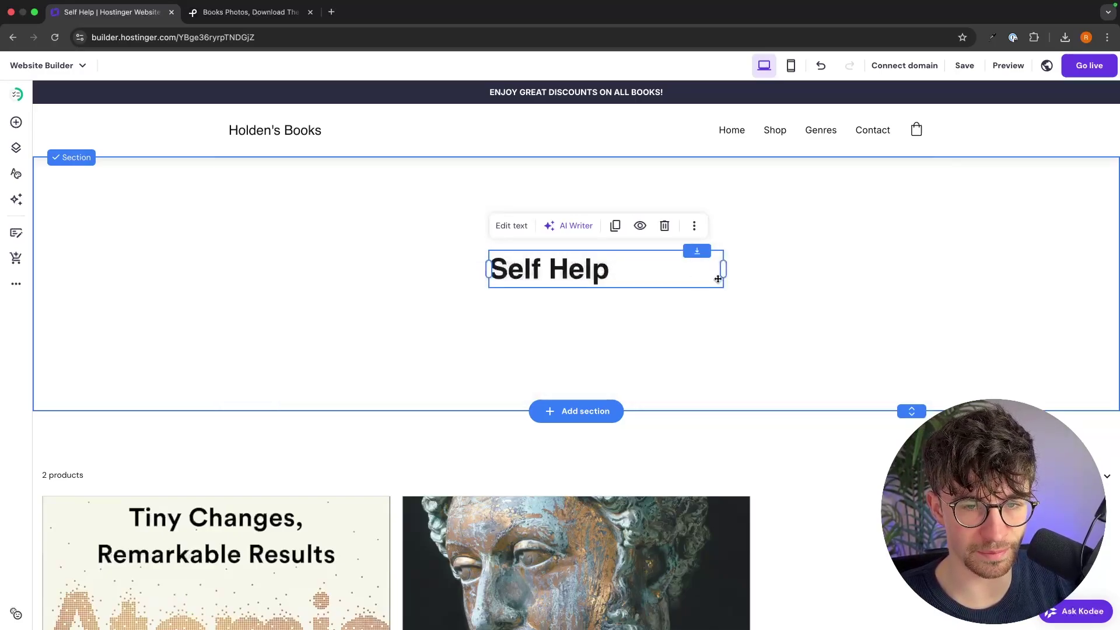
{"action": "left_click_drag", "start_coordinate": [718, 279], "coordinate": [609, 268]}
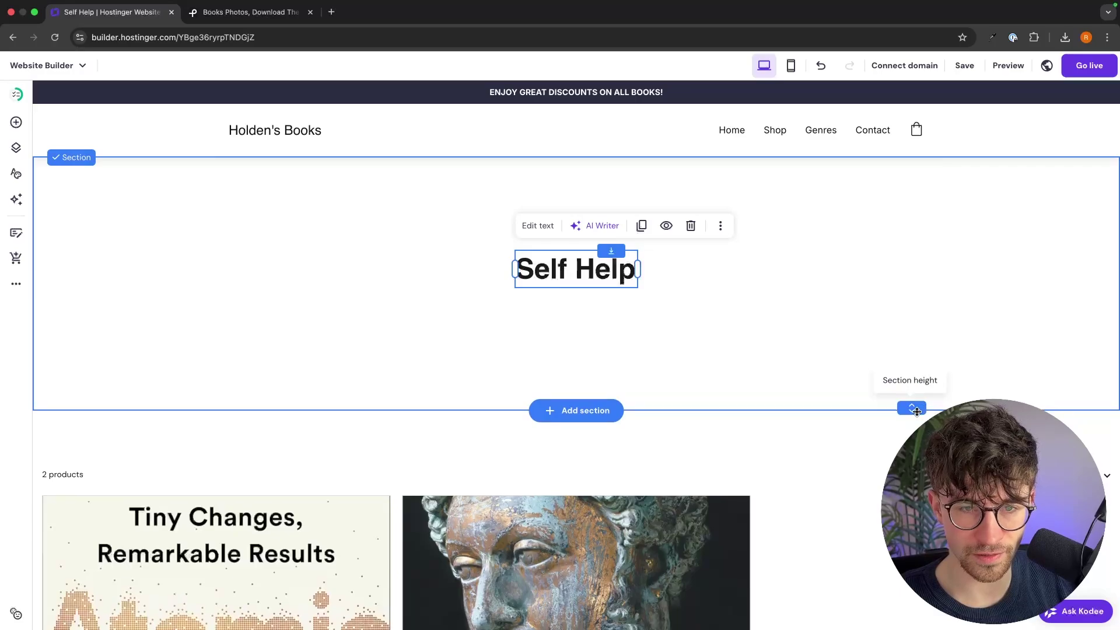
{"action": "left_click_drag", "start_coordinate": [917, 412], "coordinate": [903, 269]}
{"action": "left_click_drag", "start_coordinate": [558, 268], "coordinate": [564, 215]}
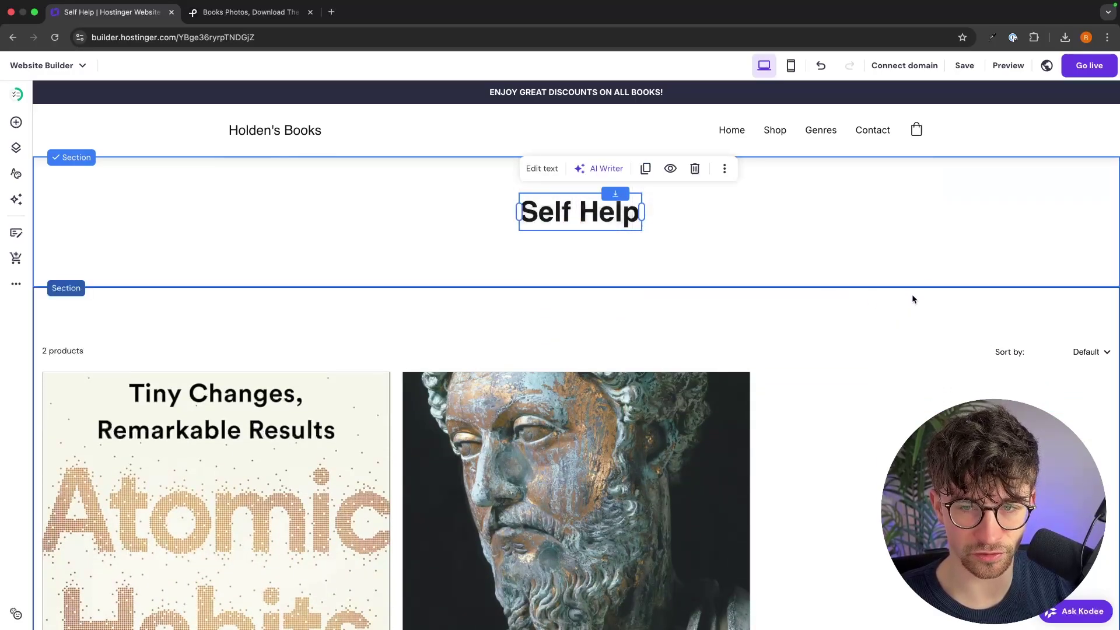
{"action": "left_click_drag", "start_coordinate": [911, 287], "coordinate": [908, 232]}
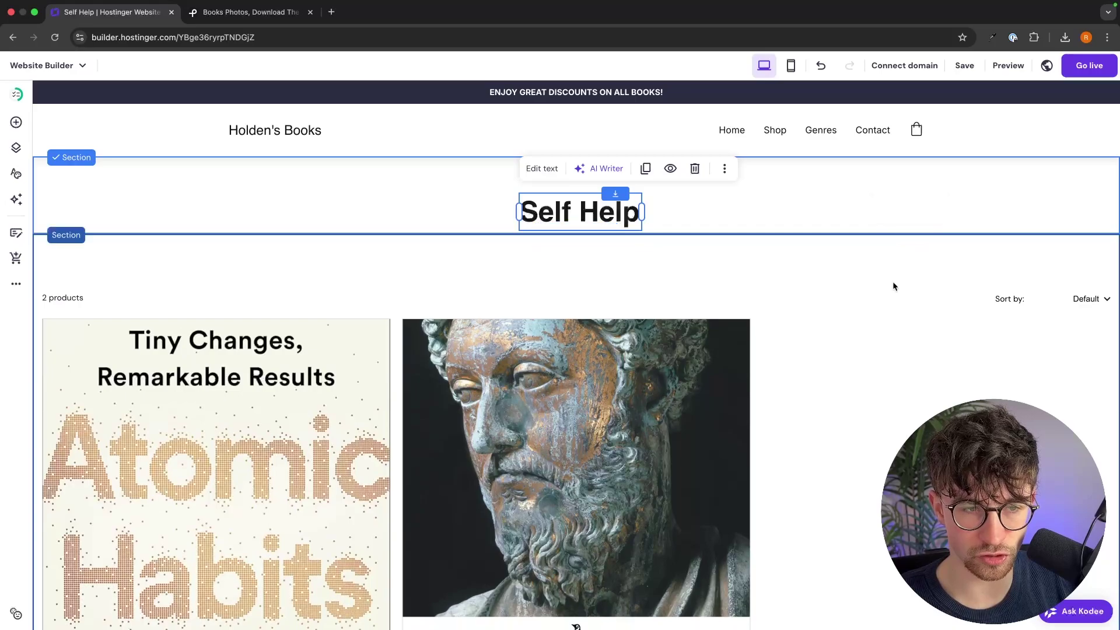
{"action": "left_click", "coordinate": [863, 359]}
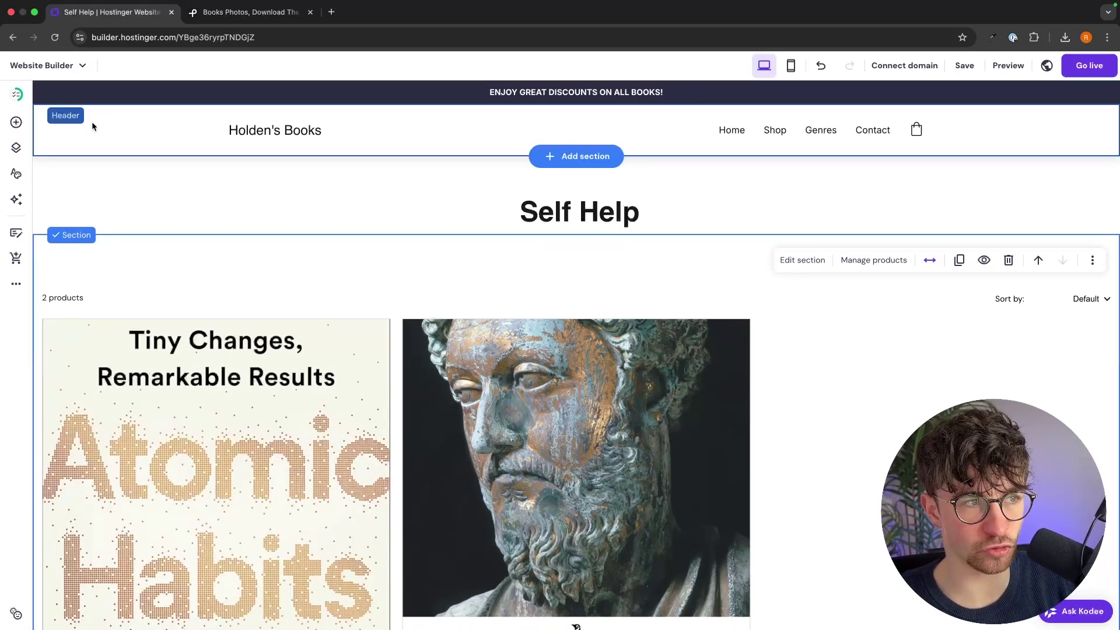
Add another online store page to the site, using the Product list template with the category sidebar
{"action": "left_click", "coordinate": [15, 147]}
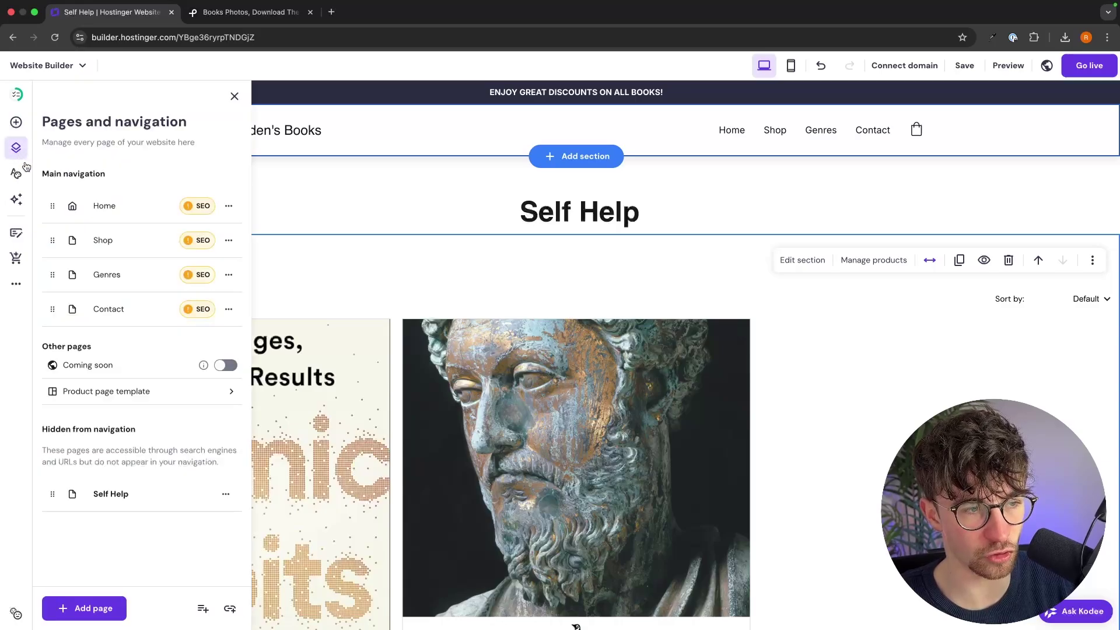
{"action": "left_click", "coordinate": [91, 606]}
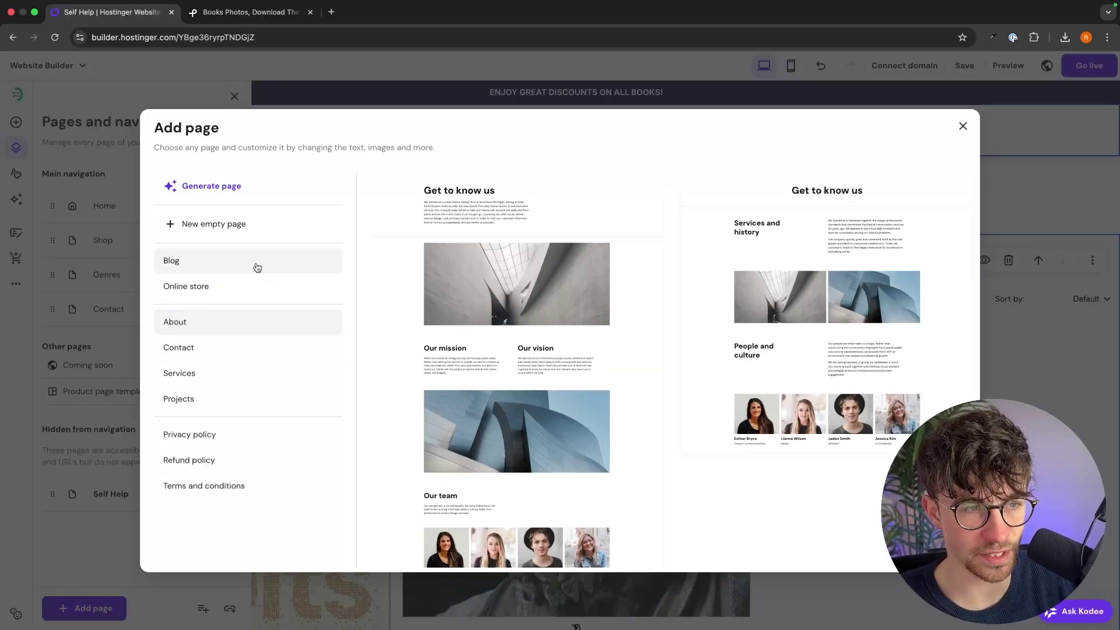
{"action": "left_click", "coordinate": [236, 293]}
{"action": "left_click", "coordinate": [526, 305]}
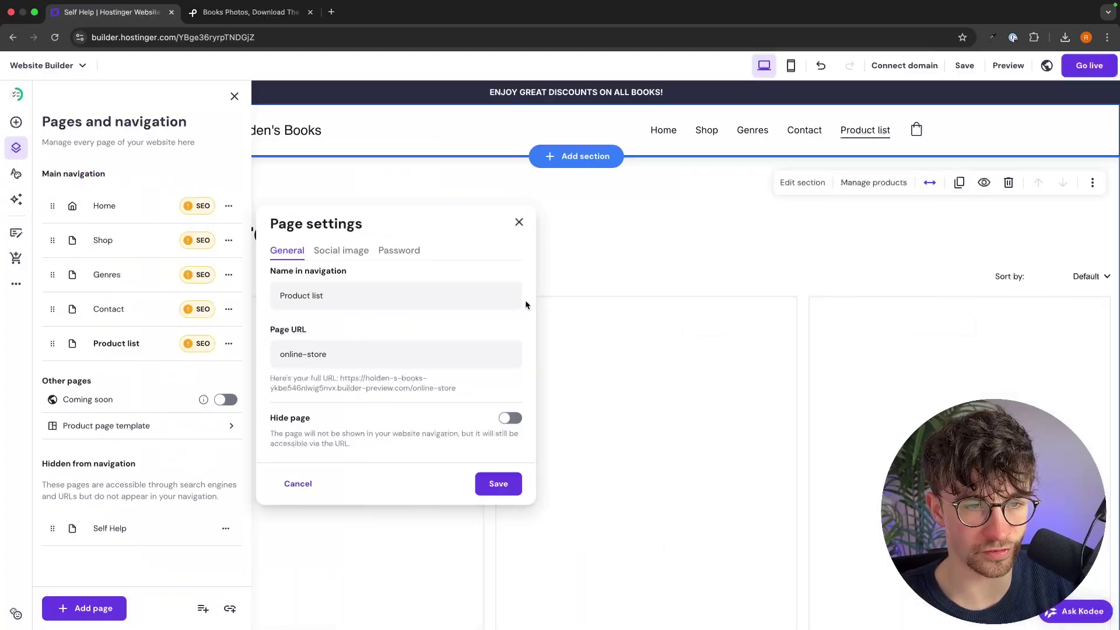
Name the new product list page "Horro", hide it from the site navigation and save its page settings
{"action": "triple_click", "coordinate": [346, 296]}
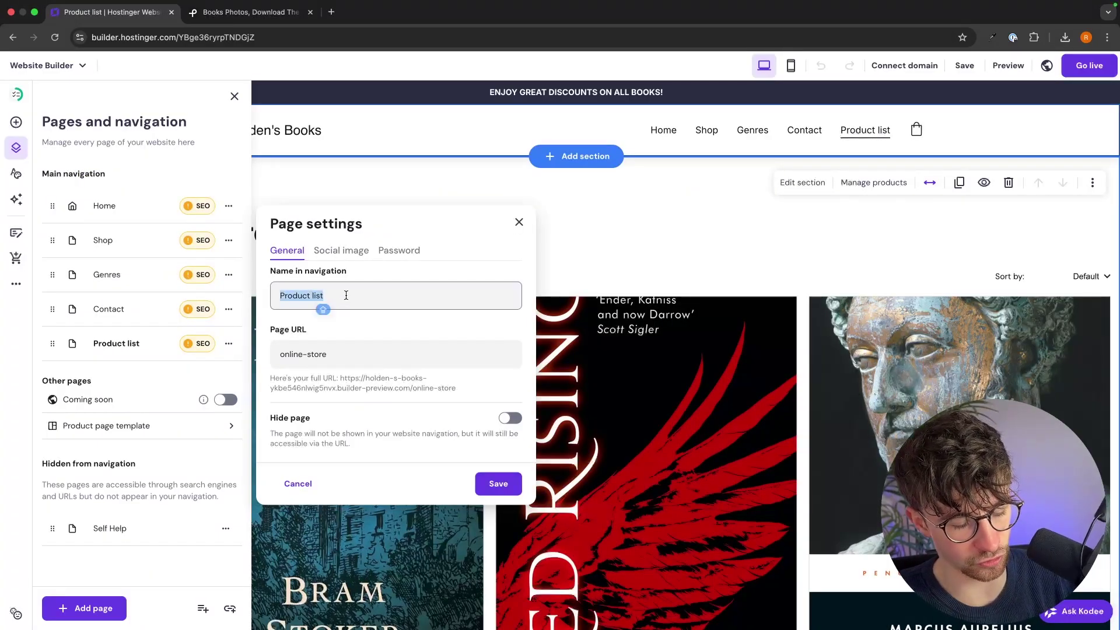
{"action": "type", "text": "Horro"}
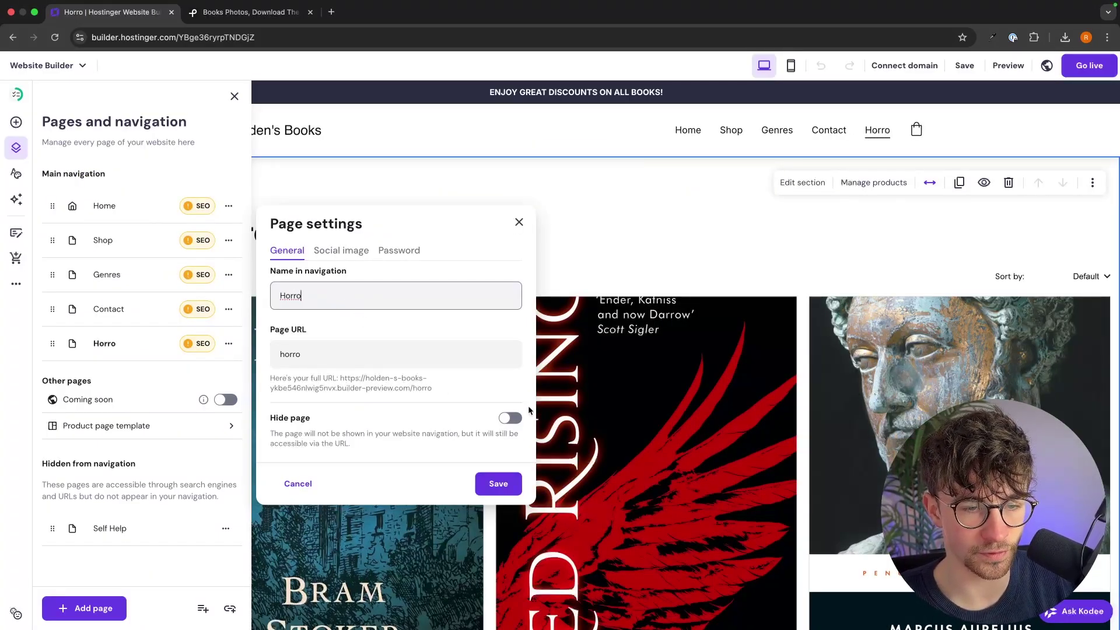
{"action": "left_click", "coordinate": [512, 417]}
{"action": "left_click", "coordinate": [490, 474]}
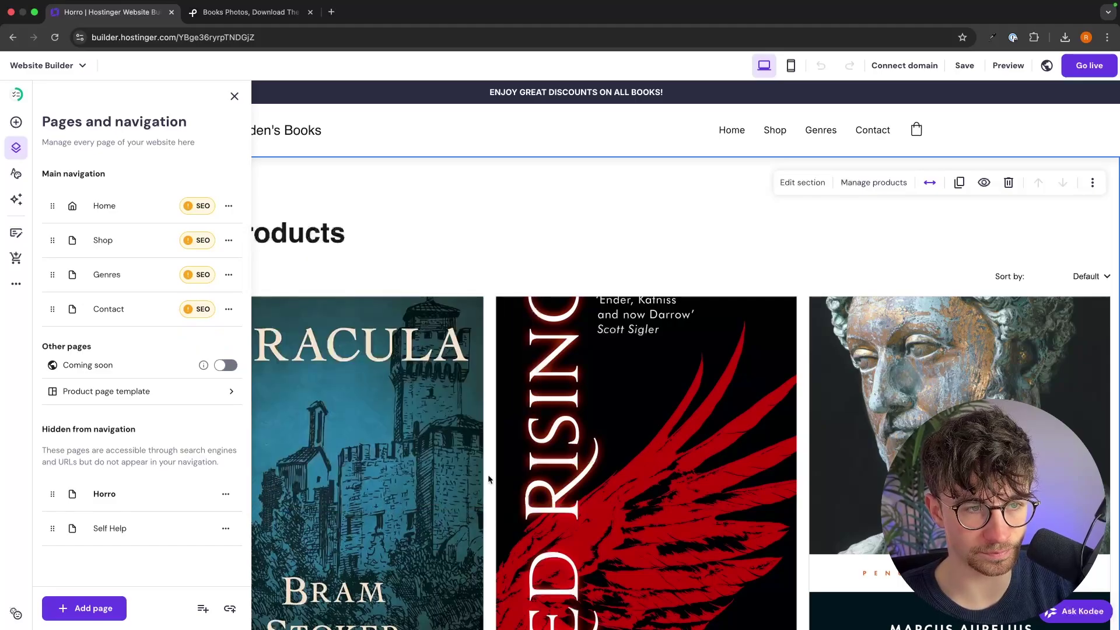
Turn off categories as filters for the new page's product list and show only the Horror category
{"action": "left_click", "coordinate": [521, 258]}
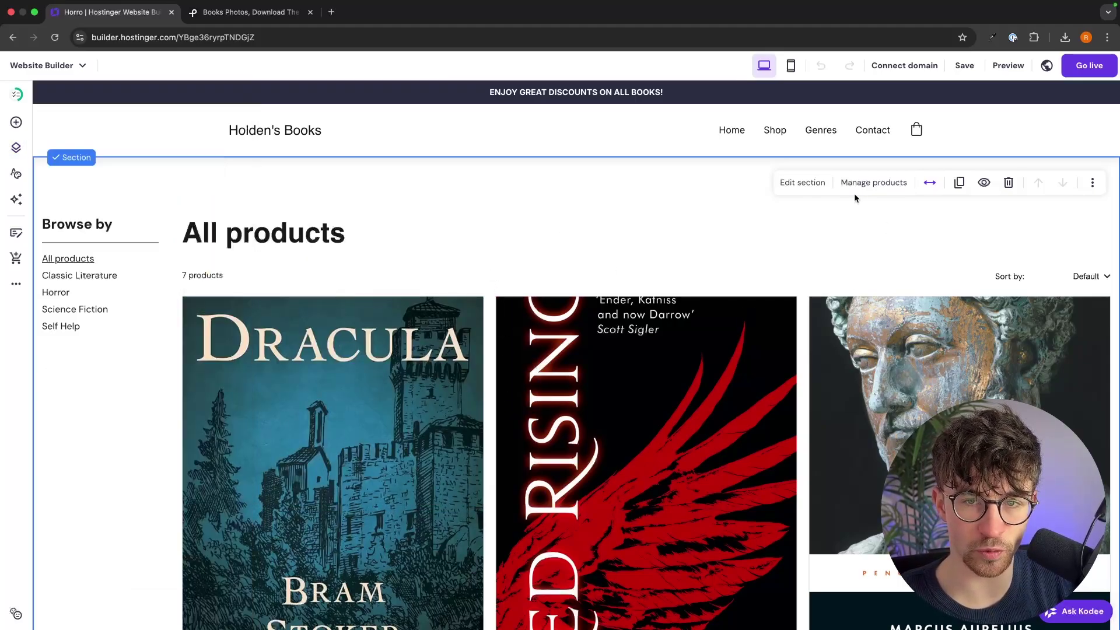
{"action": "left_click", "coordinate": [813, 183]}
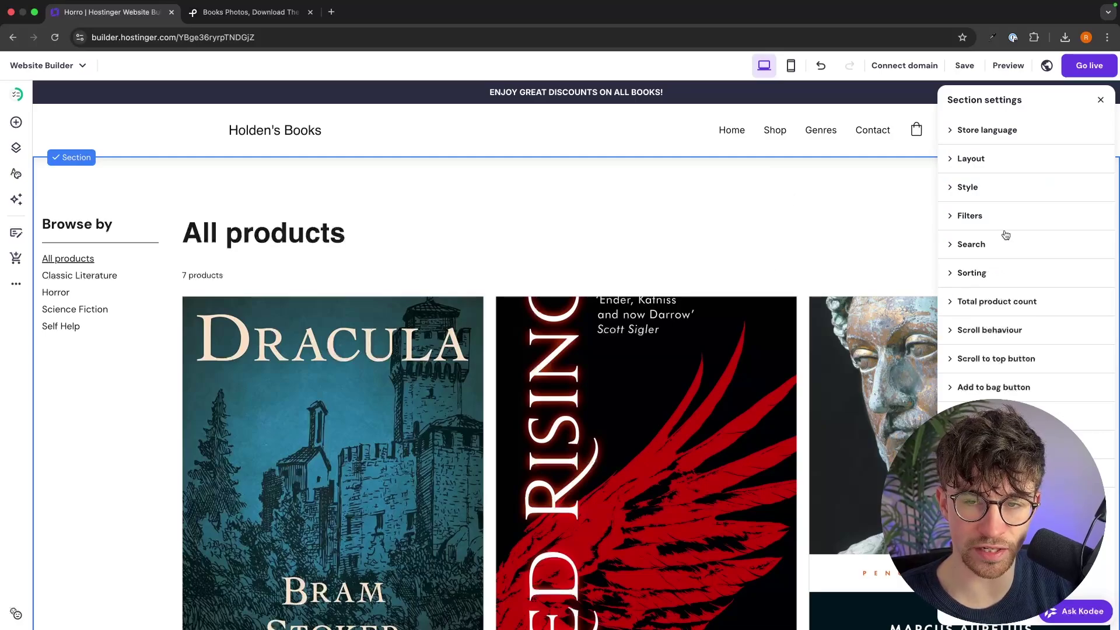
{"action": "left_click", "coordinate": [992, 218]}
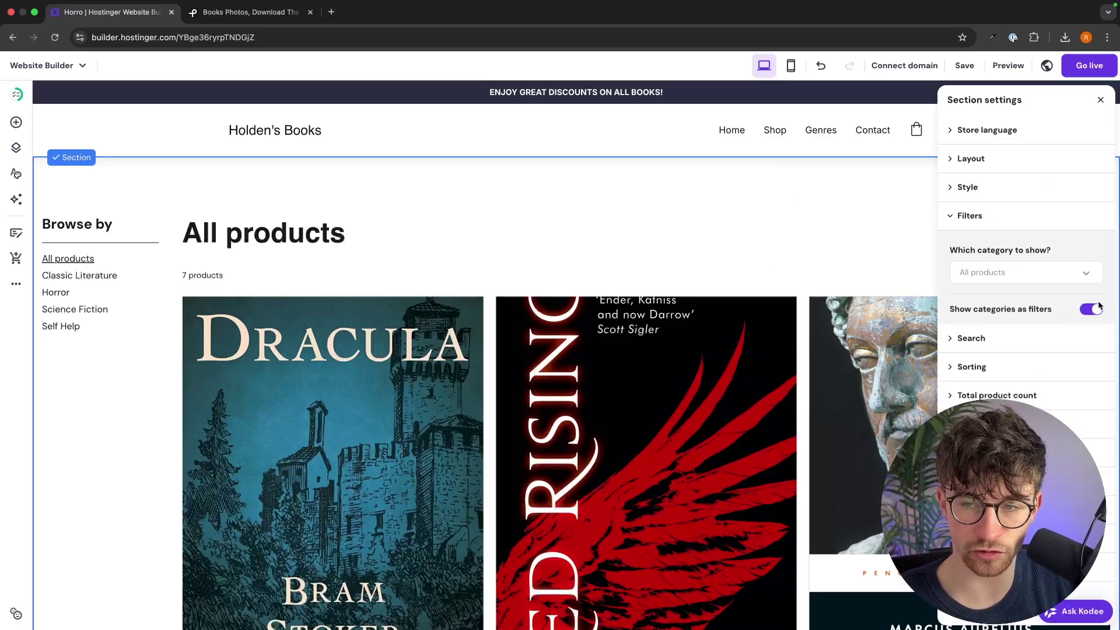
{"action": "left_click", "coordinate": [1098, 307]}
{"action": "left_click", "coordinate": [1030, 273]}
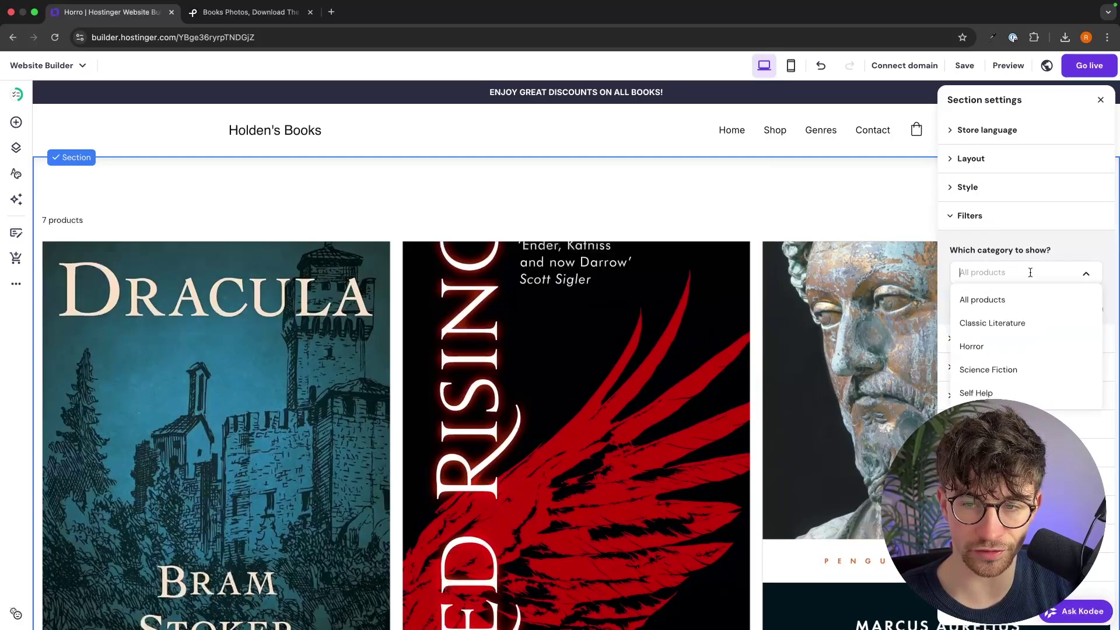
{"action": "left_click", "coordinate": [1004, 343]}
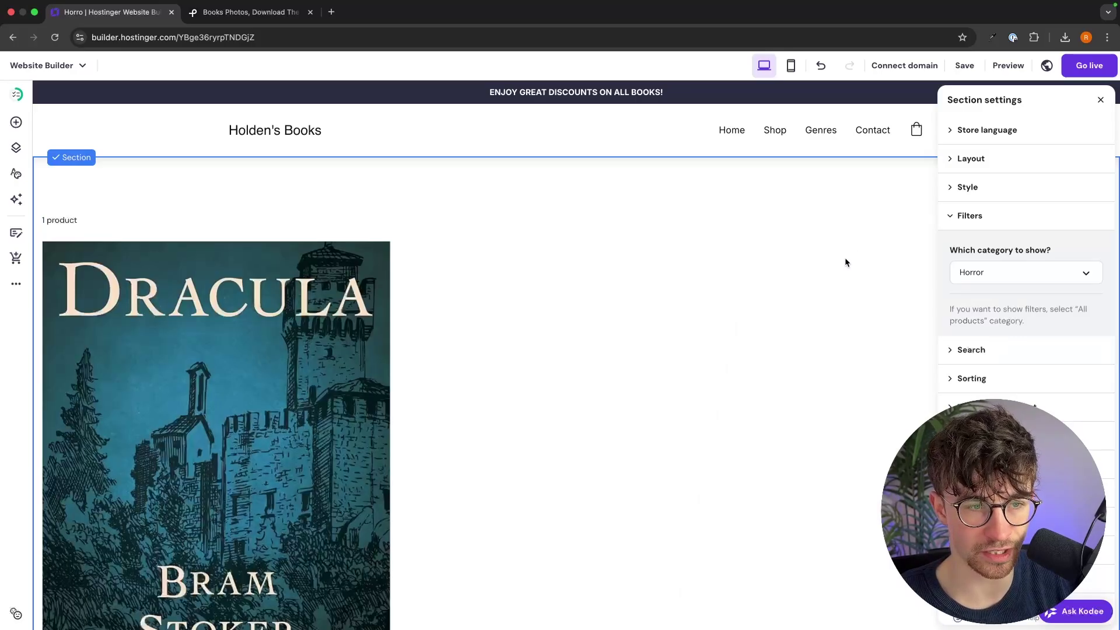
{"action": "left_click", "coordinate": [845, 257]}
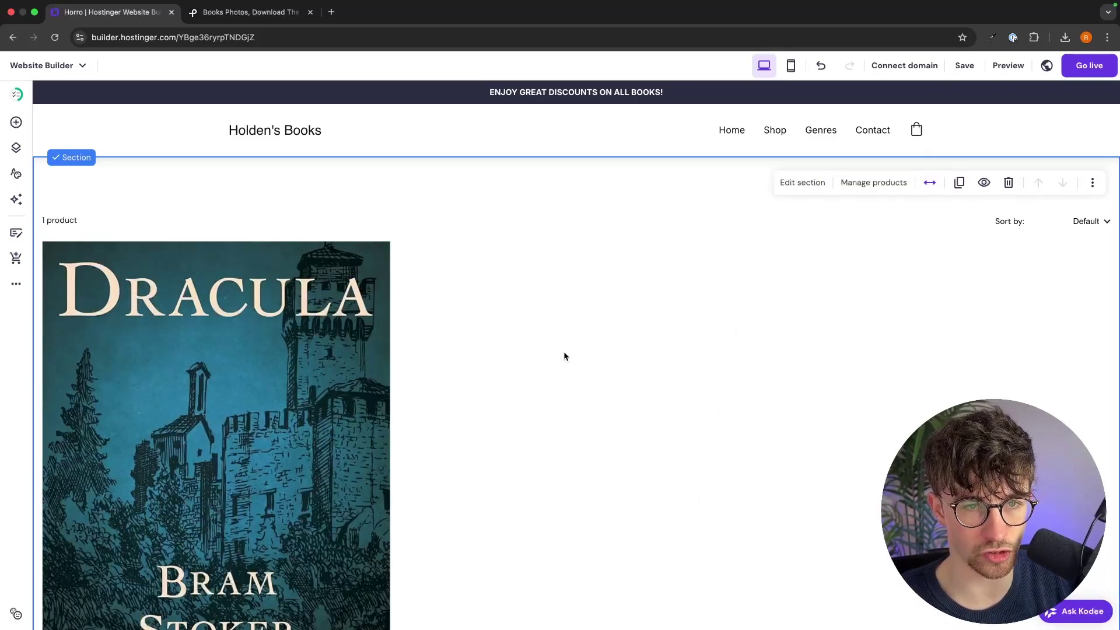
Add a blank section above the Horror product list and place a text element in it reading "Horror"
{"action": "left_click", "coordinate": [590, 156]}
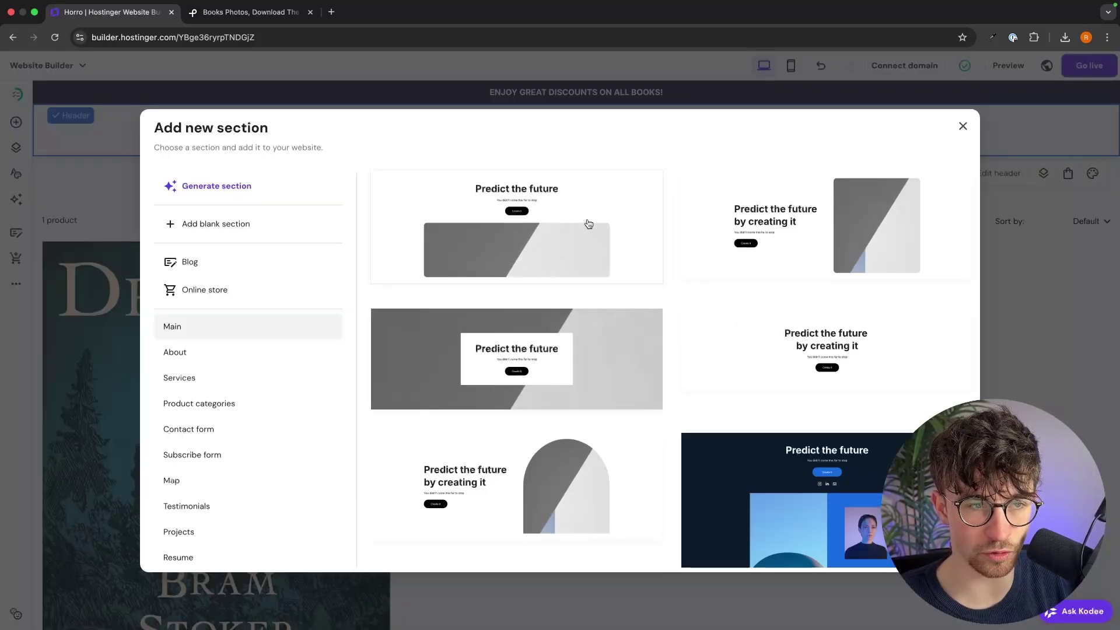
{"action": "left_click", "coordinate": [269, 224]}
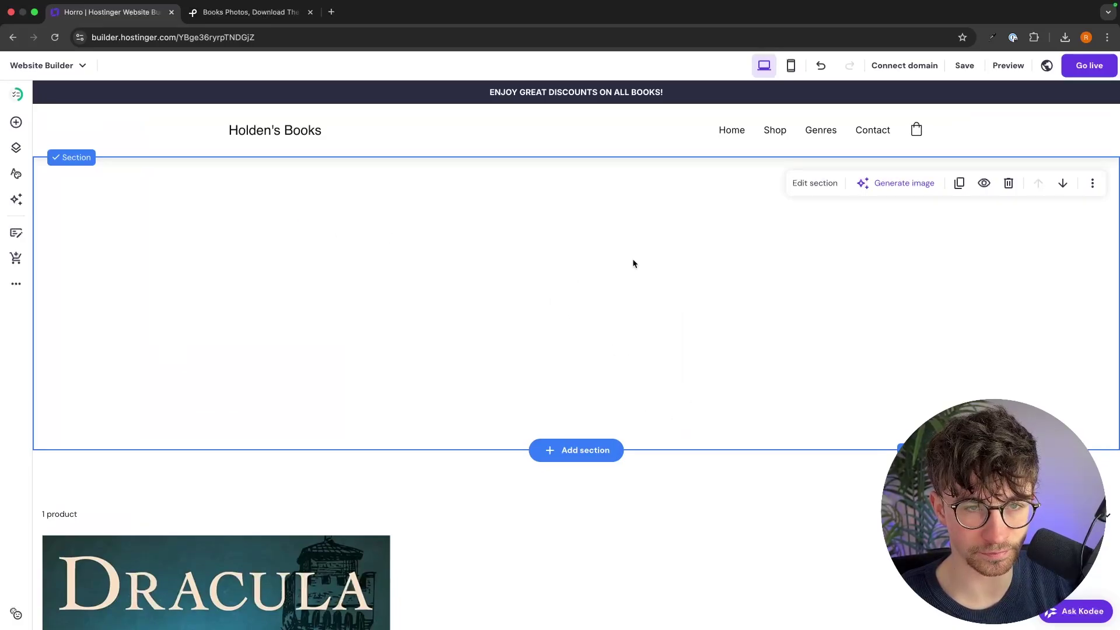
{"action": "left_click", "coordinate": [15, 122]}
{"action": "left_click_drag", "start_coordinate": [82, 198], "coordinate": [575, 300]}
{"action": "double_click", "coordinate": [575, 300]}
{"action": "type", "text": "Horror"}
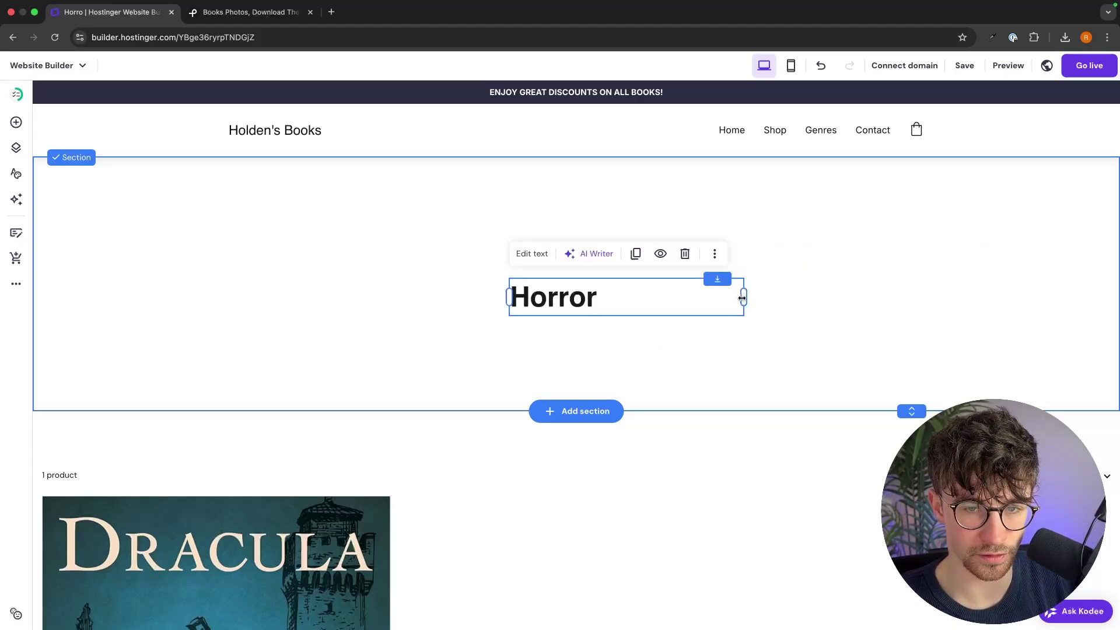
Fit the Horror heading's box to its text, center it near the section's upper edge and shrink the section to just below it
{"action": "left_click_drag", "start_coordinate": [743, 298], "coordinate": [580, 222]}
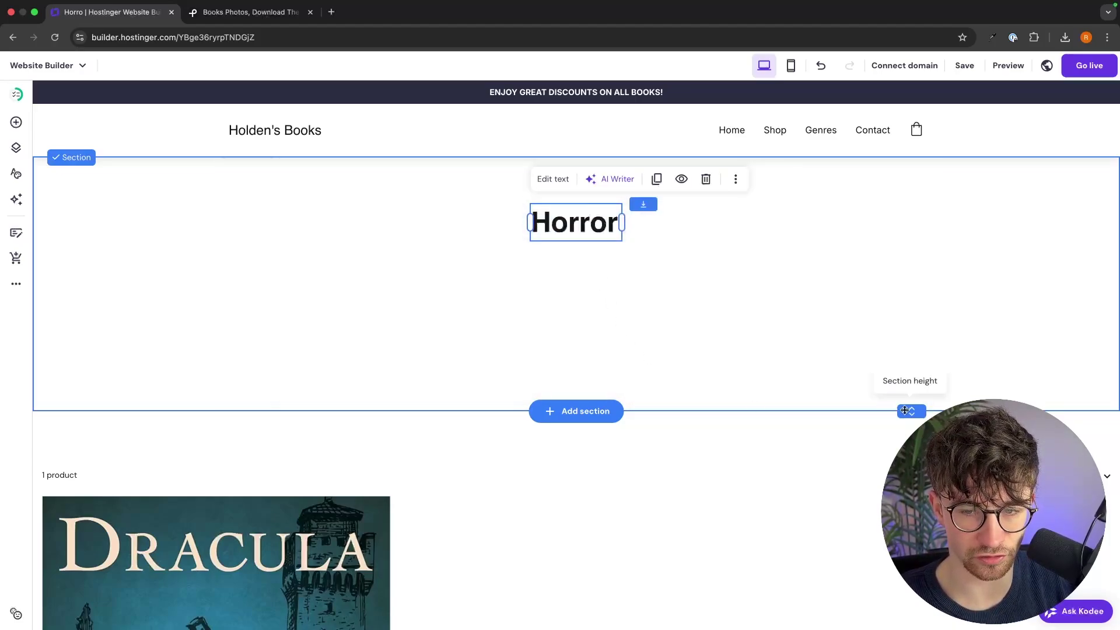
{"action": "left_click_drag", "start_coordinate": [911, 411], "coordinate": [876, 224]}
{"action": "left_click", "coordinate": [831, 295]}
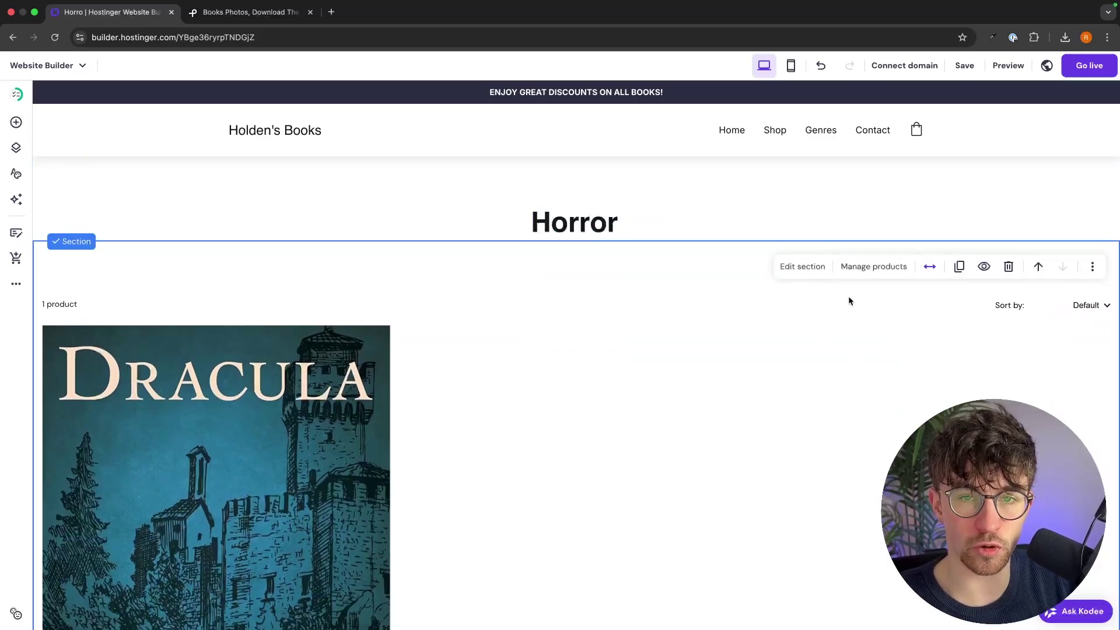
Open the home page and view its Fiction and Non-Fiction section
{"action": "left_click", "coordinate": [741, 135]}
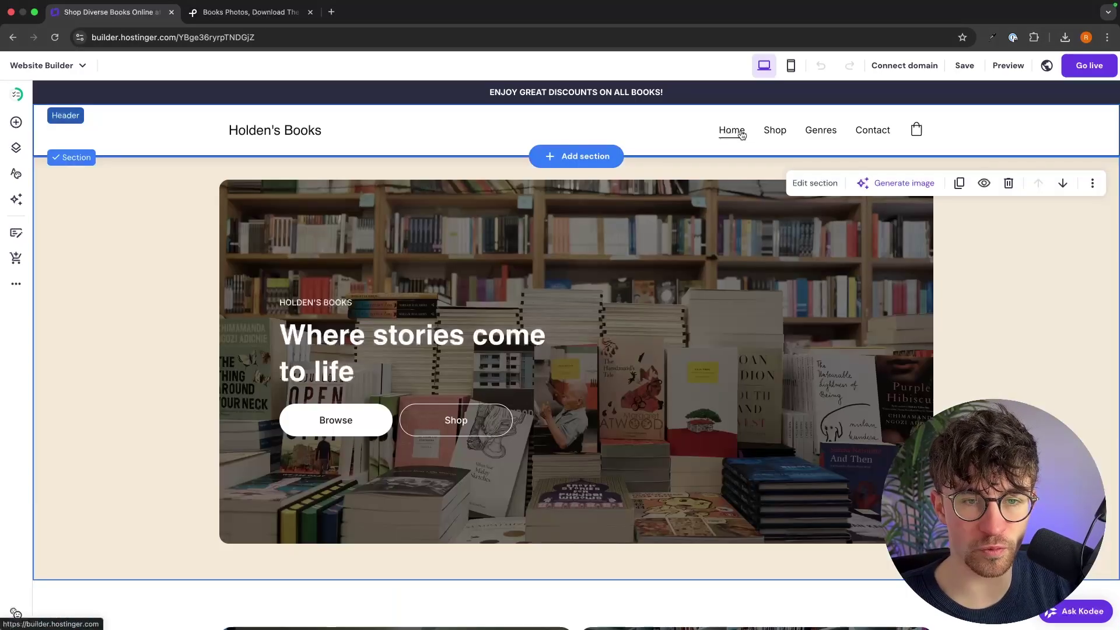
{"action": "scroll", "coordinate": [819, 312], "scroll_direction": "down", "scroll_amount": 6}
{"action": "scroll", "coordinate": [820, 311], "scroll_direction": "down", "scroll_amount": 2}
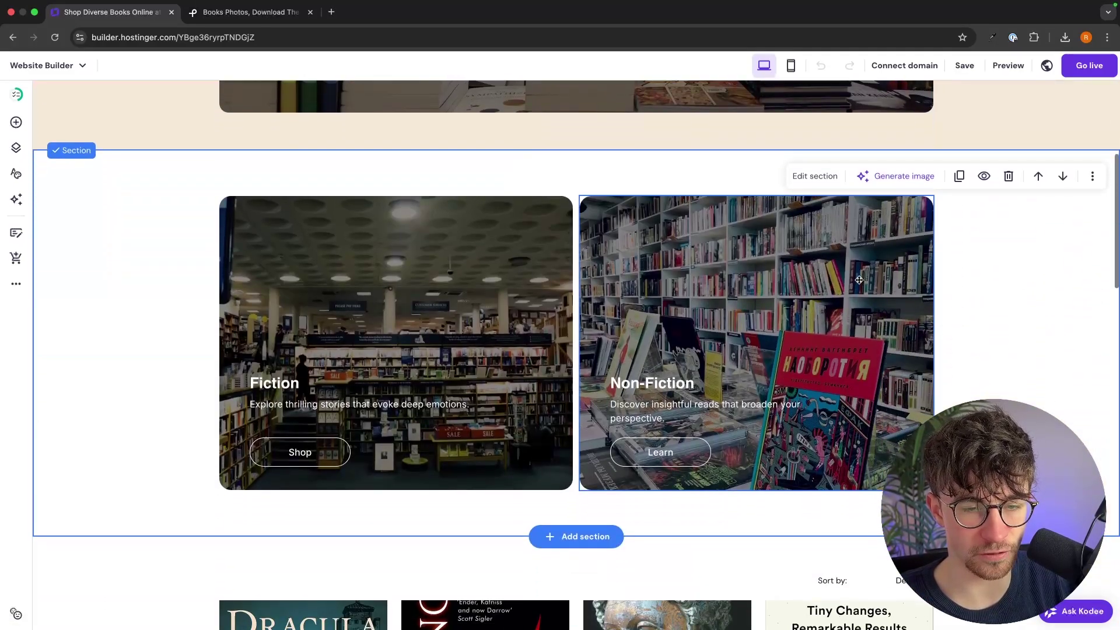
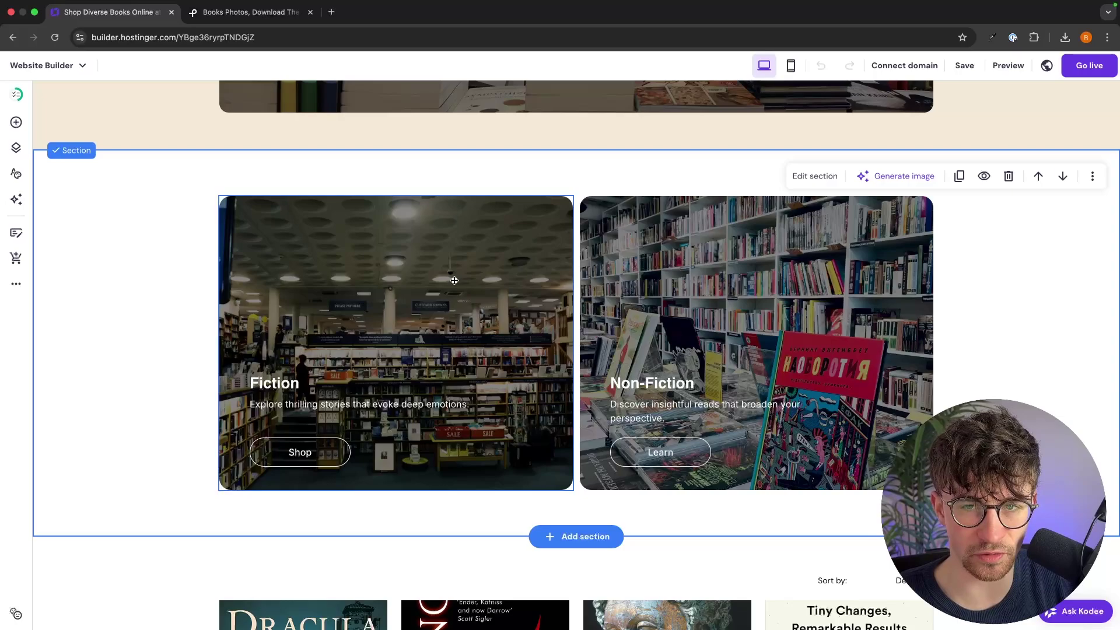
Delete the Fiction and Non-Fiction section and add the three-card product categories section with the "Explore our products" heading in its place
{"action": "left_click", "coordinate": [1009, 177]}
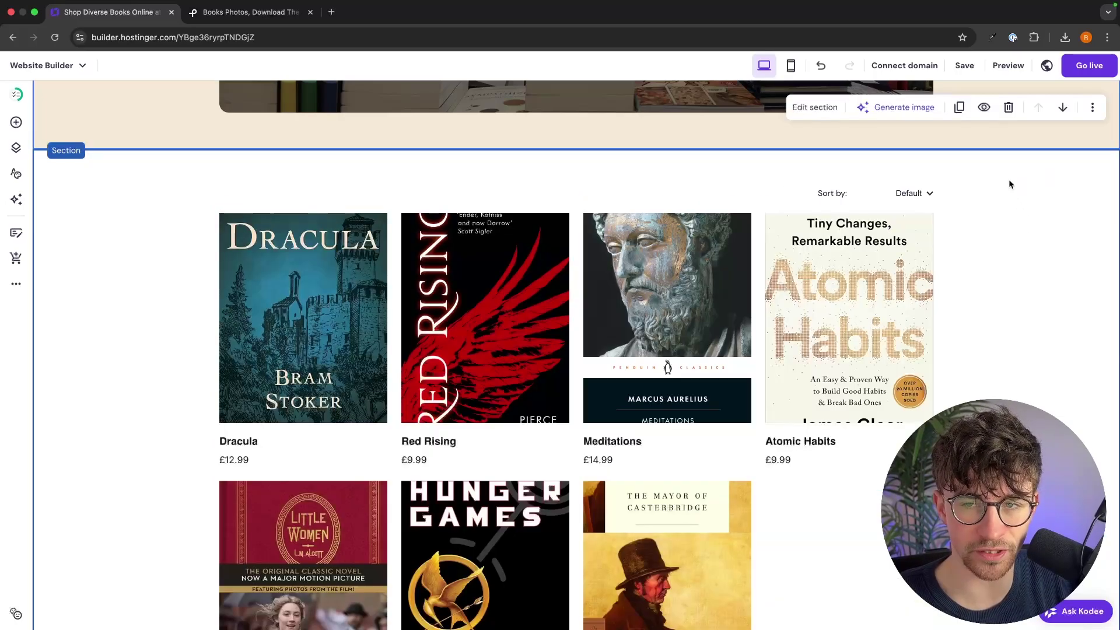
{"action": "left_click", "coordinate": [585, 150]}
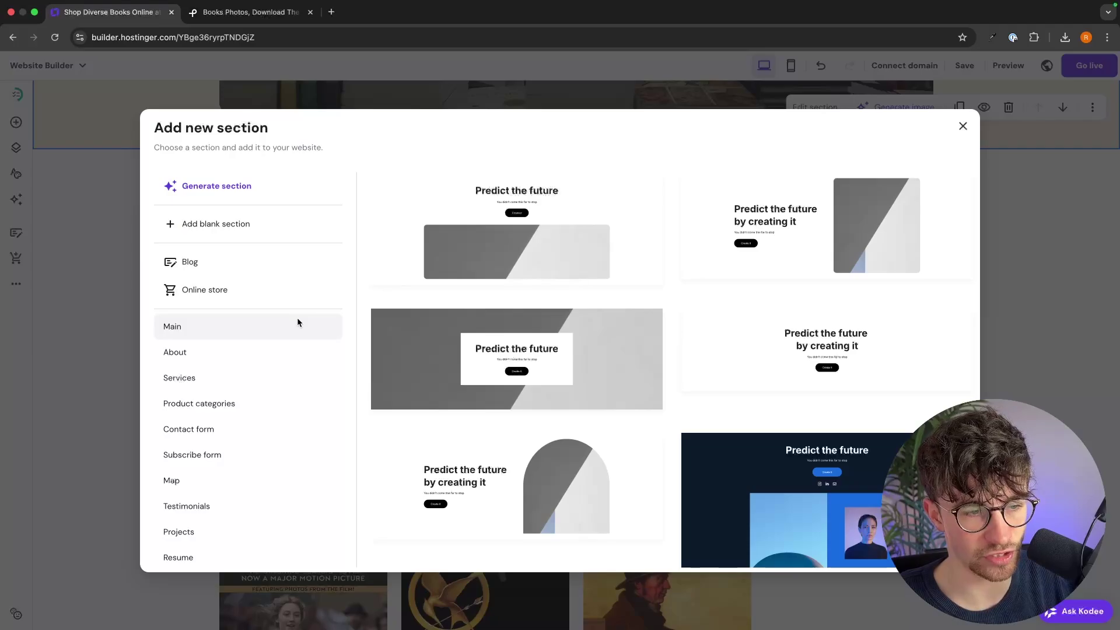
{"action": "scroll", "coordinate": [296, 318], "scroll_direction": "down", "scroll_amount": 4}
{"action": "left_click", "coordinate": [239, 295]}
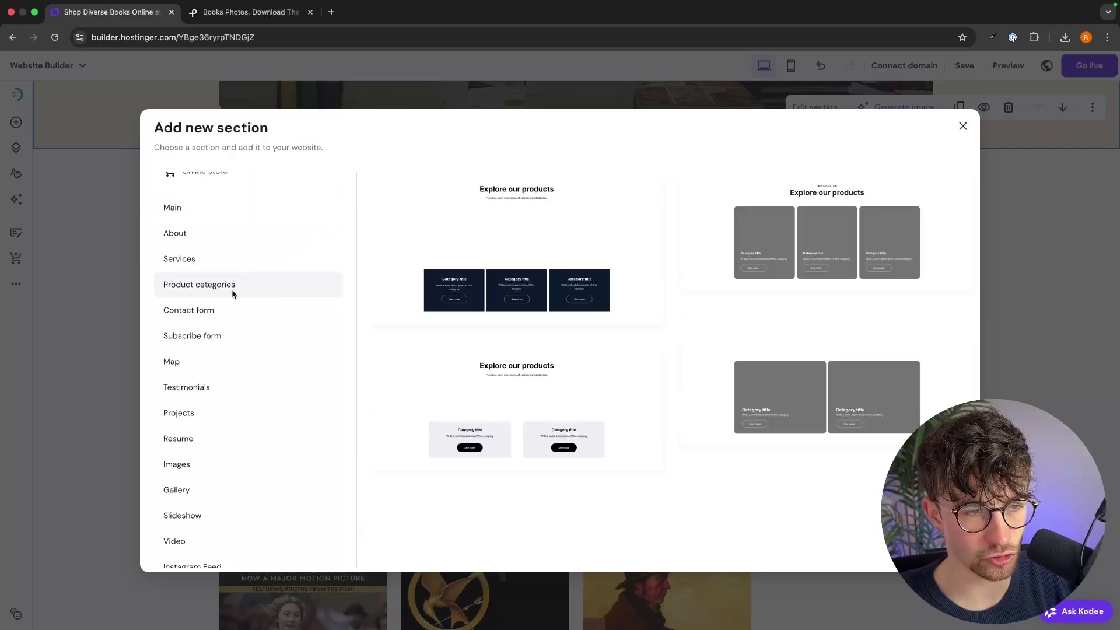
{"action": "left_click", "coordinate": [836, 251]}
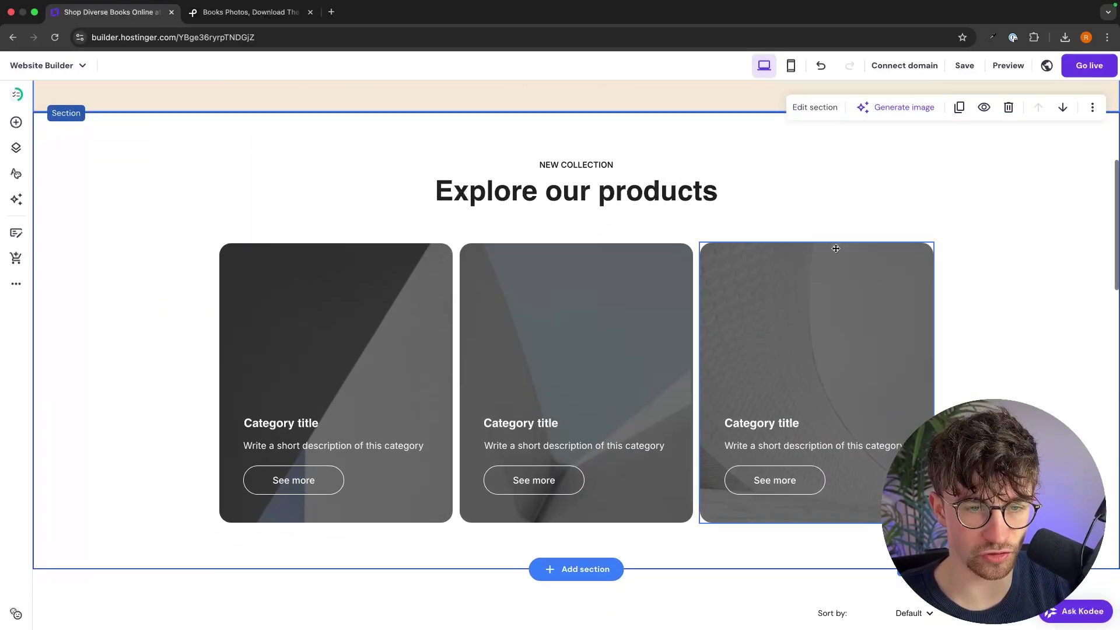
Change the new section's heading to "Explore our Categories" and the small line above it to "SHOP BY CATEGORY"
{"action": "left_click", "coordinate": [595, 179]}
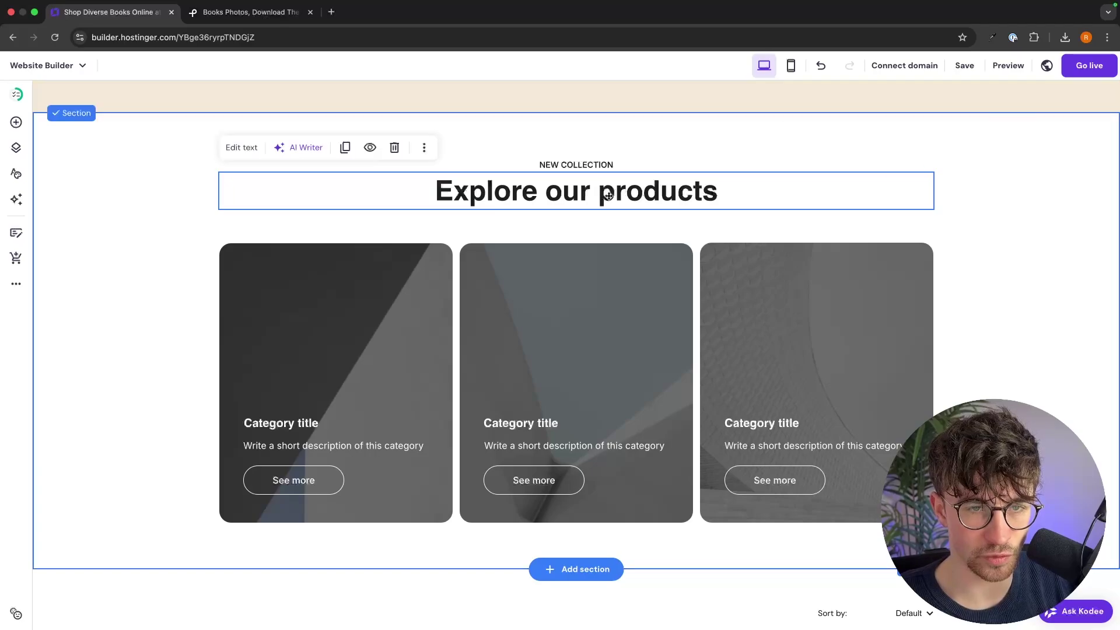
{"action": "left_click", "coordinate": [595, 179]}
{"action": "double_click", "coordinate": [651, 192]}
{"action": "type", "text": "Categories"}
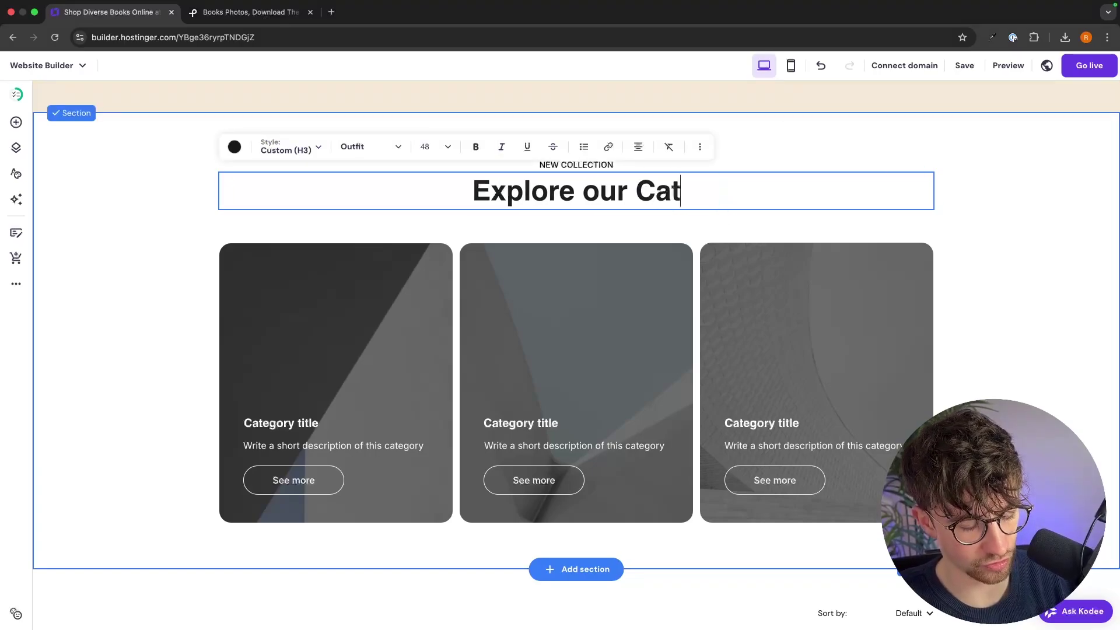
{"action": "key", "text": "Escape"}
{"action": "left_click", "coordinate": [561, 162]}
{"action": "triple_click", "coordinate": [561, 162]}
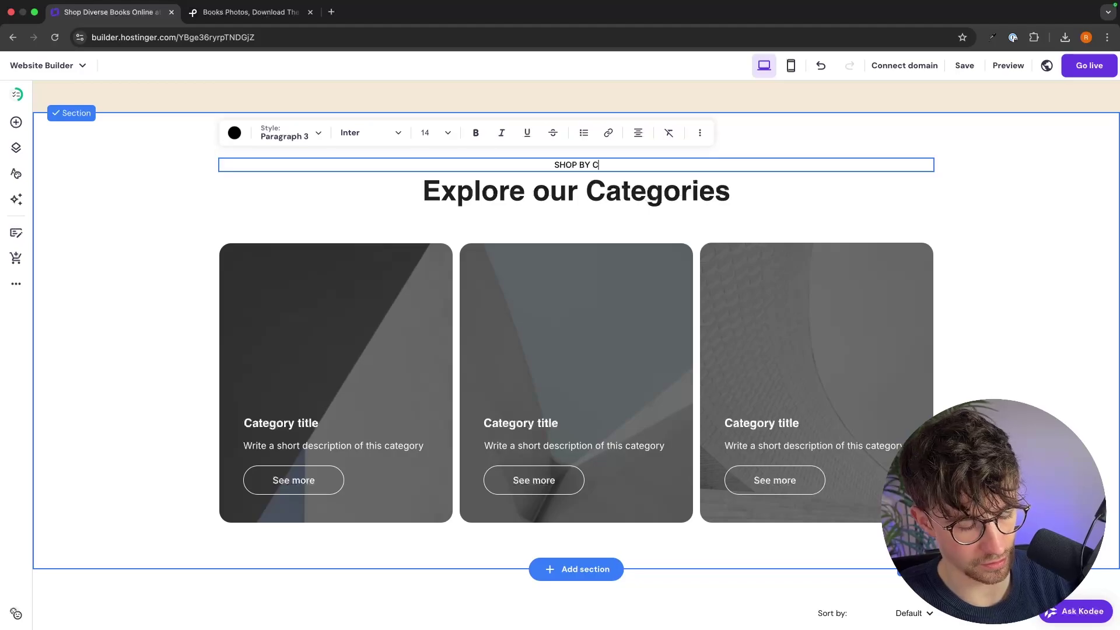
{"action": "type", "text": "SHOP BY CATEGORY"}
Title the first category card "Horror" and delete its description text
{"action": "left_click", "coordinate": [306, 424]}
{"action": "triple_click", "coordinate": [305, 424]}
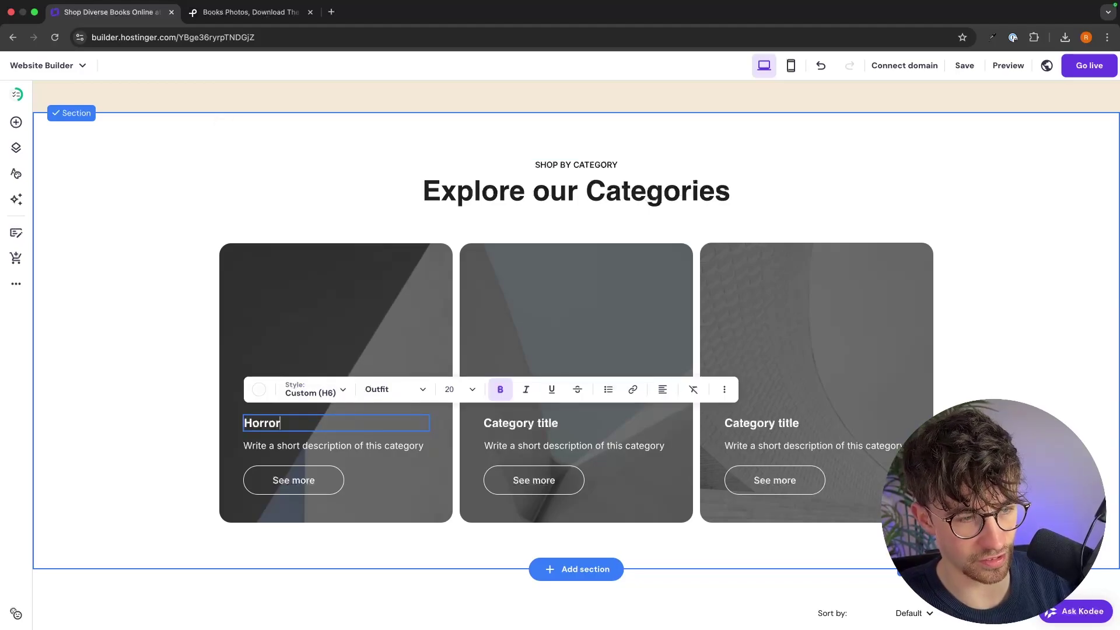
{"action": "left_click", "coordinate": [305, 444]}
{"action": "key", "text": "Delete"}
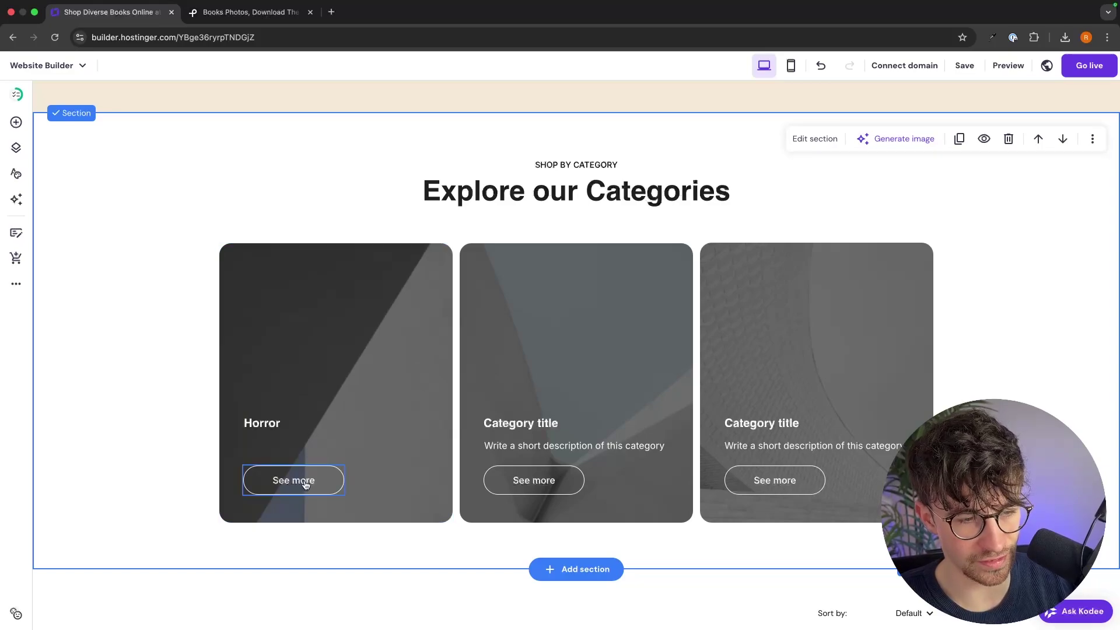
Move the Horror card's button up slightly and lower its title to sit just above the button
{"action": "left_click_drag", "start_coordinate": [305, 484], "coordinate": [305, 448]}
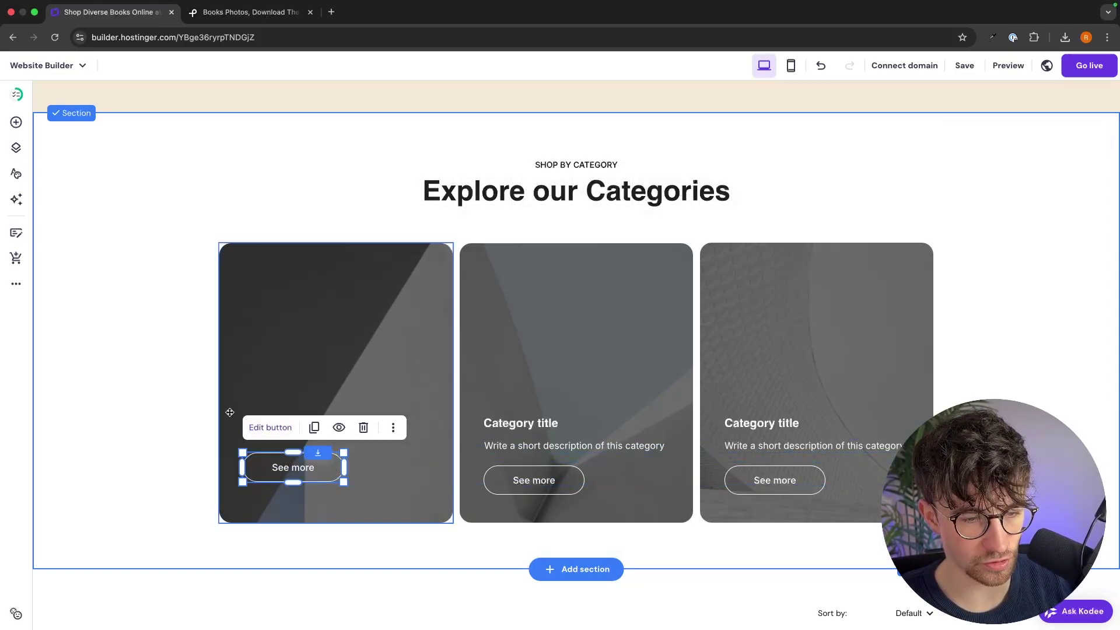
{"action": "left_click", "coordinate": [269, 409]}
{"action": "left_click_drag", "start_coordinate": [263, 424], "coordinate": [271, 436]}
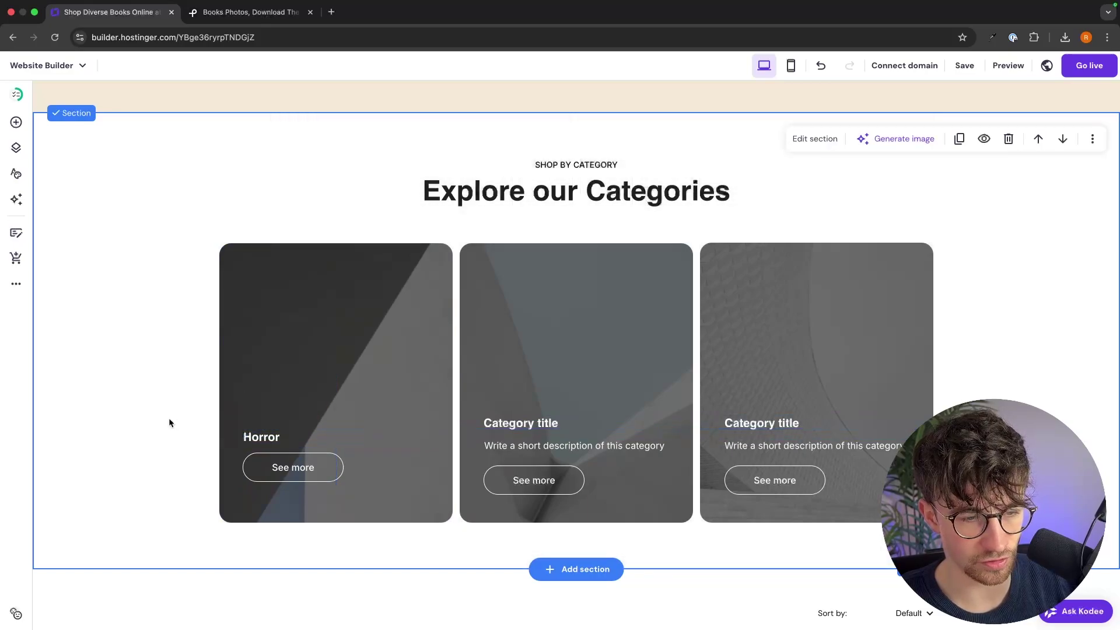
Retitle the middle card "Self Help", delete its description, and align its title and button with those of the Horror card
{"action": "left_click", "coordinate": [585, 448]}
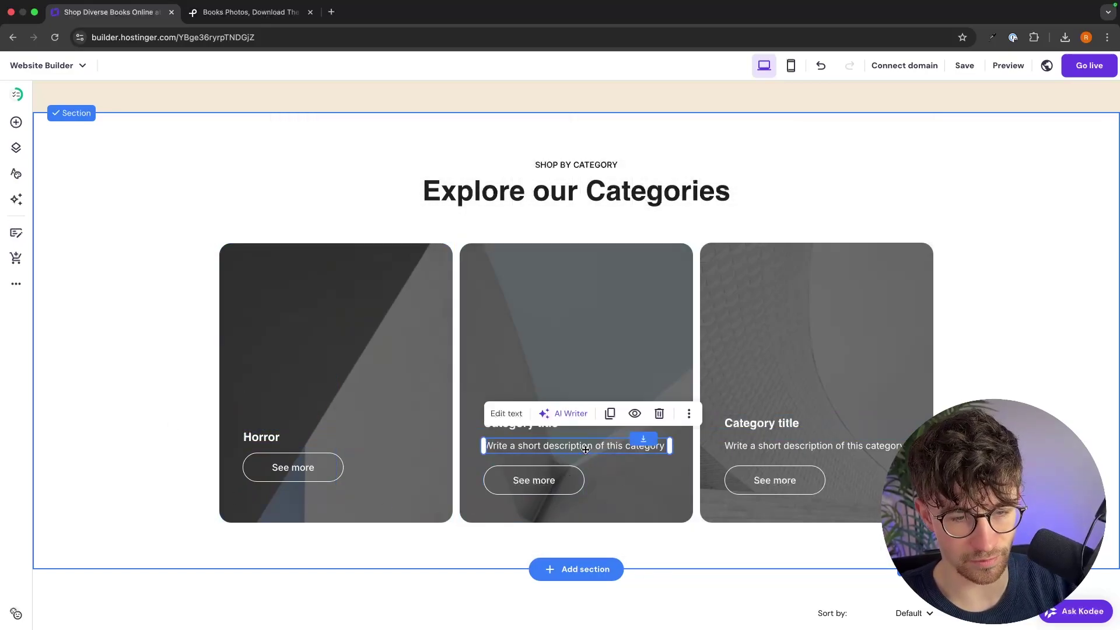
{"action": "left_click", "coordinate": [543, 432]}
{"action": "left_click_drag", "start_coordinate": [543, 431], "coordinate": [538, 434]}
{"action": "left_click", "coordinate": [537, 434]}
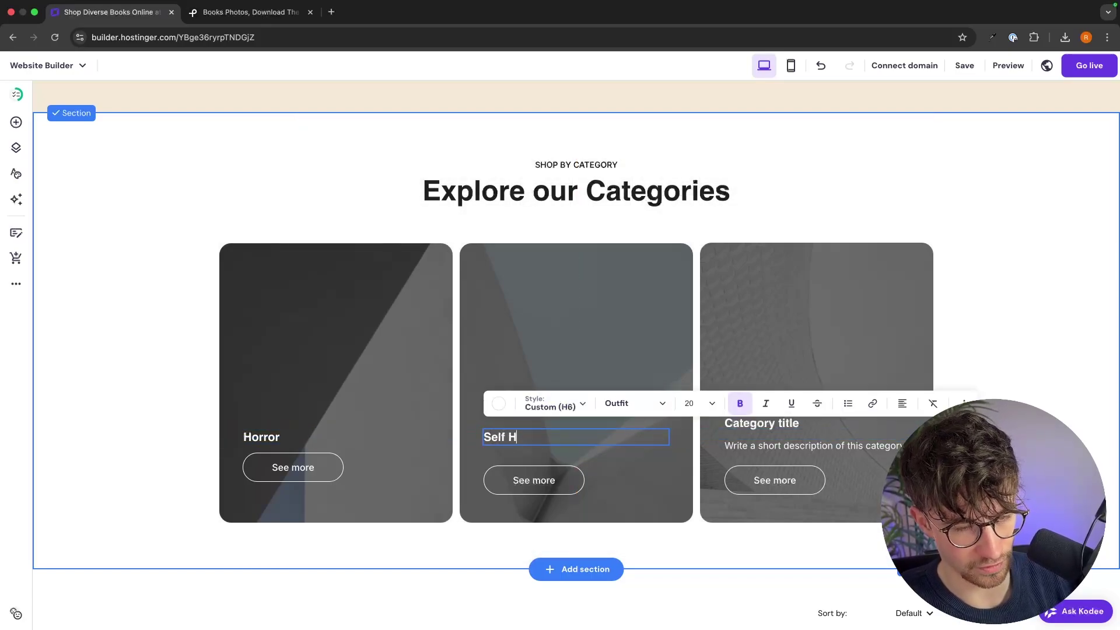
{"action": "key", "text": "Escape"}
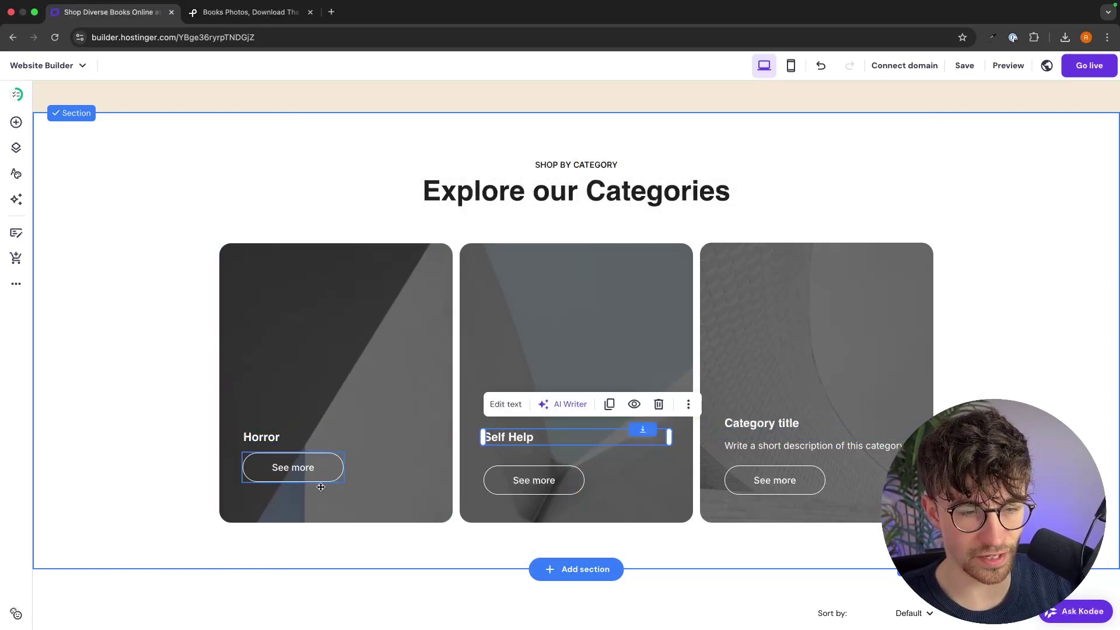
{"action": "left_click_drag", "start_coordinate": [535, 488], "coordinate": [535, 480]}
Switch to Pexels, search for "horror" photos and download the portrait photo of the hooded figure among golden sparks
{"action": "left_click", "coordinate": [337, 343]}
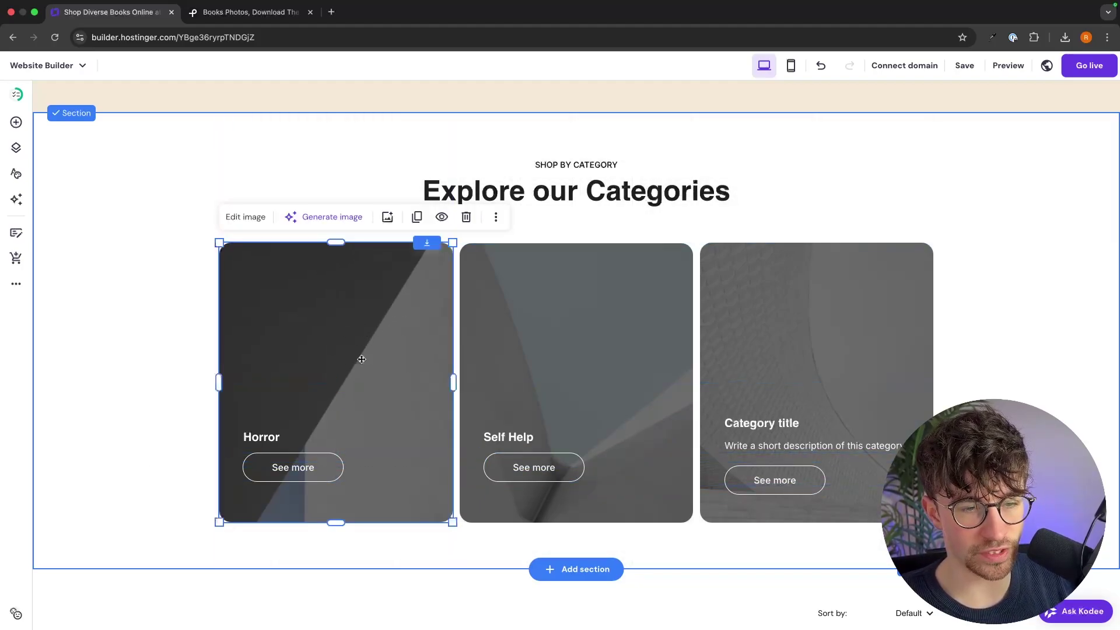
{"action": "left_click", "coordinate": [257, 12]}
{"action": "left_click", "coordinate": [380, 124]}
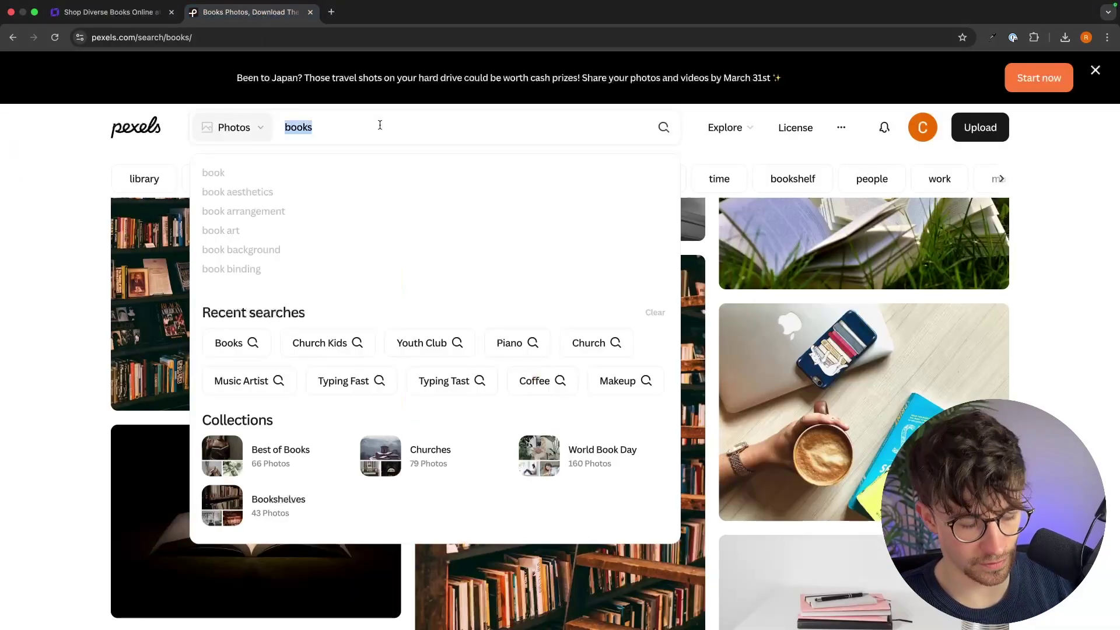
{"action": "type", "text": "horro"}
{"action": "key", "text": "Return"}
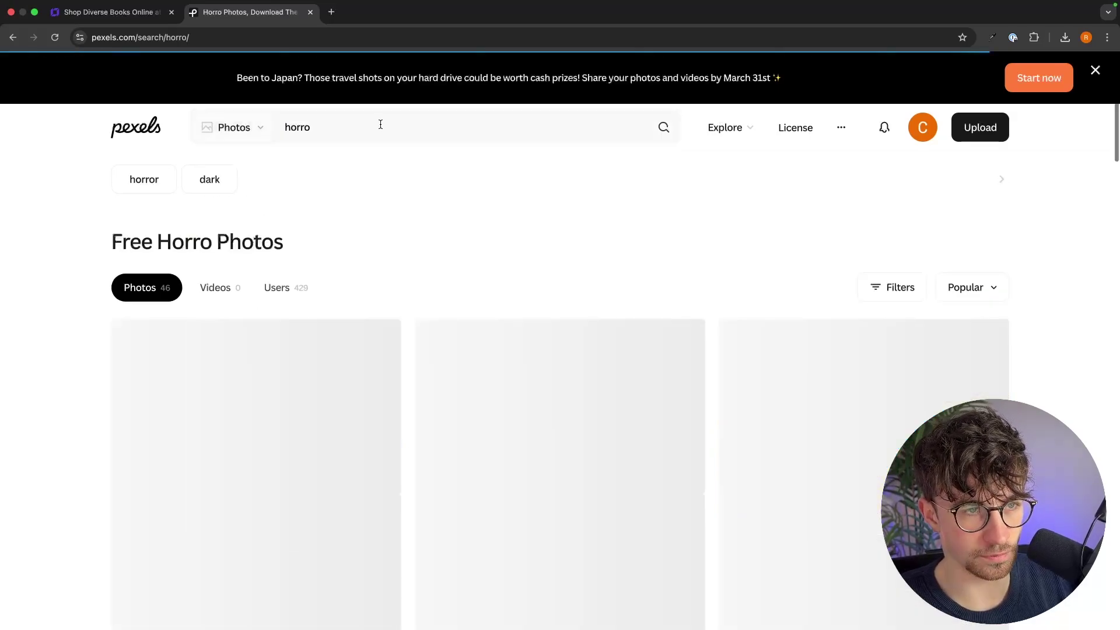
{"action": "type", "text": "r"}
{"action": "key", "text": "Return"}
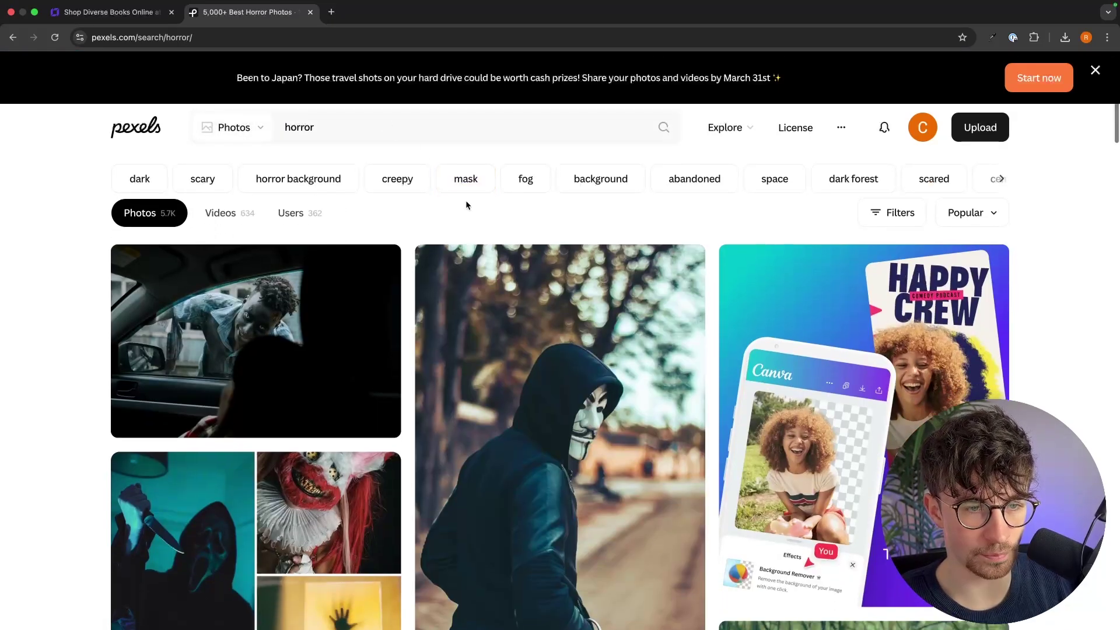
{"action": "scroll", "coordinate": [408, 379], "scroll_direction": "down", "scroll_amount": 10}
{"action": "left_click", "coordinate": [345, 504]}
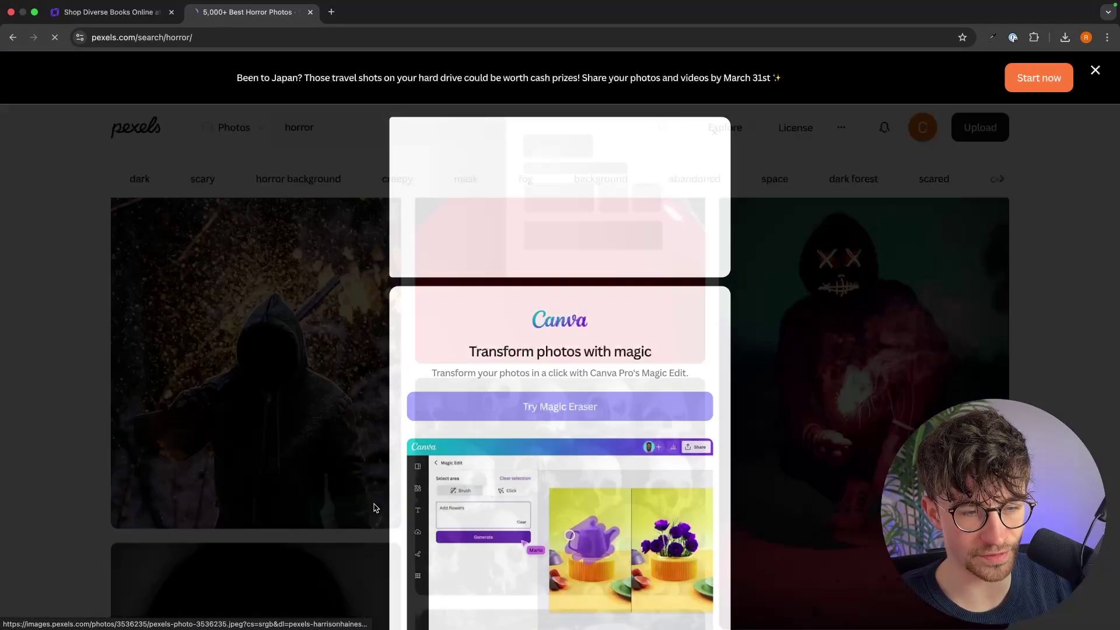
{"action": "left_click", "coordinate": [285, 430]}
Search Pexels for "self improvement" and download the photo of the woman meditating cross-legged
{"action": "left_click", "coordinate": [366, 137]}
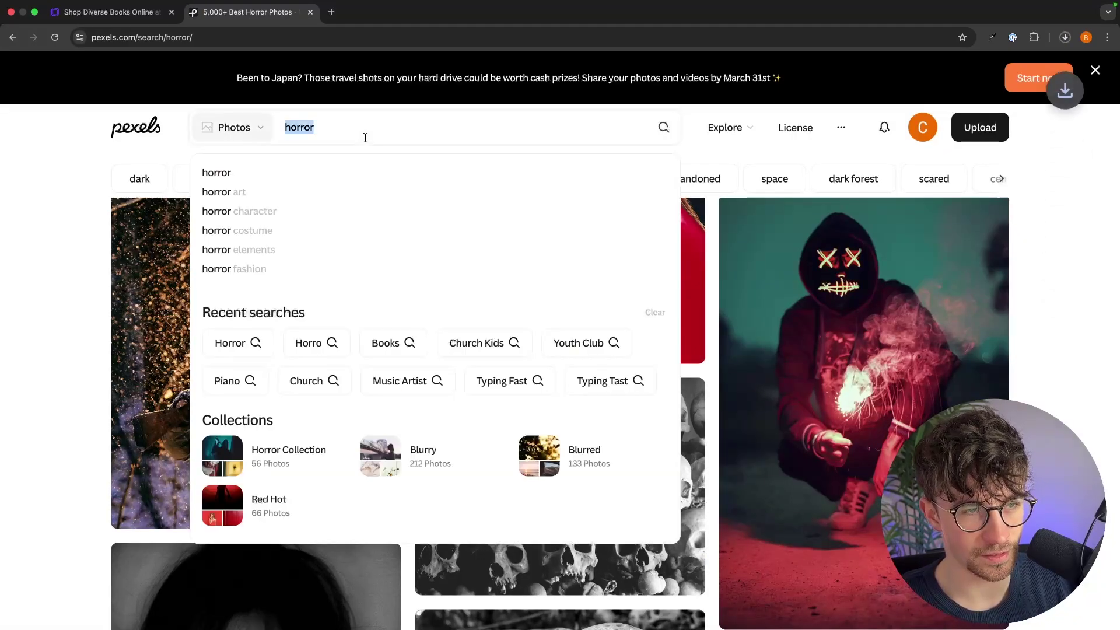
{"action": "type", "text": "self im"}
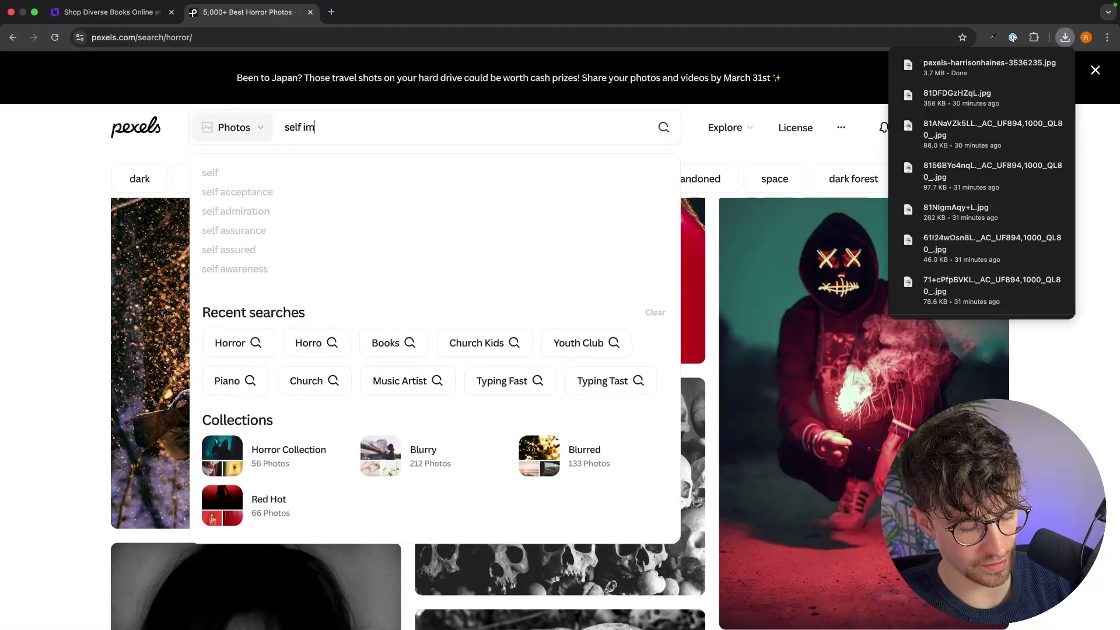
{"action": "type", "text": "provement"}
{"action": "key", "text": "Return"}
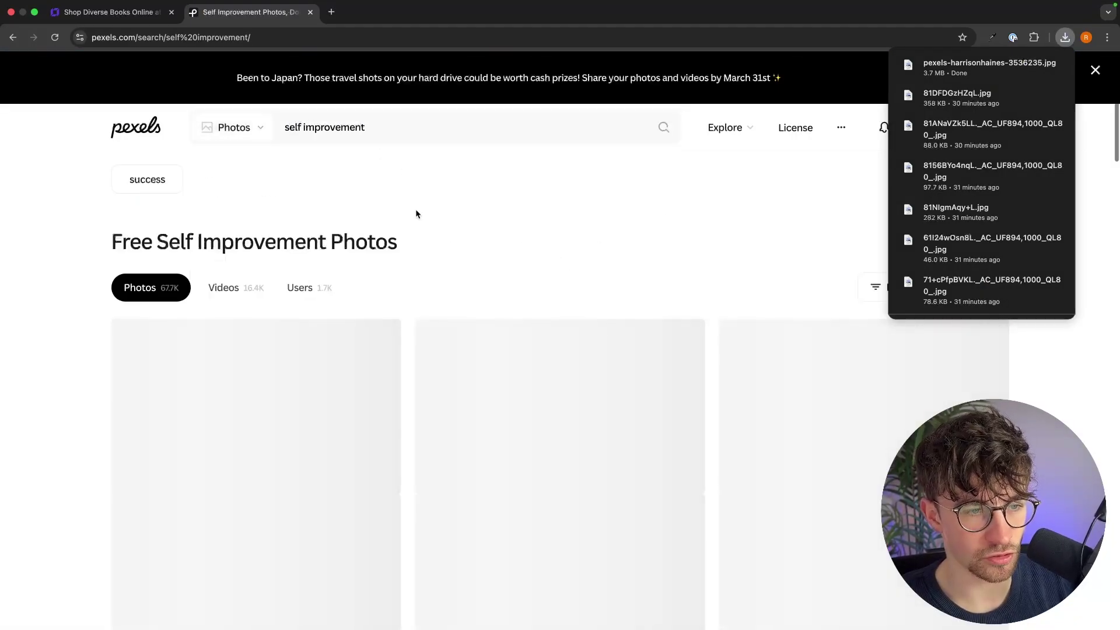
{"action": "scroll", "coordinate": [415, 214], "scroll_direction": "down", "scroll_amount": 8}
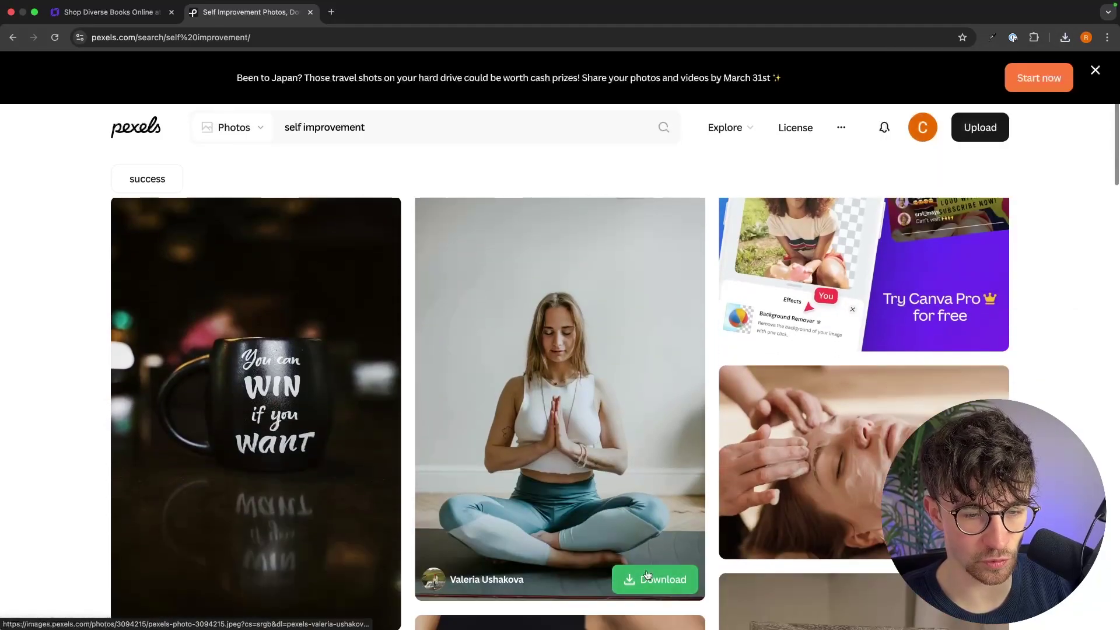
{"action": "left_click", "coordinate": [648, 579]}
{"action": "left_click", "coordinate": [840, 325]}
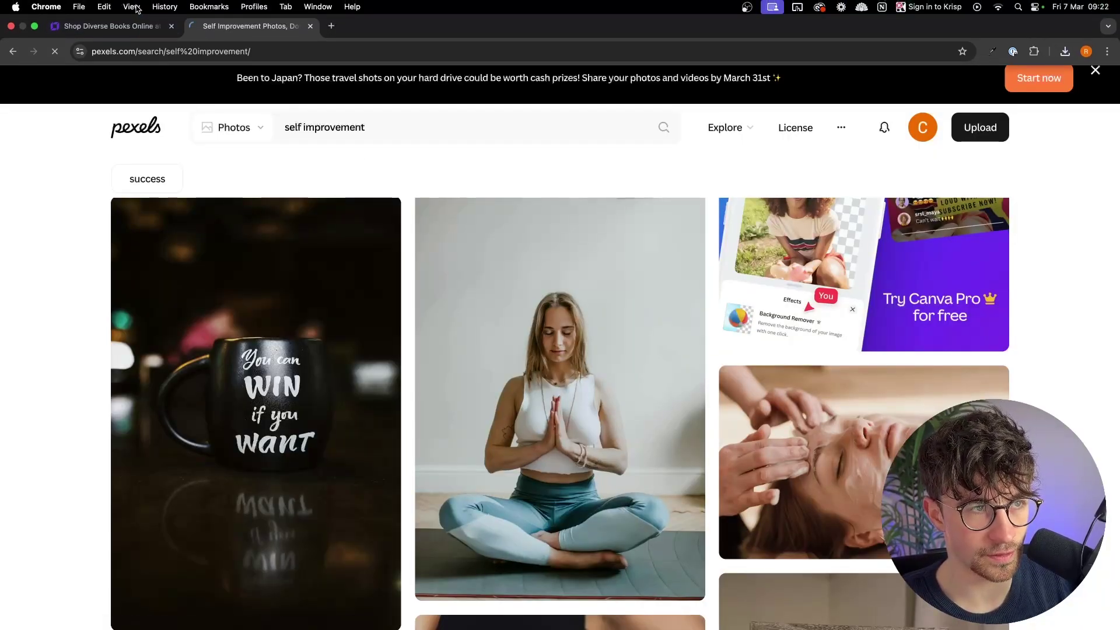
Back in the website builder, upload the downloaded photos as card images: the hooded figure for Horror, the meditating woman for Self Help
{"action": "left_click", "coordinate": [108, 24]}
{"action": "left_click", "coordinate": [245, 217]}
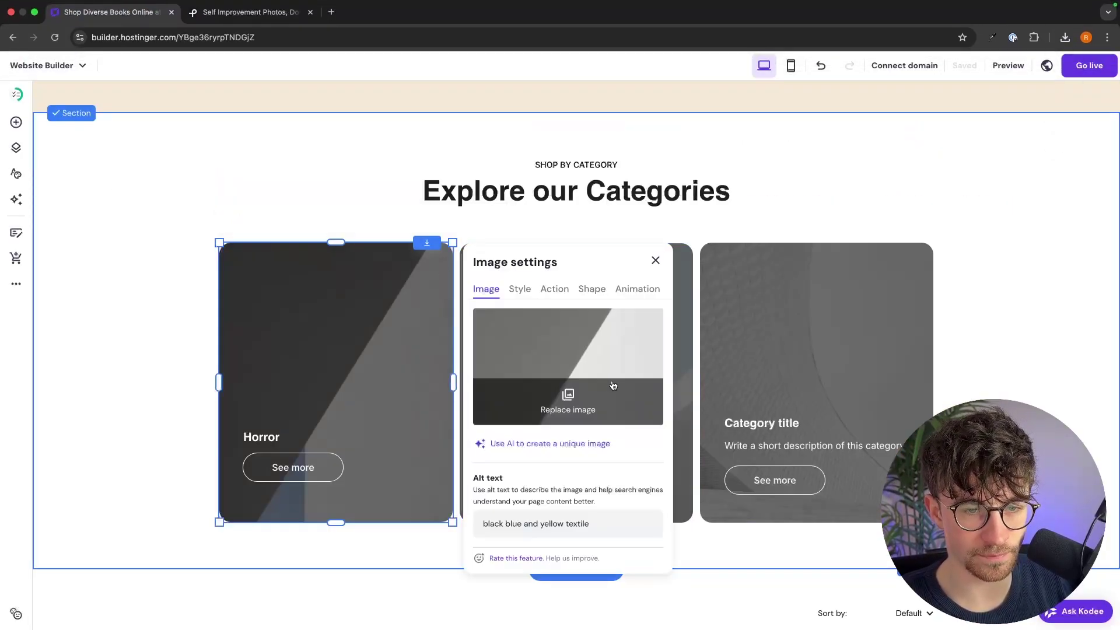
{"action": "left_click", "coordinate": [604, 375]}
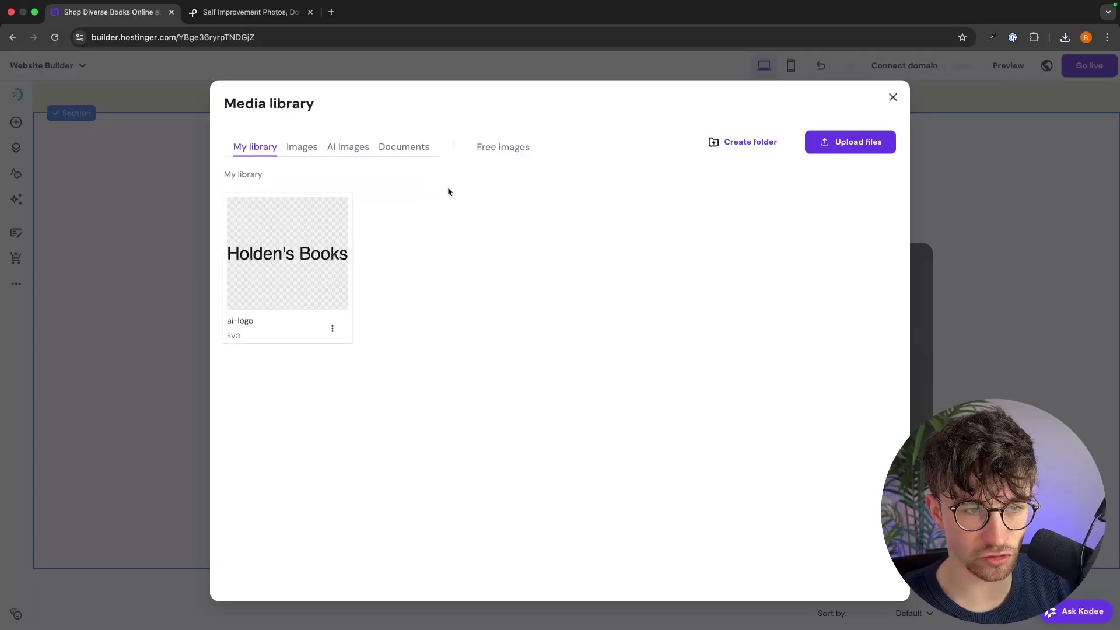
{"action": "left_click", "coordinate": [857, 149]}
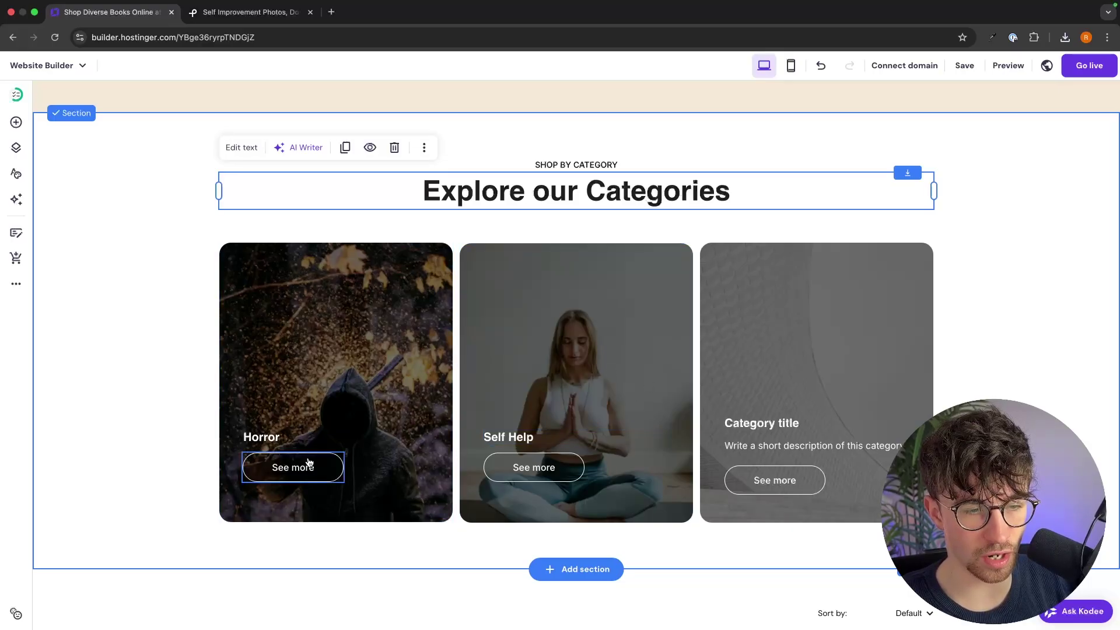
Change the Horror card's button text to "Shop Now" and link the button to the "Horro" page
{"action": "left_click", "coordinate": [314, 470]}
{"action": "left_click", "coordinate": [284, 434]}
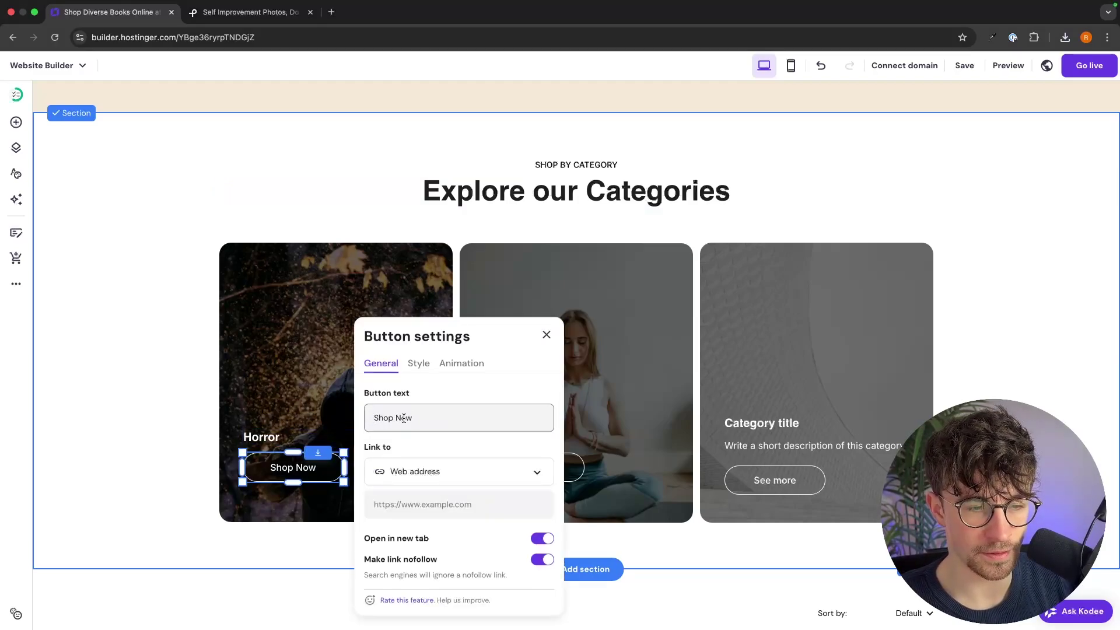
{"action": "scroll", "coordinate": [429, 467], "scroll_direction": "down", "scroll_amount": 1}
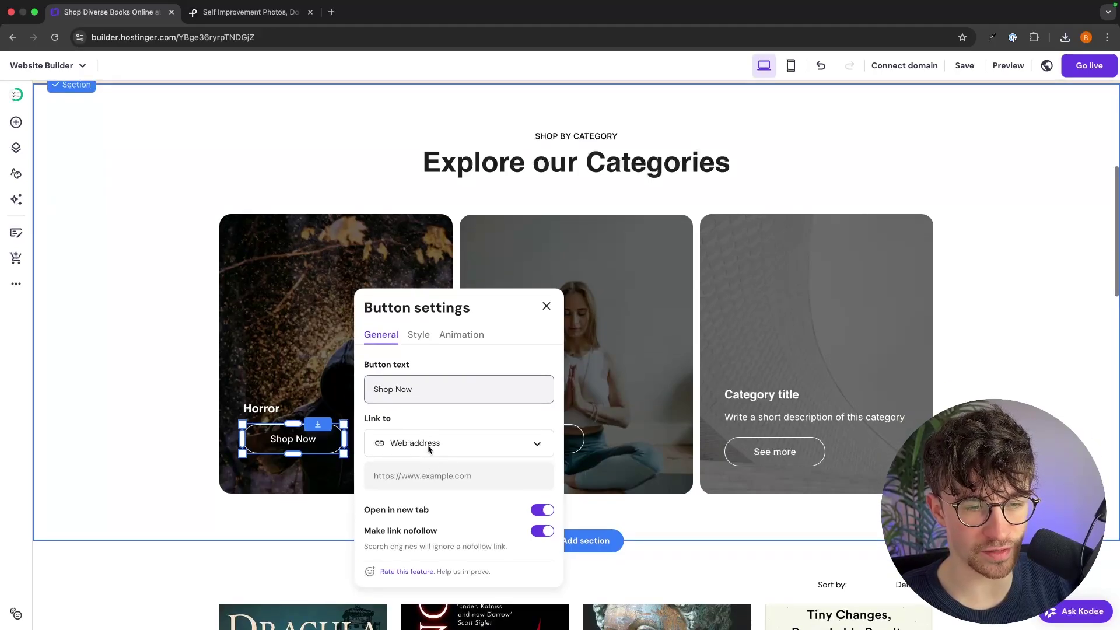
{"action": "left_click", "coordinate": [428, 444]}
{"action": "left_click", "coordinate": [433, 468]}
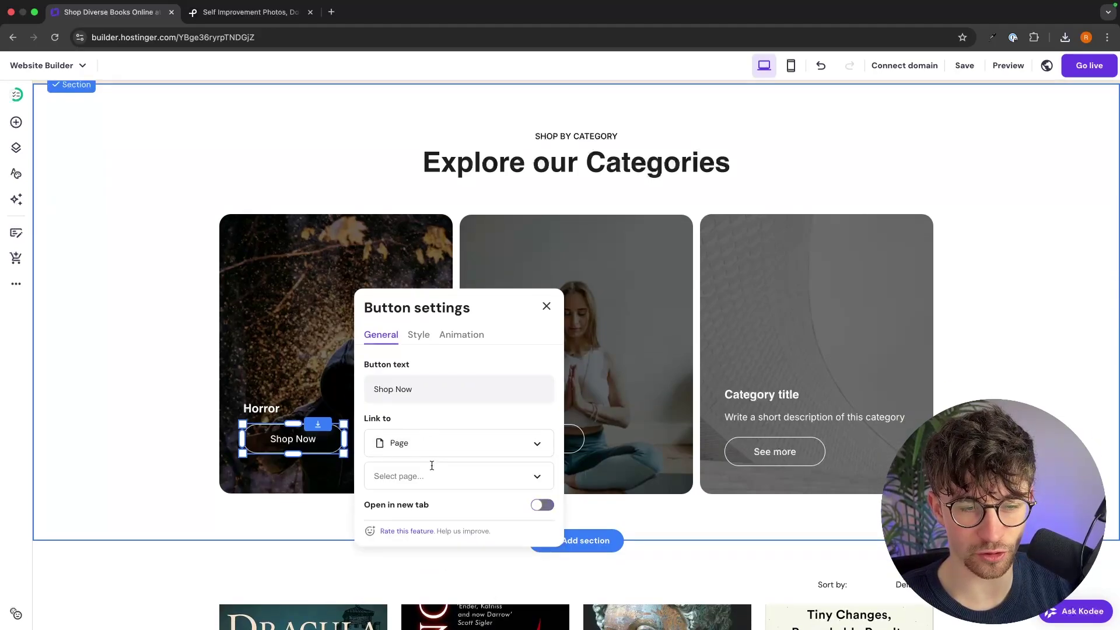
{"action": "left_click", "coordinate": [432, 465]}
{"action": "scroll", "coordinate": [432, 469], "scroll_direction": "down", "scroll_amount": 2}
{"action": "scroll", "coordinate": [432, 468], "scroll_direction": "down", "scroll_amount": 5}
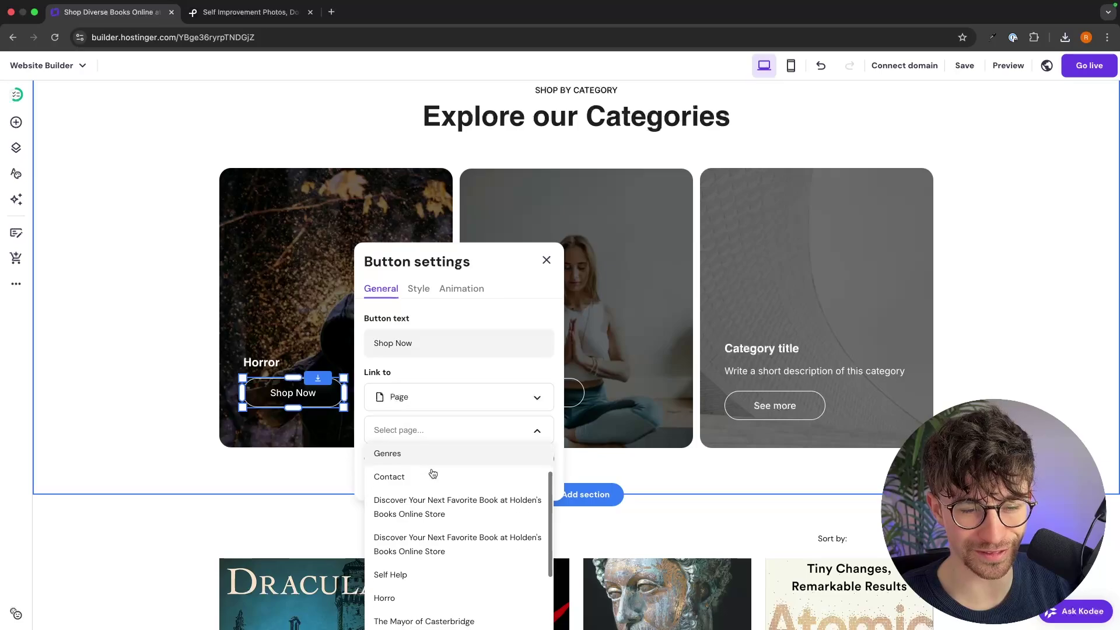
{"action": "scroll", "coordinate": [431, 493], "scroll_direction": "down", "scroll_amount": 3}
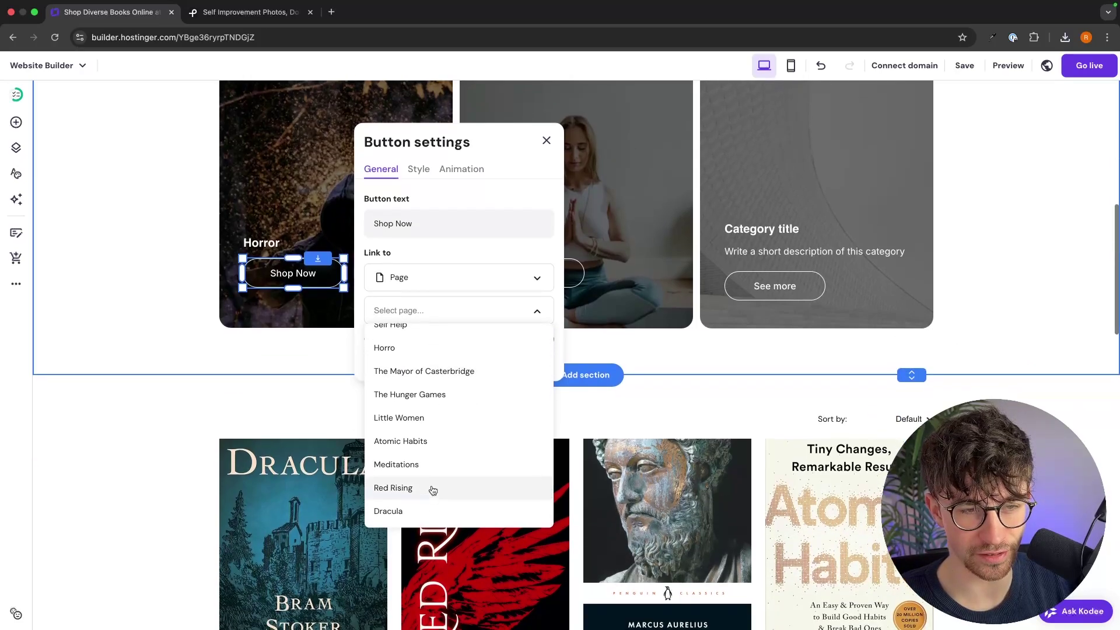
{"action": "scroll", "coordinate": [443, 449], "scroll_direction": "up", "scroll_amount": 2}
{"action": "left_click", "coordinate": [386, 388]}
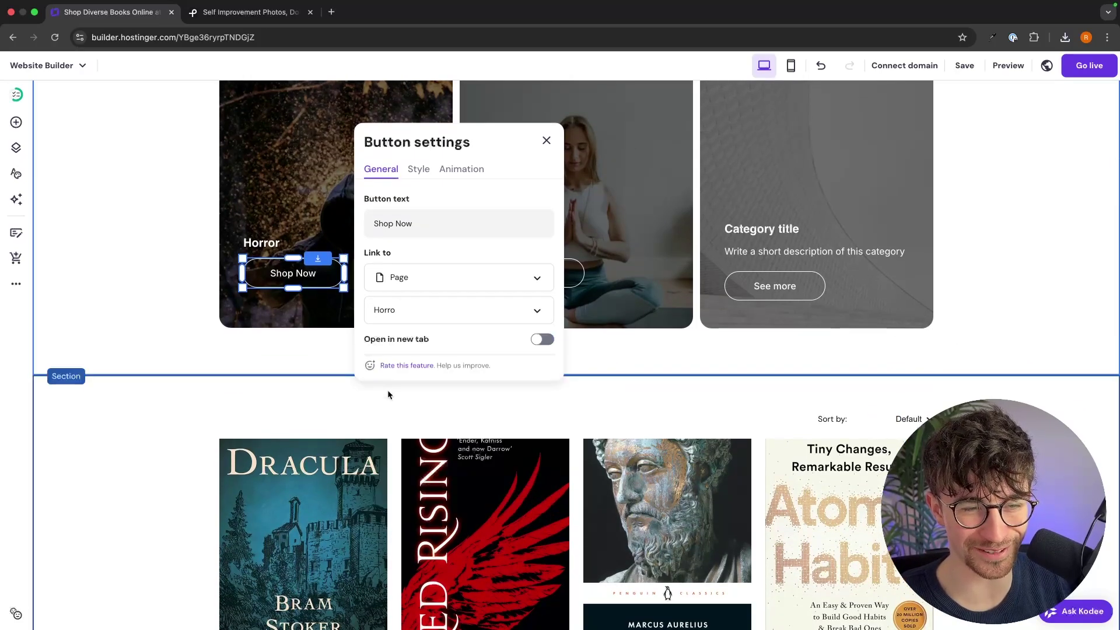
{"action": "left_click", "coordinate": [583, 338]}
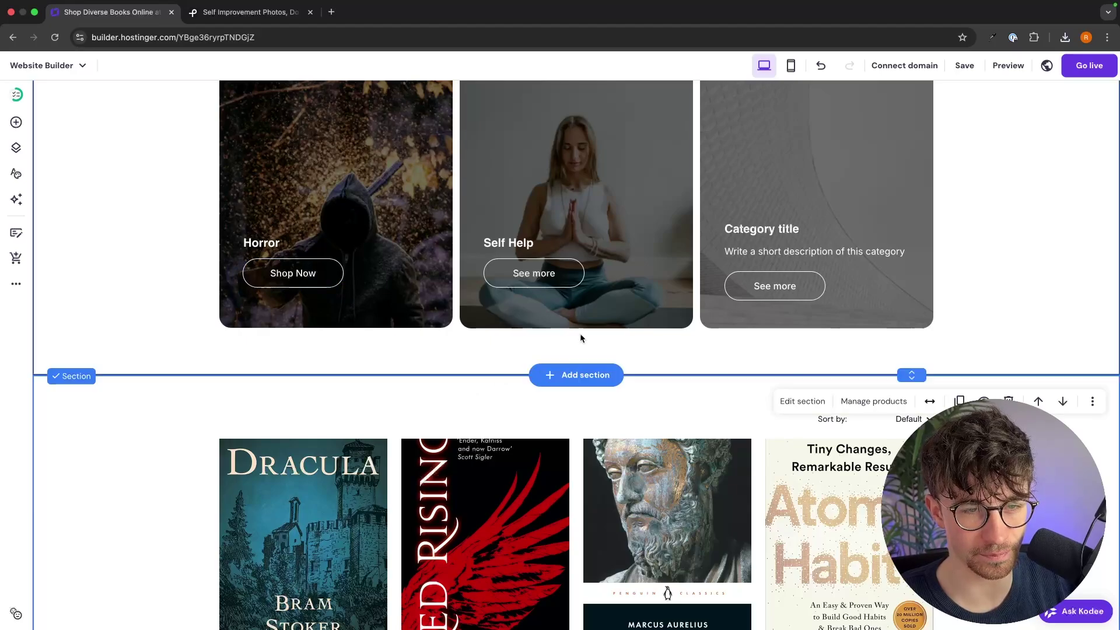
Change the Self Help card's button text to "Shop Now" and link the button to the "Self Help" page
{"action": "left_click", "coordinate": [542, 275]}
{"action": "left_click", "coordinate": [525, 238]}
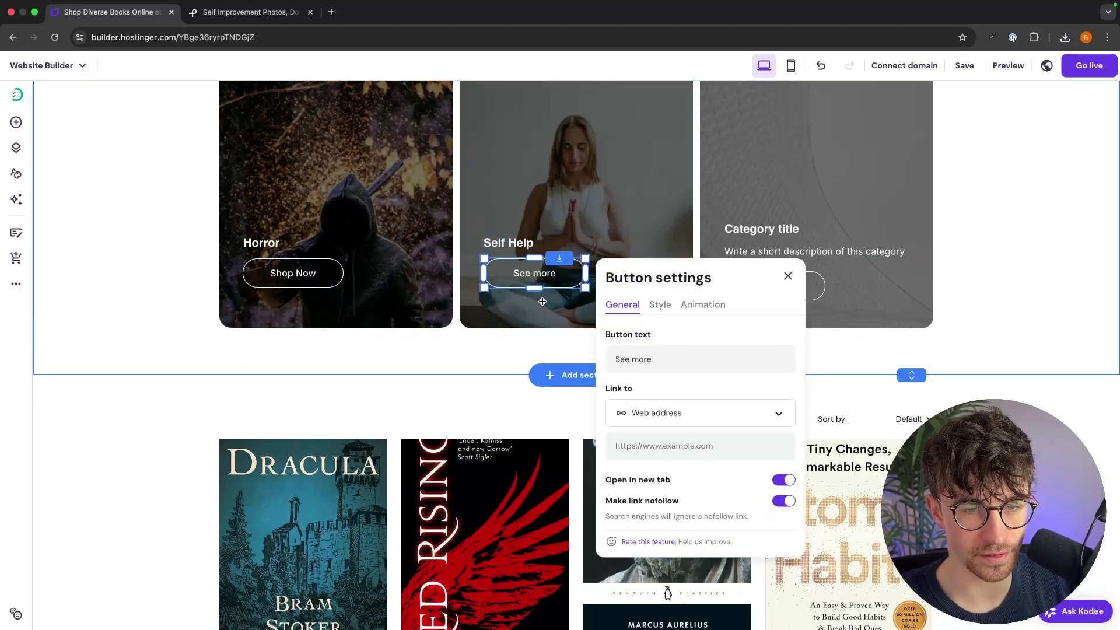
{"action": "key", "text": "super+a"}
{"action": "type", "text": "S"}
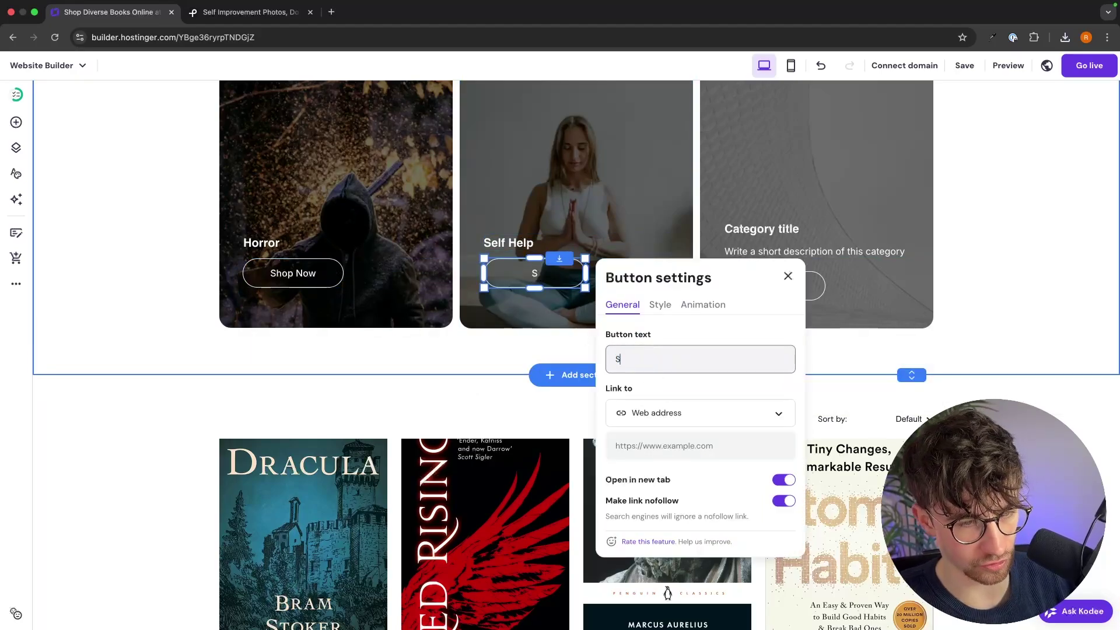
{"action": "type", "text": "hop Now"}
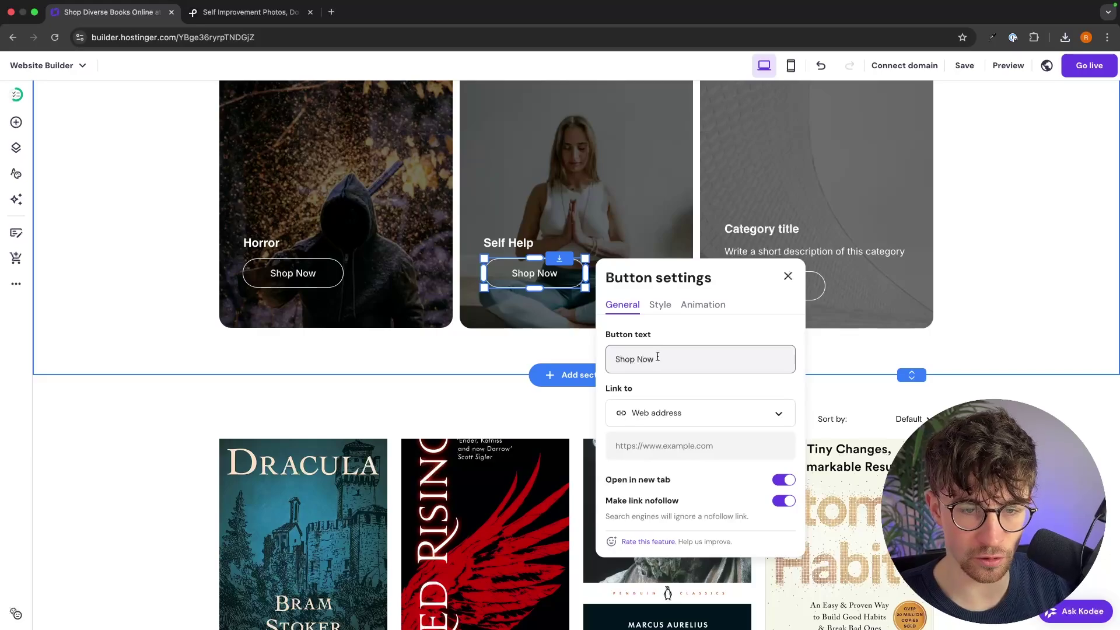
{"action": "left_click", "coordinate": [665, 412]}
{"action": "left_click", "coordinate": [667, 442]}
{"action": "left_click", "coordinate": [660, 446]}
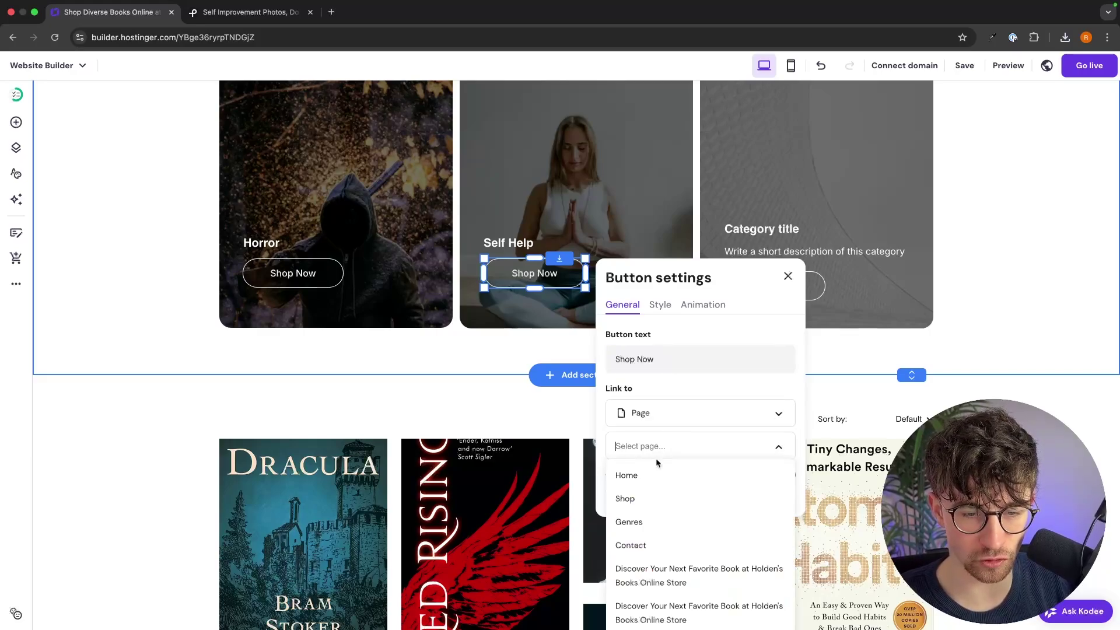
{"action": "scroll", "coordinate": [661, 484], "scroll_direction": "down", "scroll_amount": 3}
{"action": "left_click", "coordinate": [656, 501]}
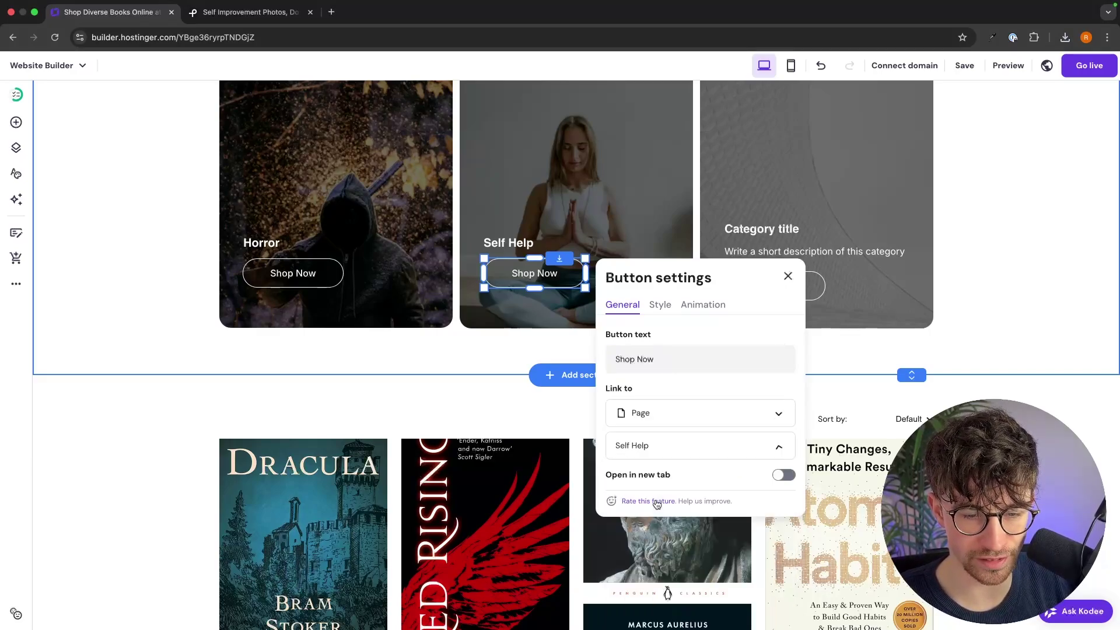
{"action": "left_click", "coordinate": [967, 393]}
Preview the site and test the Horror card's link by viewing its category page, then return to the home page's category cards
{"action": "scroll", "coordinate": [980, 385], "scroll_direction": "up", "scroll_amount": 1}
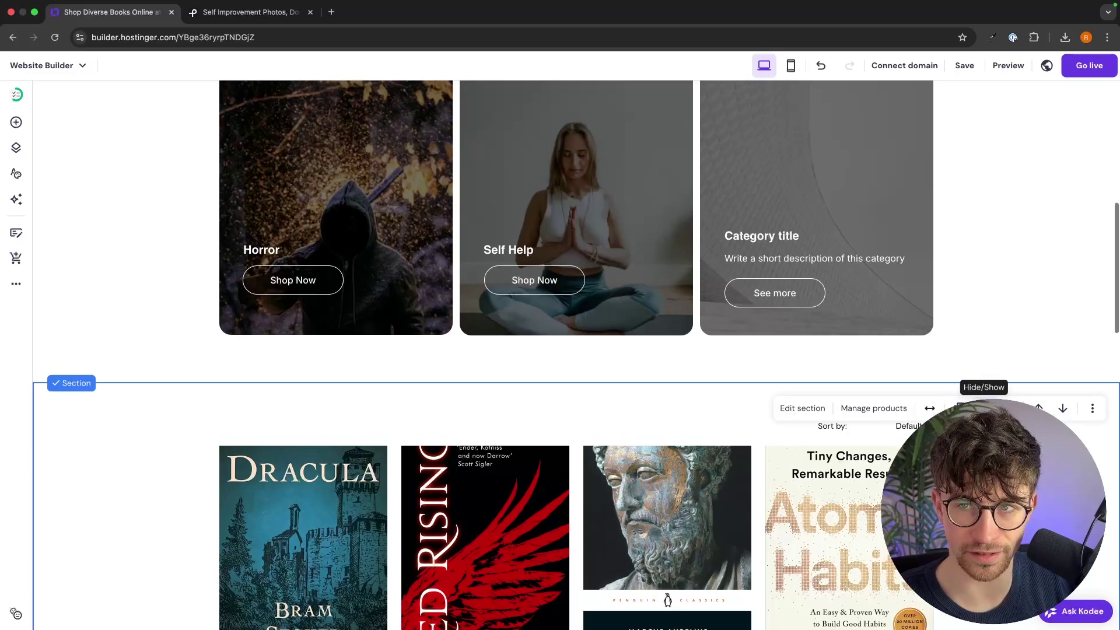
{"action": "left_click", "coordinate": [1084, 67]}
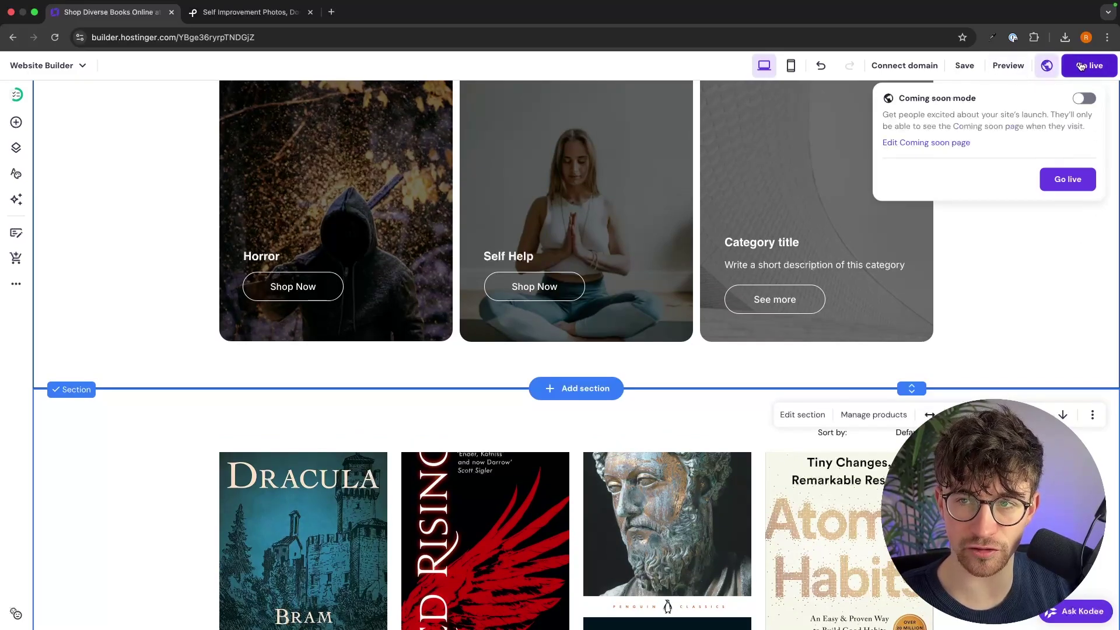
{"action": "left_click", "coordinate": [997, 66]}
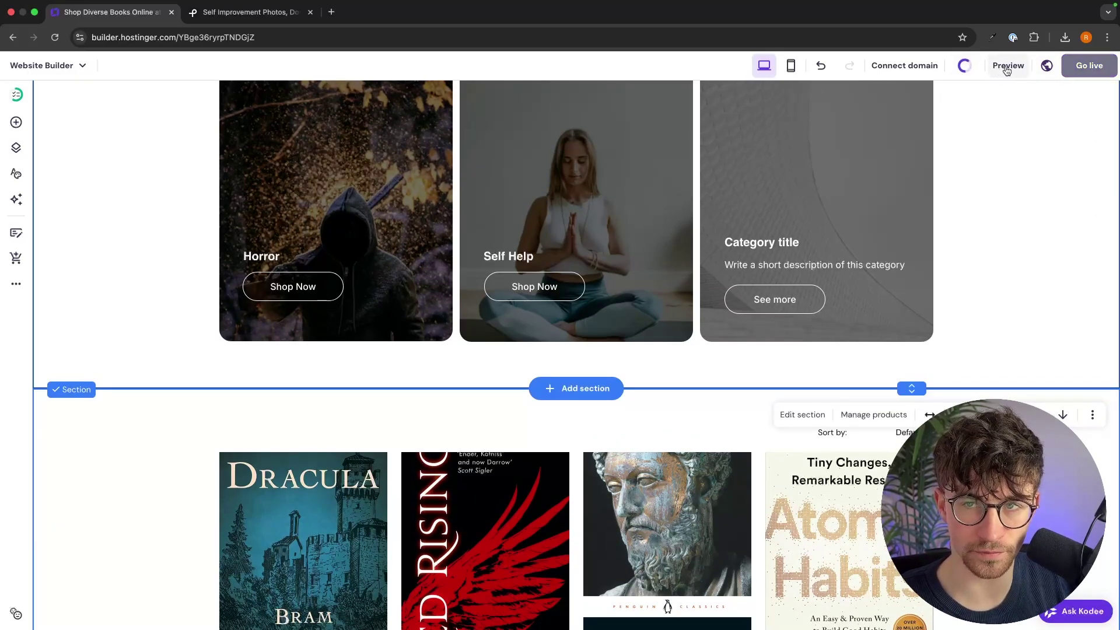
{"action": "scroll", "coordinate": [956, 230], "scroll_direction": "down", "scroll_amount": 10}
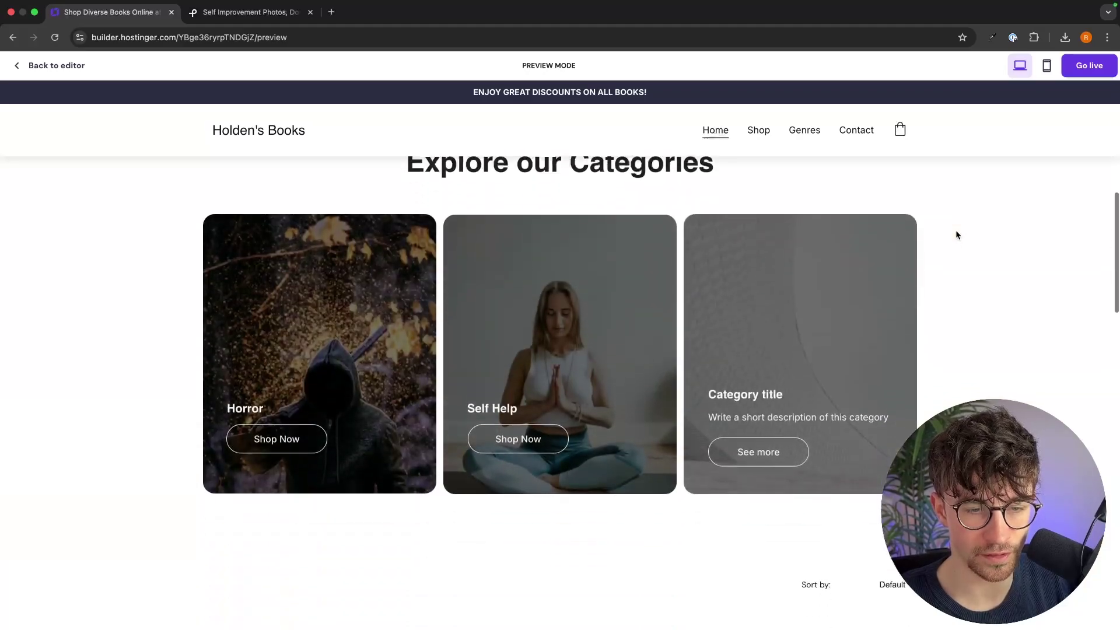
{"action": "left_click", "coordinate": [284, 395]}
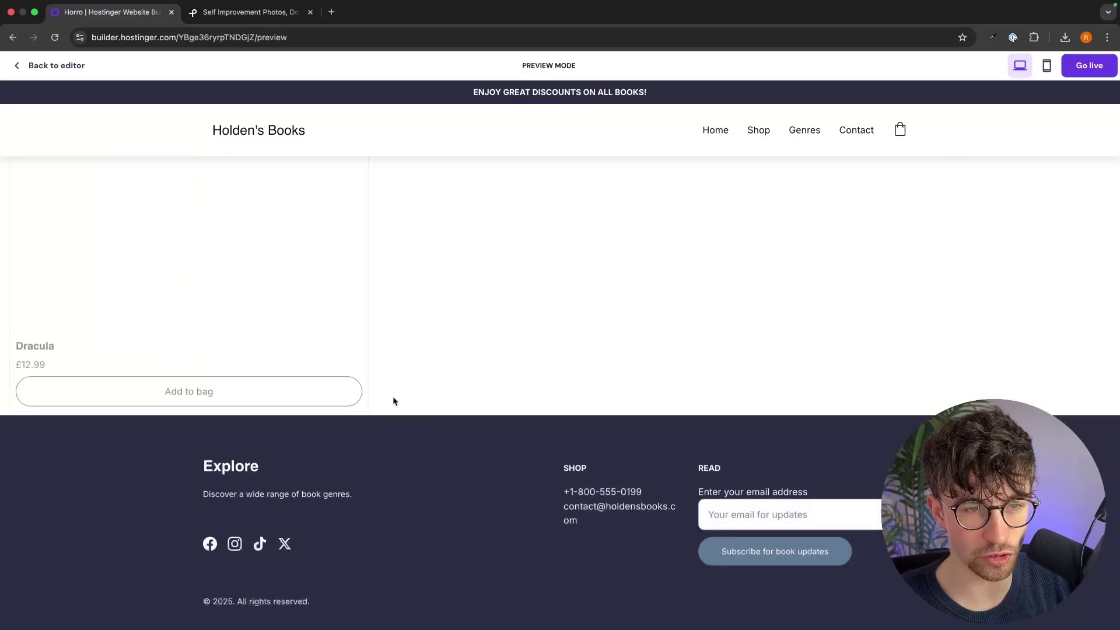
{"action": "scroll", "coordinate": [434, 399], "scroll_direction": "down", "scroll_amount": 1}
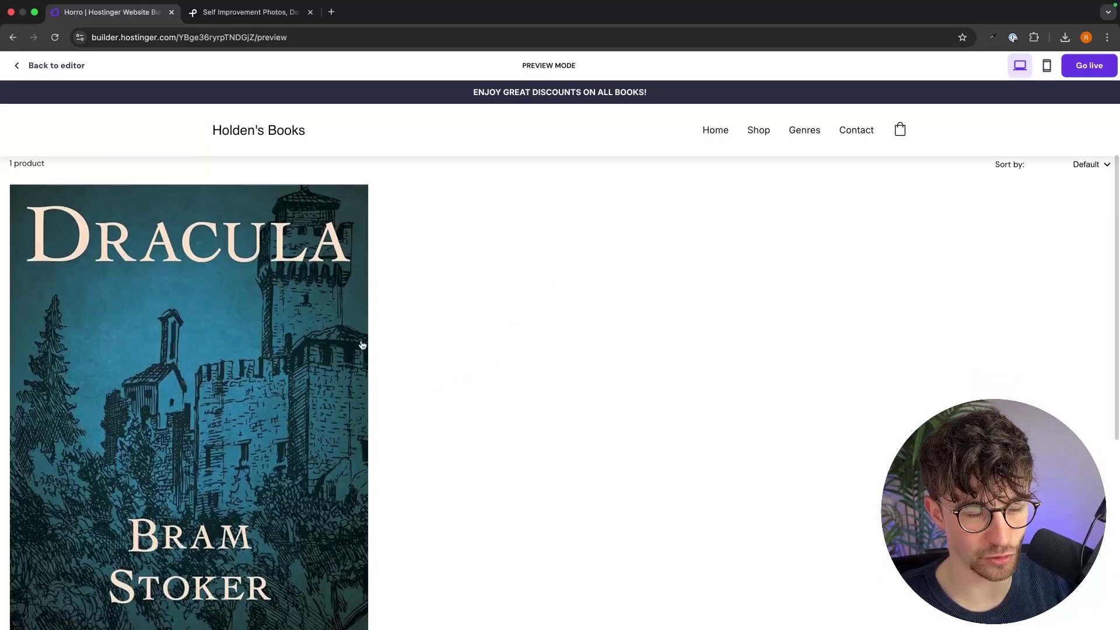
{"action": "scroll", "coordinate": [597, 327], "scroll_direction": "left", "scroll_amount": 5}
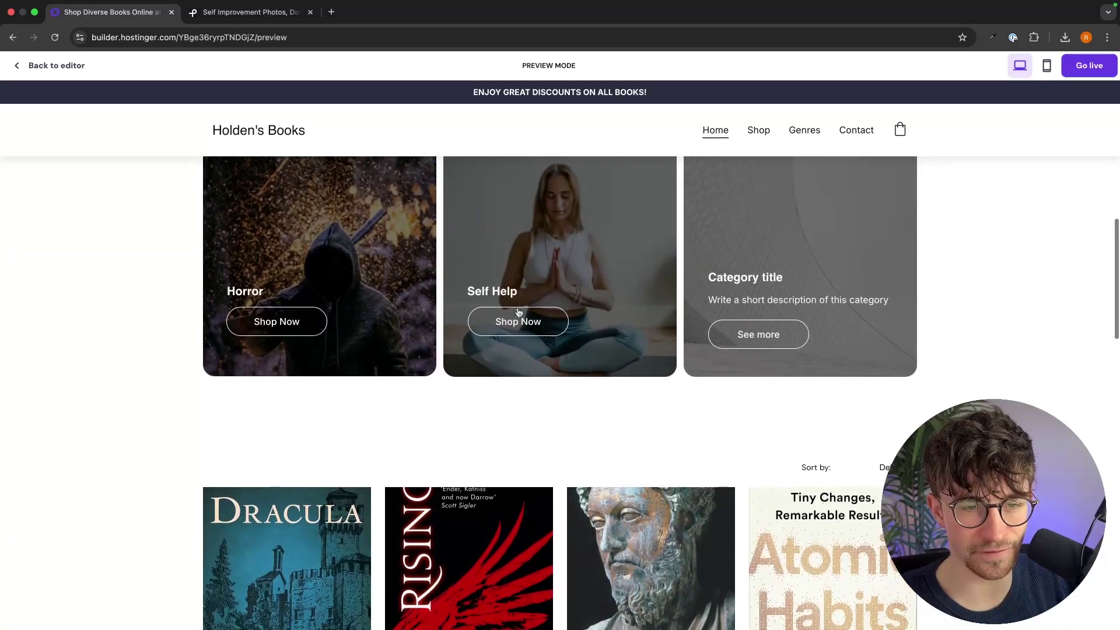
Test the Self Help card's link in the preview, look through its book listing and go back to the Home page
{"action": "left_click", "coordinate": [519, 318]}
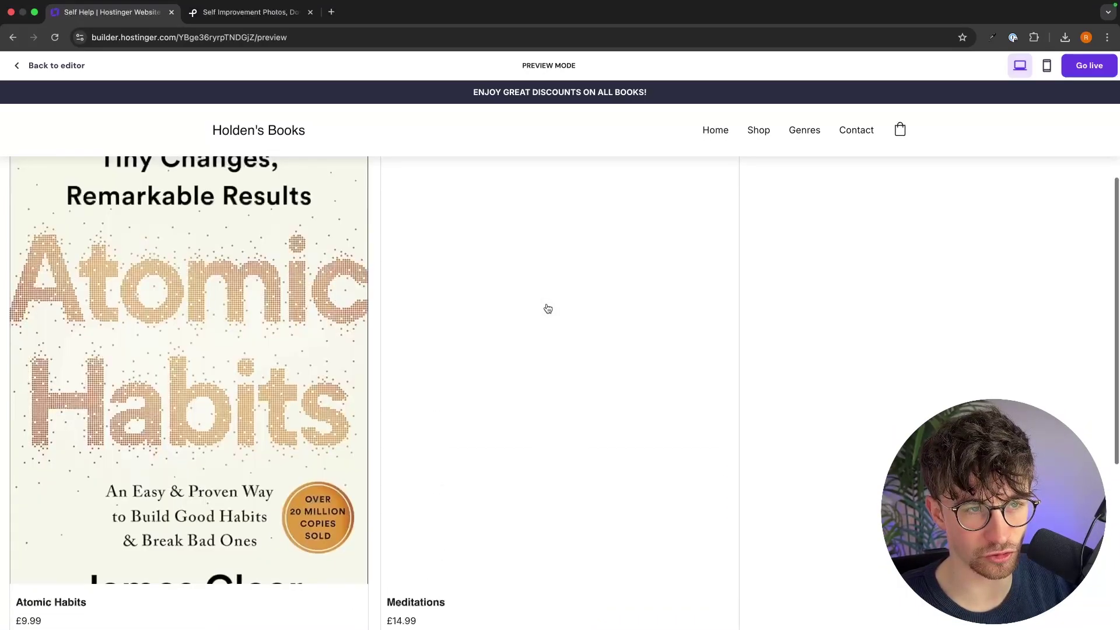
{"action": "scroll", "coordinate": [547, 308], "scroll_direction": "up", "scroll_amount": 3}
{"action": "scroll", "coordinate": [547, 309], "scroll_direction": "down", "scroll_amount": 5}
{"action": "scroll", "coordinate": [547, 308], "scroll_direction": "up", "scroll_amount": 3}
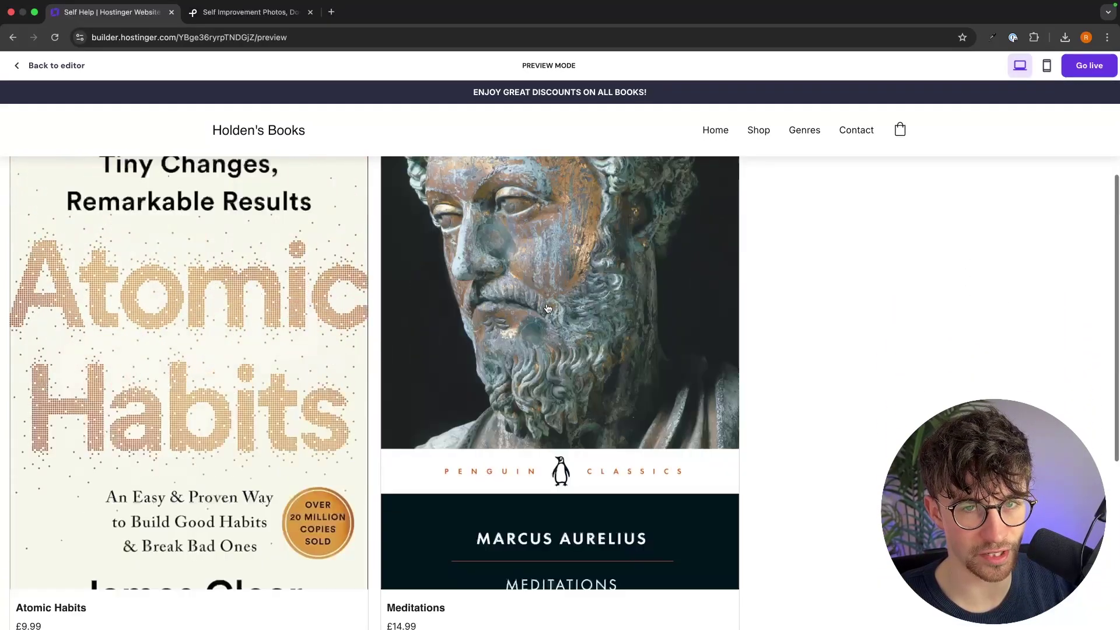
{"action": "scroll", "coordinate": [547, 309], "scroll_direction": "up", "scroll_amount": 3}
{"action": "left_click", "coordinate": [715, 129]}
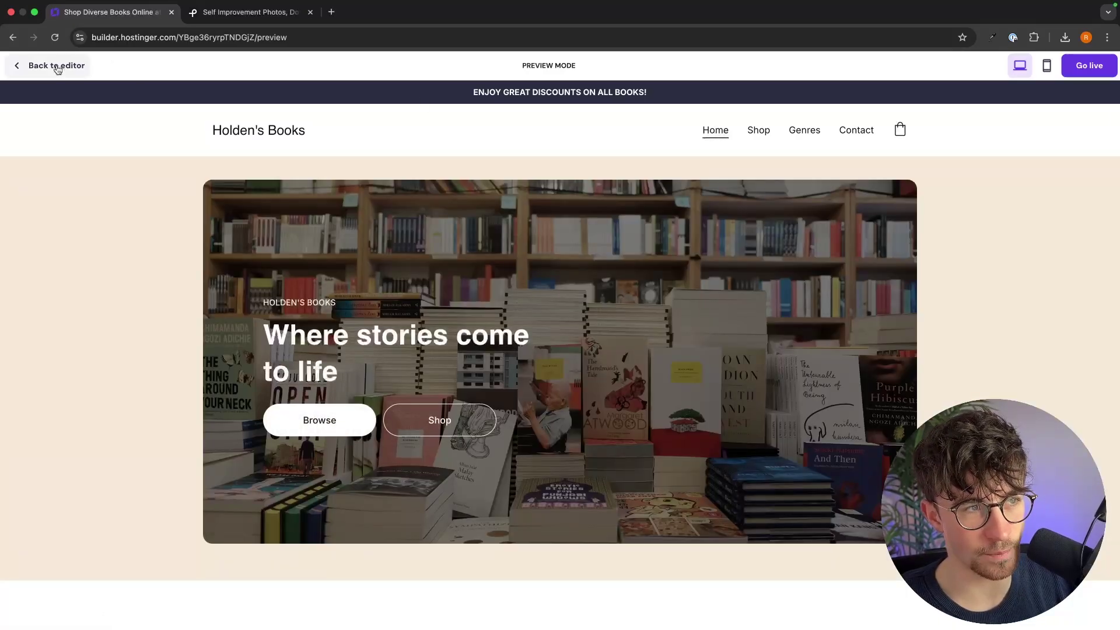
Return to the editor and delete the product list section below the category cards on the home page
{"action": "left_click", "coordinate": [57, 65]}
{"action": "scroll", "coordinate": [705, 305], "scroll_direction": "down", "scroll_amount": 10}
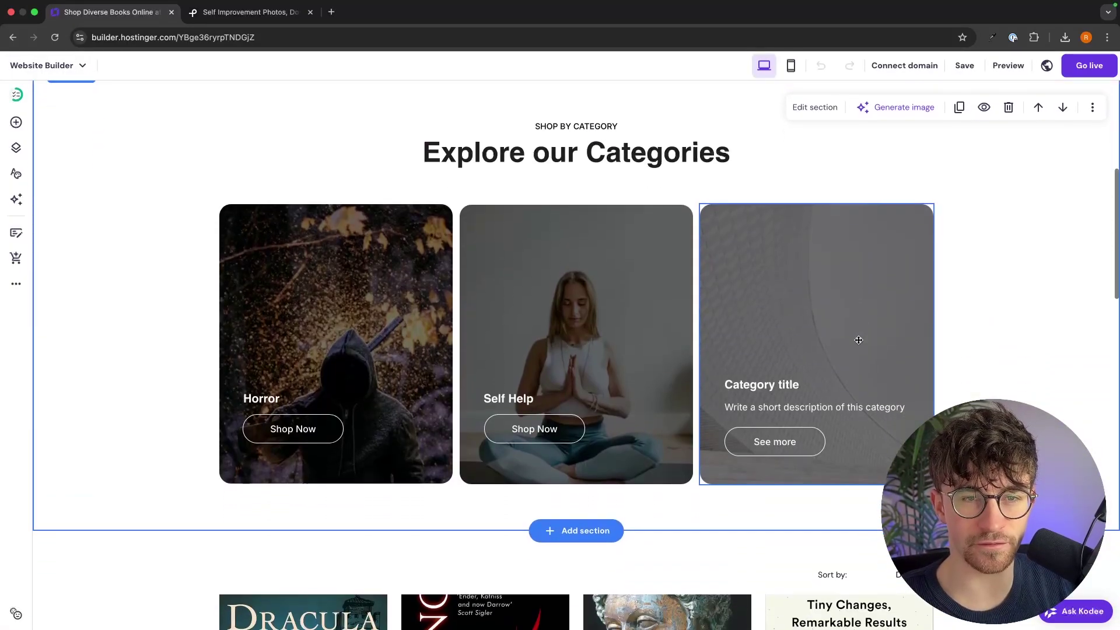
{"action": "scroll", "coordinate": [858, 343], "scroll_direction": "down", "scroll_amount": 3}
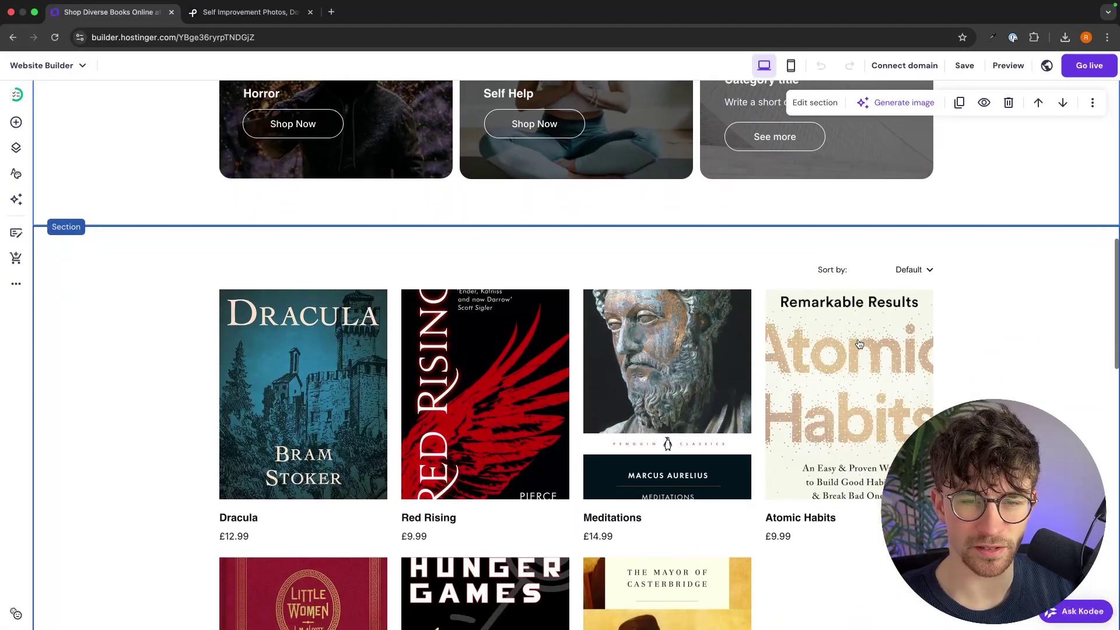
{"action": "left_click", "coordinate": [664, 231]}
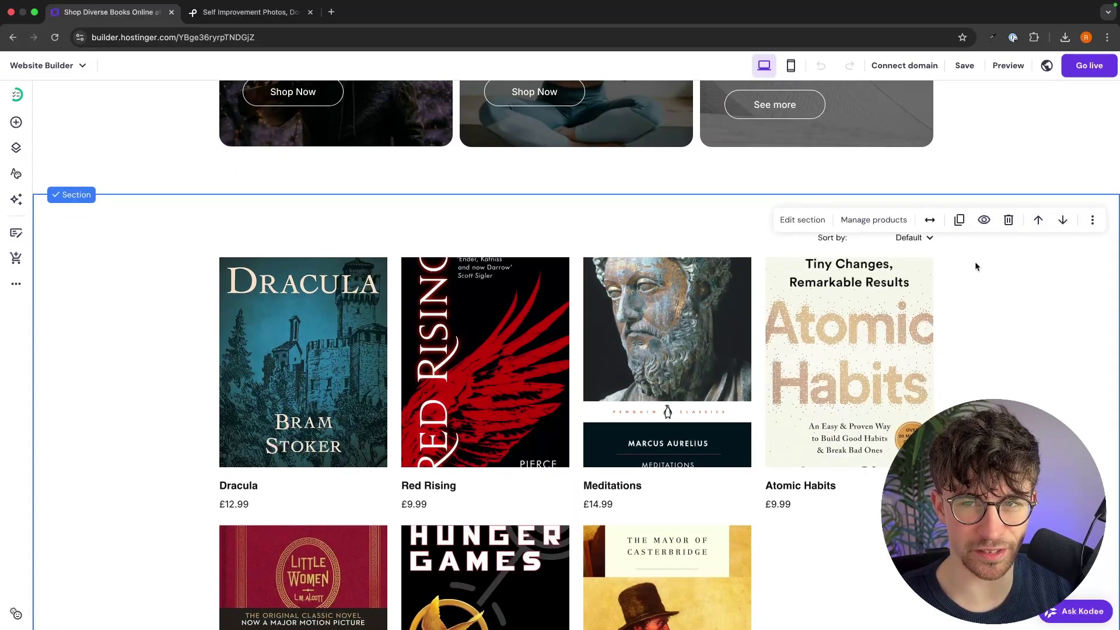
{"action": "left_click", "coordinate": [1008, 221]}
Examine the welcome section's heading, statistics and image, and the customer testimonial section below it, without editing them
{"action": "scroll", "coordinate": [1006, 245], "scroll_direction": "down", "scroll_amount": 1}
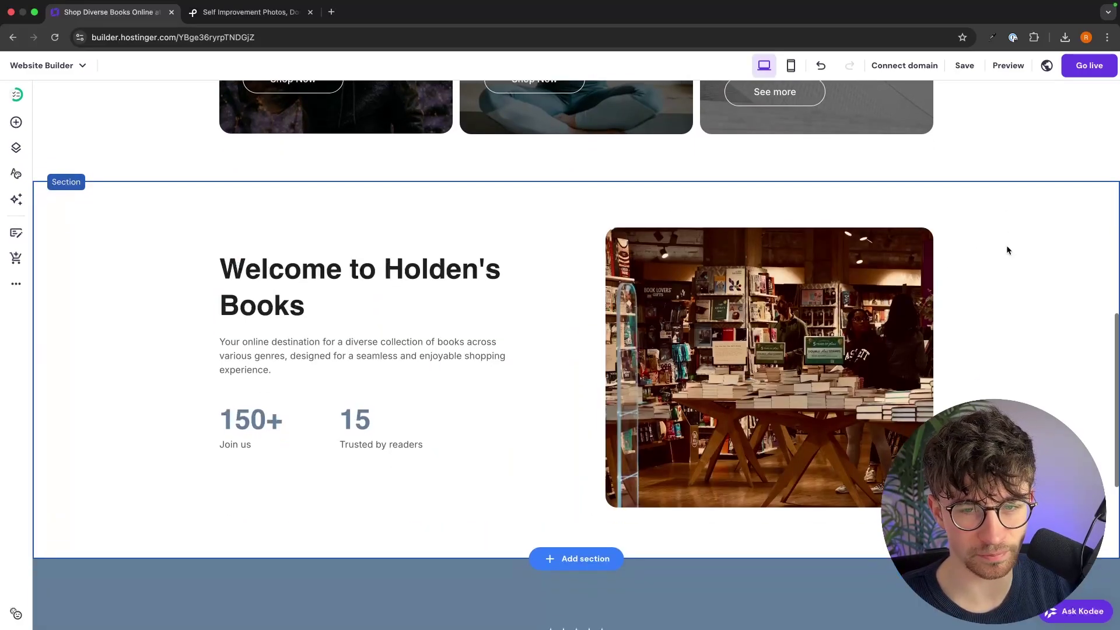
{"action": "left_click", "coordinate": [351, 255]}
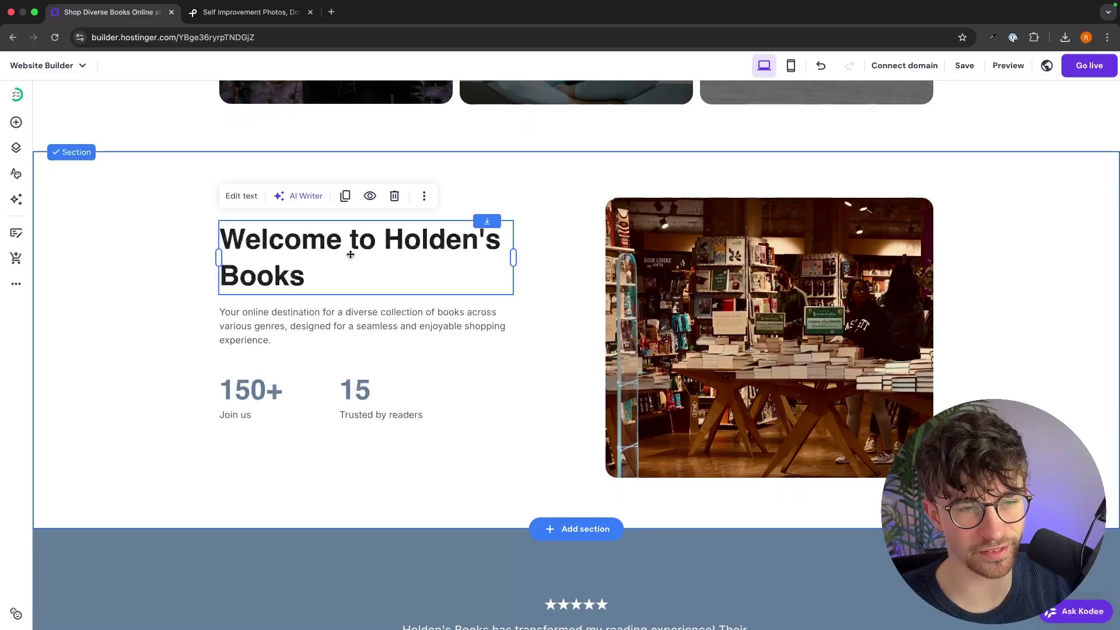
{"action": "left_click", "coordinate": [266, 394]}
{"action": "left_click", "coordinate": [266, 396]}
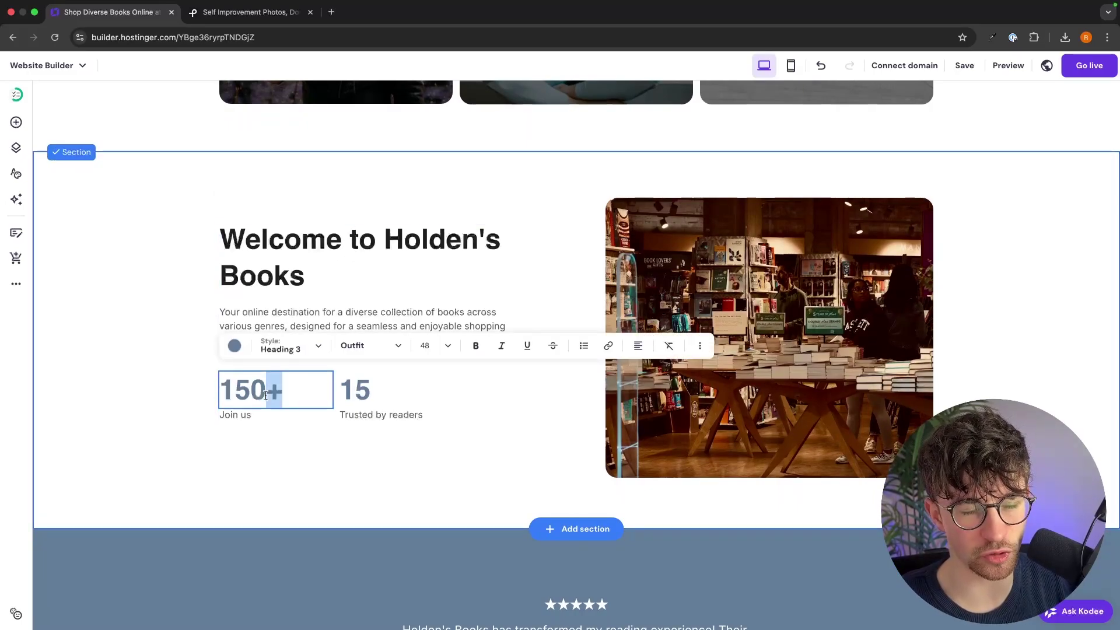
{"action": "left_click", "coordinate": [385, 391]}
{"action": "left_click", "coordinate": [907, 349]}
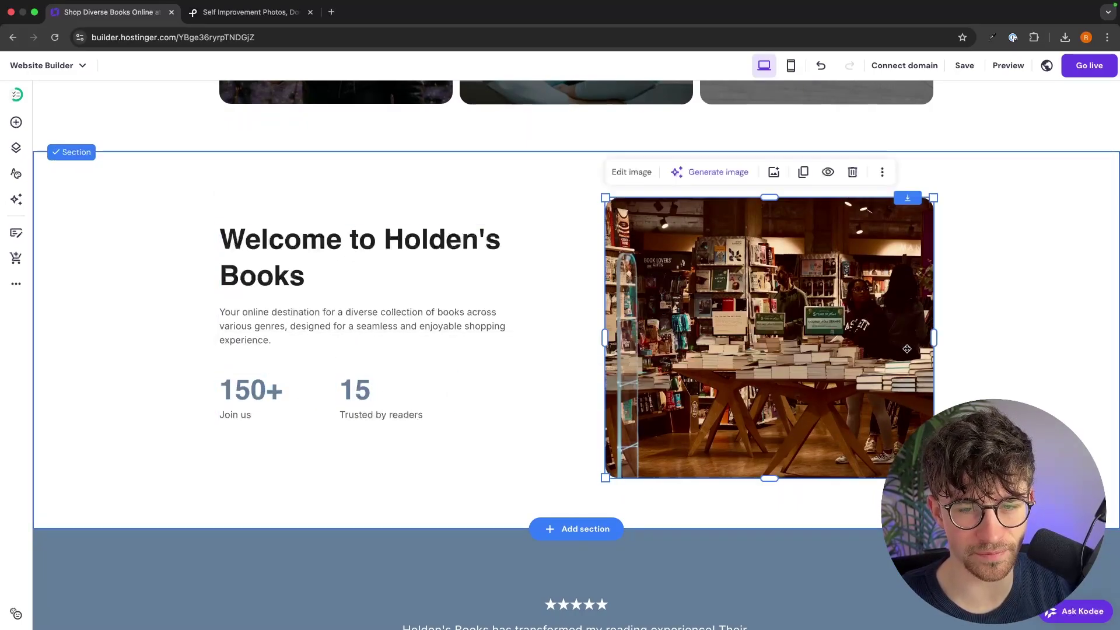
{"action": "scroll", "coordinate": [977, 323], "scroll_direction": "down", "scroll_amount": 7}
{"action": "scroll", "coordinate": [566, 267], "scroll_direction": "up", "scroll_amount": 1}
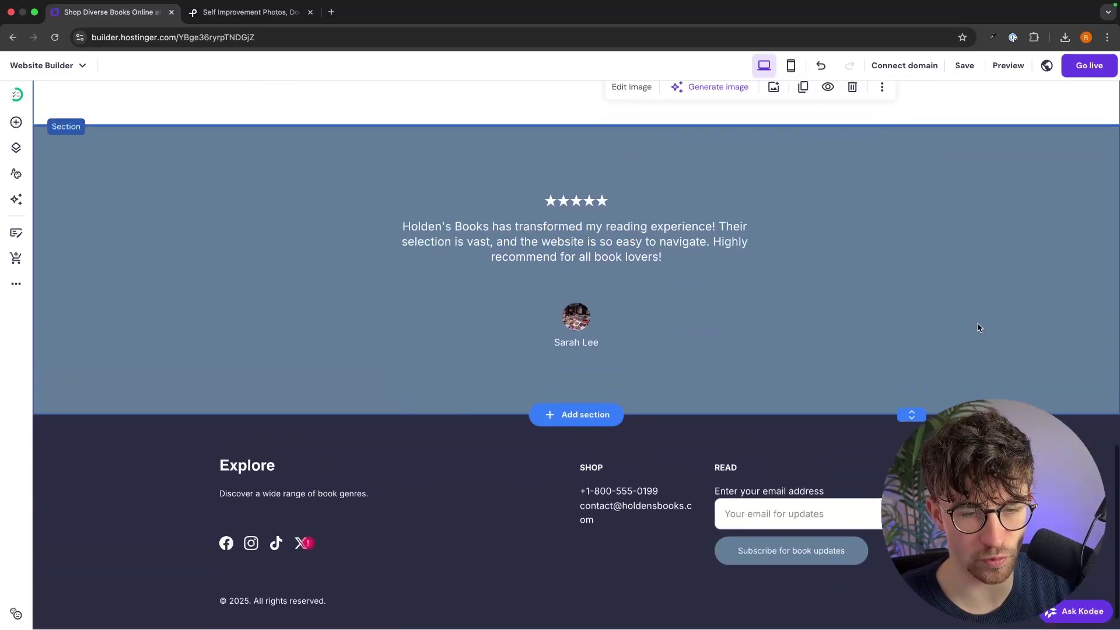
{"action": "left_click", "coordinate": [566, 267]}
{"action": "left_click", "coordinate": [825, 335]}
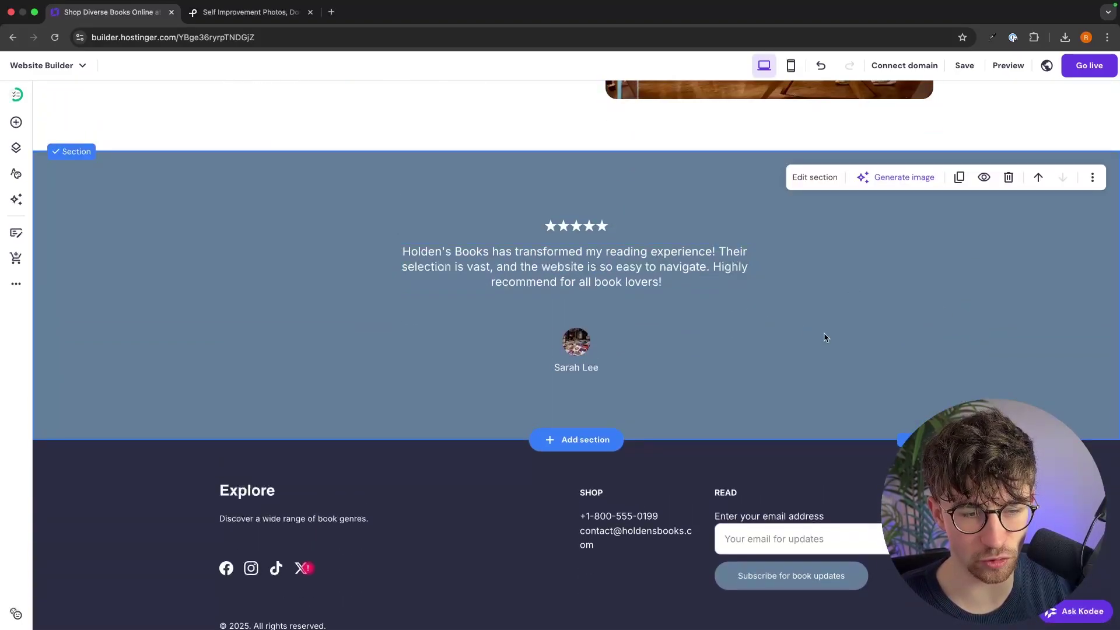
Examine the footer's editable phone number, email text and social icons
{"action": "scroll", "coordinate": [770, 369], "scroll_direction": "down", "scroll_amount": 1}
{"action": "left_click", "coordinate": [639, 459]}
{"action": "left_click", "coordinate": [640, 459]}
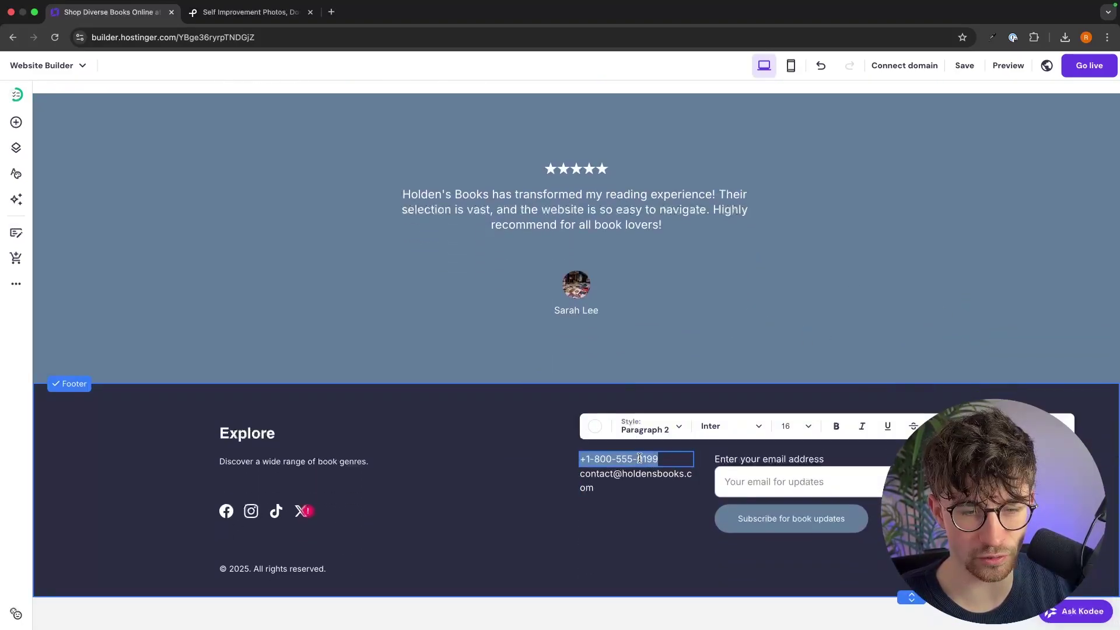
{"action": "left_click", "coordinate": [613, 489]}
{"action": "left_click", "coordinate": [611, 489]}
{"action": "key", "text": "Escape"}
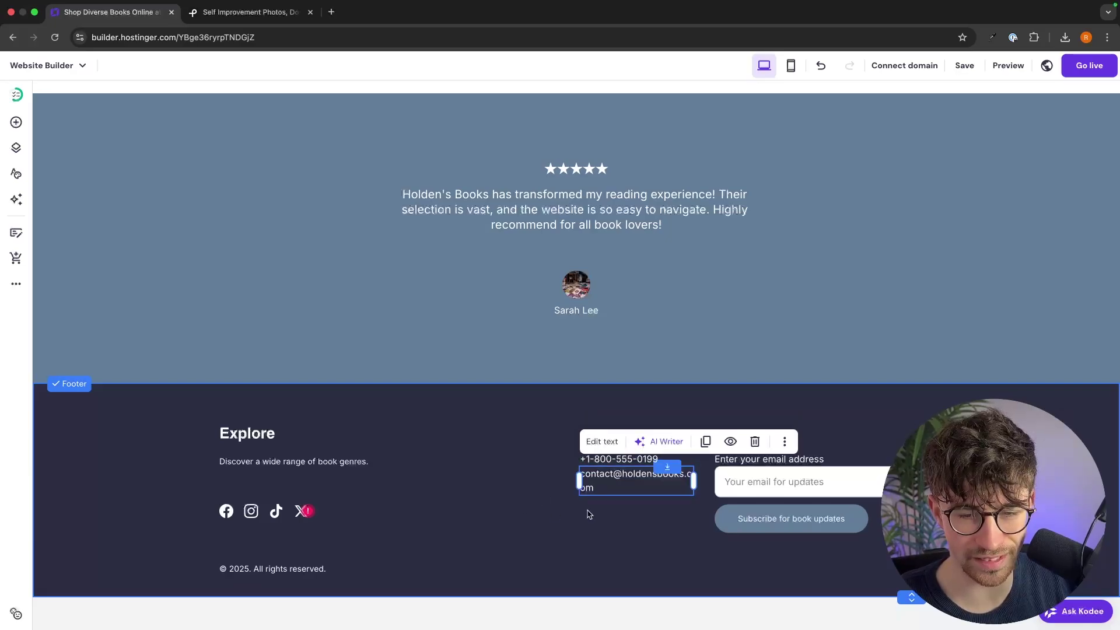
{"action": "left_click", "coordinate": [267, 514]}
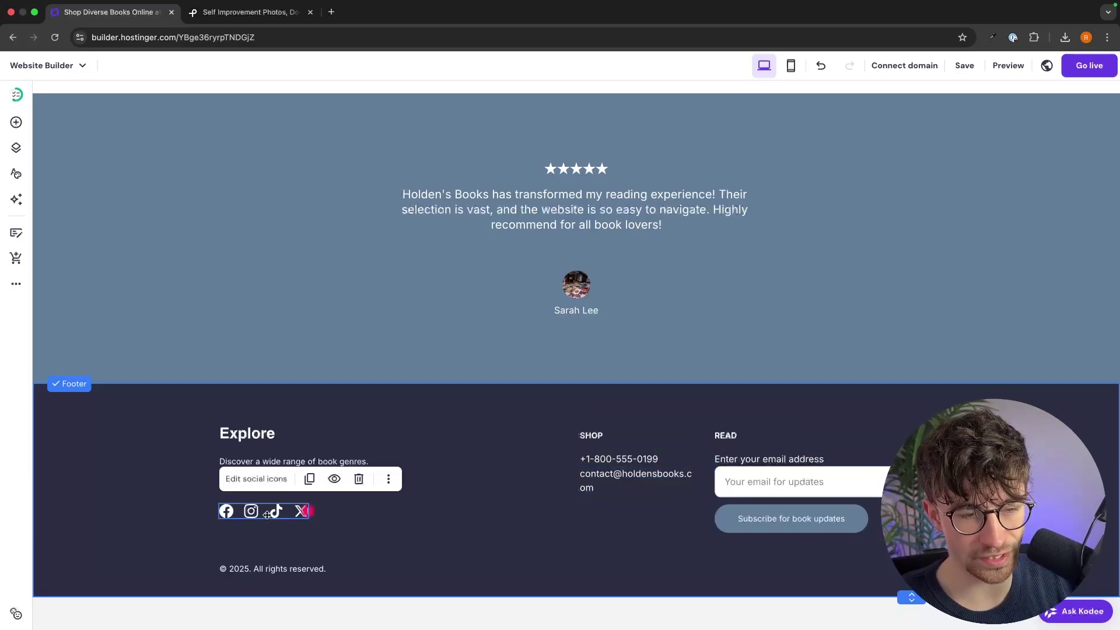
{"action": "left_click", "coordinate": [263, 481]}
{"action": "left_click", "coordinate": [579, 517]}
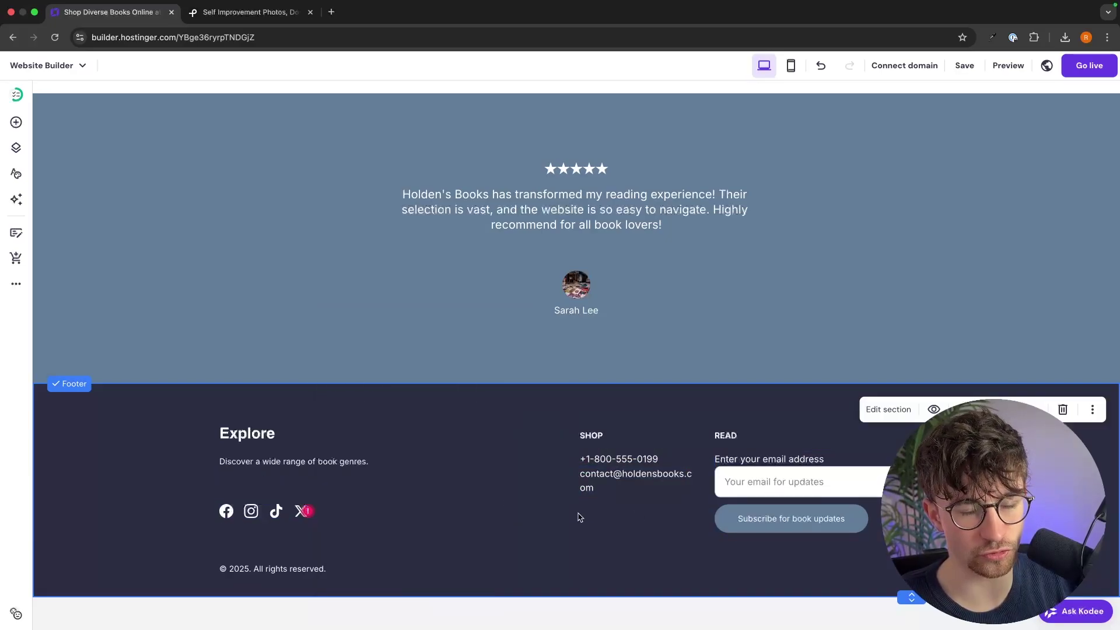
Open the Shop page from the site header and return to the Home page
{"action": "scroll", "coordinate": [618, 427], "scroll_direction": "up", "scroll_amount": 20}
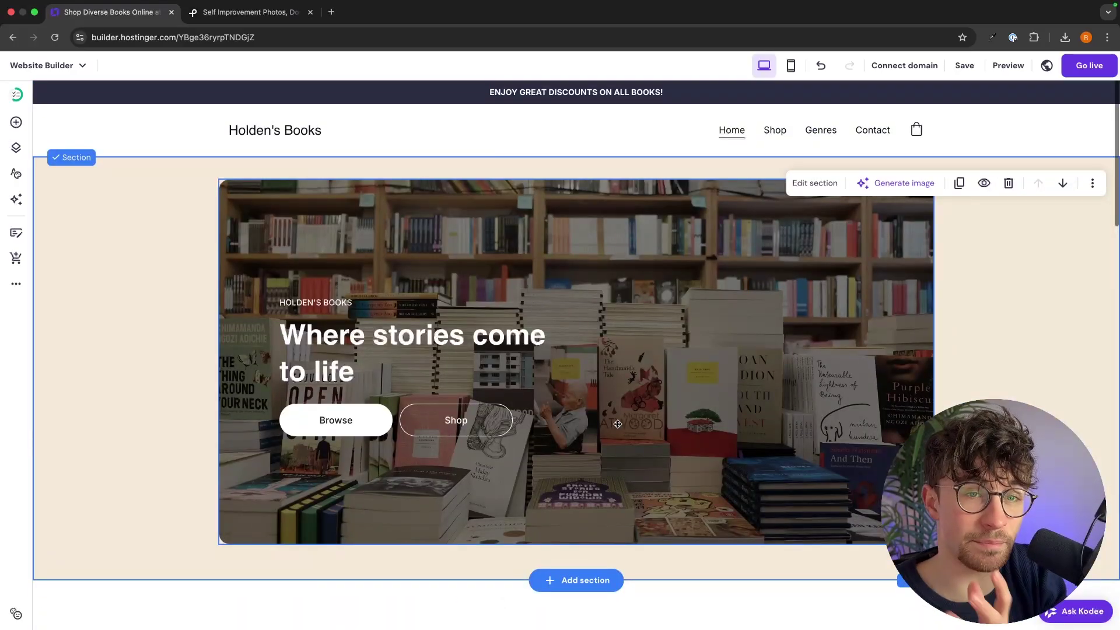
{"action": "left_click", "coordinate": [773, 131]}
{"action": "left_click", "coordinate": [731, 129]}
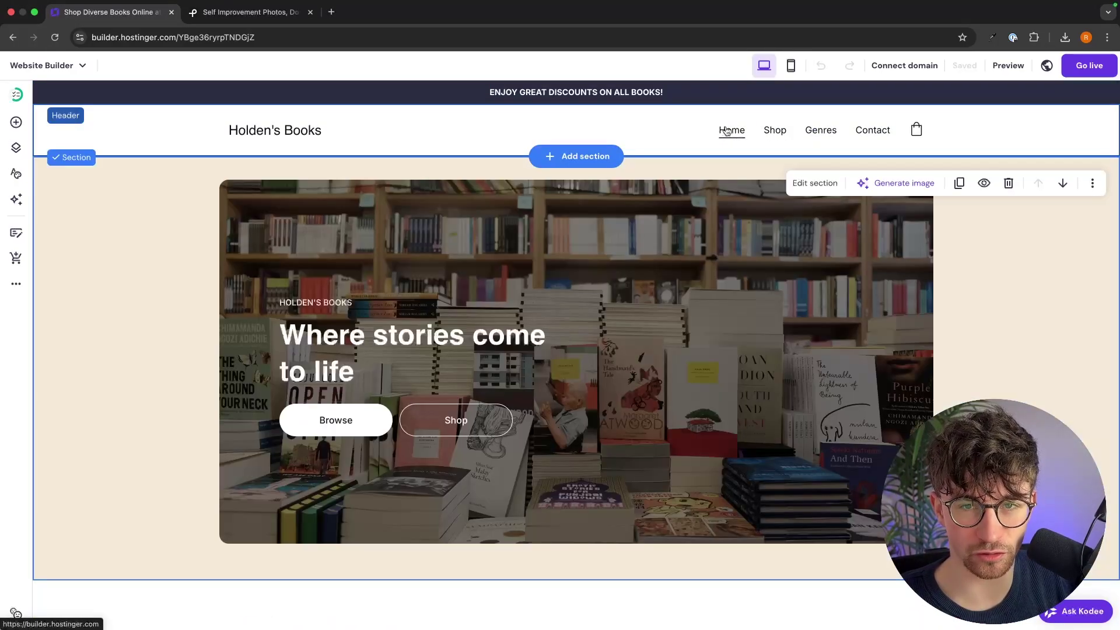
Change the hero section's Shop button text to "Shop All" and link the button to the "Shop" page
{"action": "double_click", "coordinate": [458, 418]}
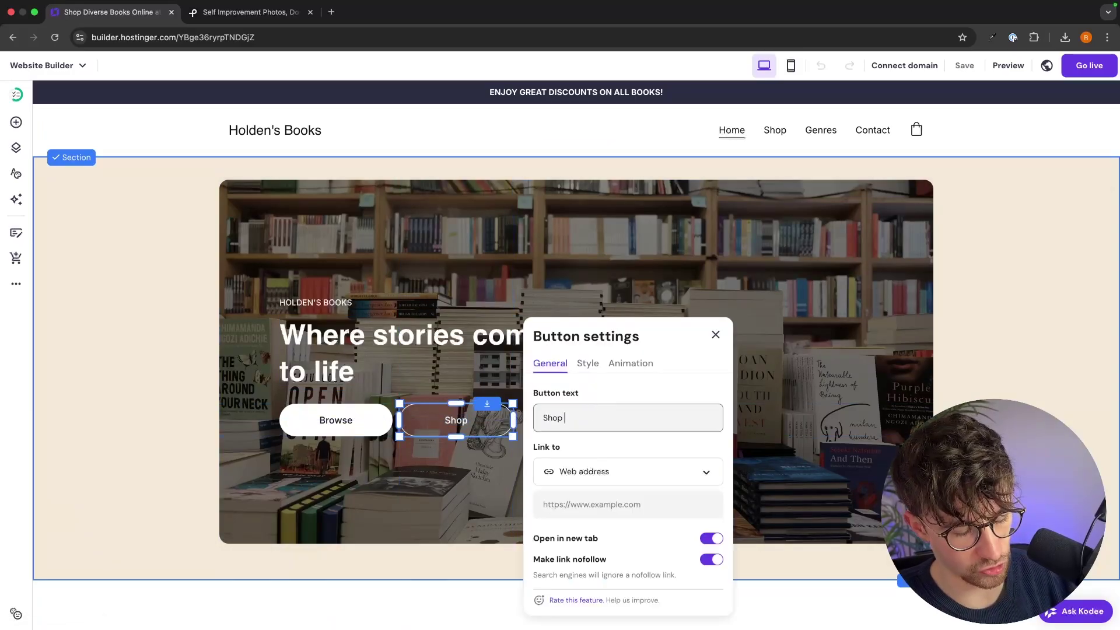
{"action": "left_click", "coordinate": [621, 471]}
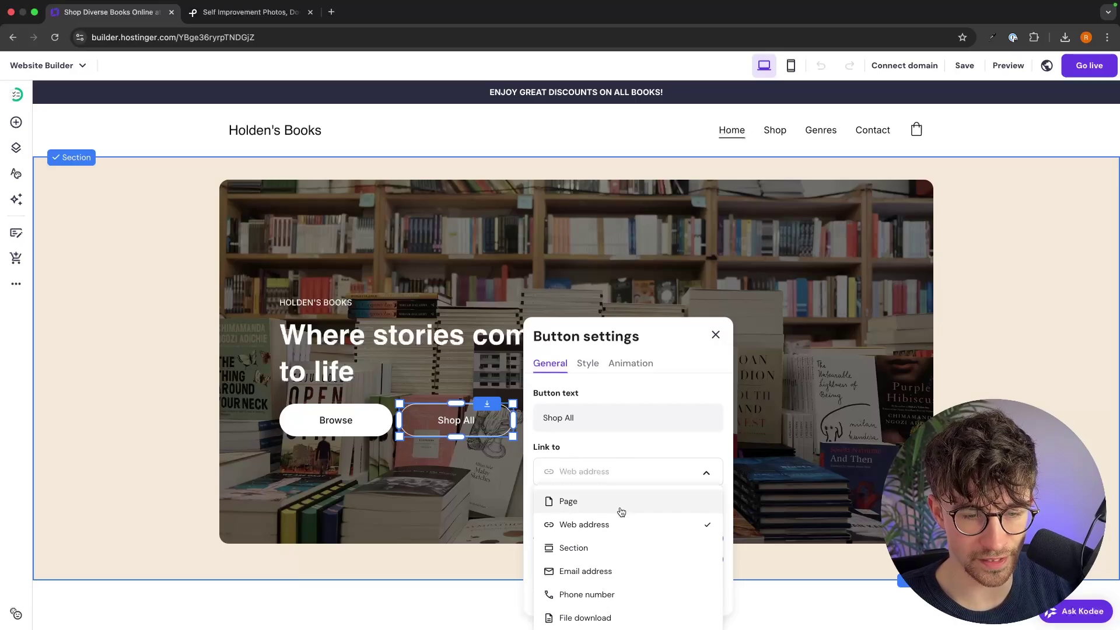
{"action": "scroll", "coordinate": [620, 511], "scroll_direction": "down", "scroll_amount": 2}
{"action": "left_click", "coordinate": [605, 435]}
{"action": "left_click", "coordinate": [604, 439]}
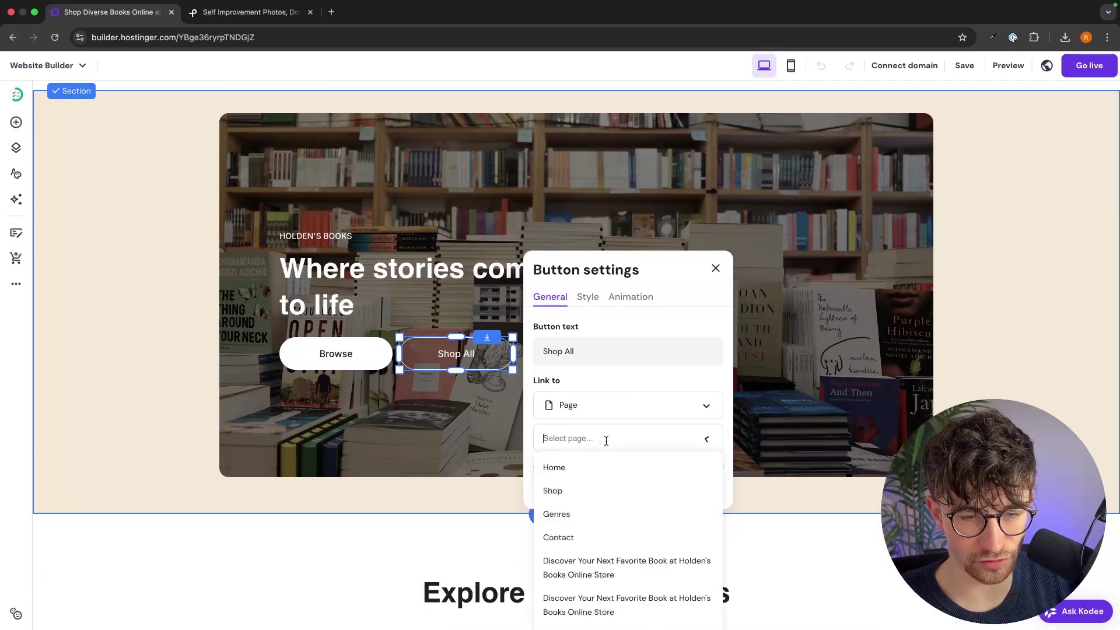
{"action": "scroll", "coordinate": [609, 434], "scroll_direction": "down", "scroll_amount": 2}
{"action": "left_click", "coordinate": [612, 427]}
{"action": "left_click", "coordinate": [810, 385]}
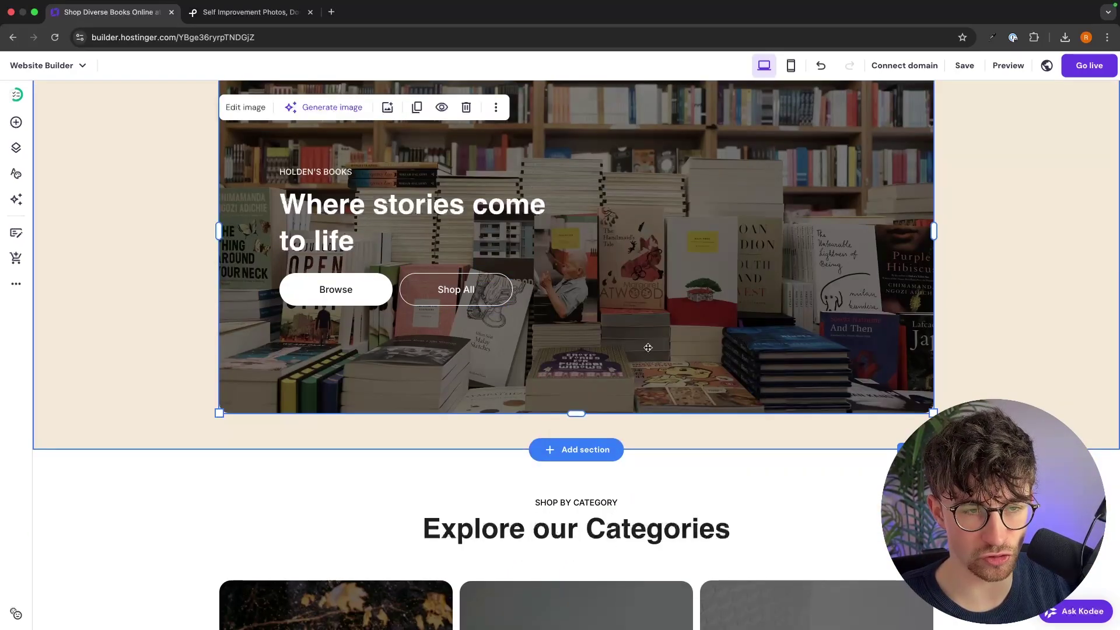
Change the hero section's Browse button text to "Shop by Category" and set its link type to Section
{"action": "left_click", "coordinate": [359, 293]}
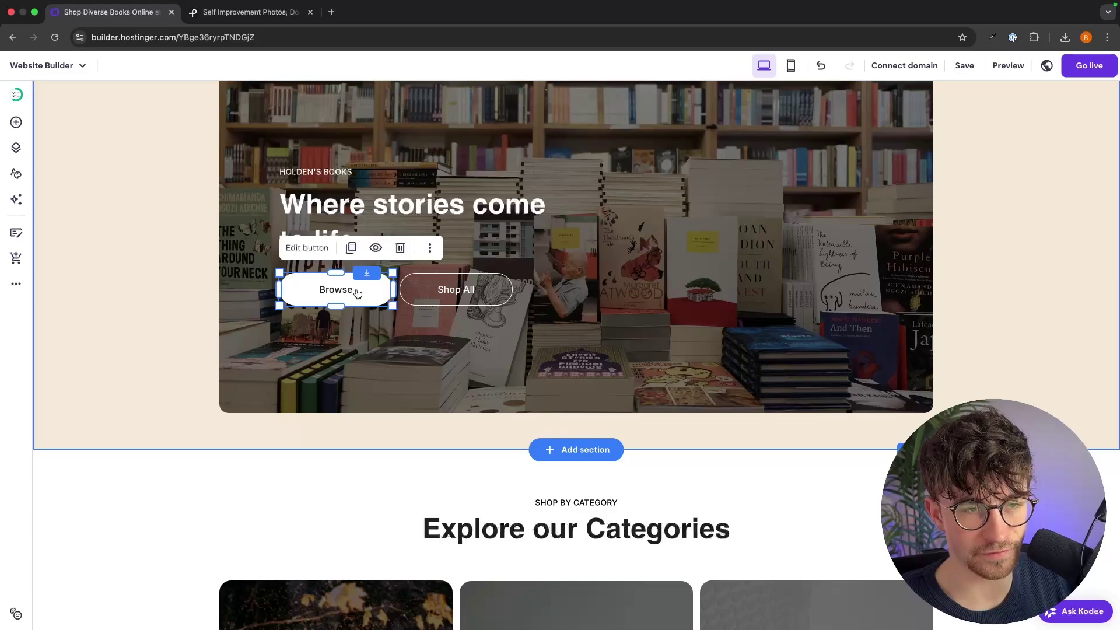
{"action": "left_click", "coordinate": [308, 247]}
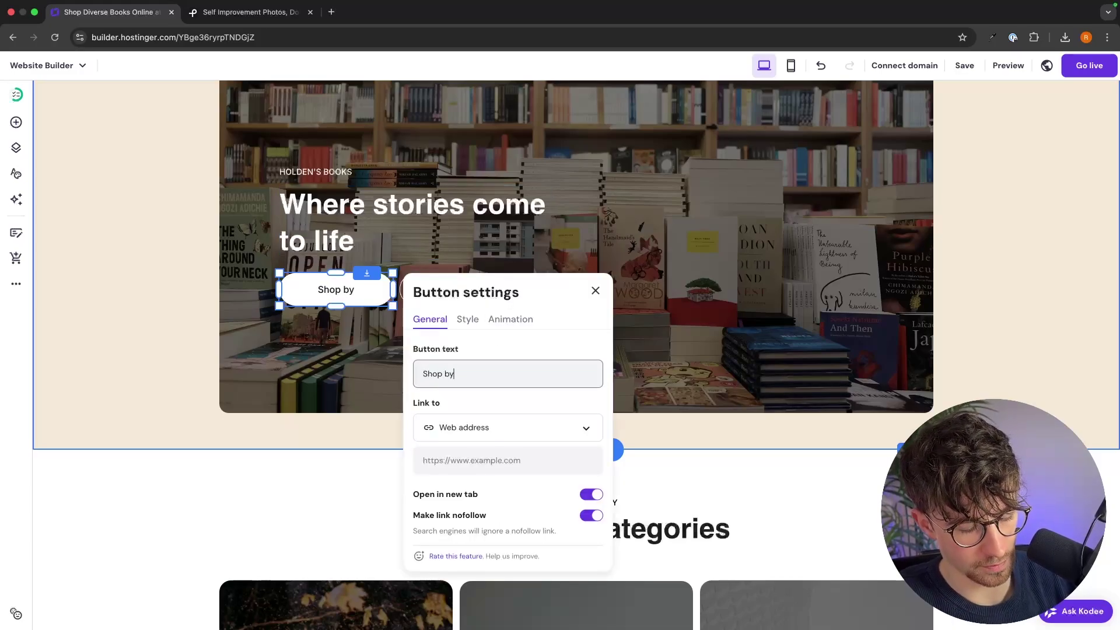
{"action": "type", "text": "Shop by cA"}
{"action": "key", "text": "BackSpace"}
{"action": "key", "text": "BackSpace"}
{"action": "type", "text": "Category"}
{"action": "left_click", "coordinate": [508, 428]}
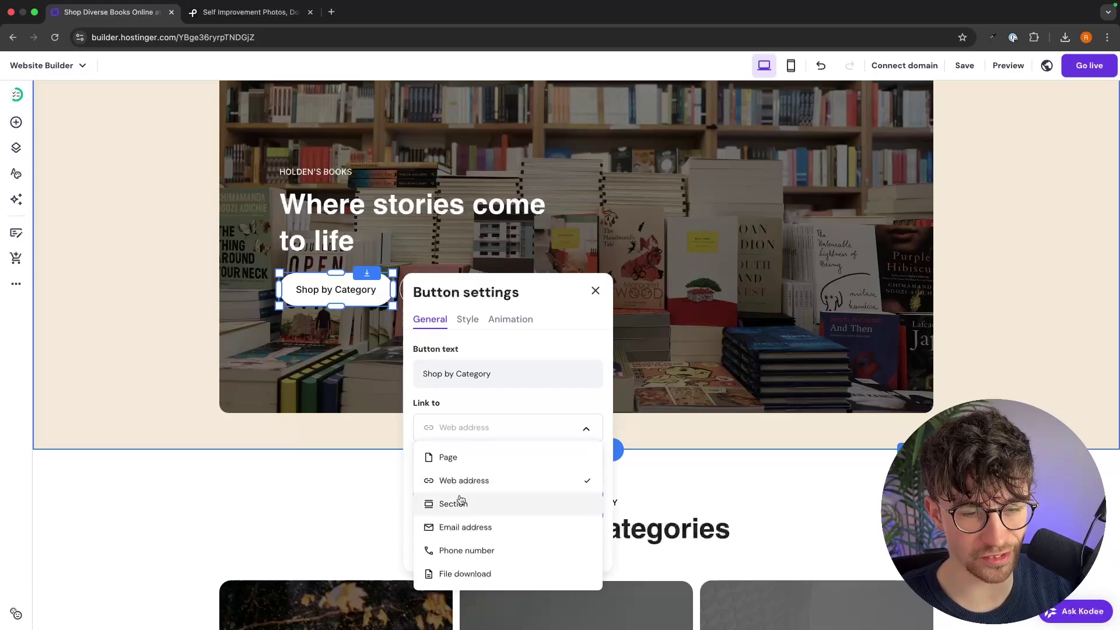
{"action": "left_click", "coordinate": [455, 503]}
{"action": "scroll", "coordinate": [639, 454], "scroll_direction": "down", "scroll_amount": 1}
{"action": "scroll", "coordinate": [639, 454], "scroll_direction": "down", "scroll_amount": 3}
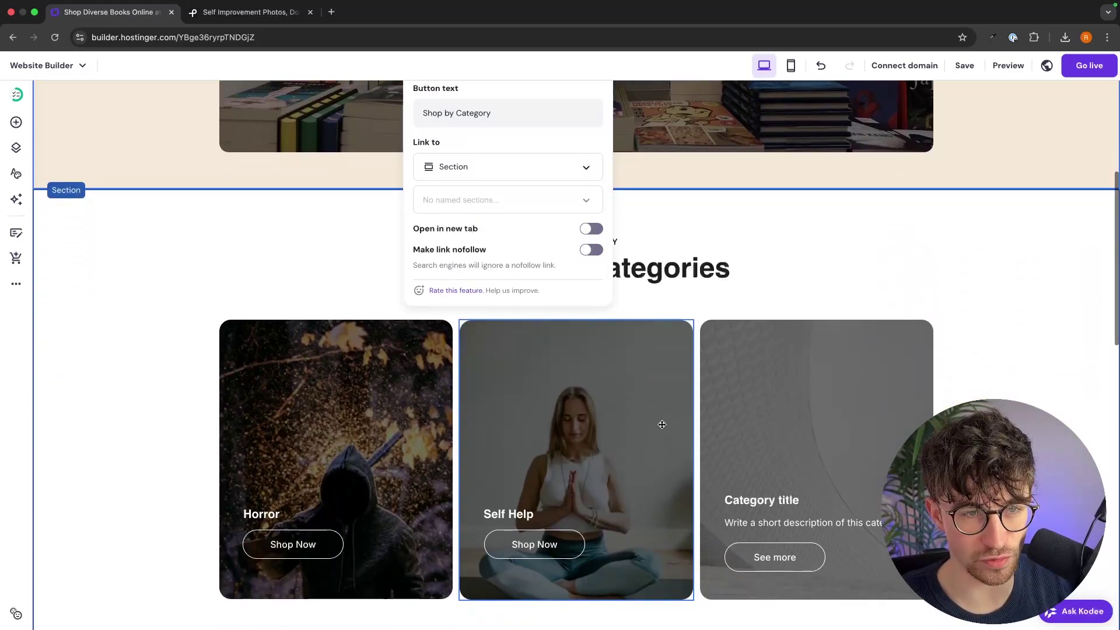
{"action": "left_click", "coordinate": [698, 290]}
{"action": "scroll", "coordinate": [699, 290], "scroll_direction": "up", "scroll_amount": 4}
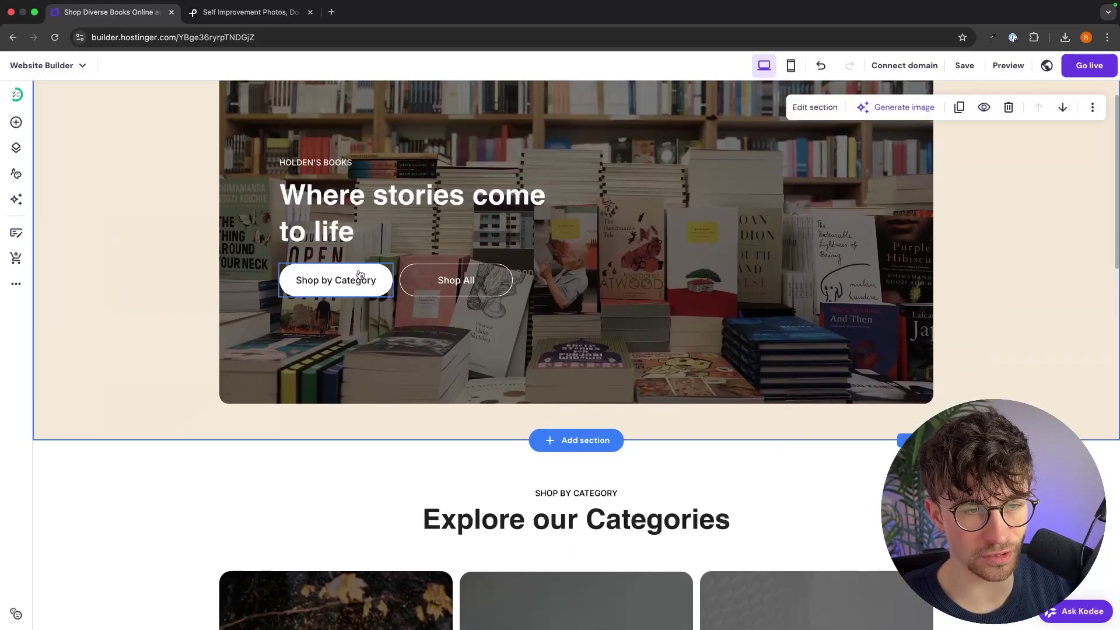
Examine the Home page's category cards, the Shop page's product grid and the Genres page's book sections
{"action": "scroll", "coordinate": [687, 322], "scroll_direction": "down", "scroll_amount": 4}
{"action": "scroll", "coordinate": [687, 321], "scroll_direction": "down", "scroll_amount": 2}
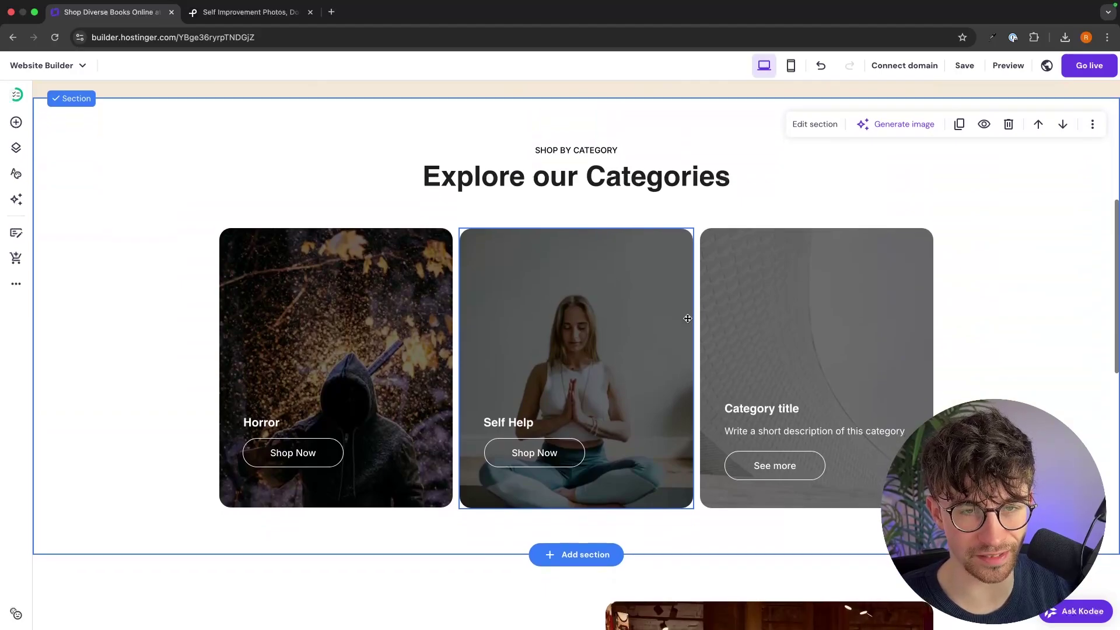
{"action": "scroll", "coordinate": [842, 309], "scroll_direction": "down", "scroll_amount": 2}
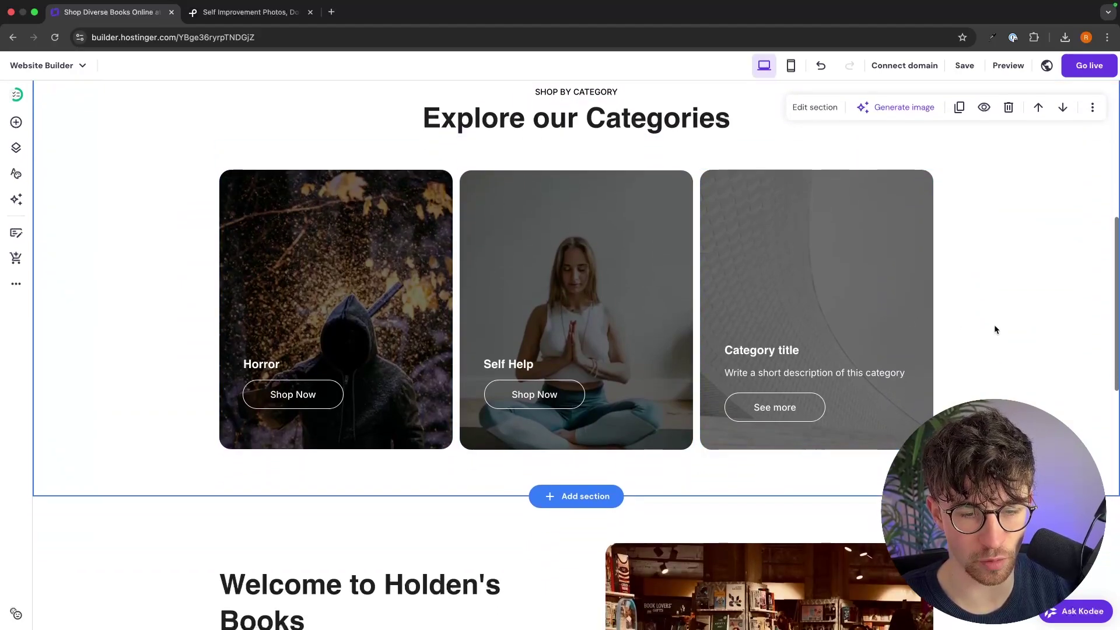
{"action": "scroll", "coordinate": [994, 324], "scroll_direction": "up", "scroll_amount": 6}
{"action": "left_click", "coordinate": [774, 131]}
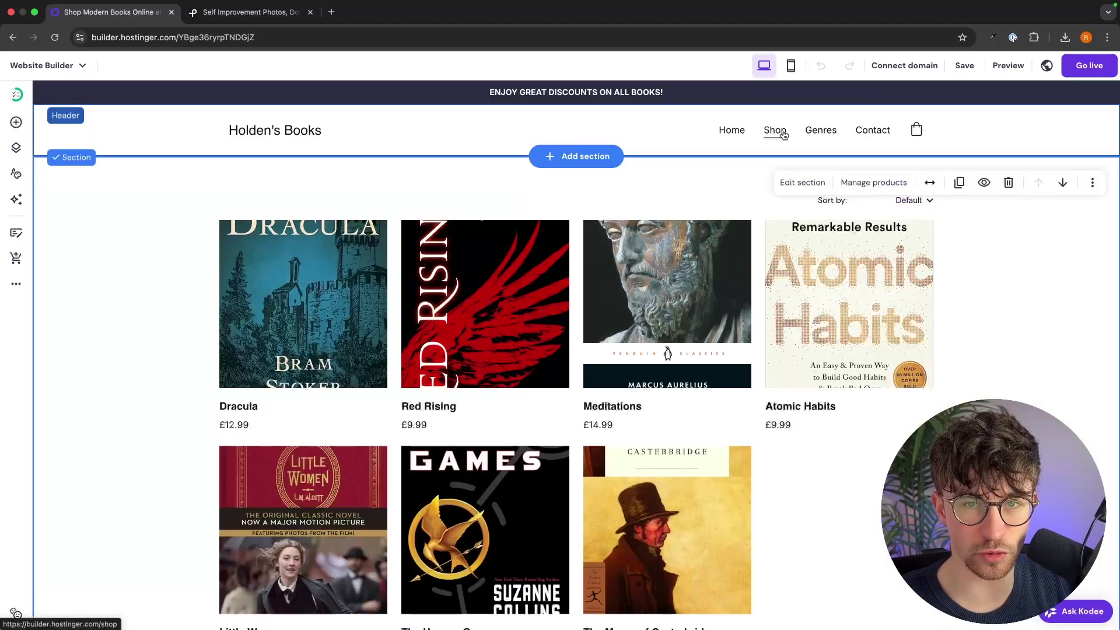
{"action": "left_click", "coordinate": [817, 134]}
{"action": "scroll", "coordinate": [752, 175], "scroll_direction": "down", "scroll_amount": 1}
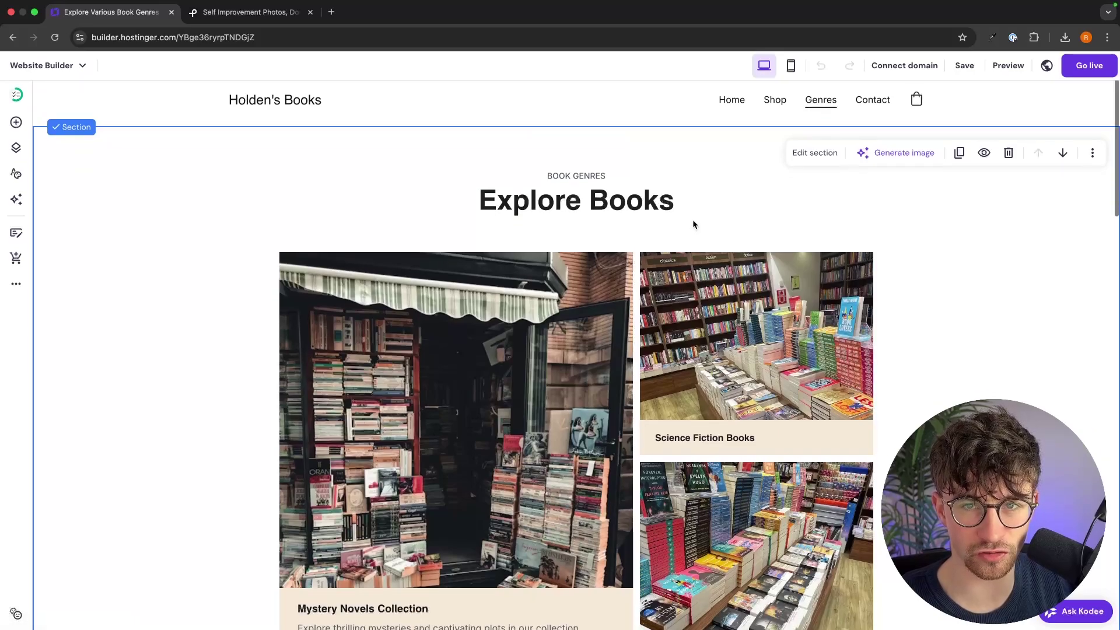
{"action": "scroll", "coordinate": [692, 219], "scroll_direction": "down", "scroll_amount": 1}
{"action": "scroll", "coordinate": [809, 117], "scroll_direction": "up", "scroll_amount": 1}
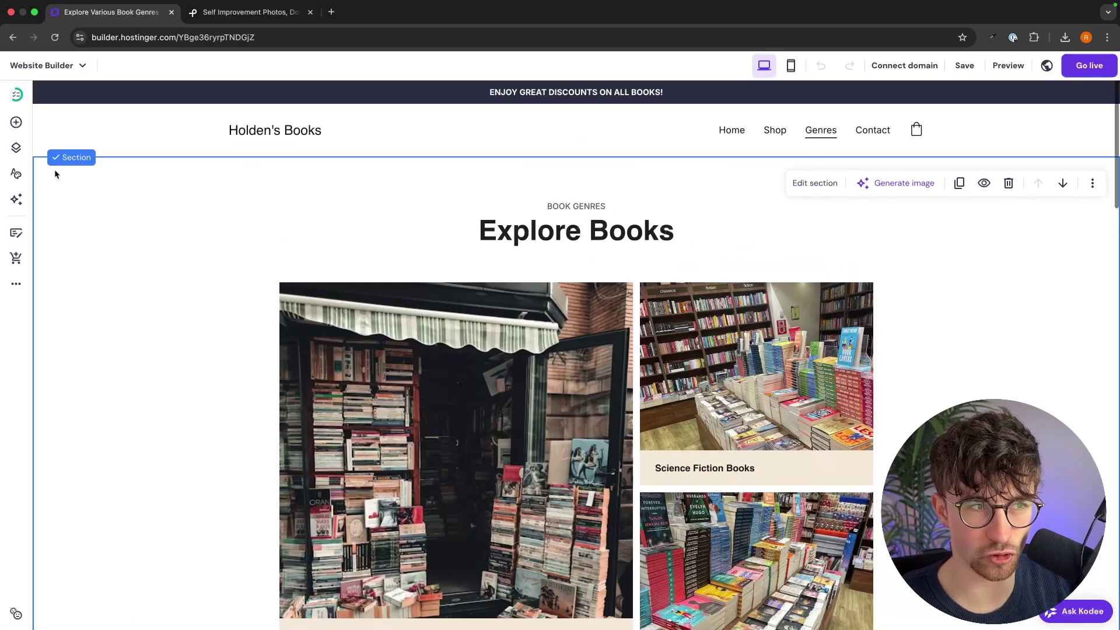
Delete the Genres page from the website's main navigation
{"action": "left_click", "coordinate": [14, 153]}
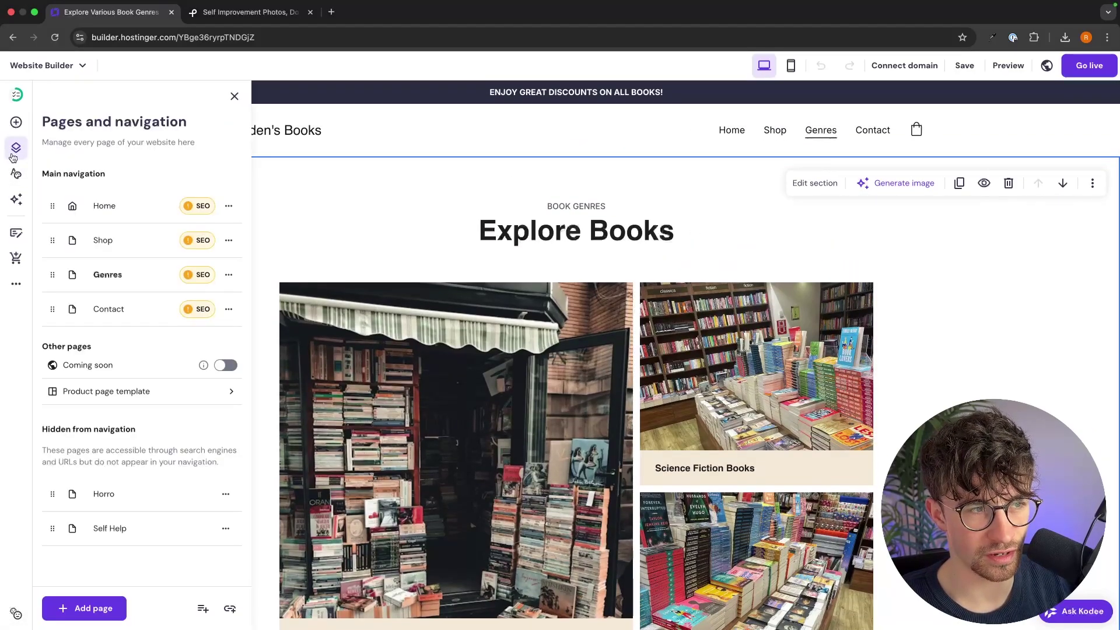
{"action": "left_click", "coordinate": [228, 275]}
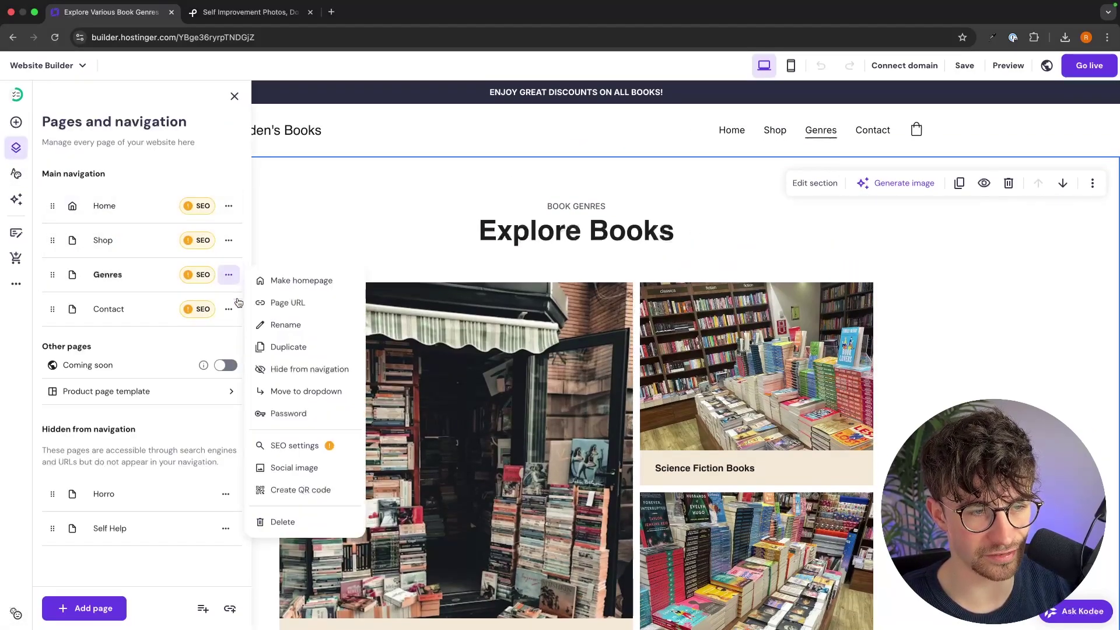
{"action": "left_click", "coordinate": [278, 519]}
{"action": "left_click", "coordinate": [621, 378]}
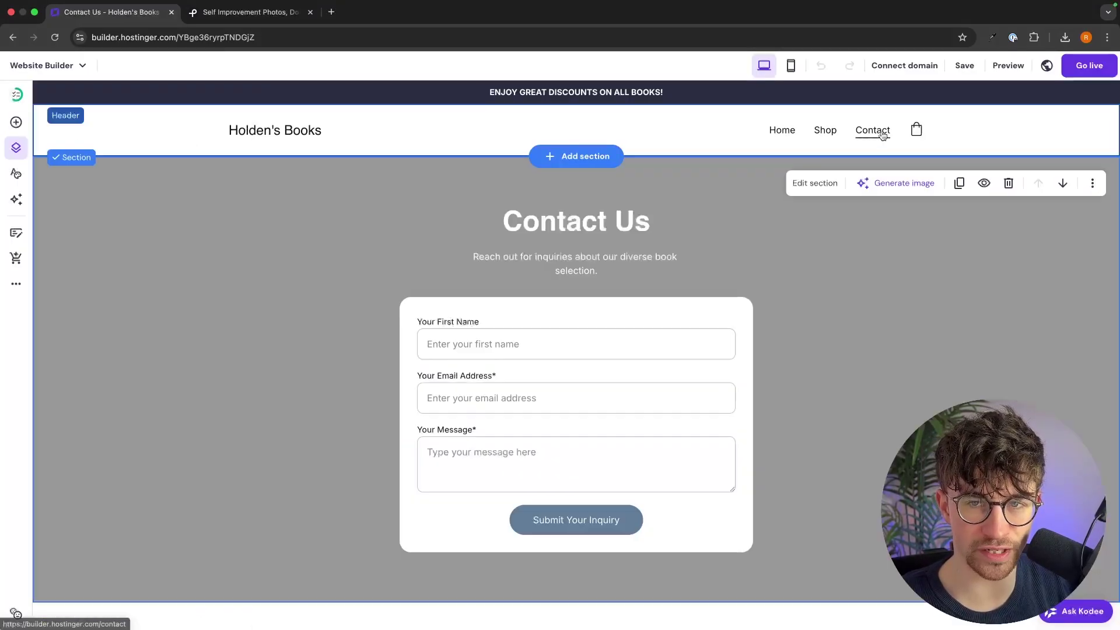
Examine the Contact page's inquiry form, contact details and map, and return to the Home page
{"action": "scroll", "coordinate": [611, 198], "scroll_direction": "down", "scroll_amount": 1}
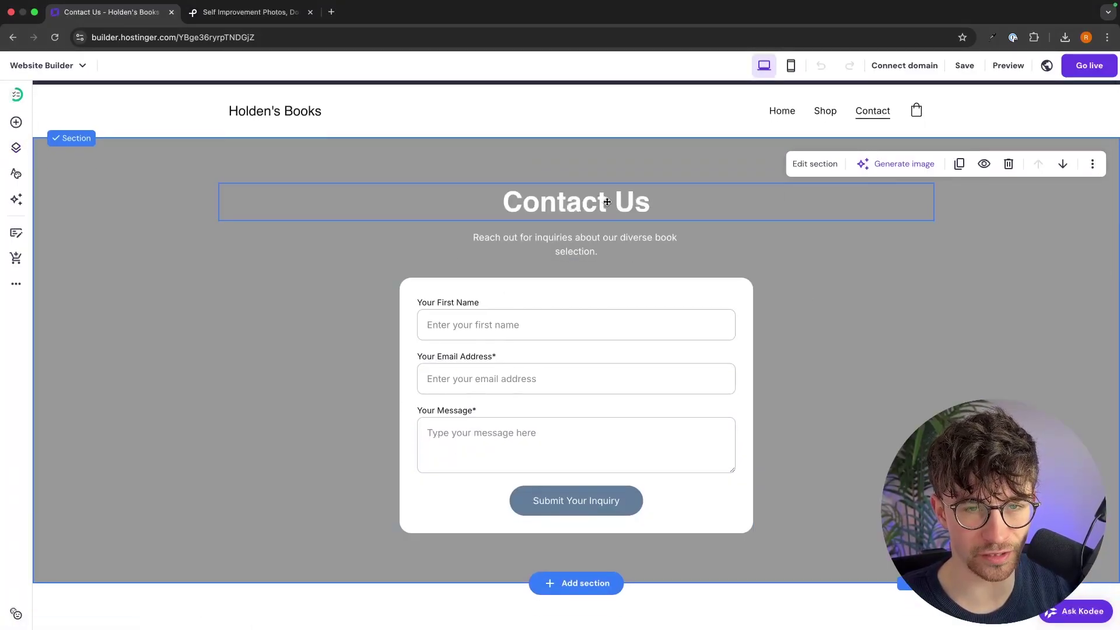
{"action": "scroll", "coordinate": [618, 292], "scroll_direction": "down", "scroll_amount": 5}
{"action": "scroll", "coordinate": [672, 309], "scroll_direction": "down", "scroll_amount": 7}
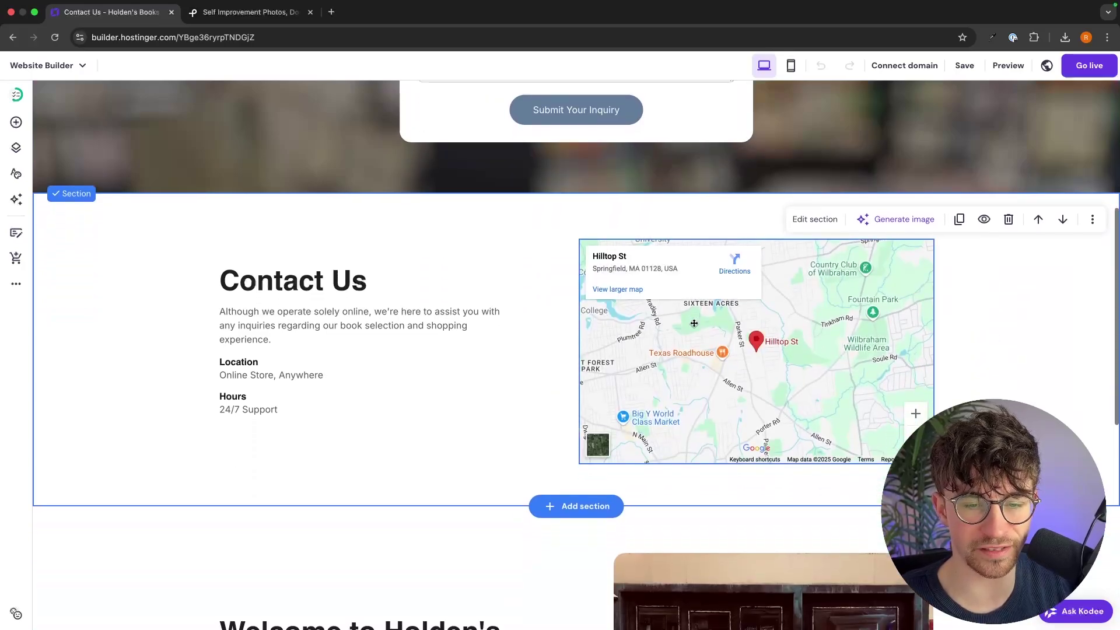
{"action": "scroll", "coordinate": [694, 322], "scroll_direction": "down", "scroll_amount": 2}
{"action": "scroll", "coordinate": [694, 322], "scroll_direction": "up", "scroll_amount": 15}
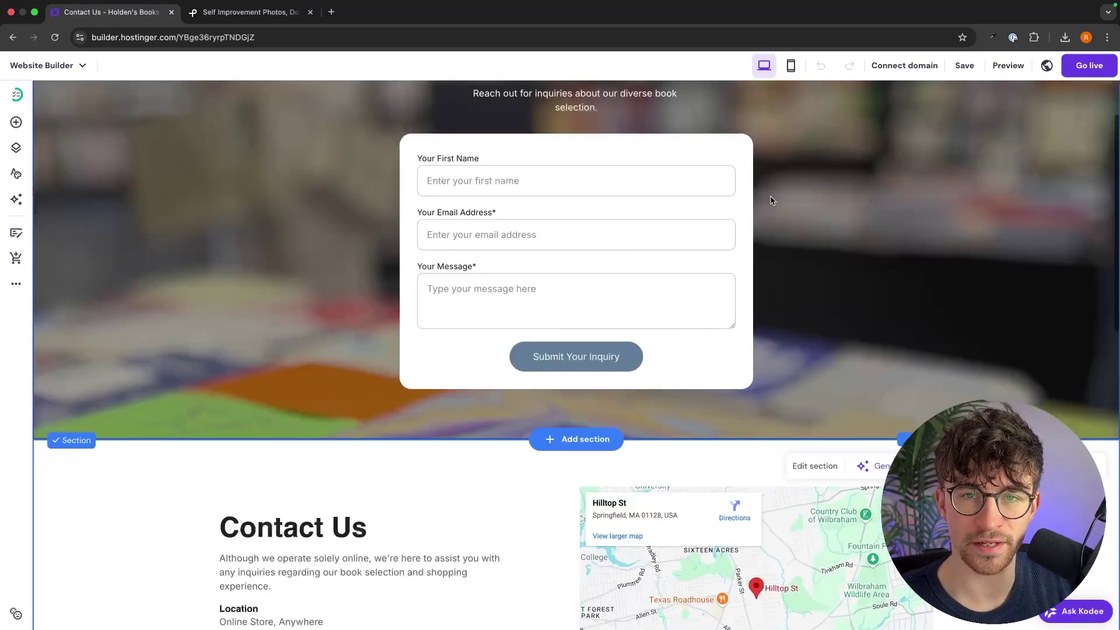
{"action": "left_click", "coordinate": [776, 133]}
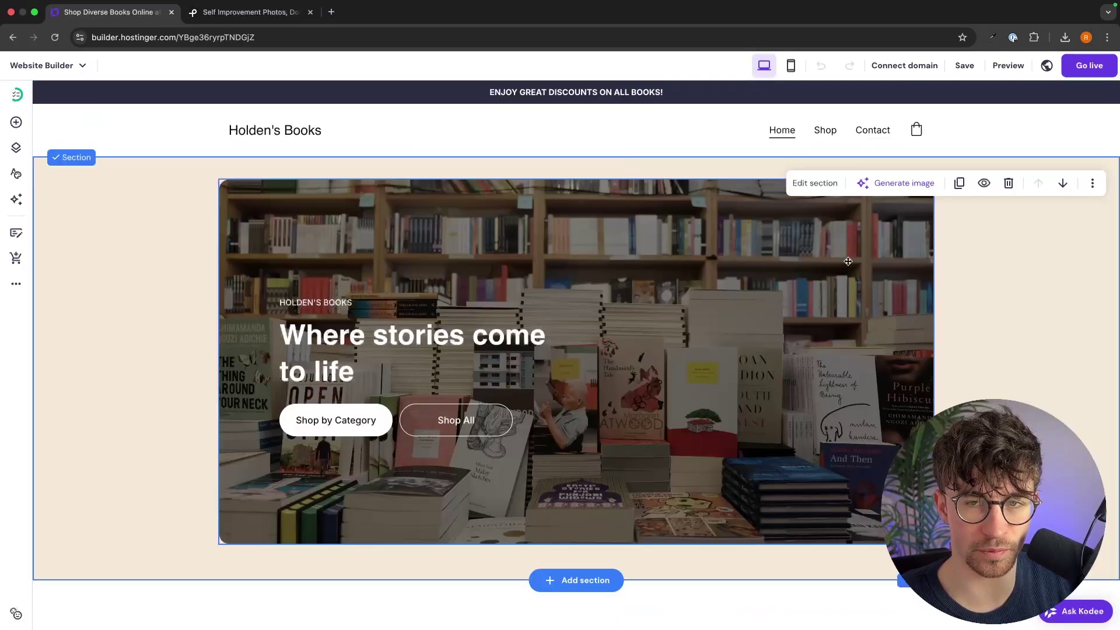
Add an About page to the website from the template with the "Services and history" section, keeping its default page settings
{"action": "left_click", "coordinate": [14, 150]}
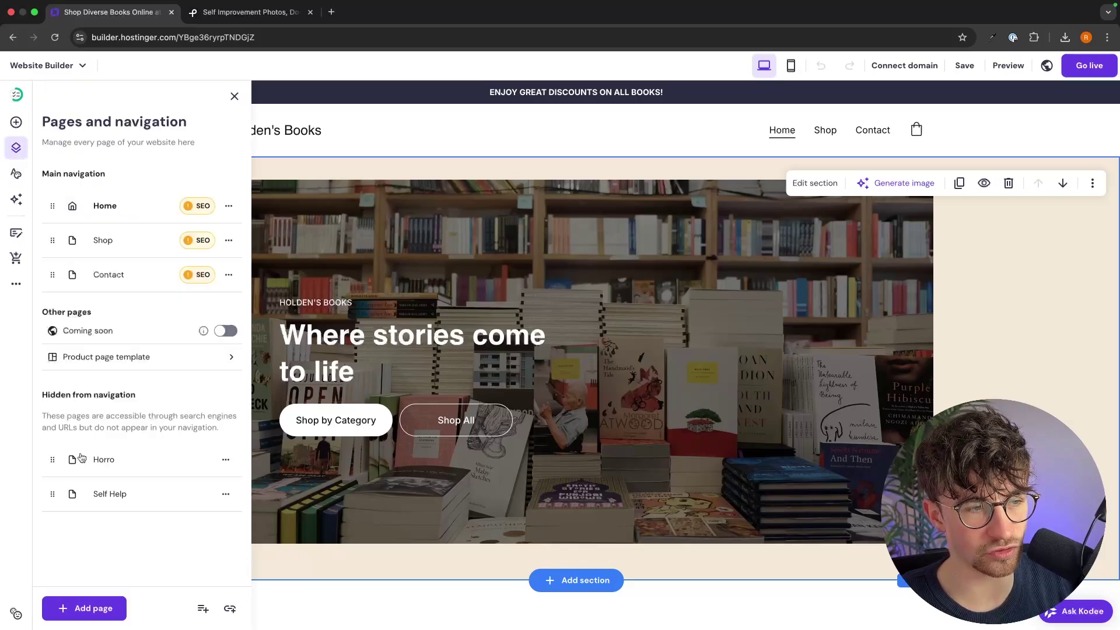
{"action": "left_click", "coordinate": [92, 610]}
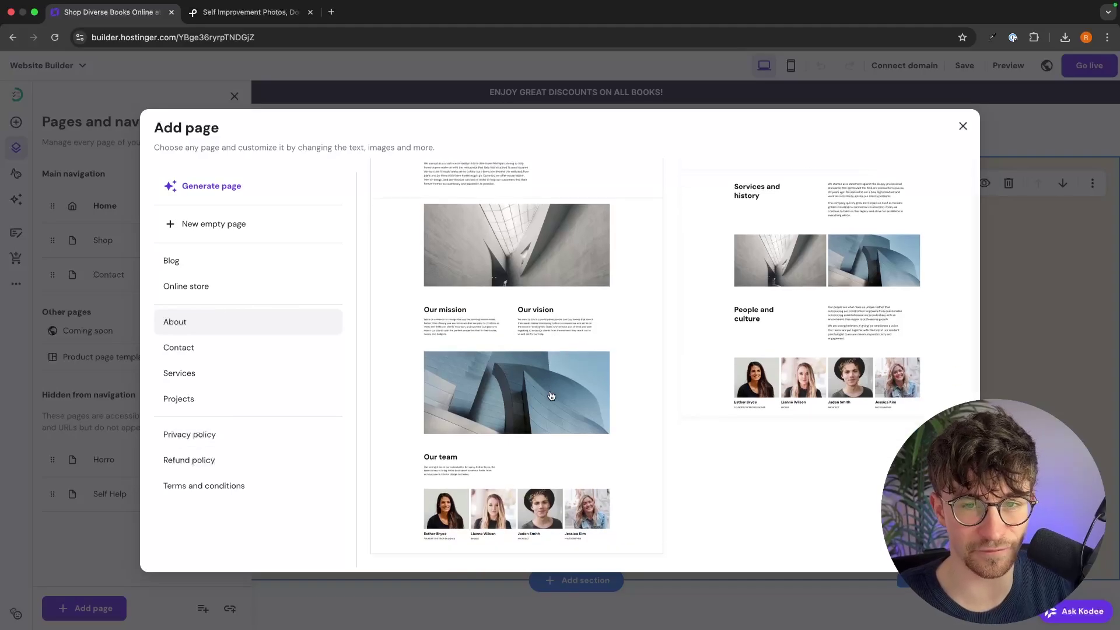
{"action": "left_click", "coordinate": [625, 412]}
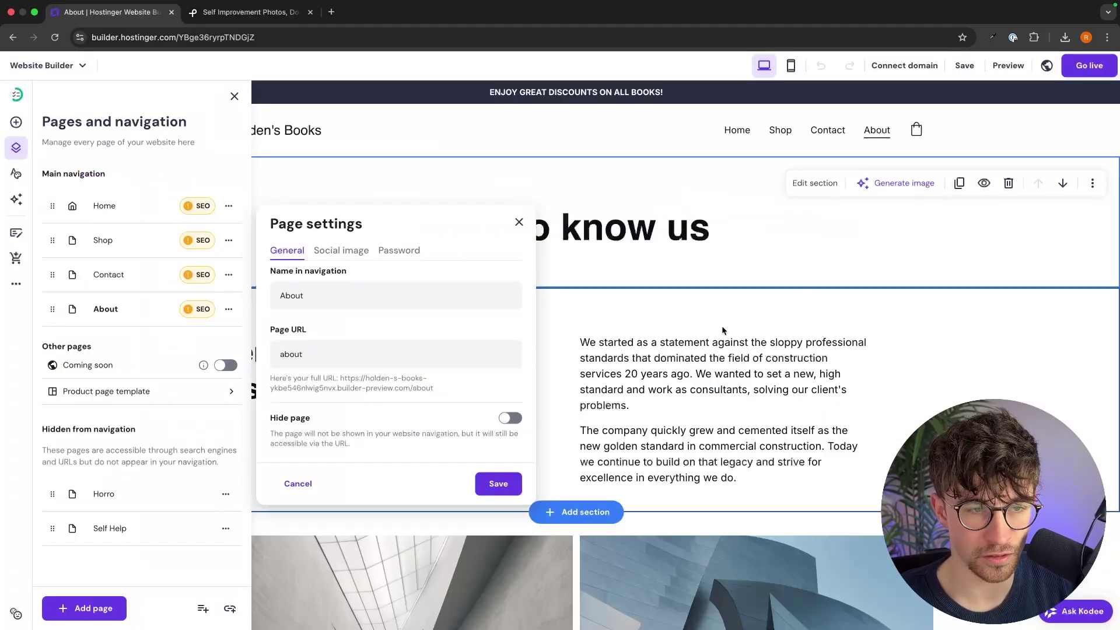
{"action": "left_click", "coordinate": [919, 322]}
Examine the new About page's text and image sections, and return to the Home page
{"action": "scroll", "coordinate": [920, 322], "scroll_direction": "down", "scroll_amount": 9}
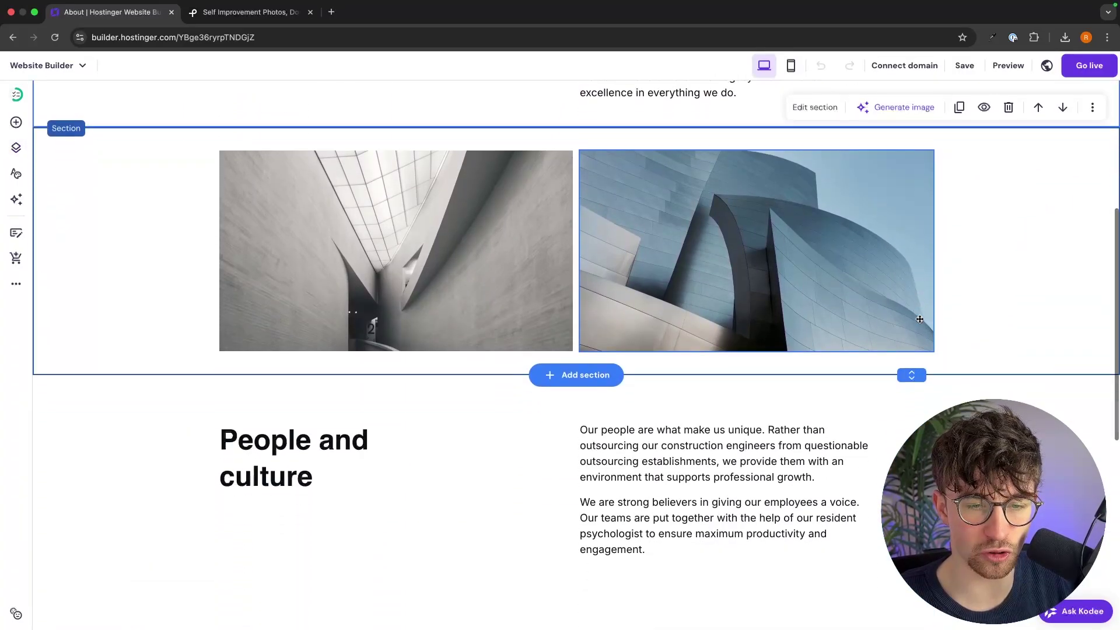
{"action": "scroll", "coordinate": [920, 323], "scroll_direction": "down", "scroll_amount": 5}
{"action": "scroll", "coordinate": [850, 220], "scroll_direction": "up", "scroll_amount": 20}
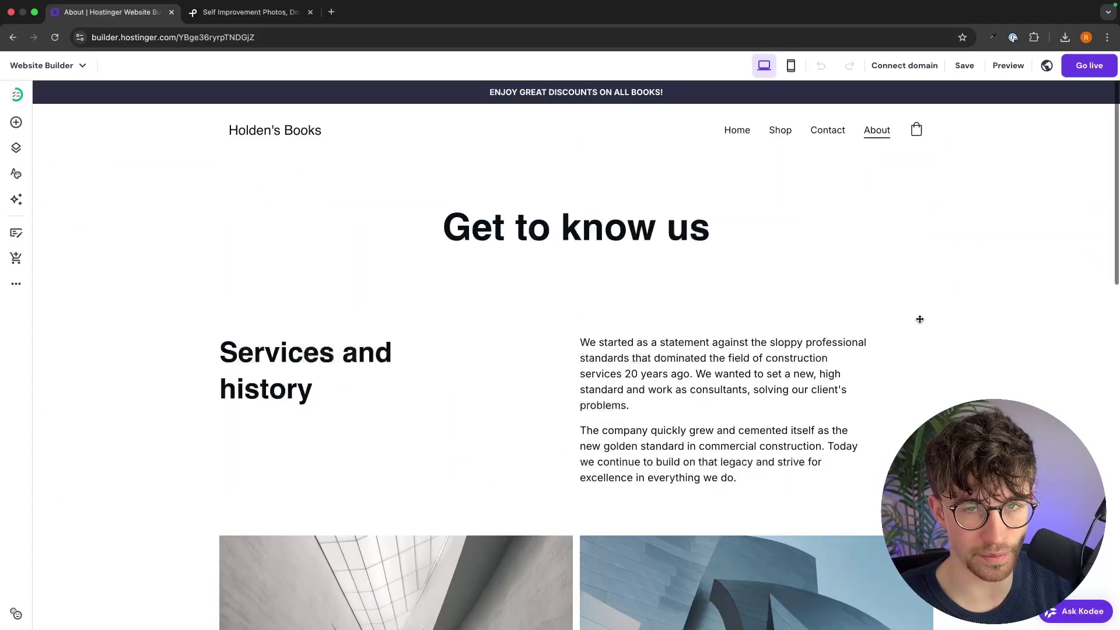
{"action": "left_click", "coordinate": [735, 132]}
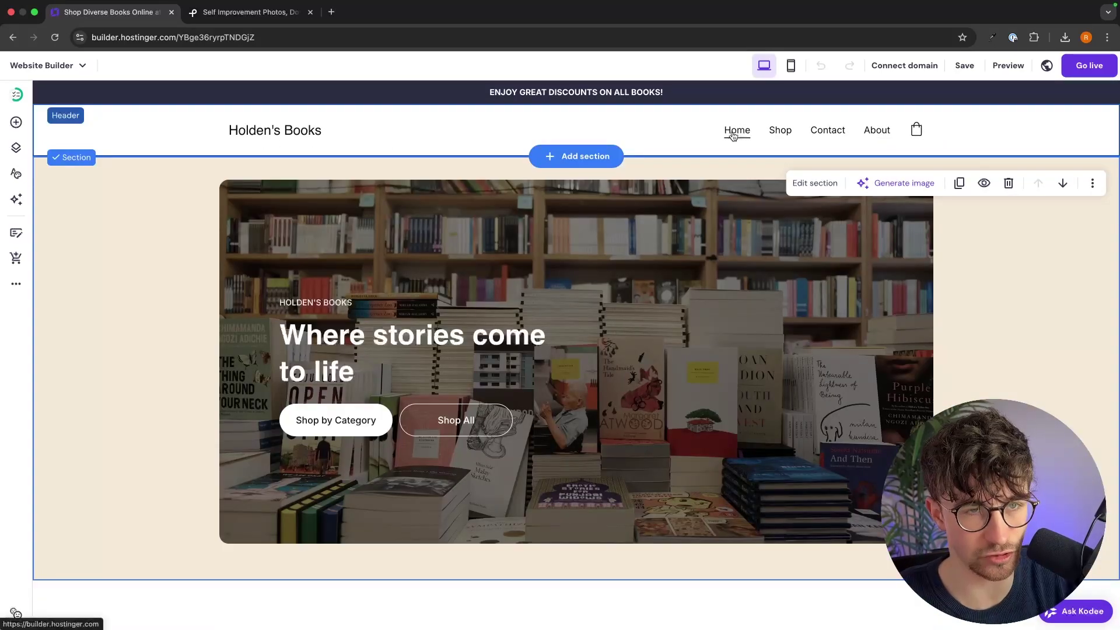
{"action": "scroll", "coordinate": [236, 175], "scroll_direction": "down", "scroll_amount": 1}
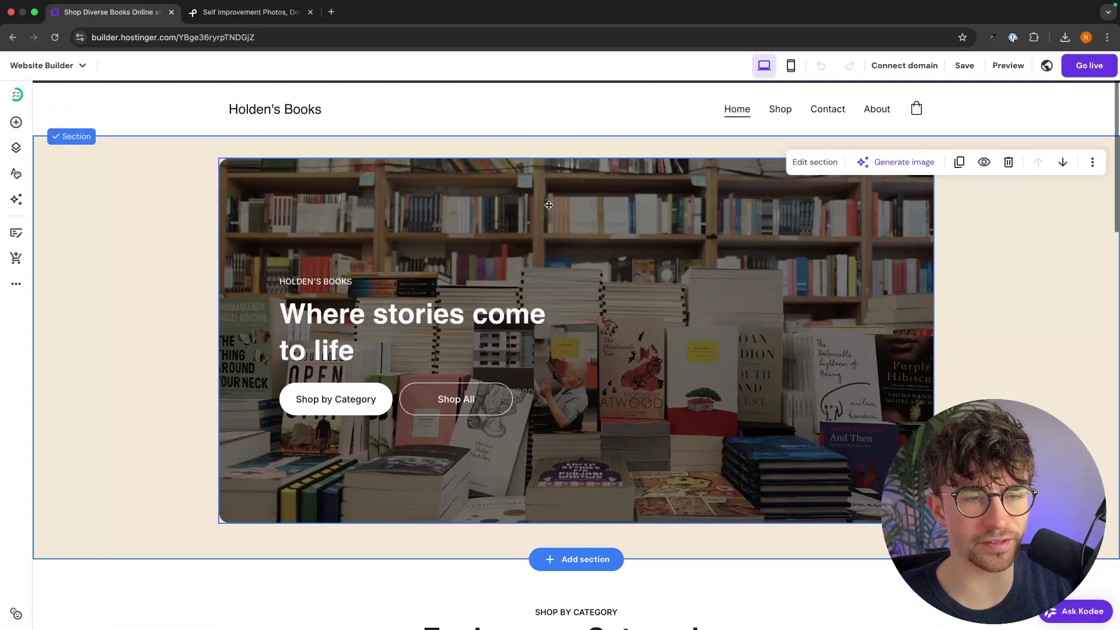
{"action": "scroll", "coordinate": [236, 176], "scroll_direction": "up", "scroll_amount": 1}
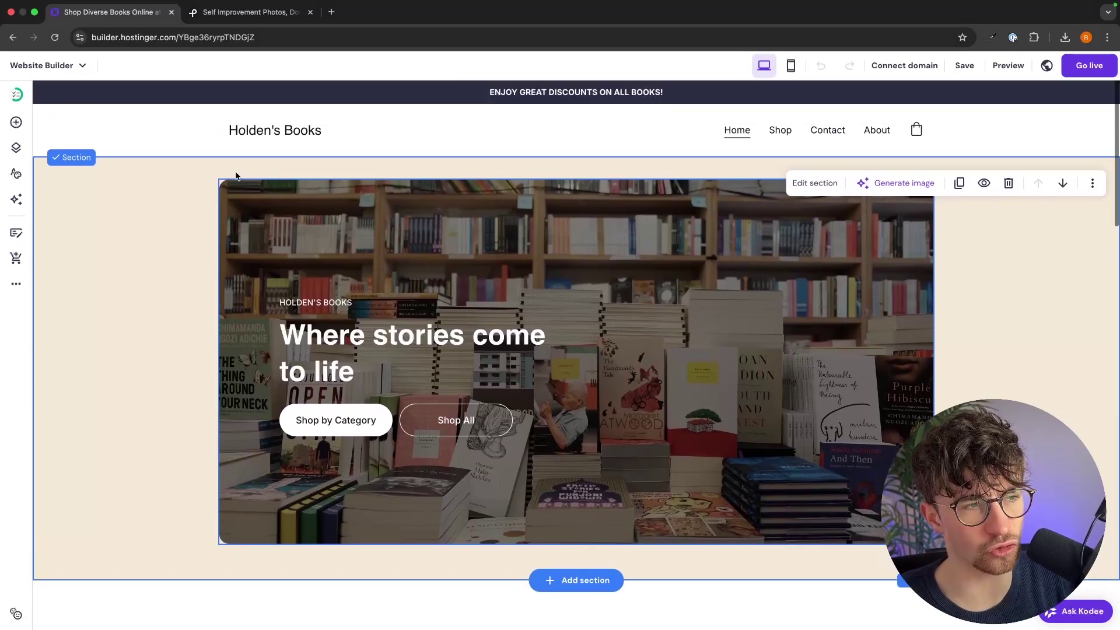
Change the most-used white (#FFFFFF) in the website's color styles to red #FF0000 and inspect the Home page sections
{"action": "left_click", "coordinate": [18, 174]}
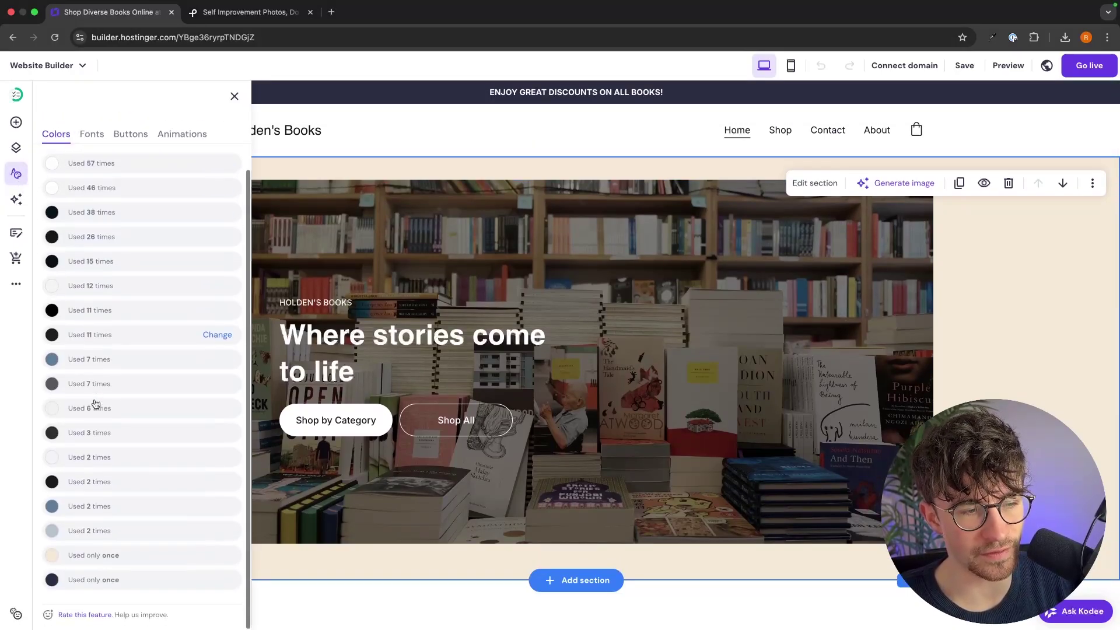
{"action": "scroll", "coordinate": [700, 384], "scroll_direction": "down", "scroll_amount": 6}
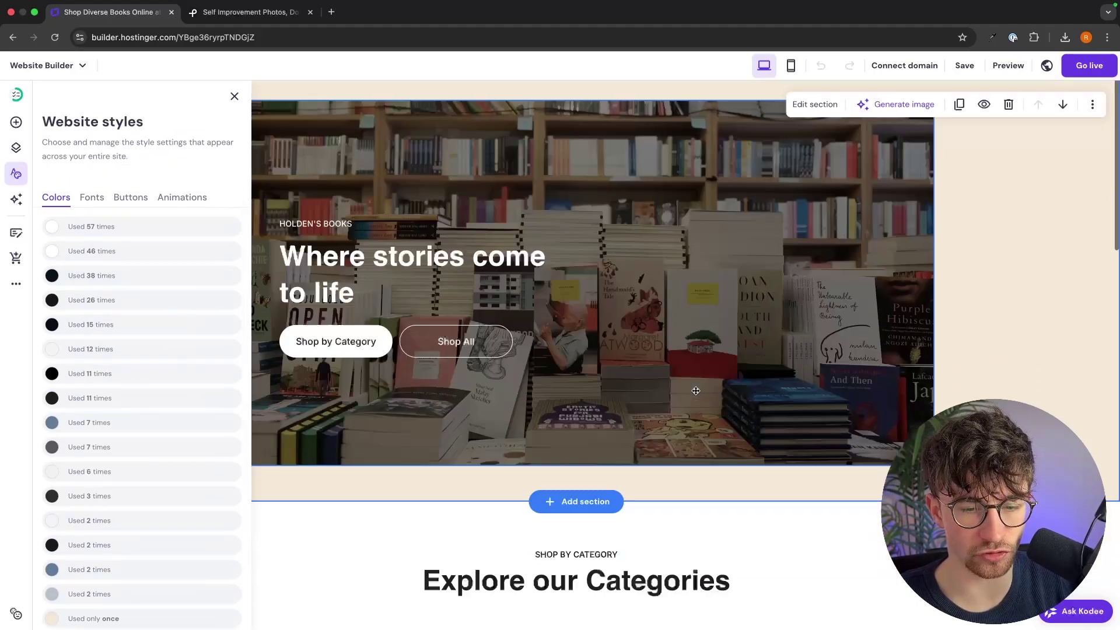
{"action": "scroll", "coordinate": [930, 293], "scroll_direction": "down", "scroll_amount": 3}
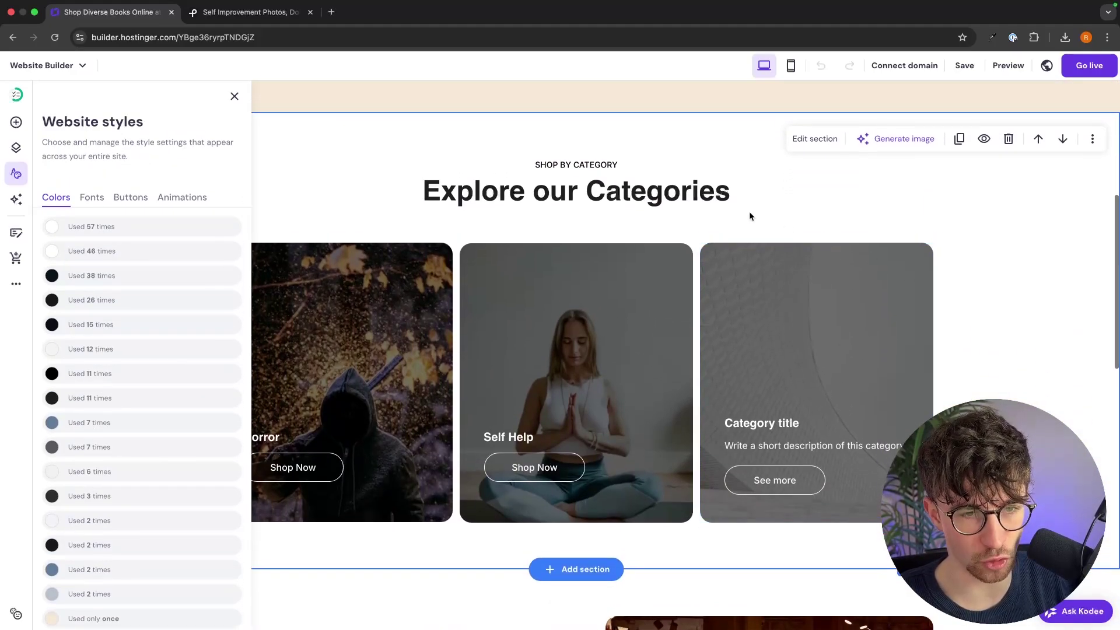
{"action": "scroll", "coordinate": [749, 212], "scroll_direction": "up", "scroll_amount": 1}
{"action": "left_click", "coordinate": [53, 230]}
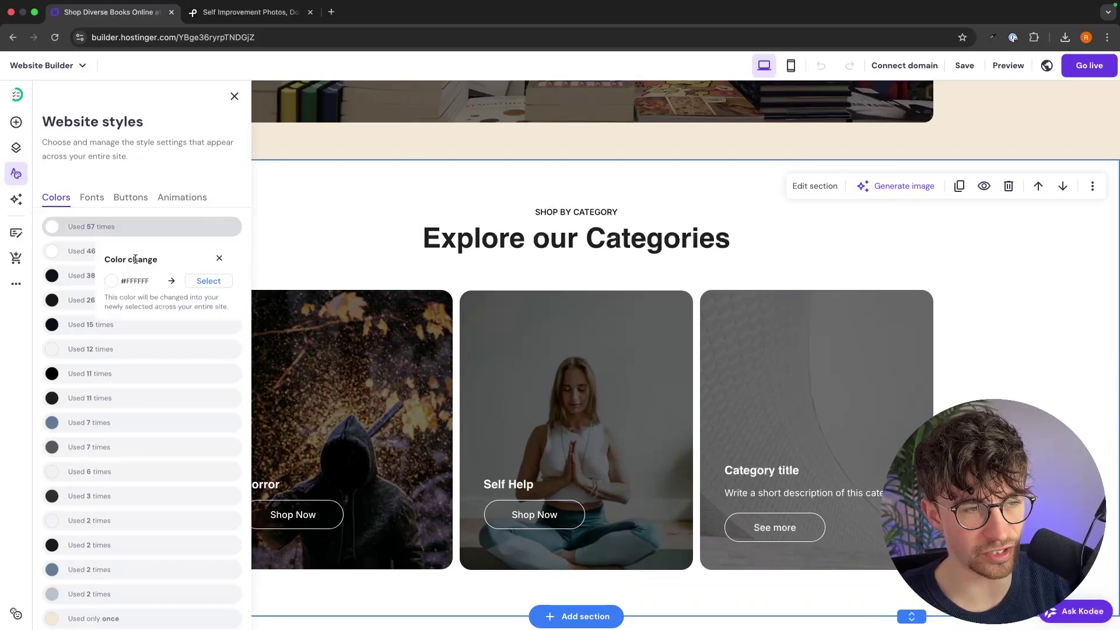
{"action": "left_click", "coordinate": [209, 282]}
{"action": "left_click_drag", "start_coordinate": [182, 386], "coordinate": [237, 379]}
{"action": "left_click", "coordinate": [201, 577]}
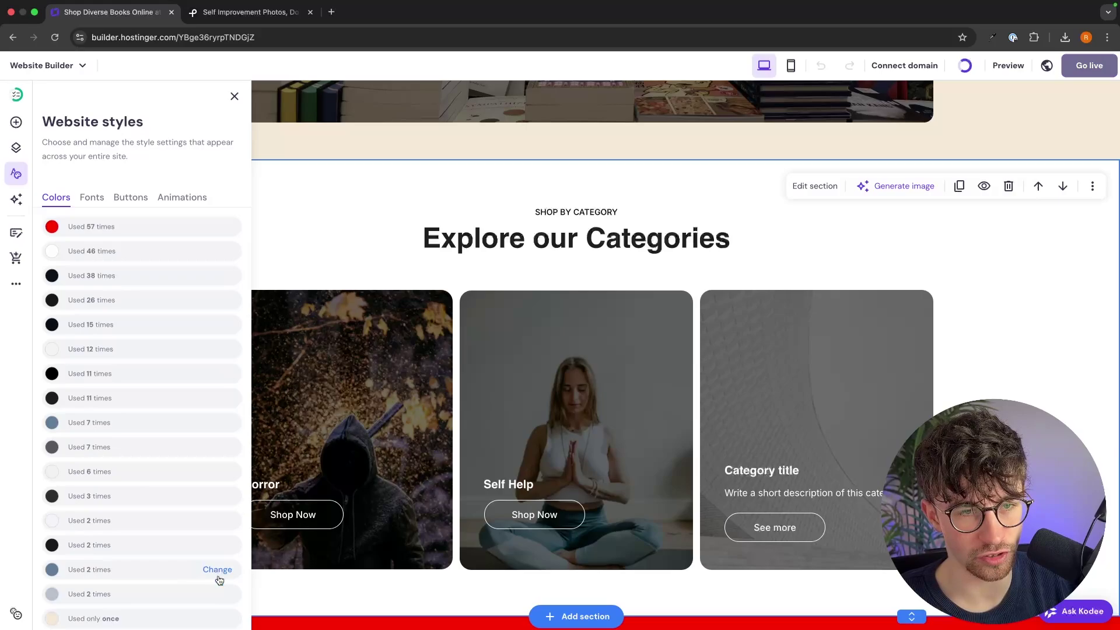
{"action": "scroll", "coordinate": [349, 476], "scroll_direction": "down", "scroll_amount": 10}
{"action": "scroll", "coordinate": [349, 475], "scroll_direction": "down", "scroll_amount": 3}
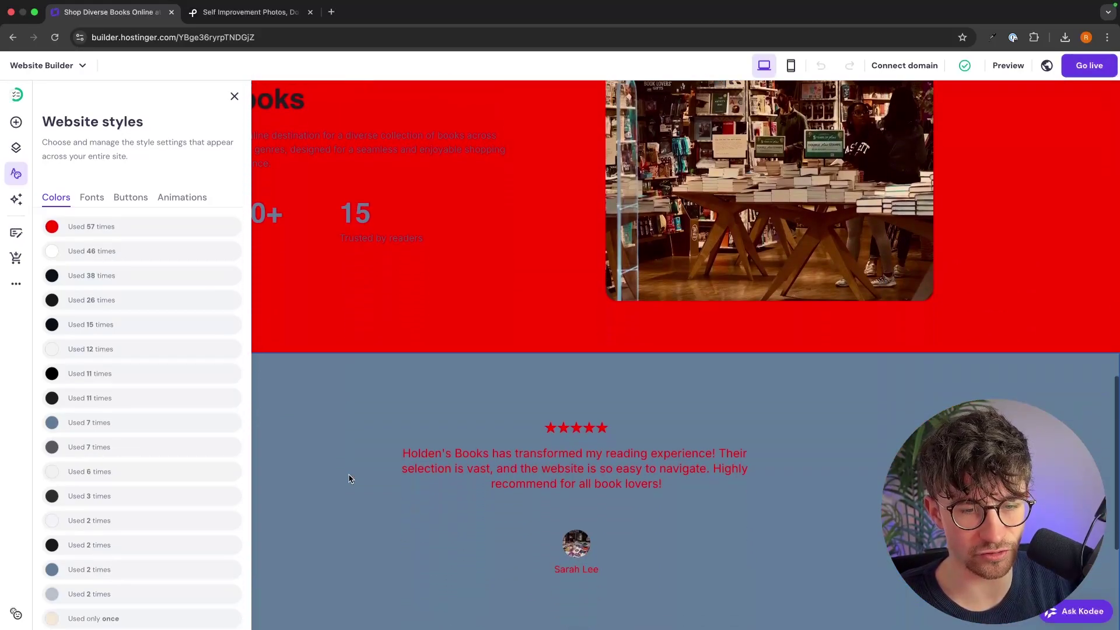
Change the site-wide red in the website's color styles back to white #FFFFFF
{"action": "left_click", "coordinate": [51, 229]}
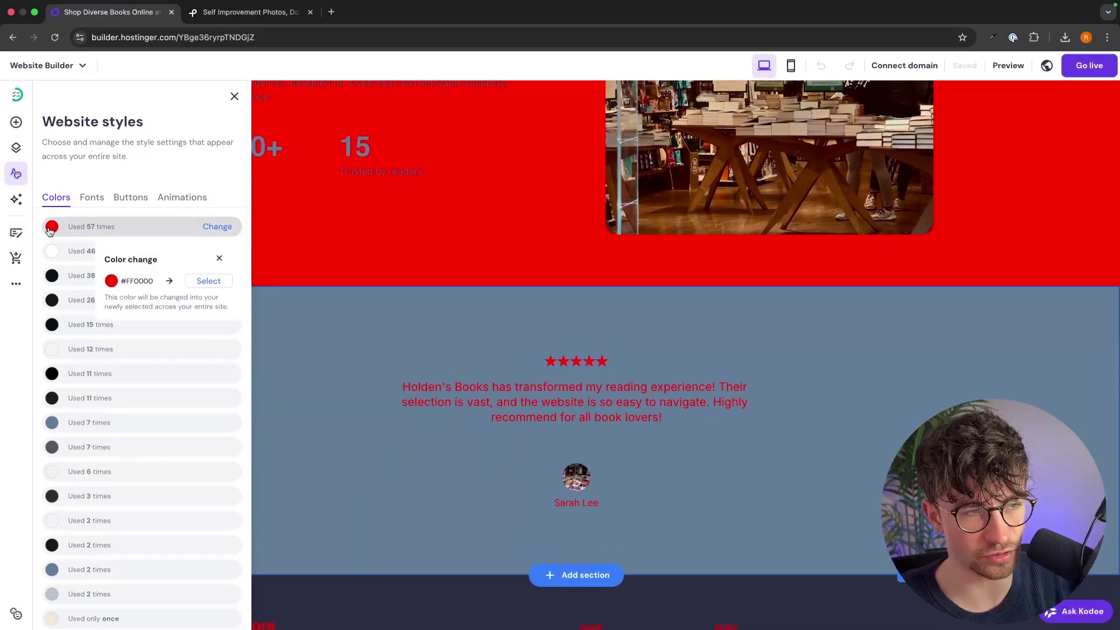
{"action": "left_click", "coordinate": [201, 282]}
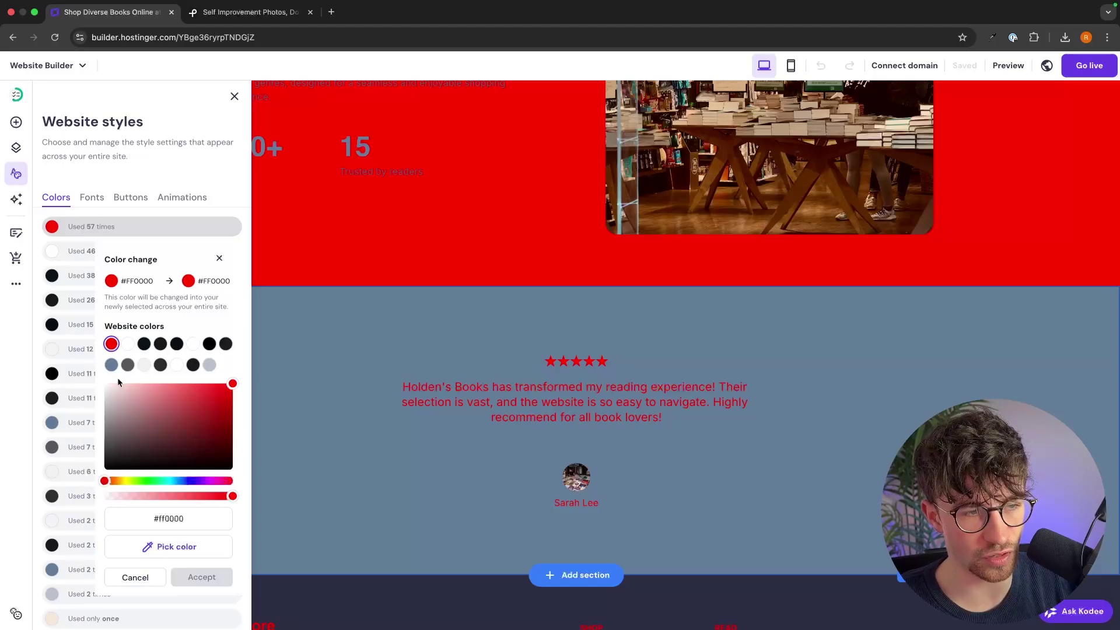
{"action": "left_click", "coordinate": [128, 344]}
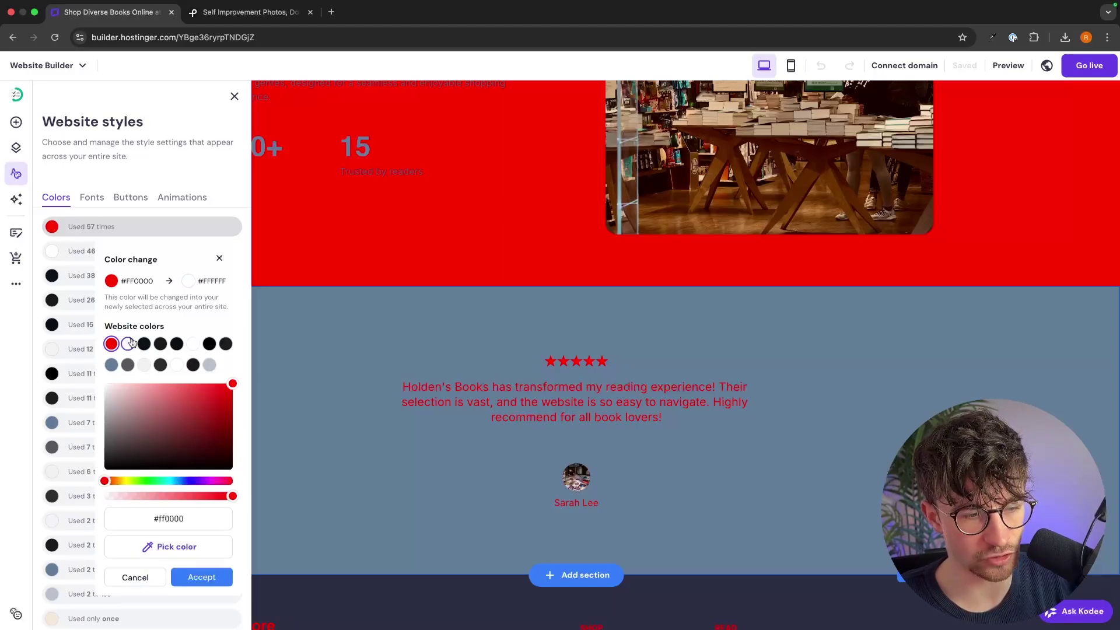
{"action": "left_click", "coordinate": [209, 579]}
{"action": "scroll", "coordinate": [210, 507], "scroll_direction": "down", "scroll_amount": 1}
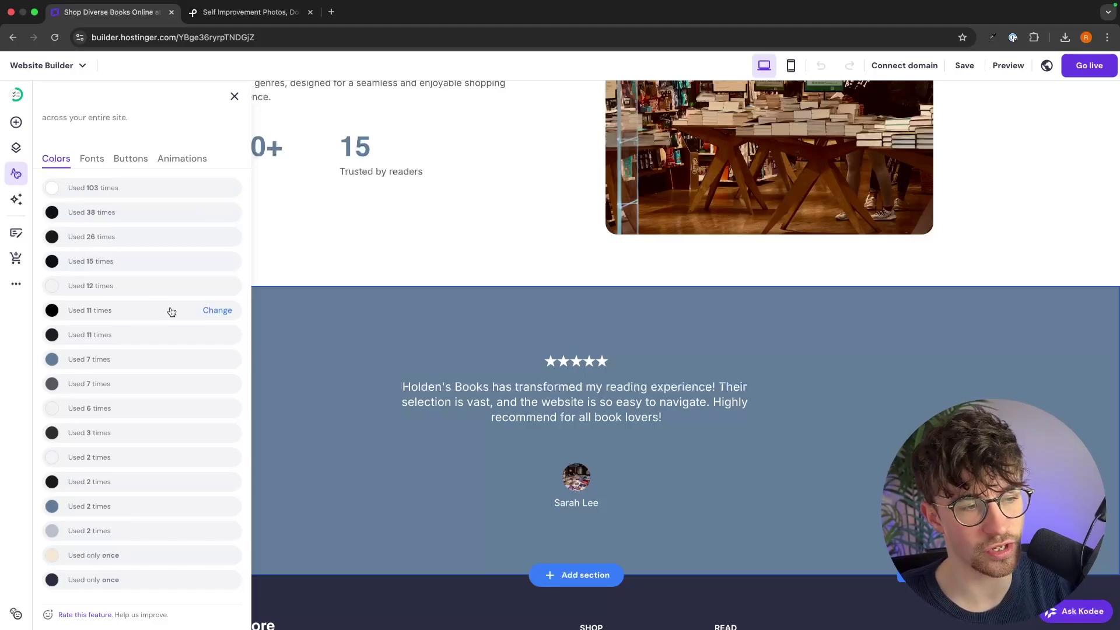
Switch the site-wide fonts to the Prosto One pairing with Catamaran paragraph text, discarding the edited text styles
{"action": "scroll", "coordinate": [449, 350], "scroll_direction": "up", "scroll_amount": 10}
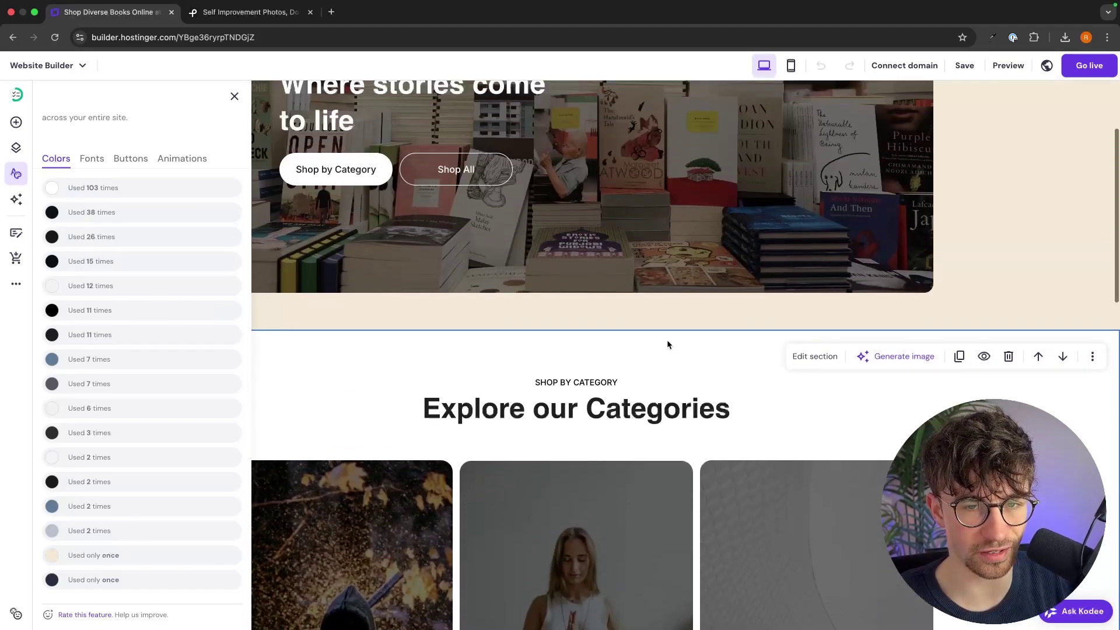
{"action": "left_click", "coordinate": [93, 159]}
{"action": "left_click", "coordinate": [98, 325]}
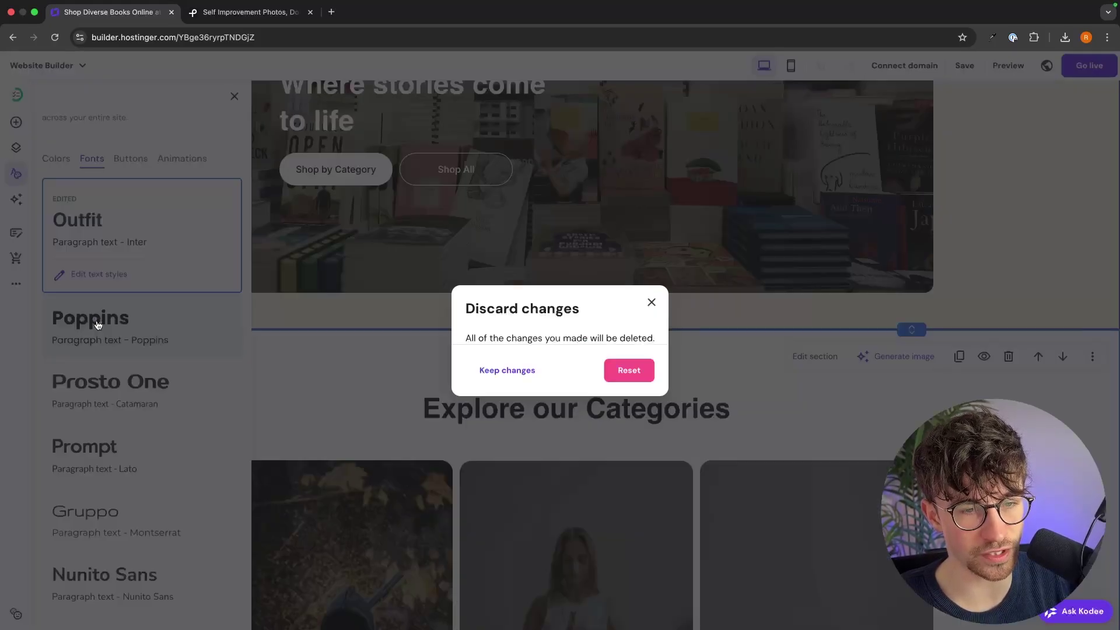
{"action": "left_click", "coordinate": [629, 370]}
{"action": "left_click", "coordinate": [176, 376]}
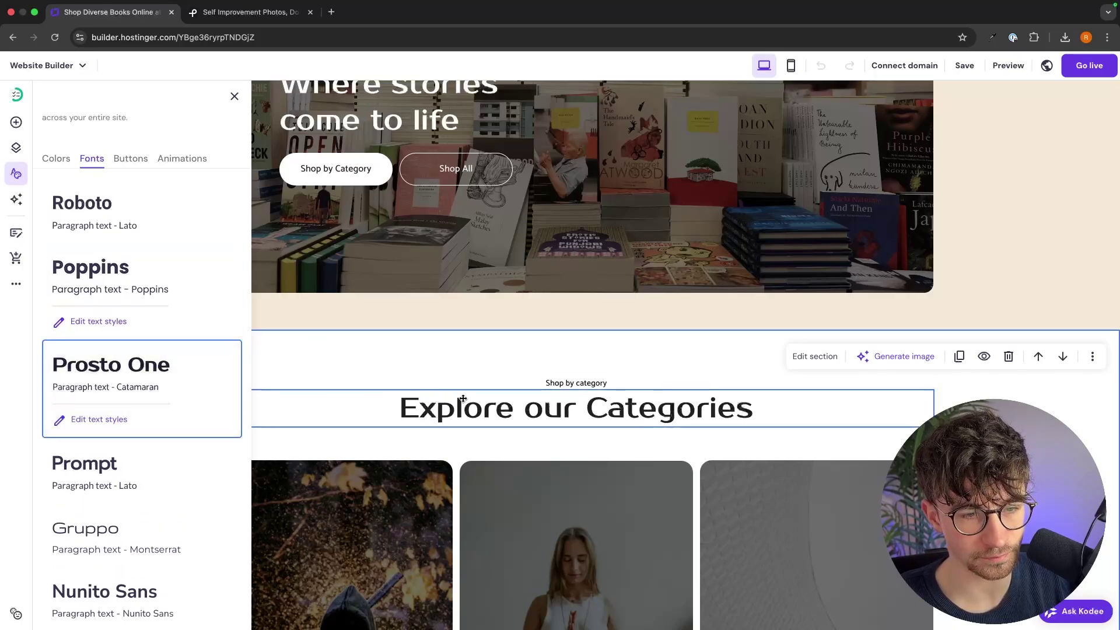
{"action": "scroll", "coordinate": [113, 357], "scroll_direction": "up", "scroll_amount": 1}
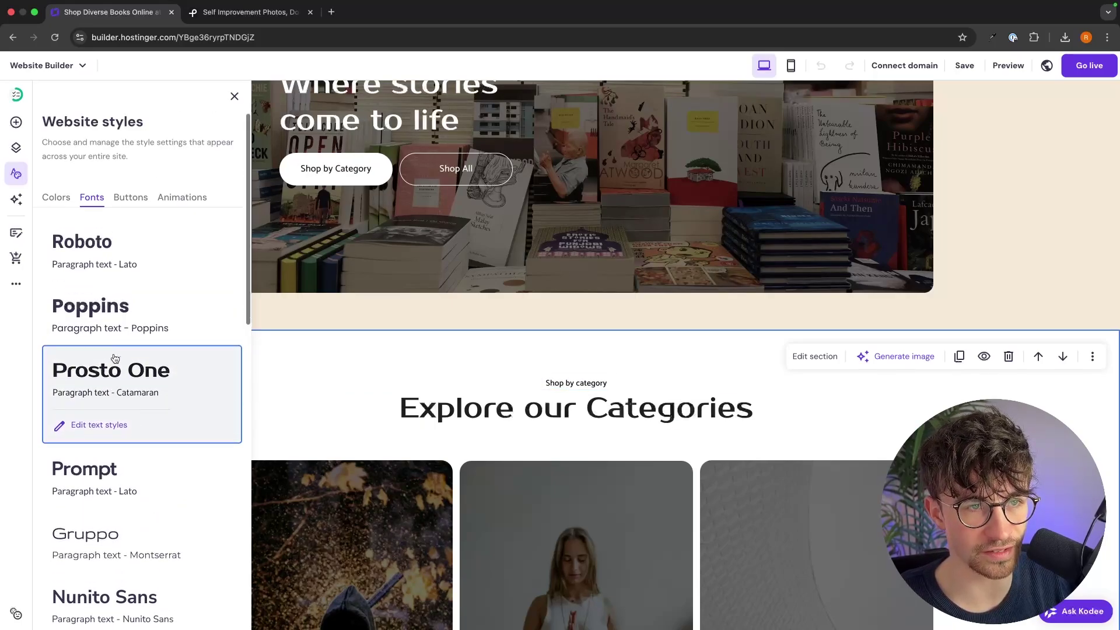
Check the site-wide button styles and apply the Scale animation to all elements of the website
{"action": "left_click", "coordinate": [144, 198]}
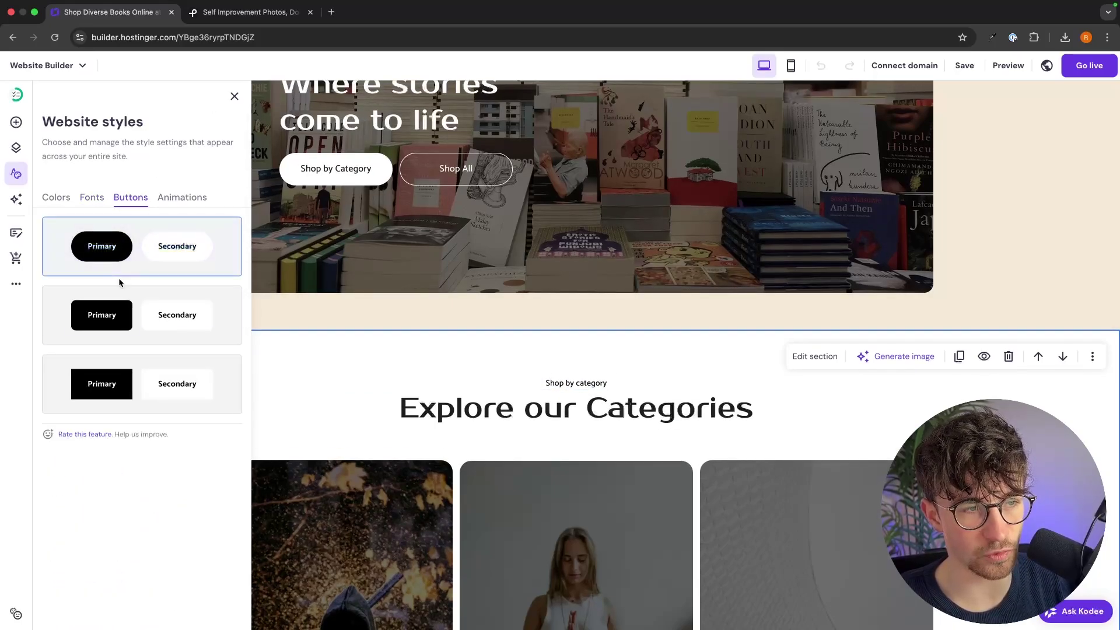
{"action": "left_click", "coordinate": [186, 201]}
{"action": "left_click", "coordinate": [200, 284]}
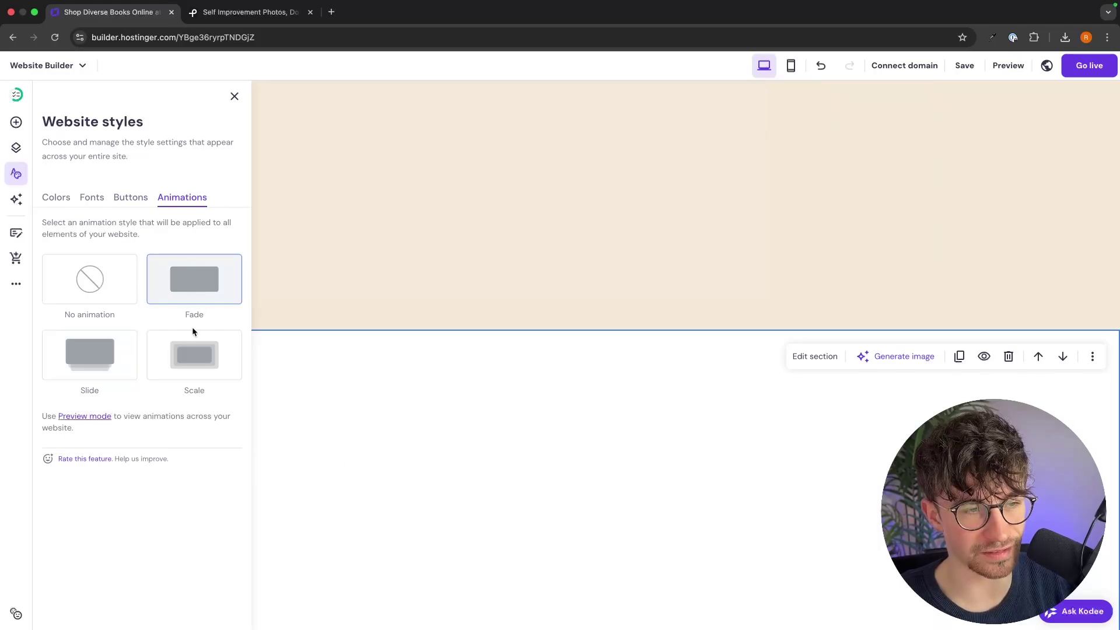
{"action": "left_click", "coordinate": [194, 351]}
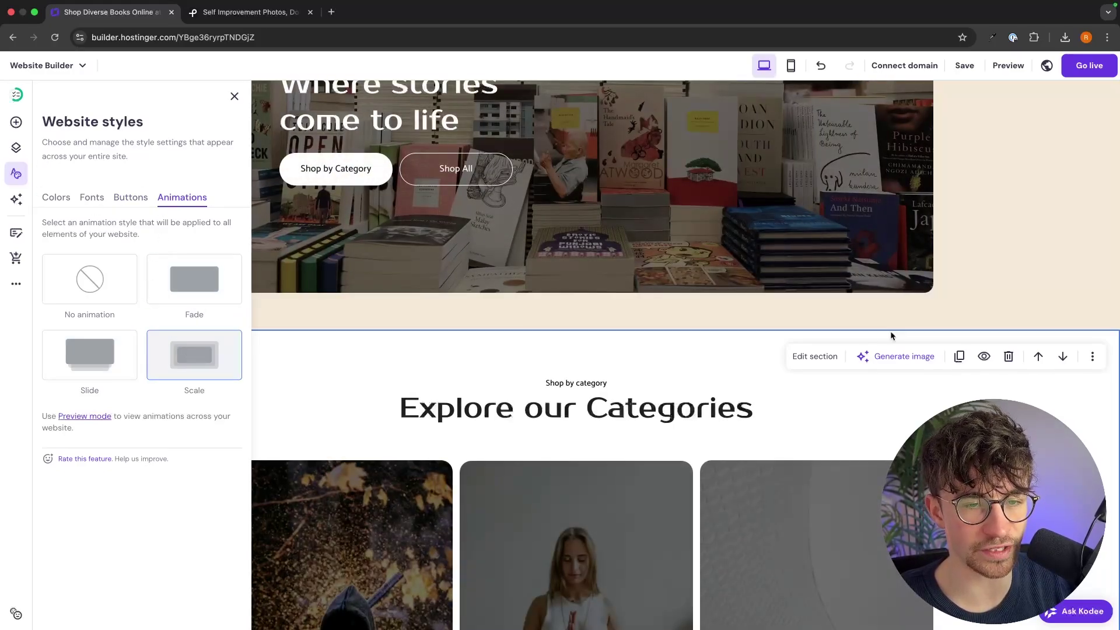
{"action": "left_click", "coordinate": [983, 293]}
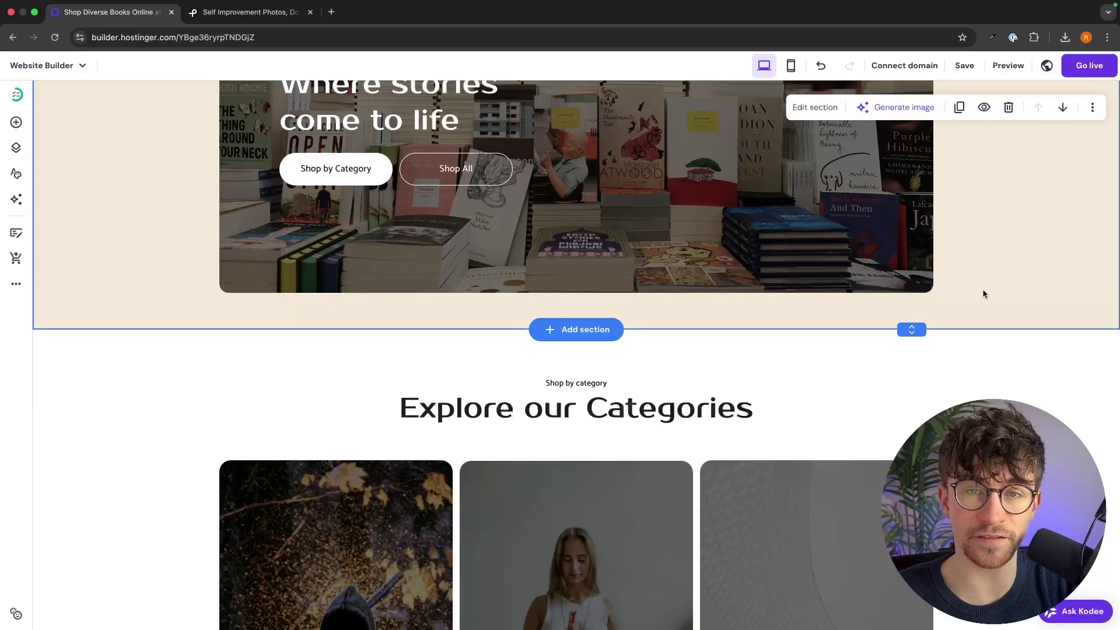
Save and publish the website, and open the live site on its temporary domain
{"action": "scroll", "coordinate": [983, 293], "scroll_direction": "up", "scroll_amount": 5}
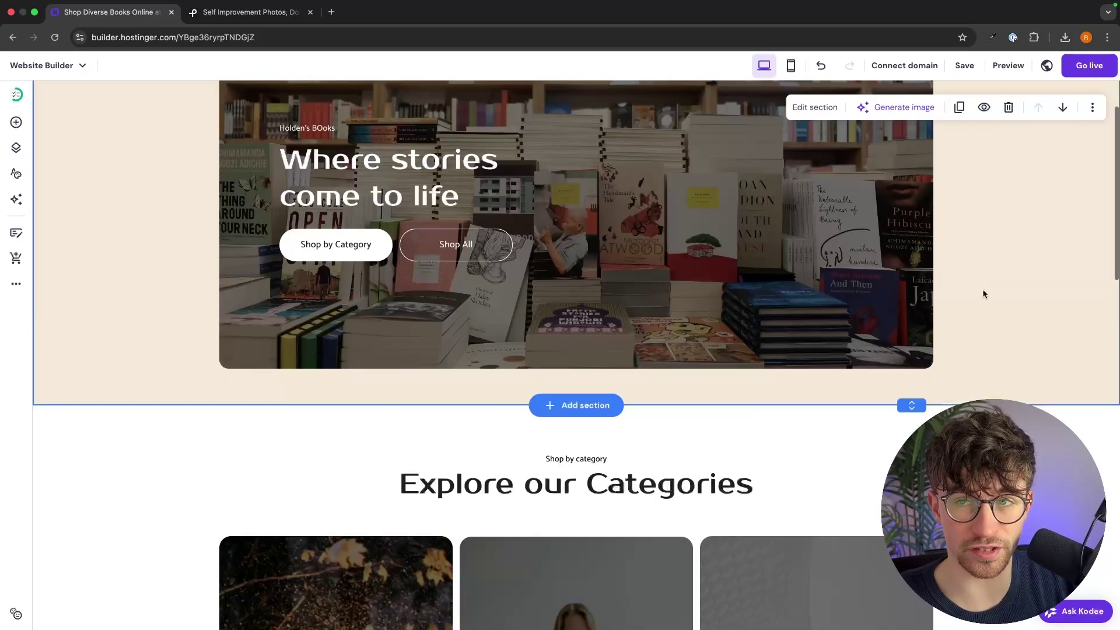
{"action": "left_click", "coordinate": [964, 65]}
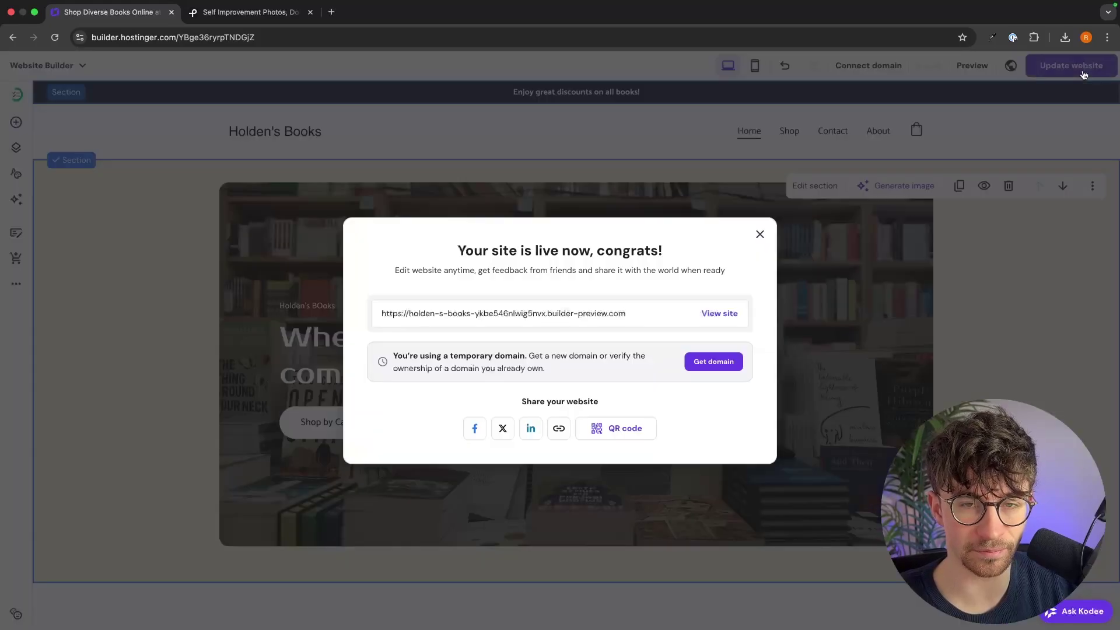
{"action": "left_click", "coordinate": [720, 312]}
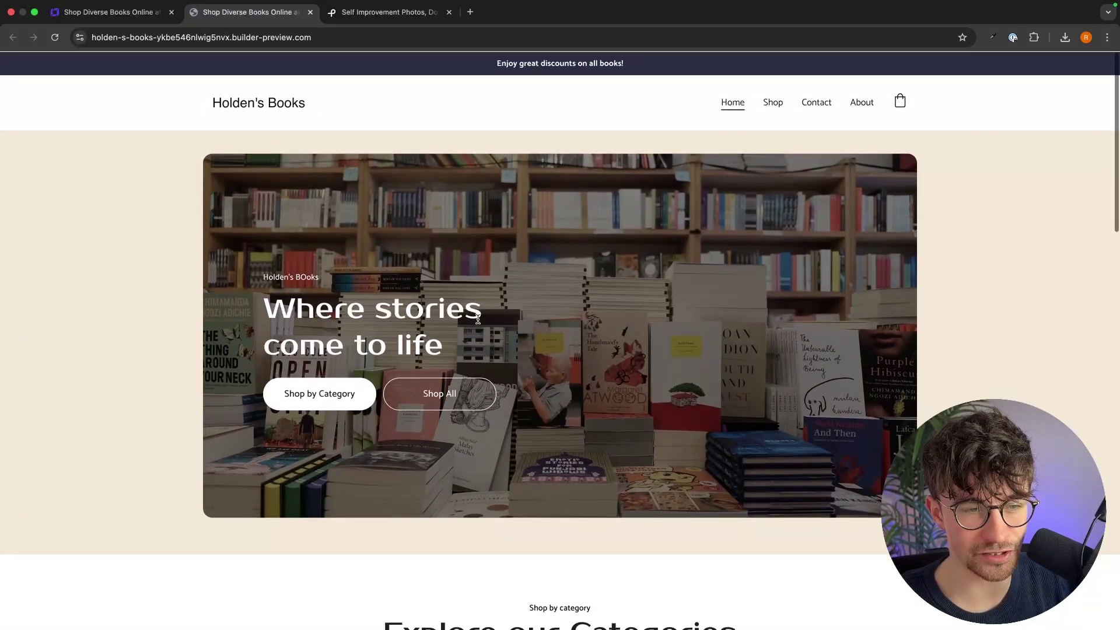
On the live site, open Meditations from the Self Help category and add one copy to the shopping bag
{"action": "scroll", "coordinate": [476, 329], "scroll_direction": "down", "scroll_amount": 2}
{"action": "scroll", "coordinate": [476, 330], "scroll_direction": "down", "scroll_amount": 6}
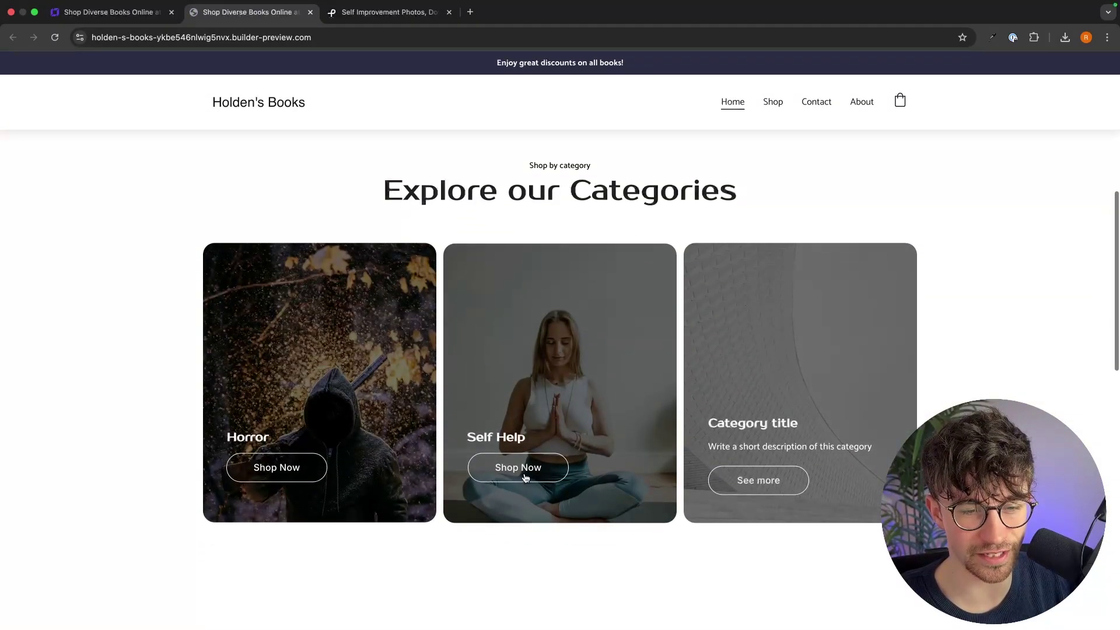
{"action": "left_click", "coordinate": [523, 475]}
{"action": "left_click", "coordinate": [628, 414]}
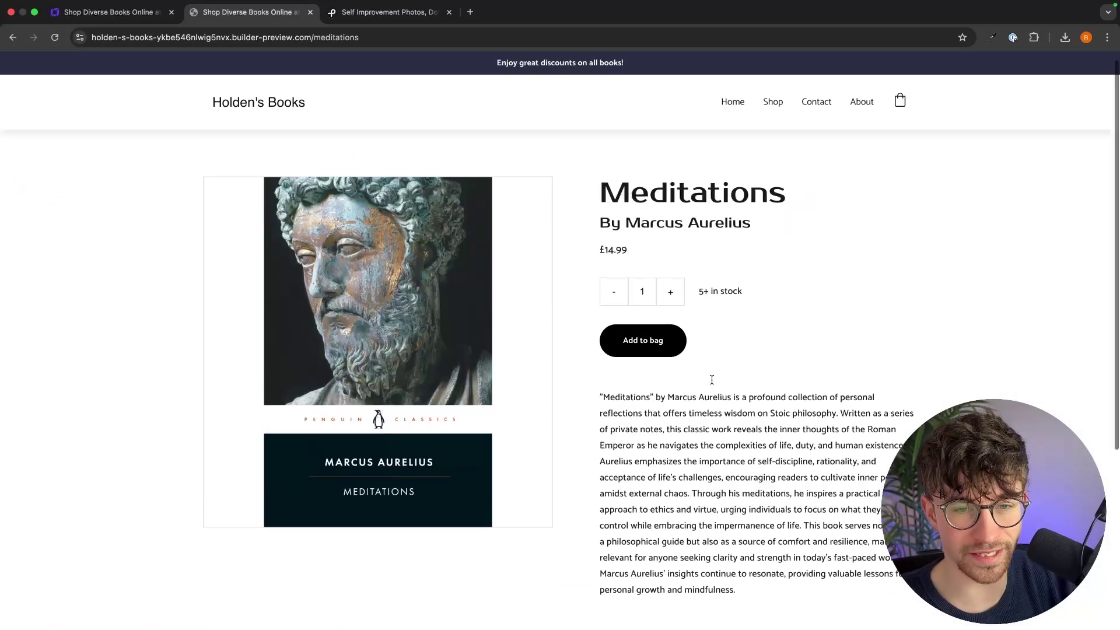
{"action": "left_click", "coordinate": [670, 350]}
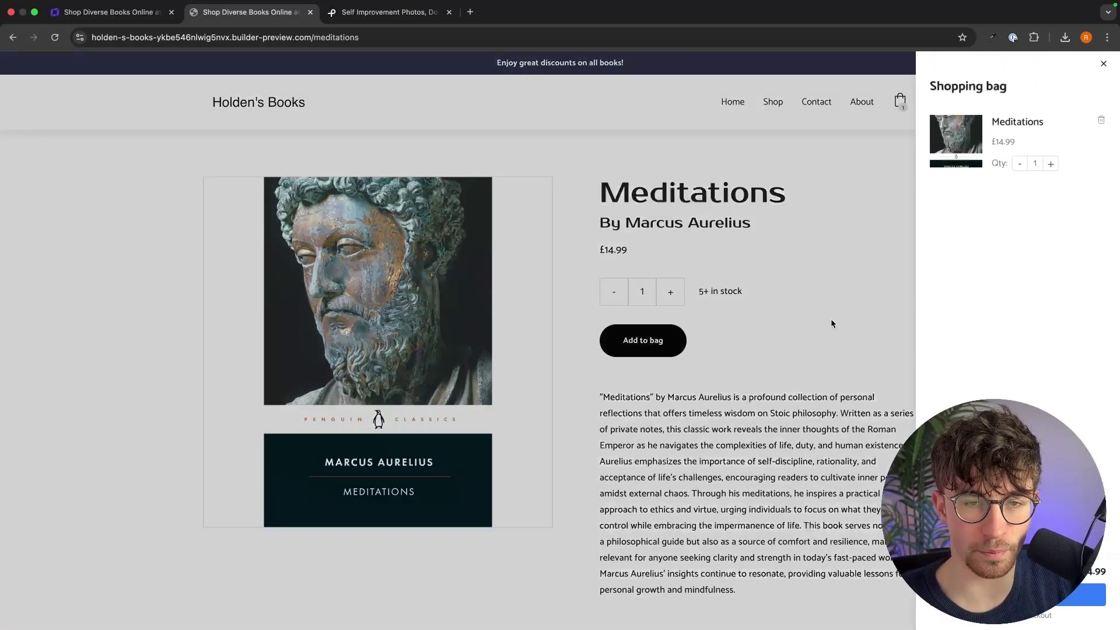